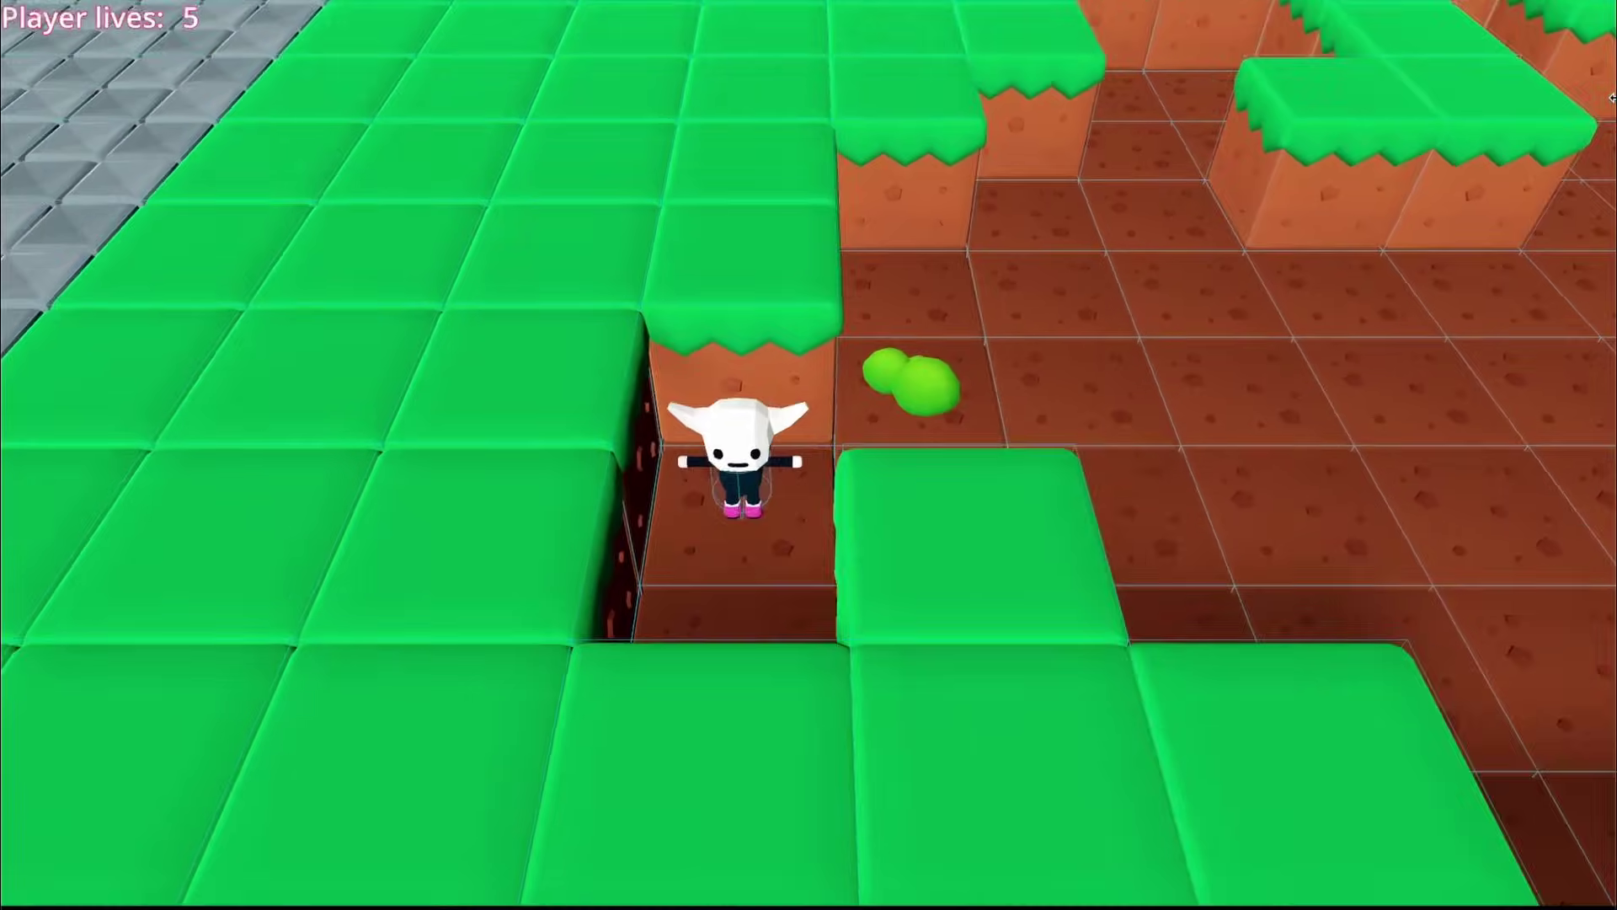
key("Right")
key("Up")
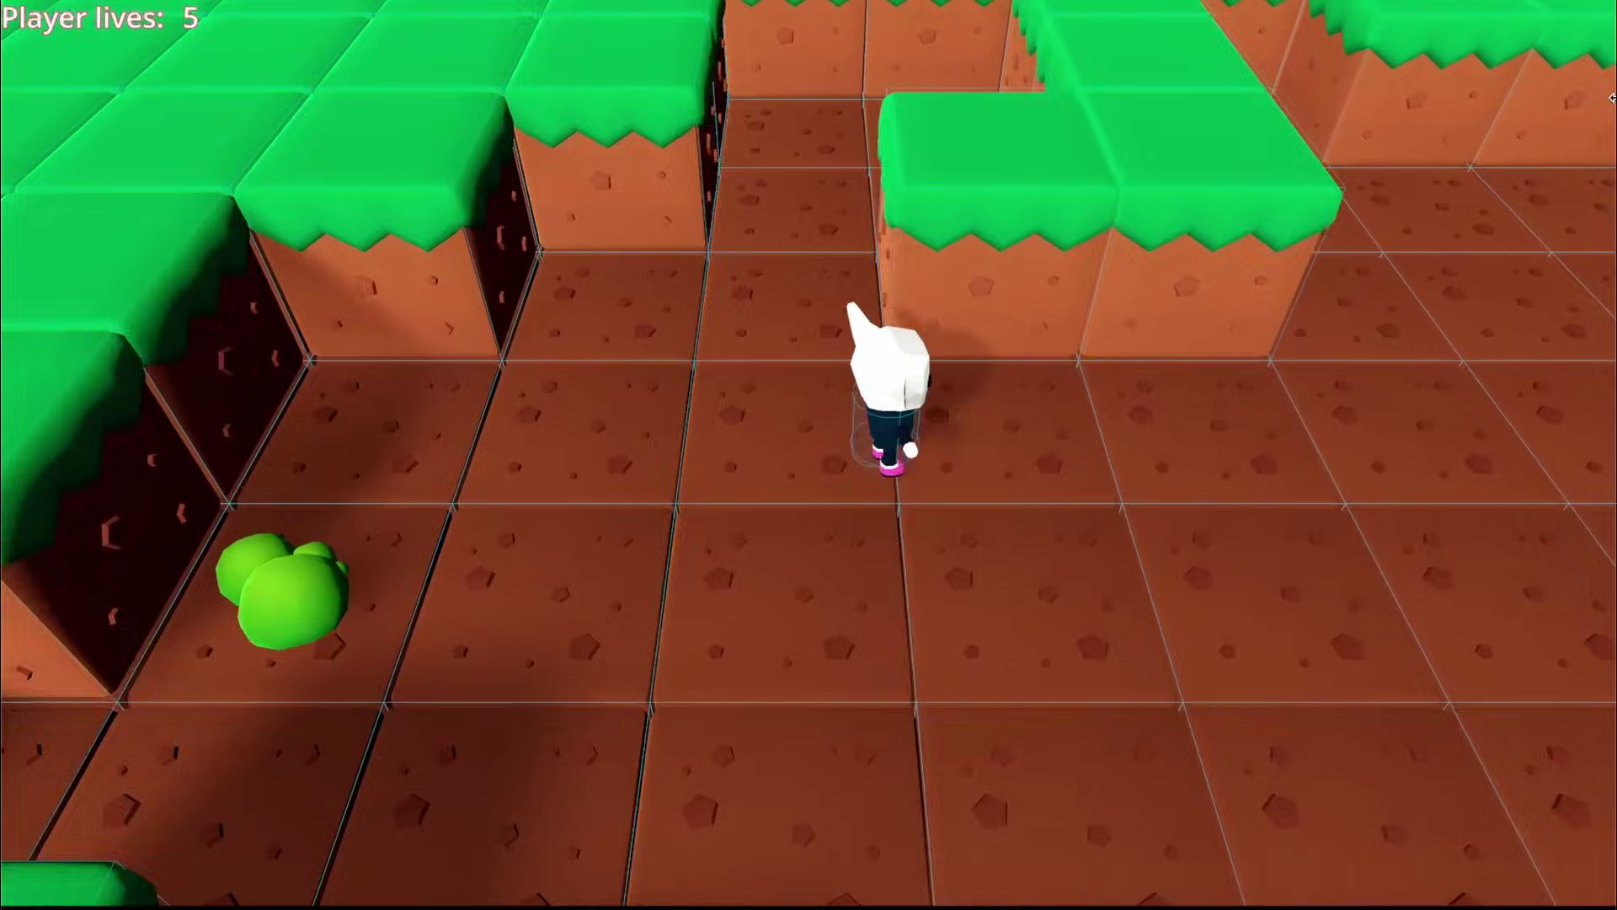
key("Down")
key("Right")
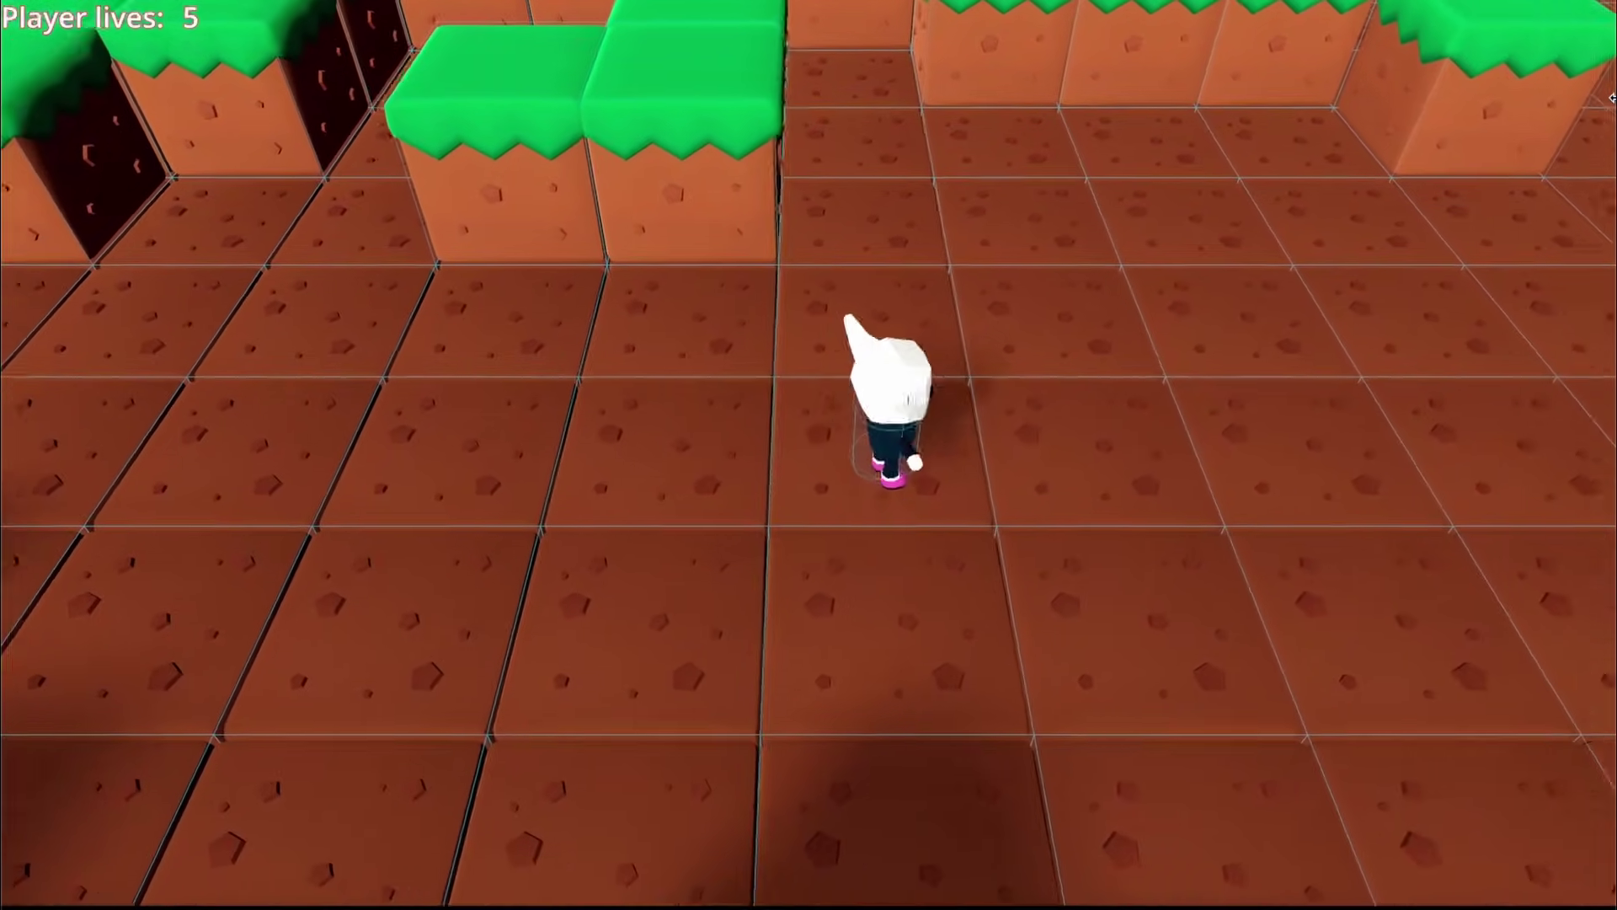
key("Up")
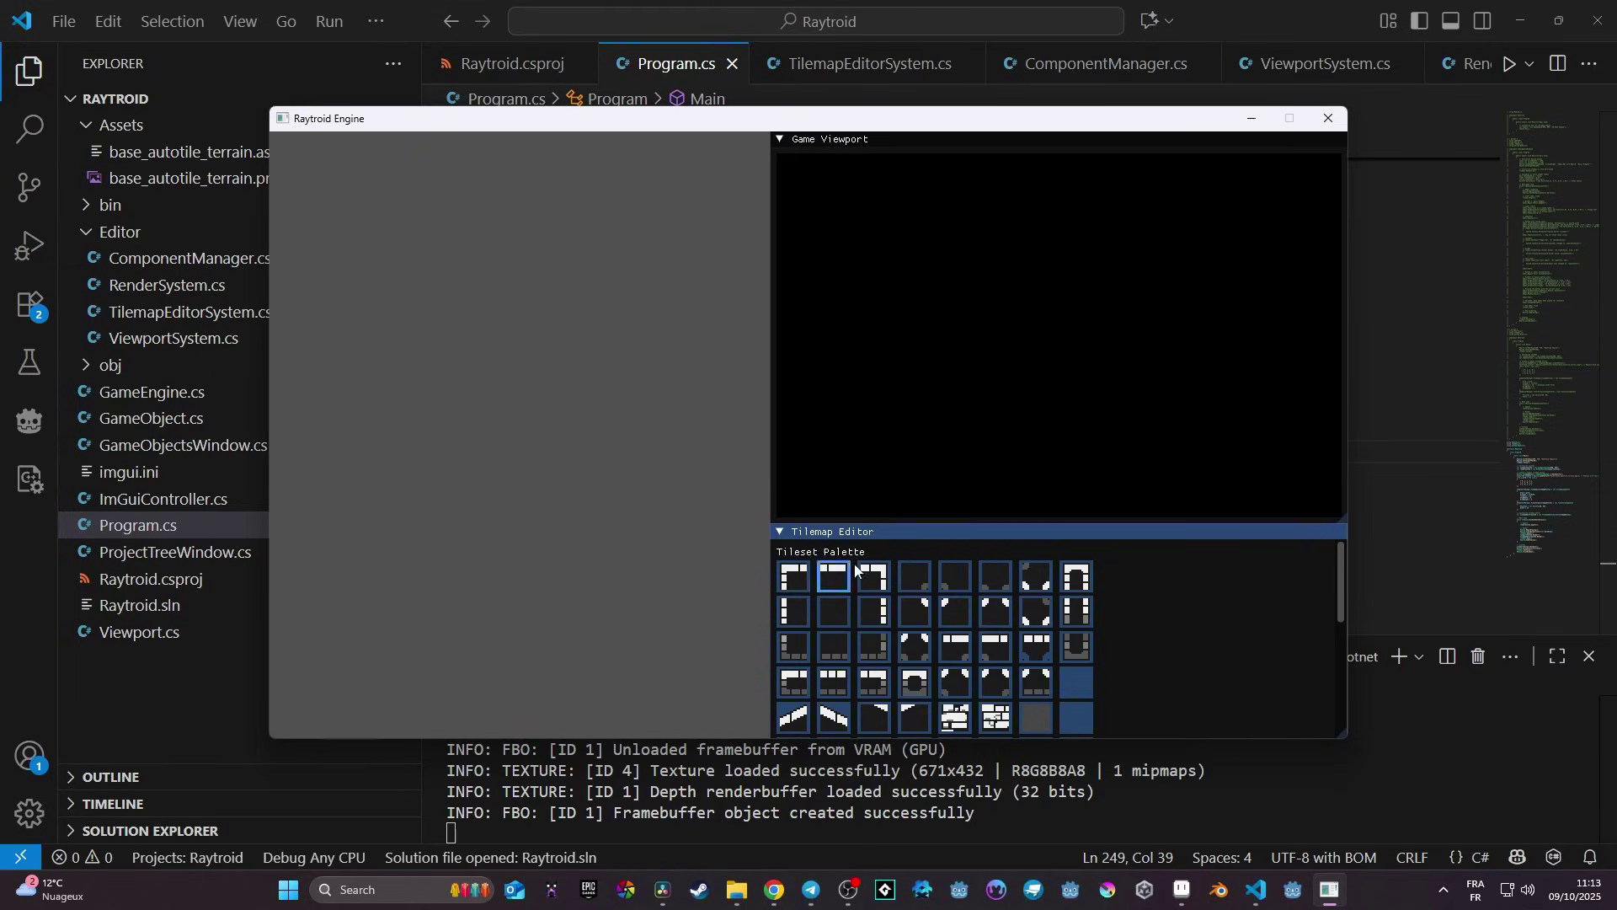
left_click_drag(872, 383, 481, 366)
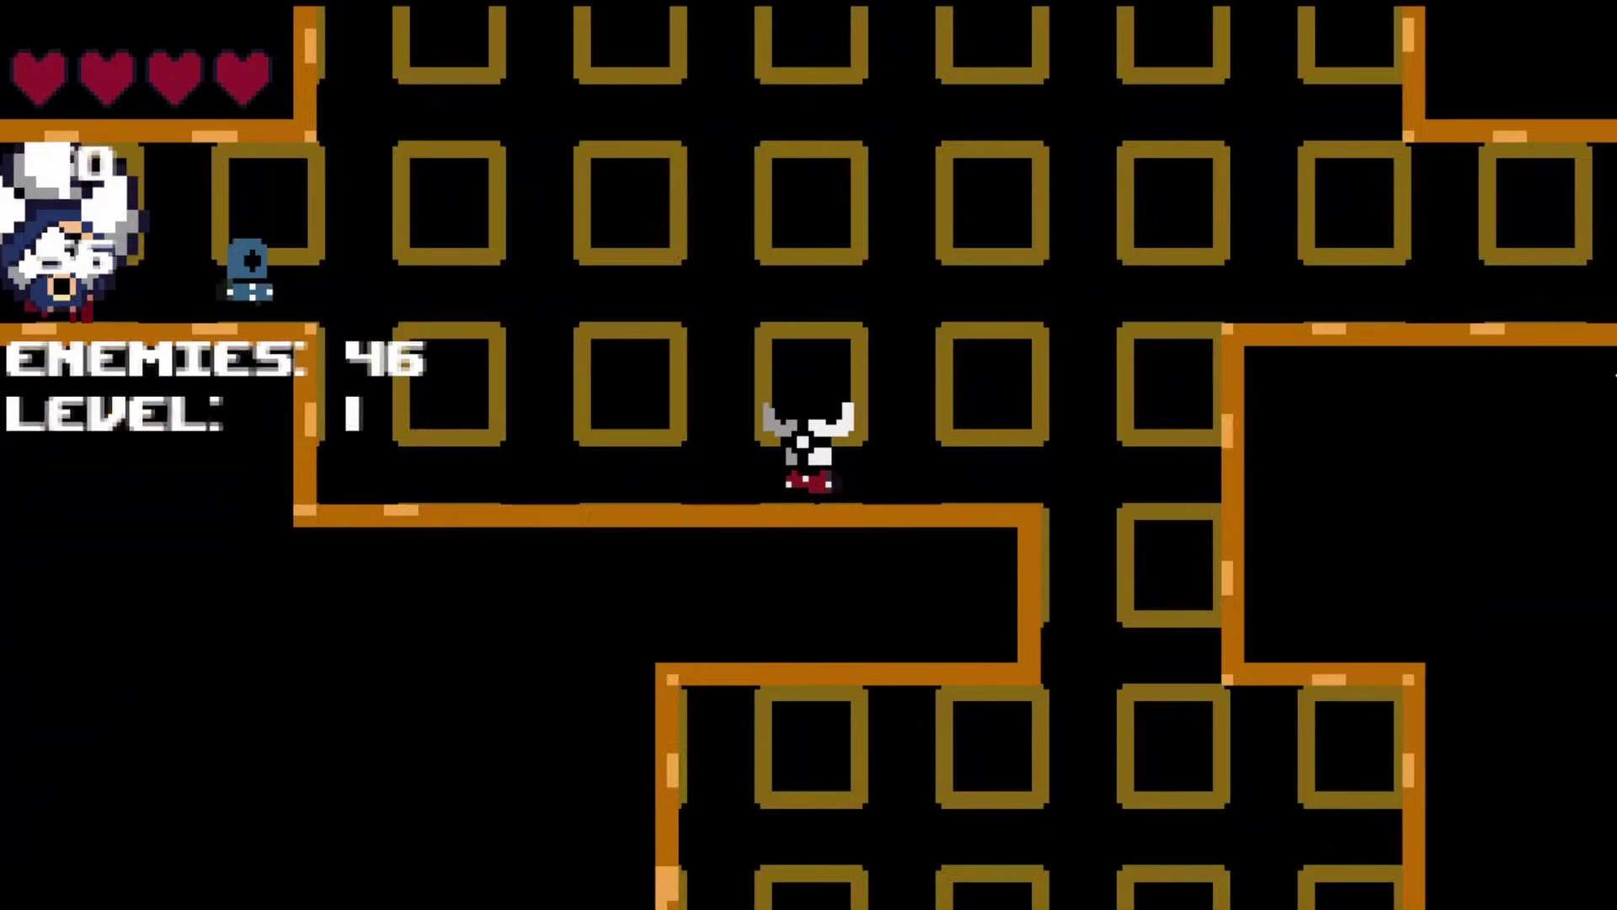
key("a")
key("a")
key("w")
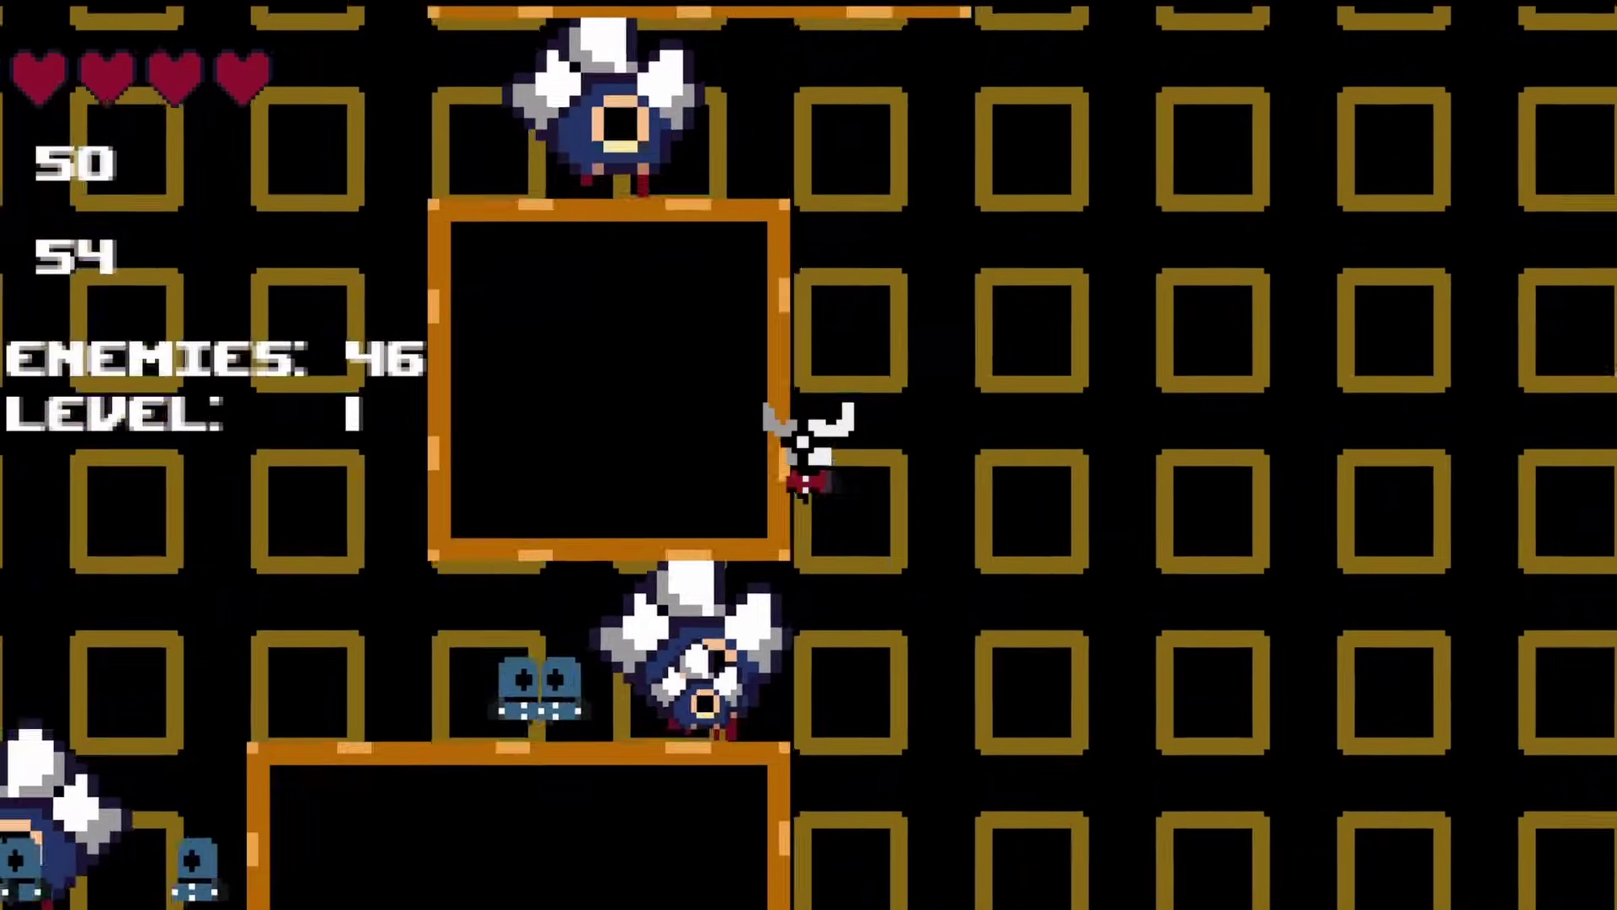
key("d")
key("a")
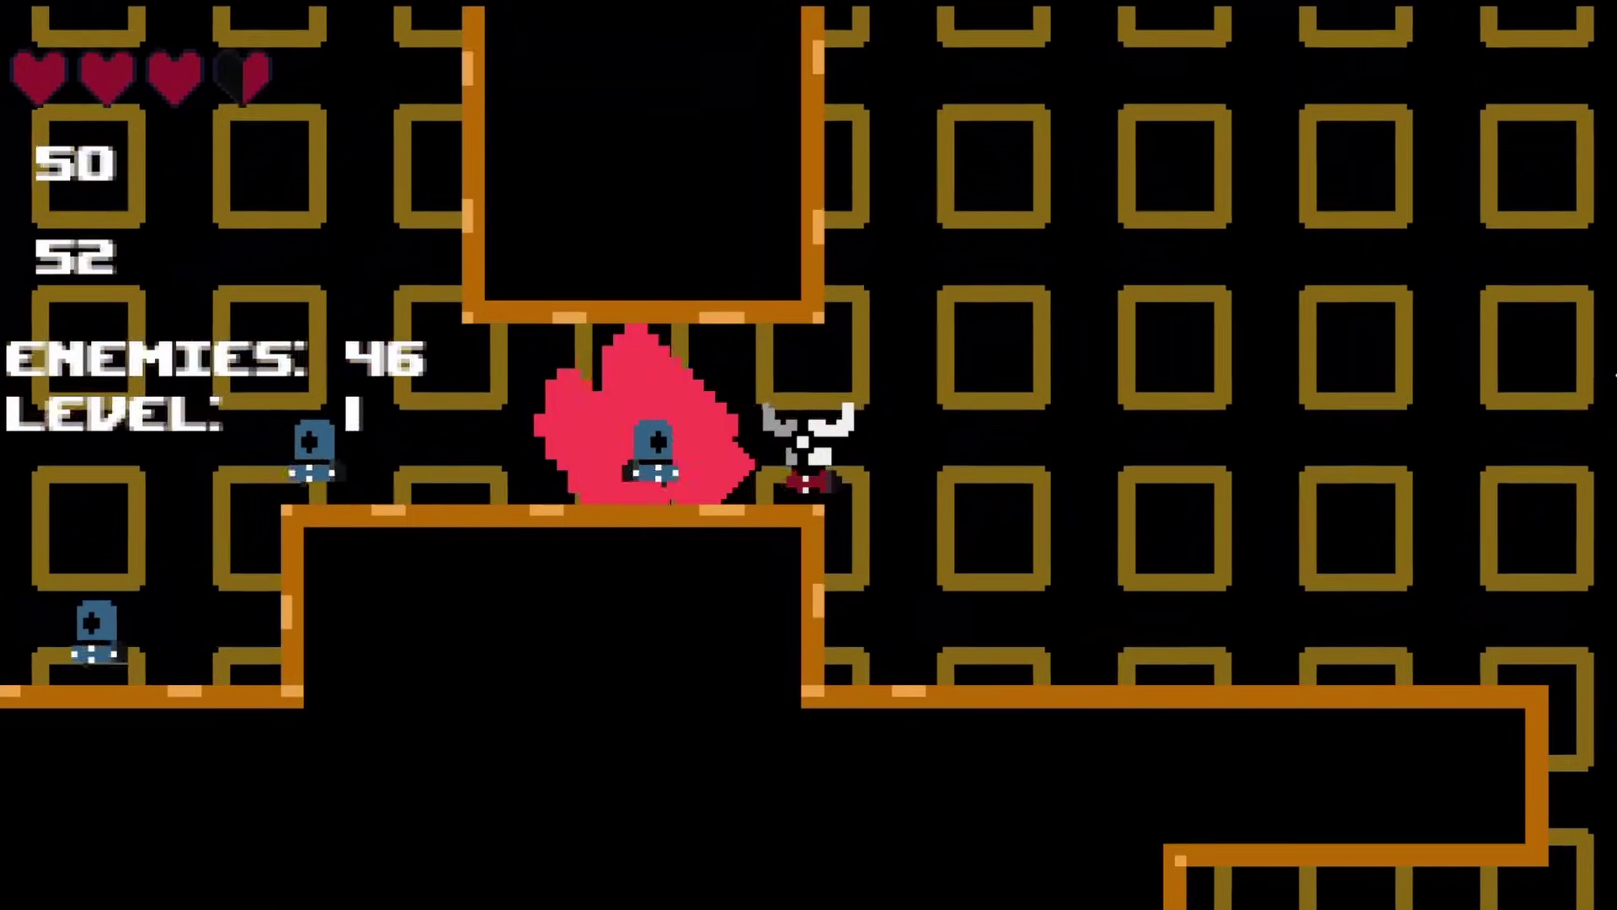
left_click(1616, 375)
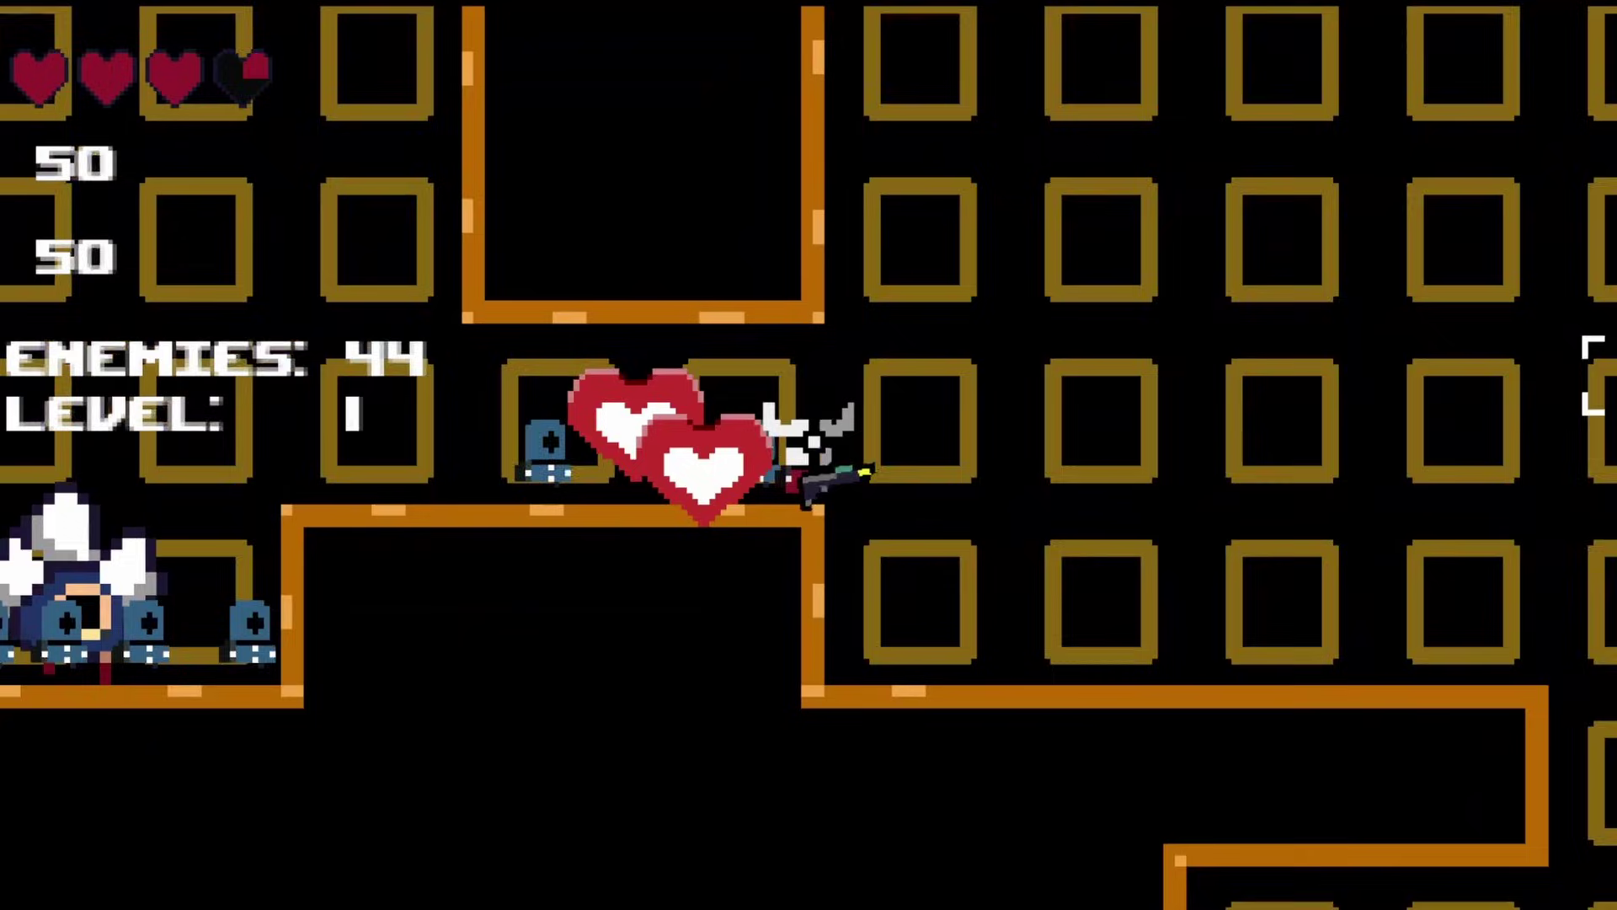
mouse_move(906, 513)
left_mouse_down()
mouse_move(716, 421)
mouse_move(740, 519)
left_mouse_up()
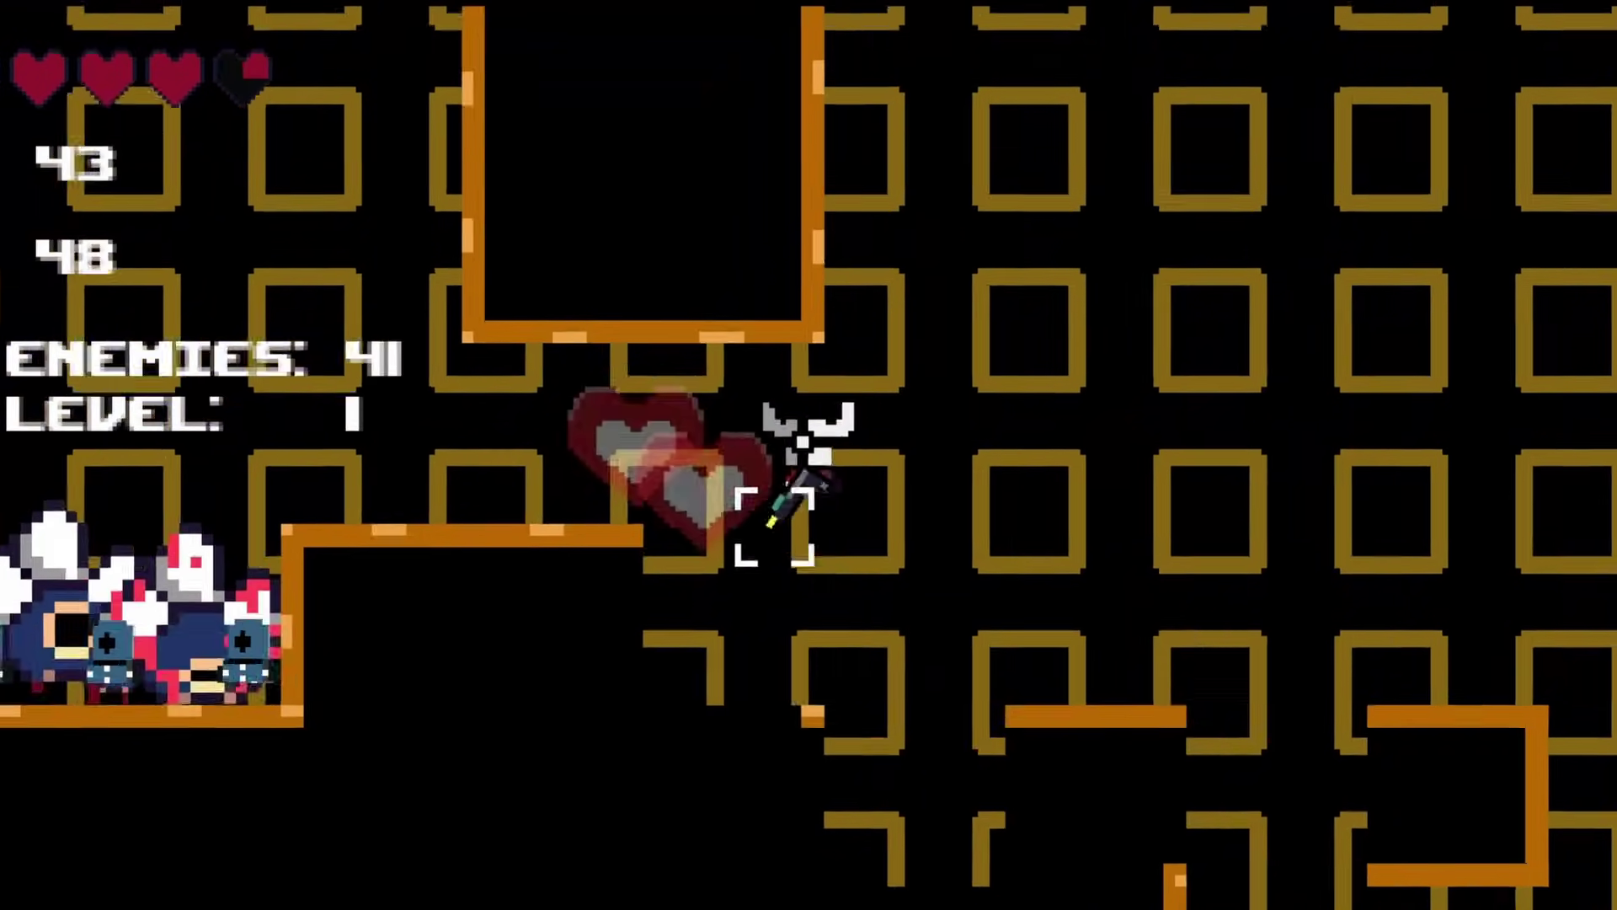
key("space")
key("d")
key("space")
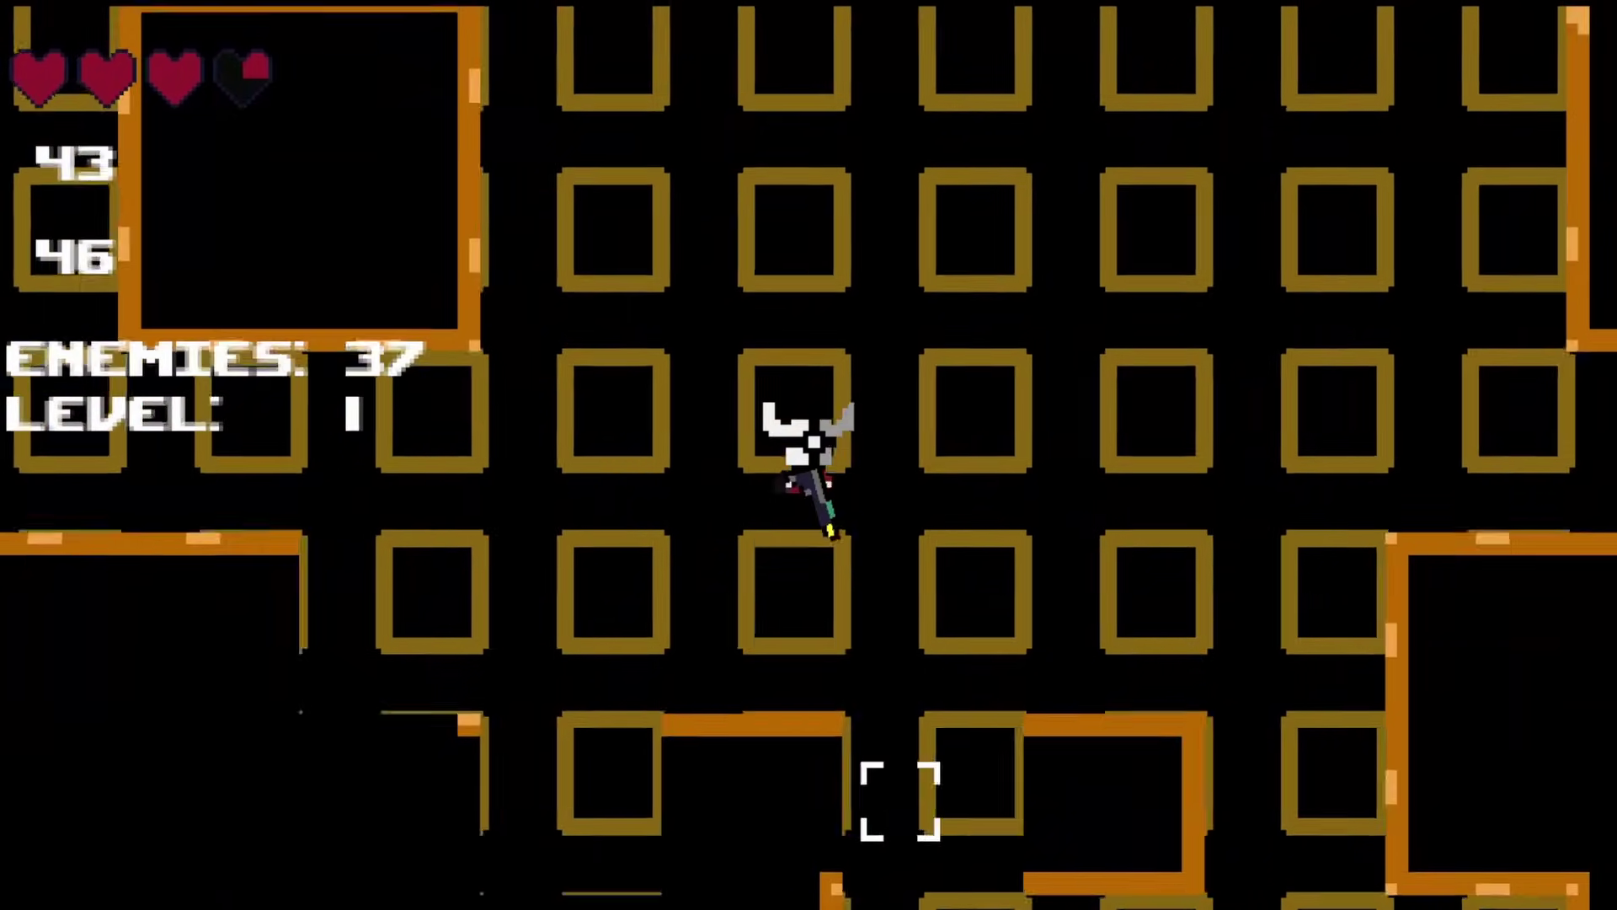
left_click(900, 801)
left_click(895, 811)
key("d")
left_click(896, 805)
left_click(905, 793)
left_click(908, 792)
left_click(899, 801)
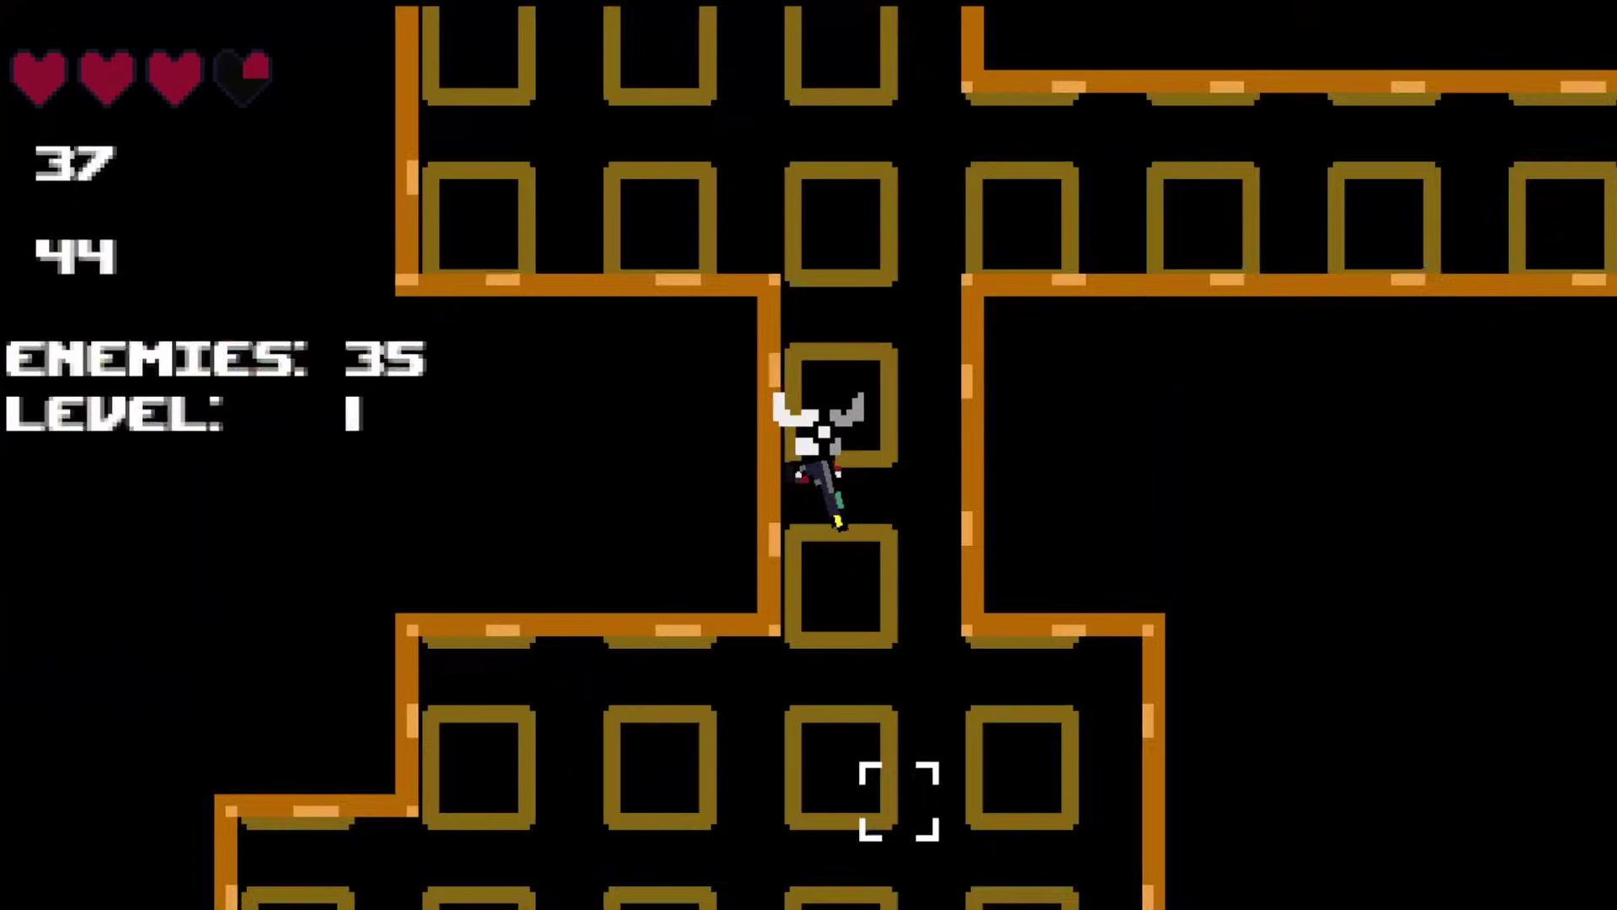
left_click(895, 810)
left_click(893, 821)
left_click(758, 842)
left_click(589, 885)
left_click(541, 899)
left_click(589, 876)
left_click(654, 841)
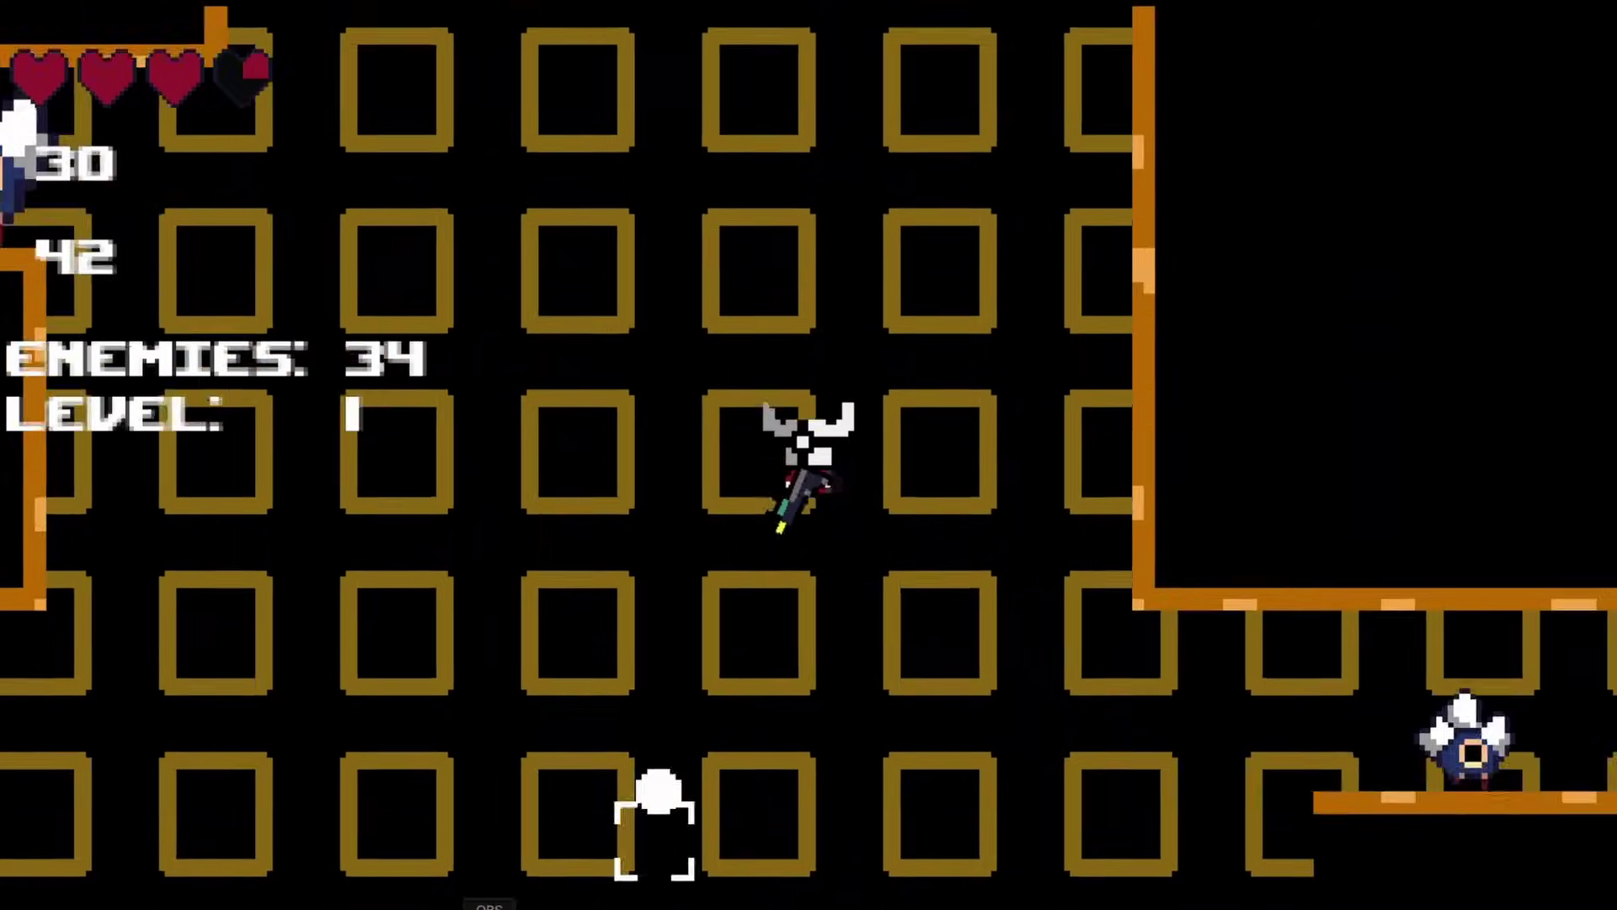
left_click(699, 830)
left_click(843, 754)
left_click(918, 716)
left_click(1028, 665)
key("d")
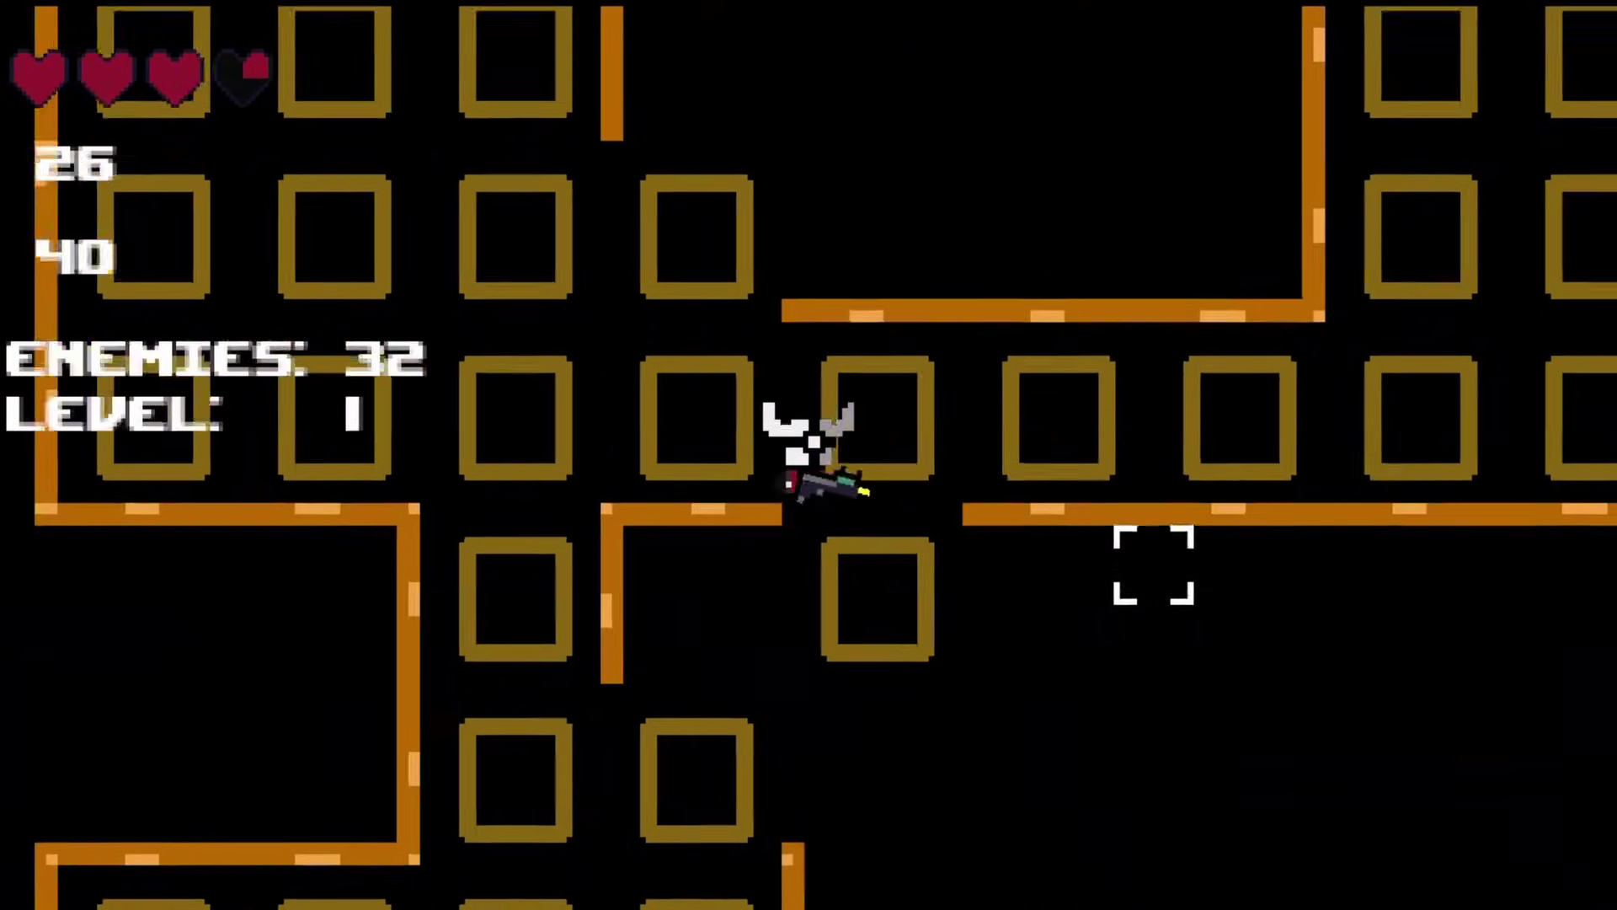
left_click(1156, 566)
key("d")
key("a")
right_click(1173, 566)
key("space")
key("d")
key("a")
right_click(1178, 565)
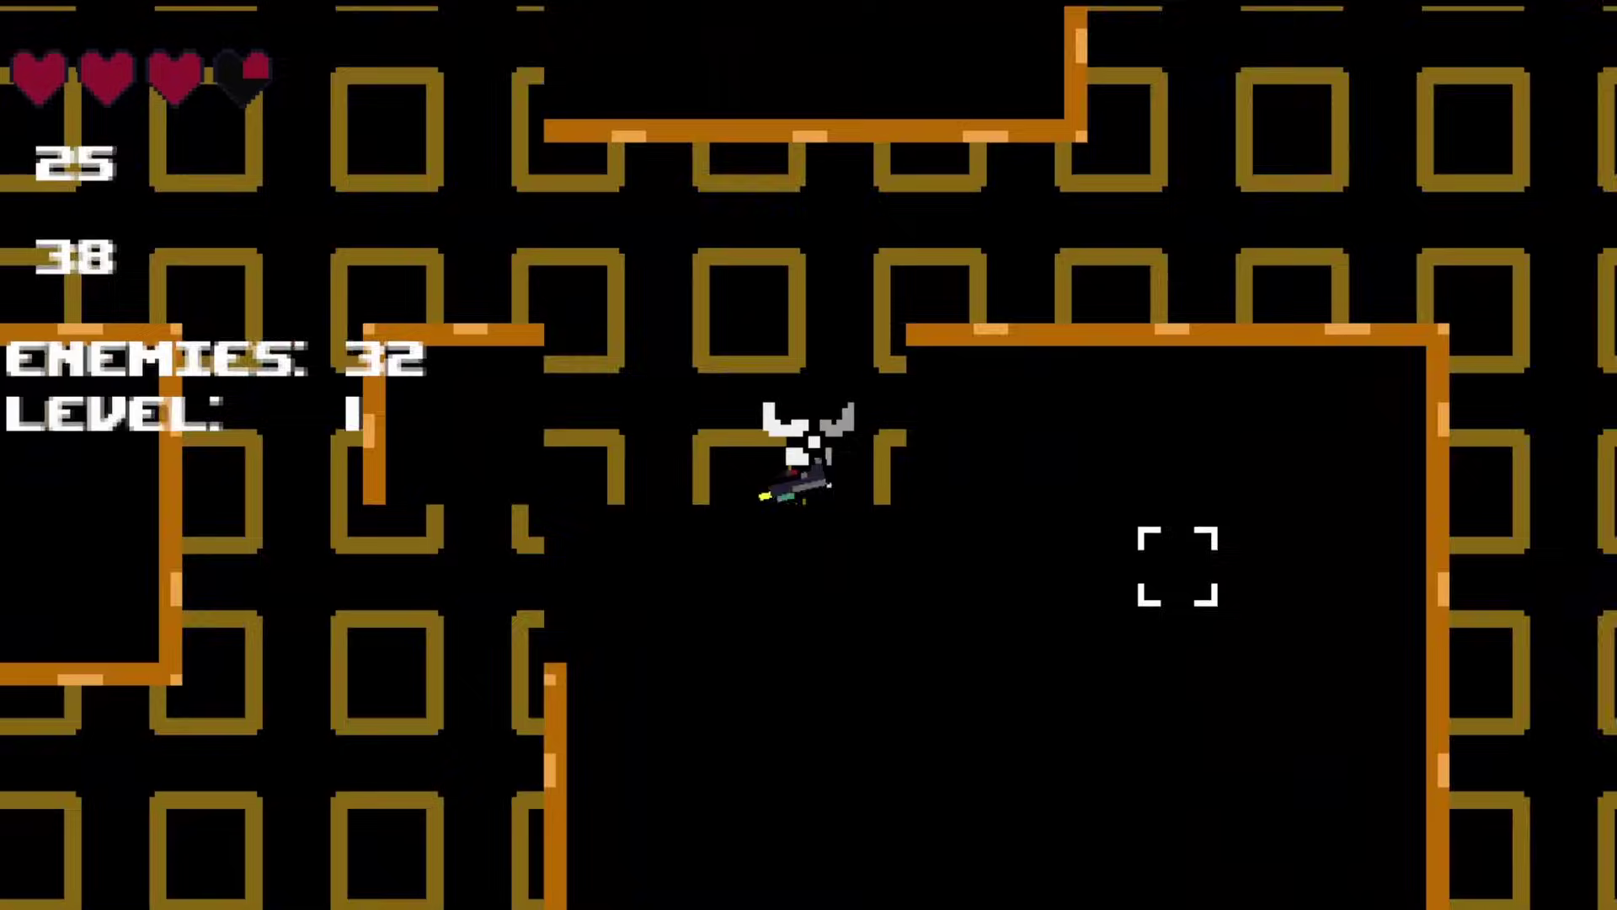
key("space")
key("d")
key("space")
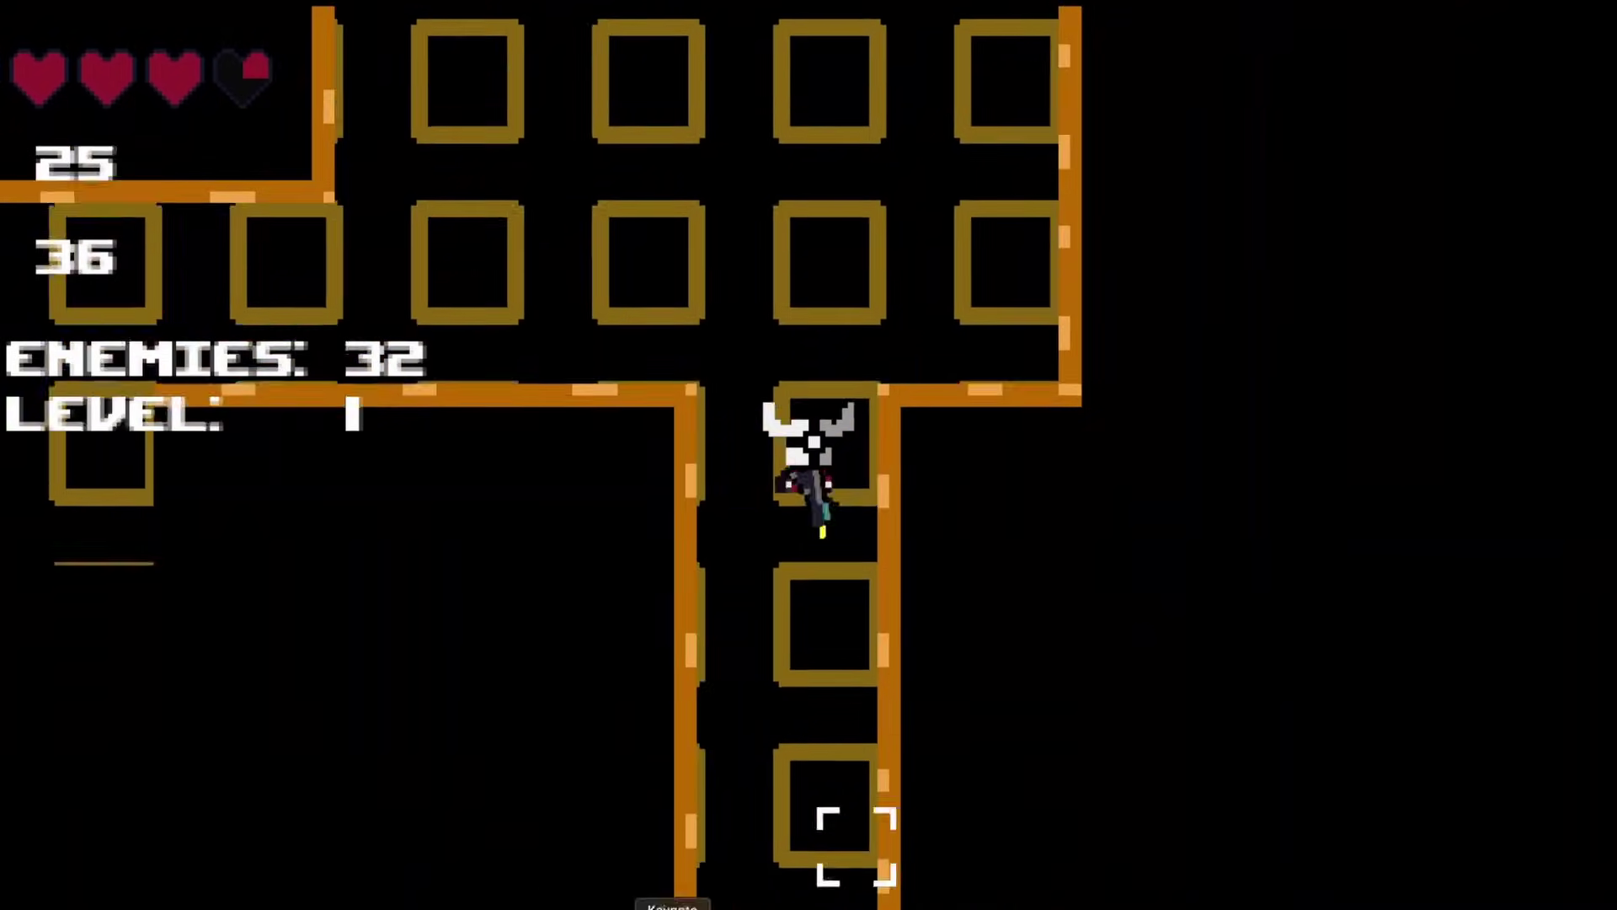
left_click(602, 883)
left_click(733, 822)
left_click(742, 809)
left_click(771, 775)
left_click(762, 783)
left_click(733, 859)
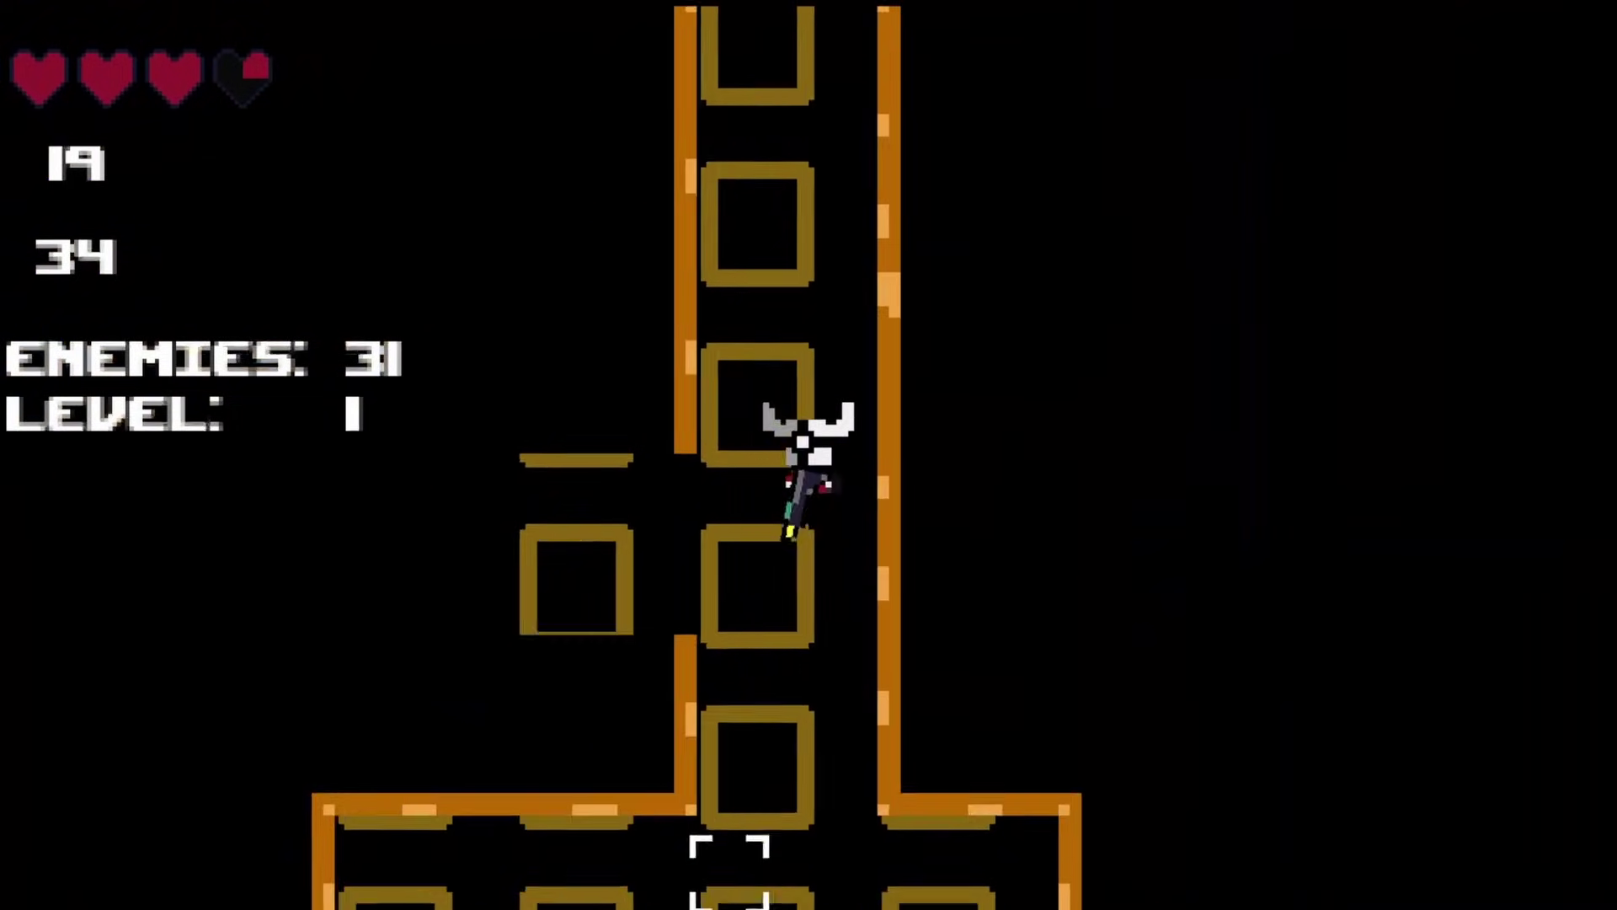
key("s")
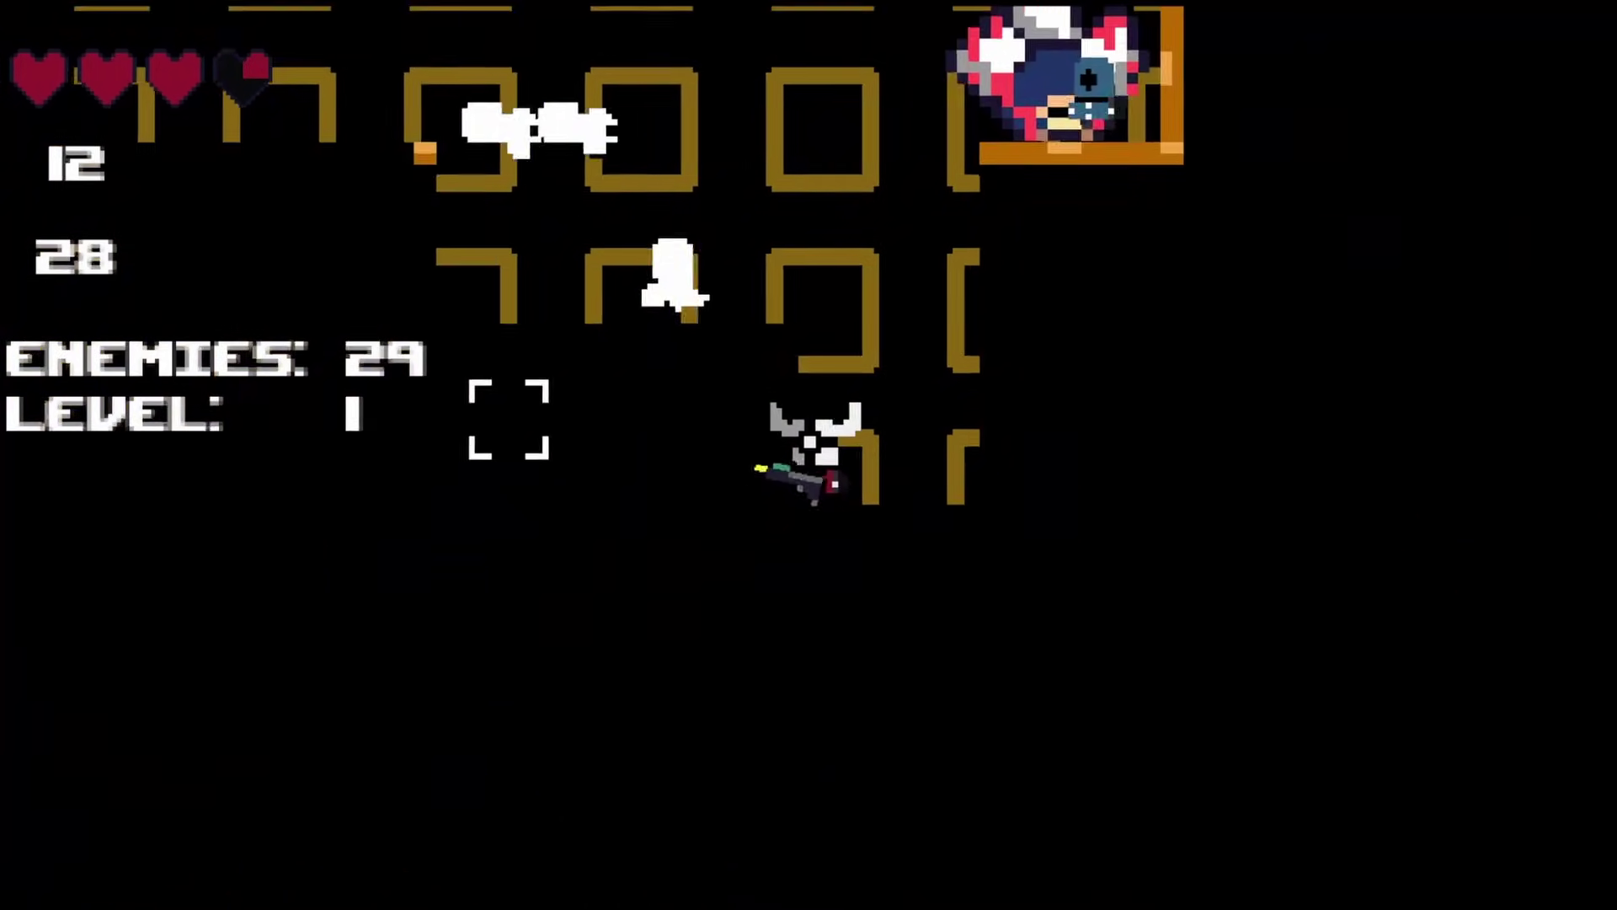
key("w")
key("d")
key("s")
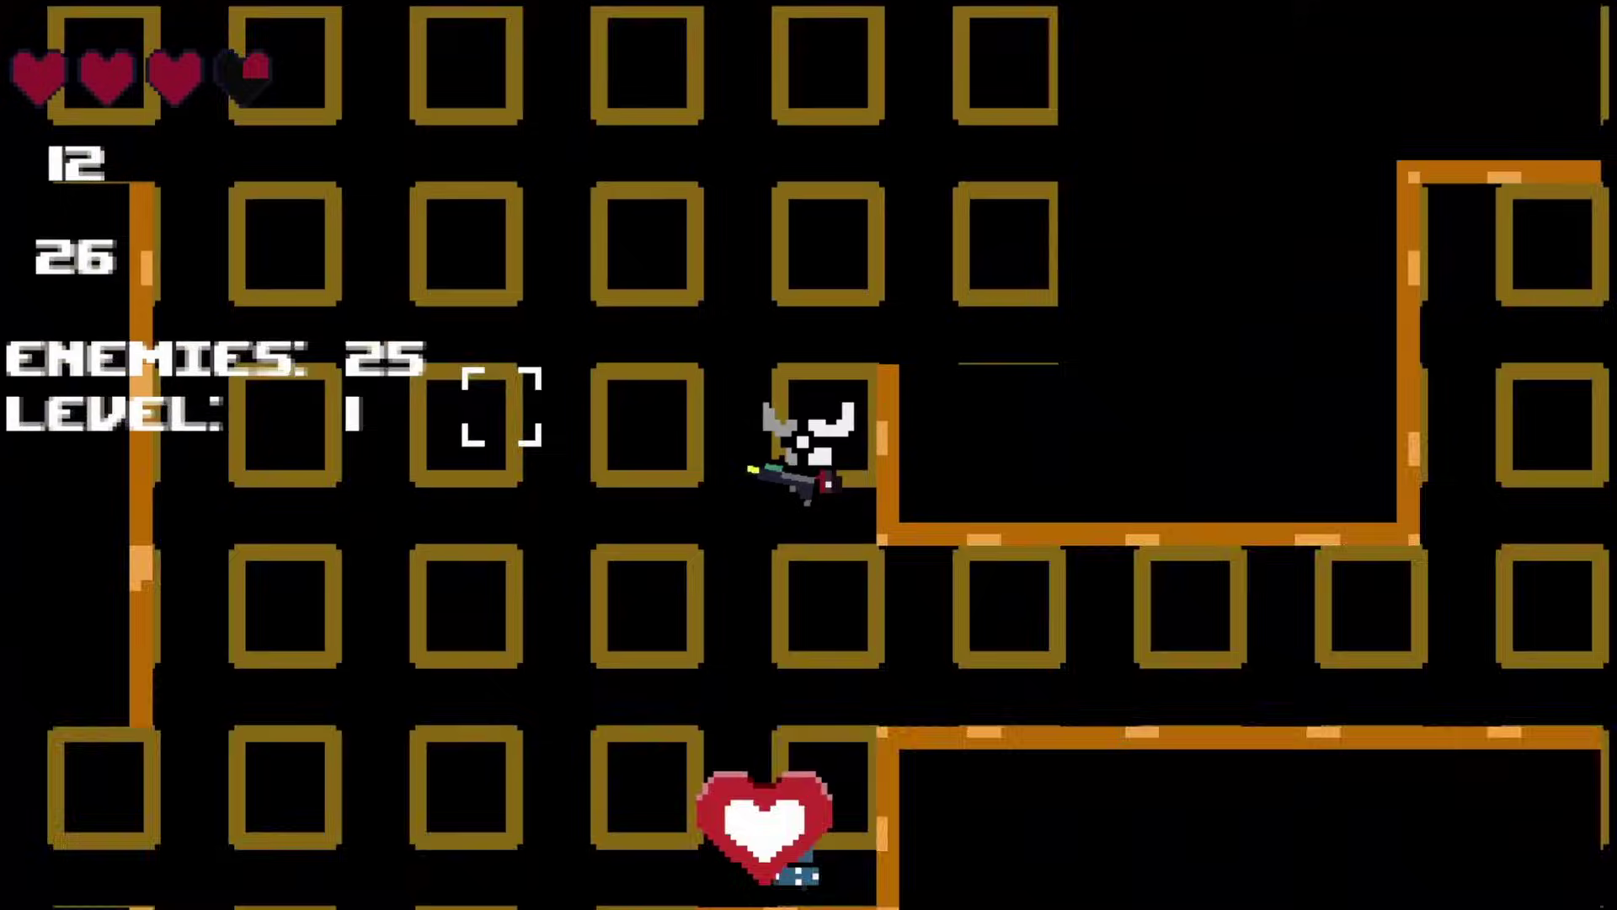
key("a")
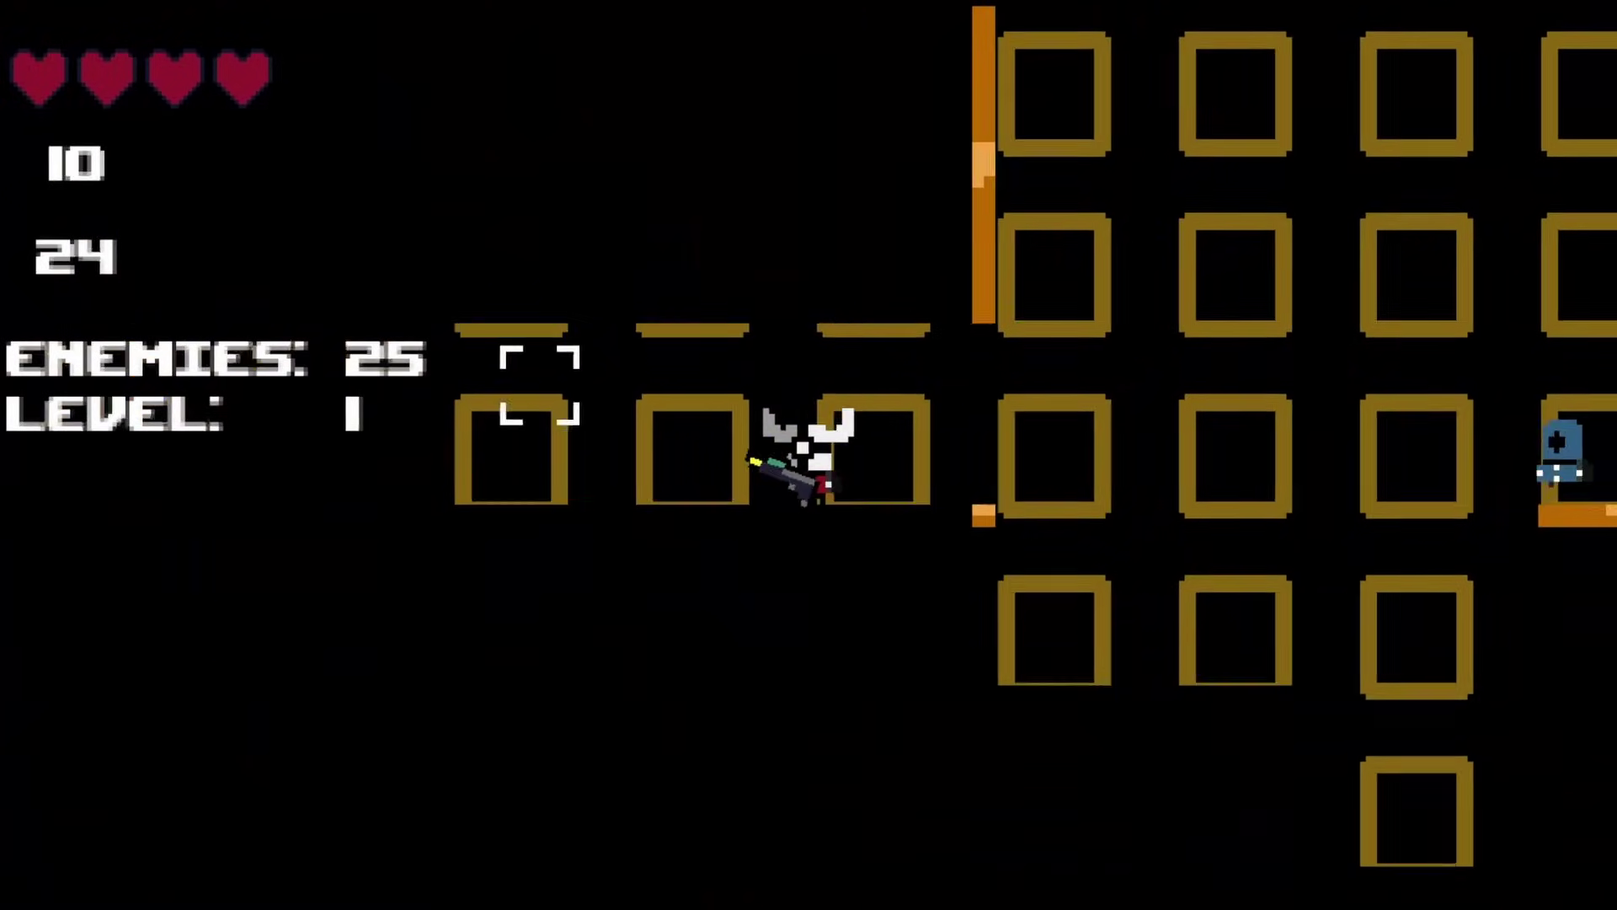
mouse_move(540, 385)
left_mouse_down()
mouse_move(750, 277)
mouse_move(834, 433)
mouse_move(766, 607)
mouse_move(638, 511)
left_mouse_up()
key("s")
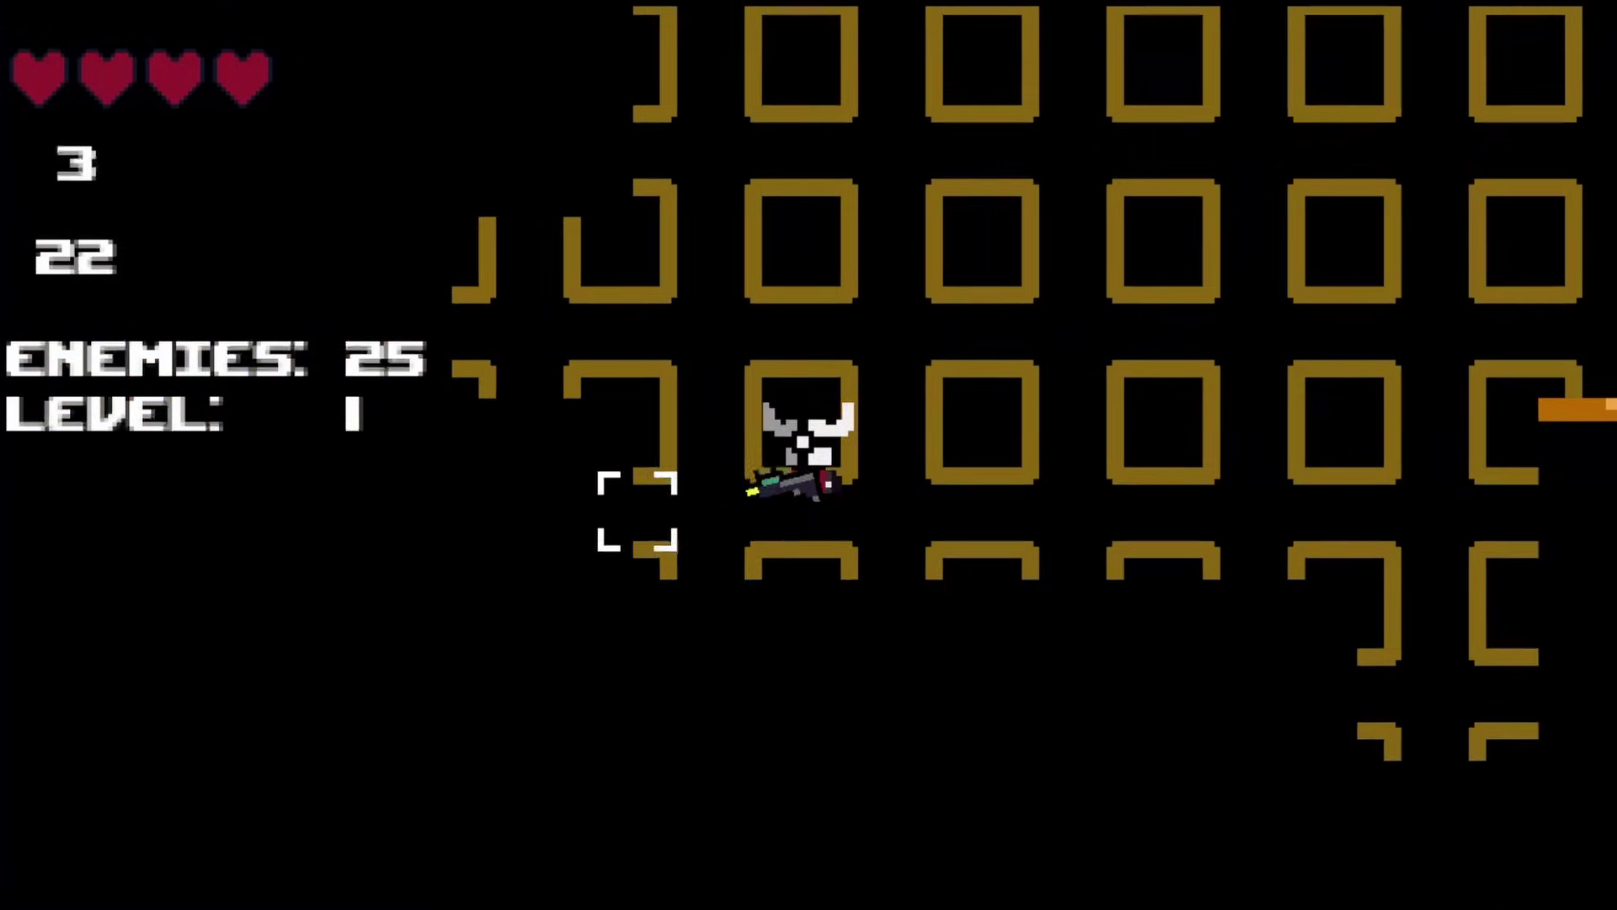
key("s")
left_click_drag(1230, 477, 1202, 592)
key("w")
key("d")
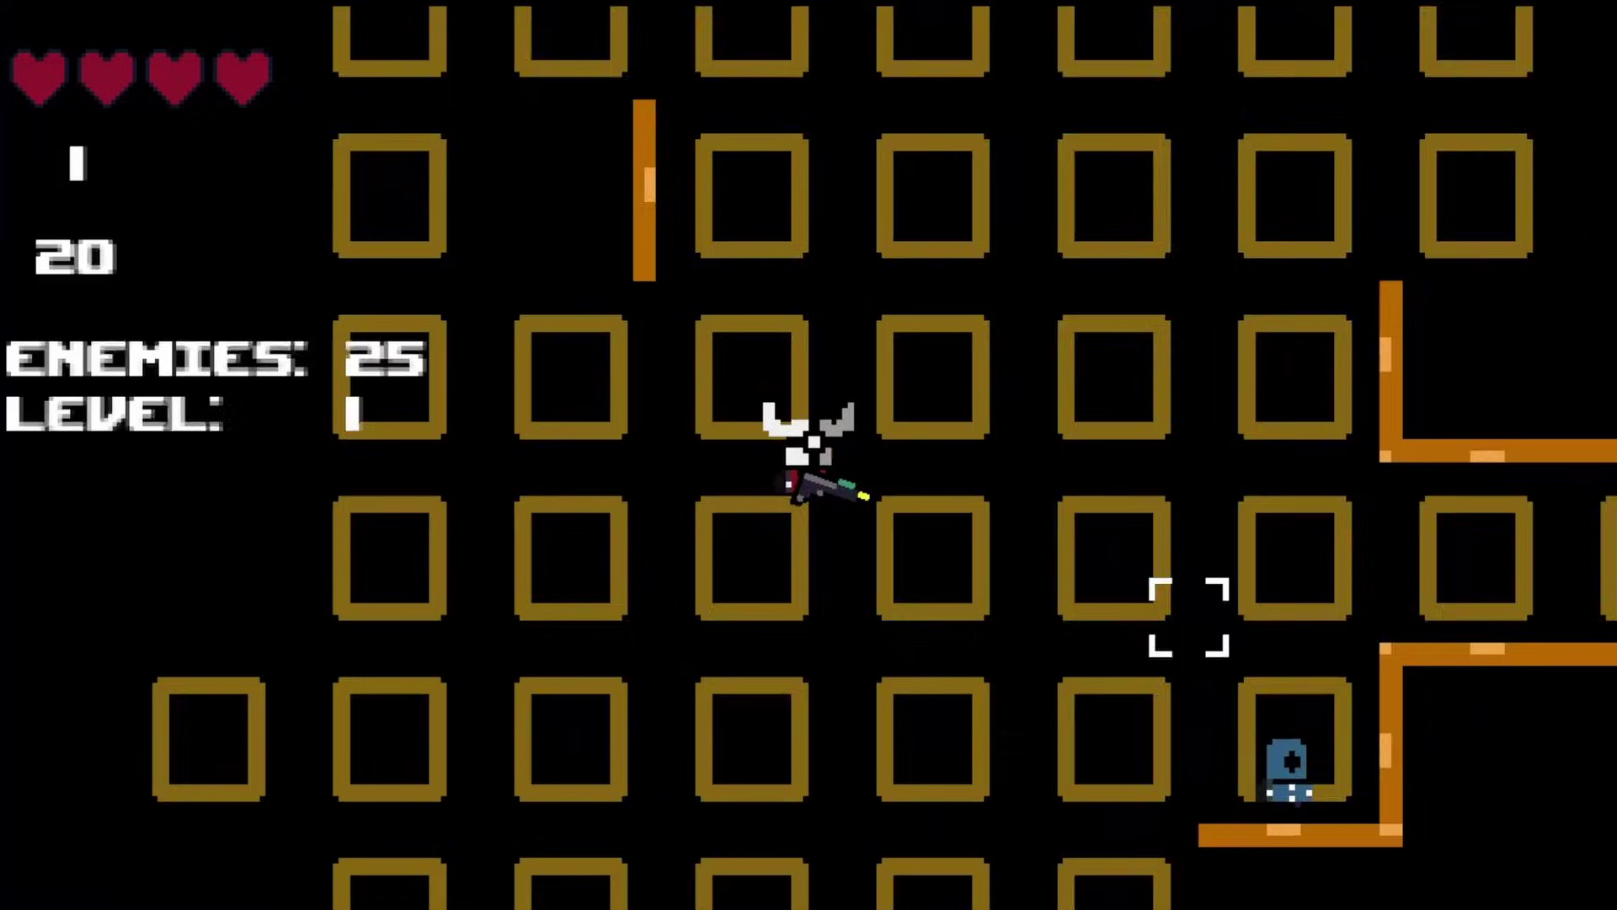
key("w")
key("d")
key("a")
key("w")
key("d")
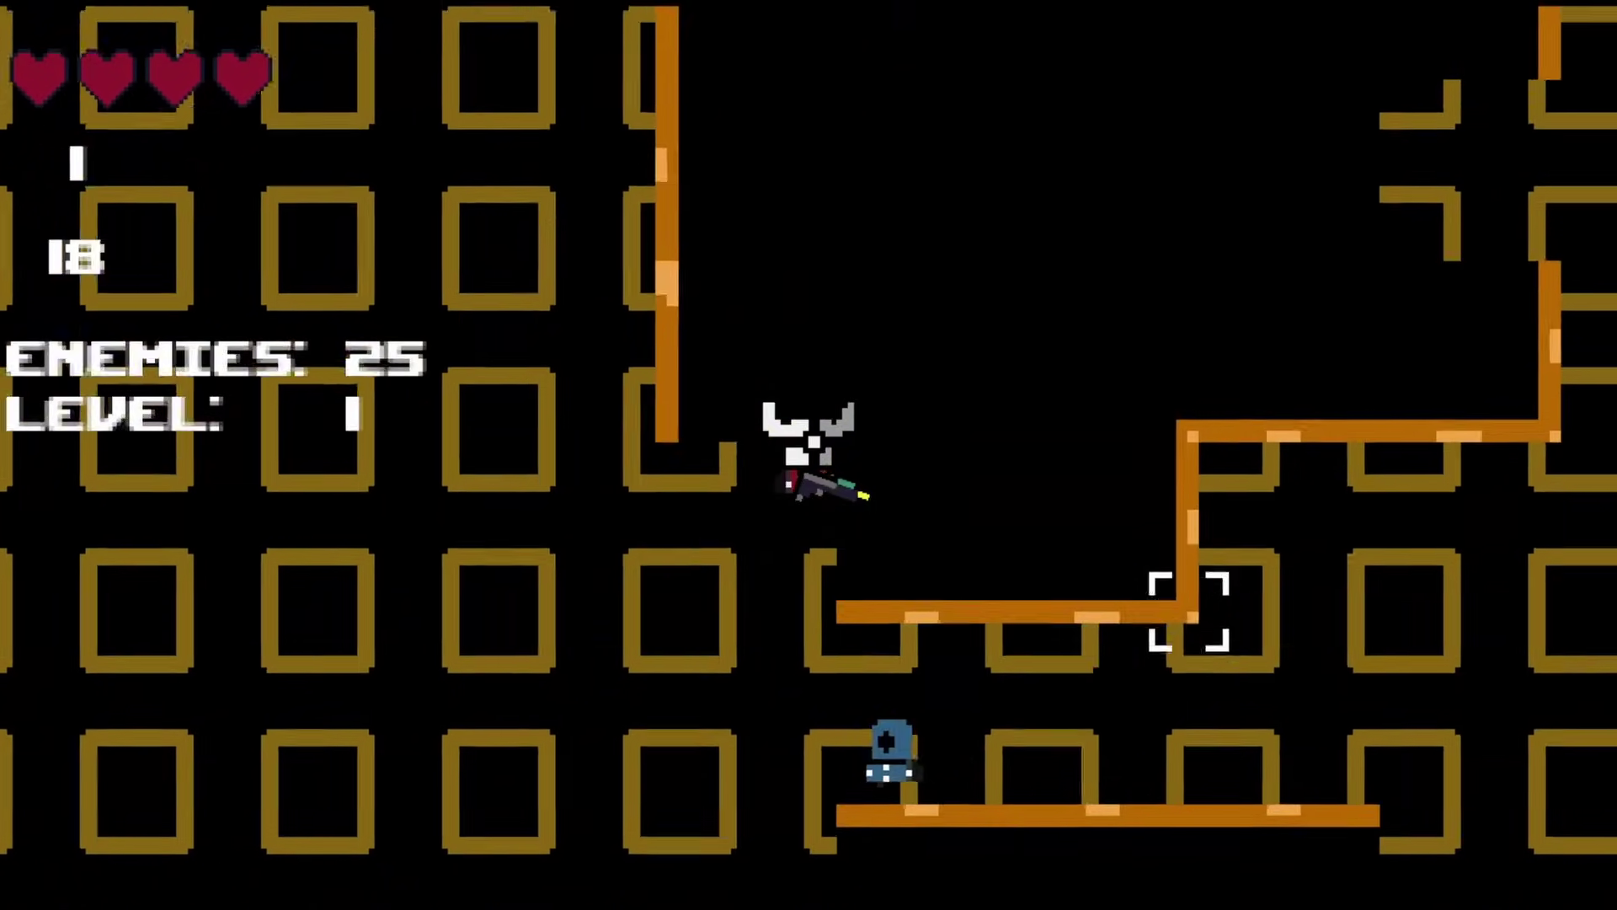
key("s")
key("a")
key("a")
key("s")
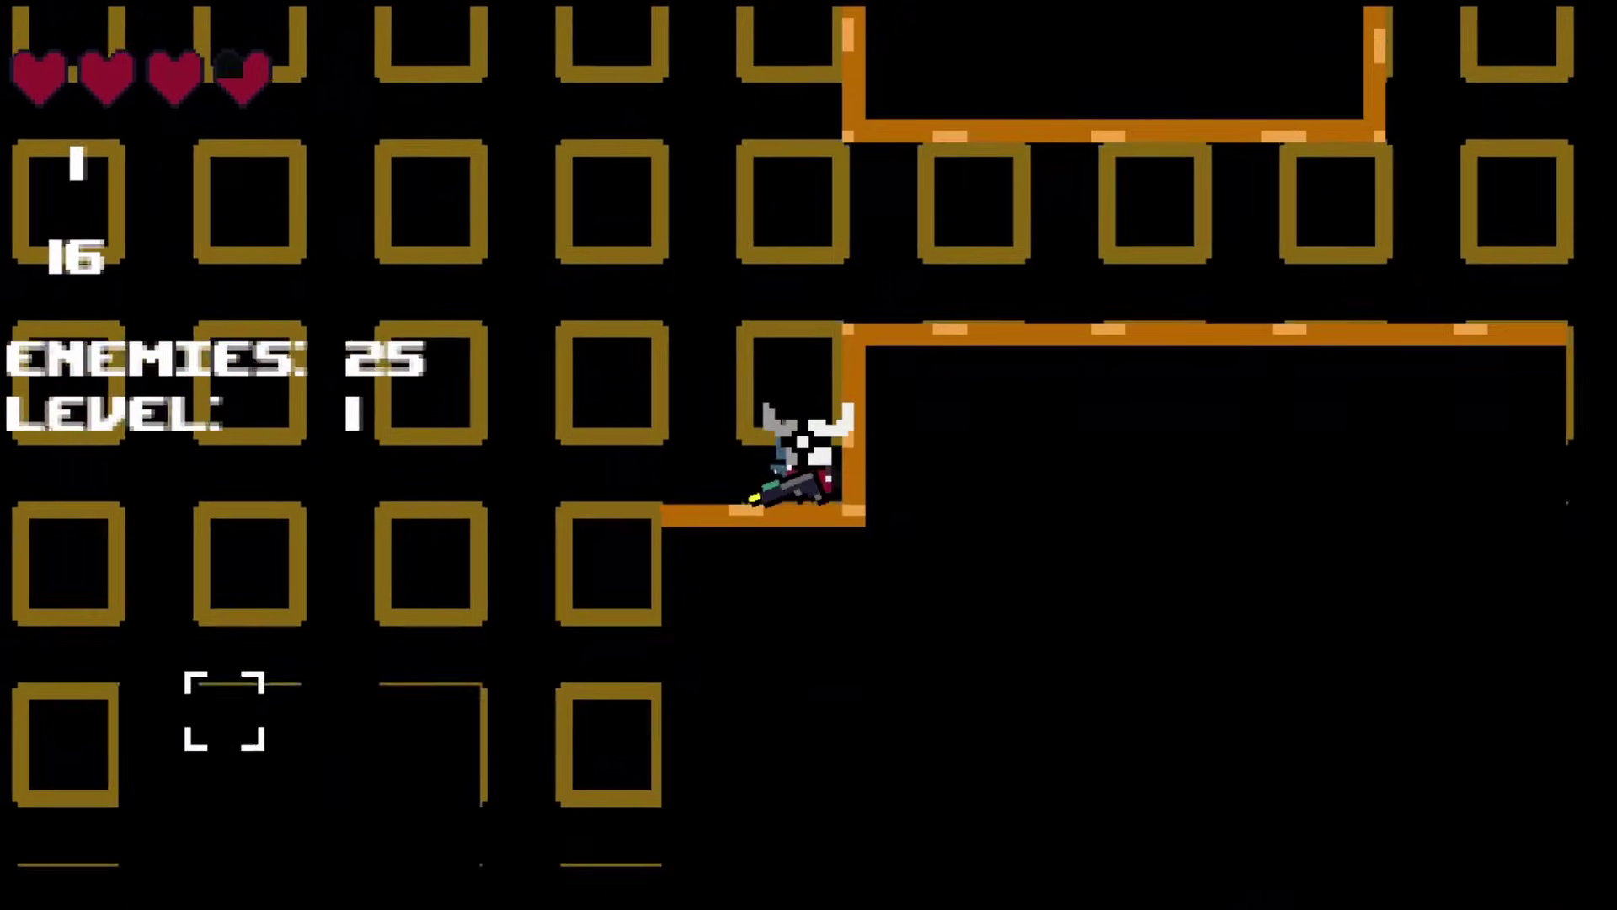
key("w")
key("a")
key("w")
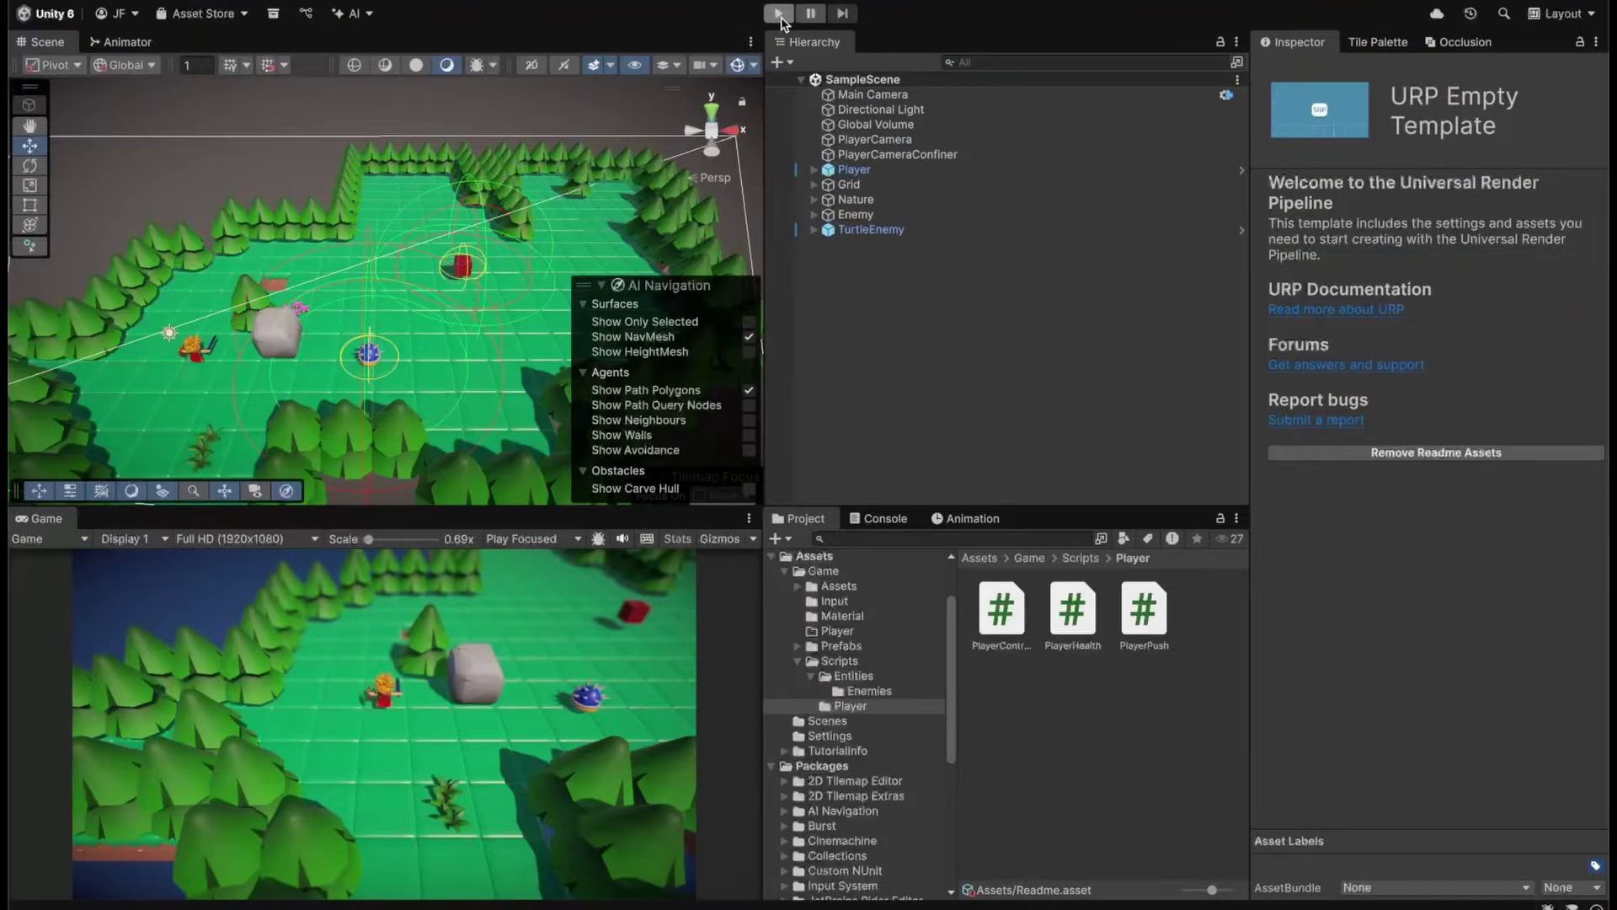
Run SampleScene in play mode with the Game view maximized and its scale set to 1.6x
left_click(780, 15)
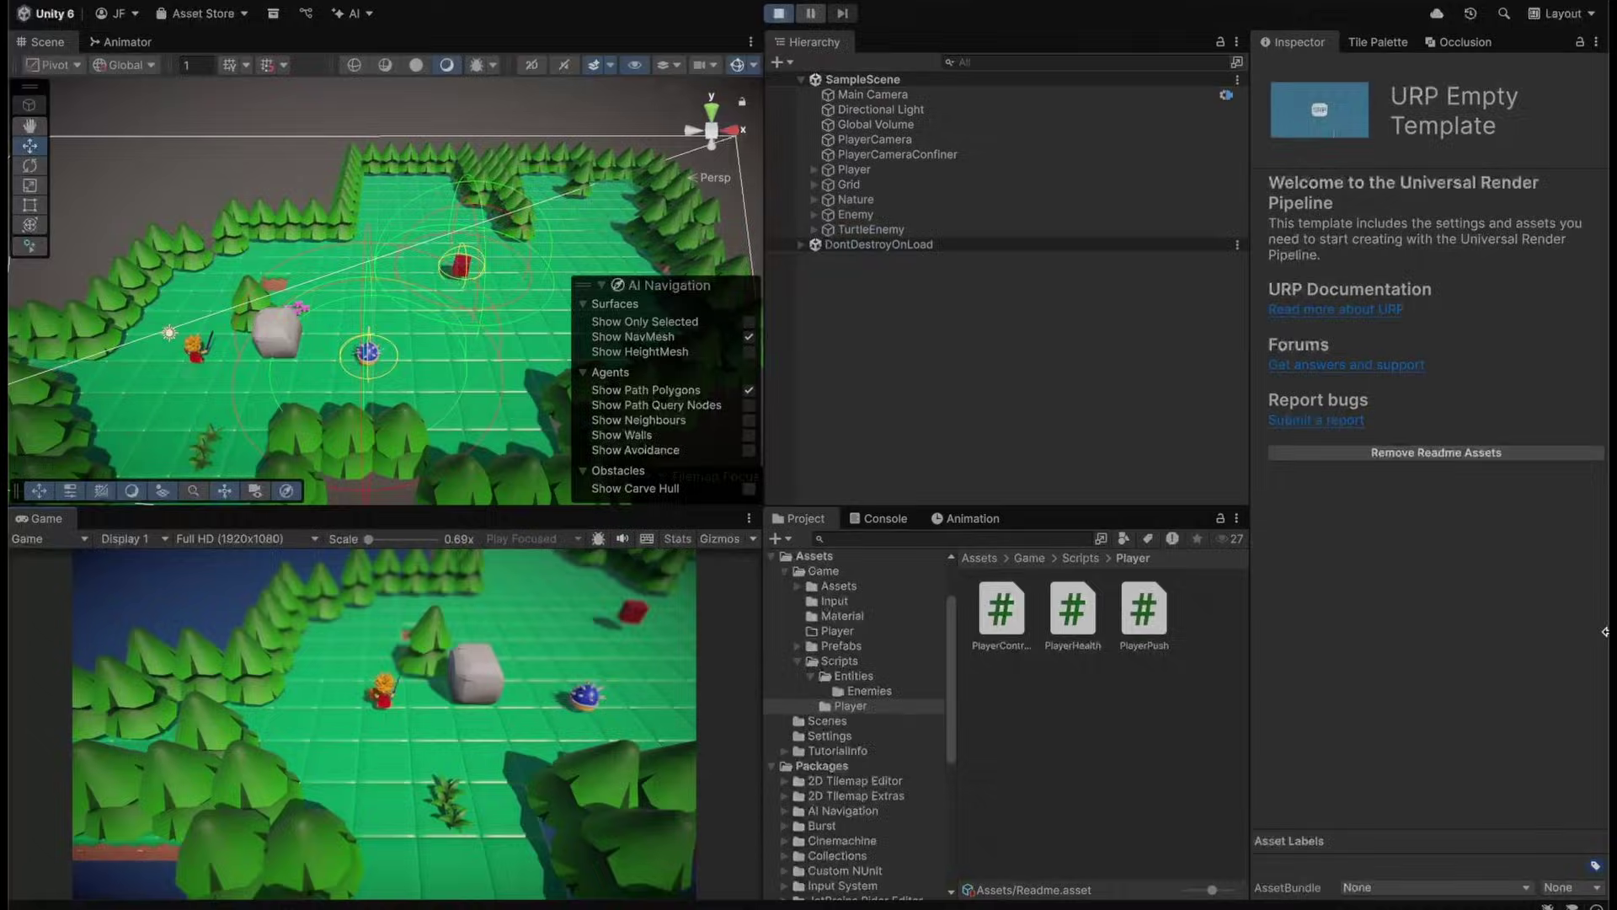
key("shift+space")
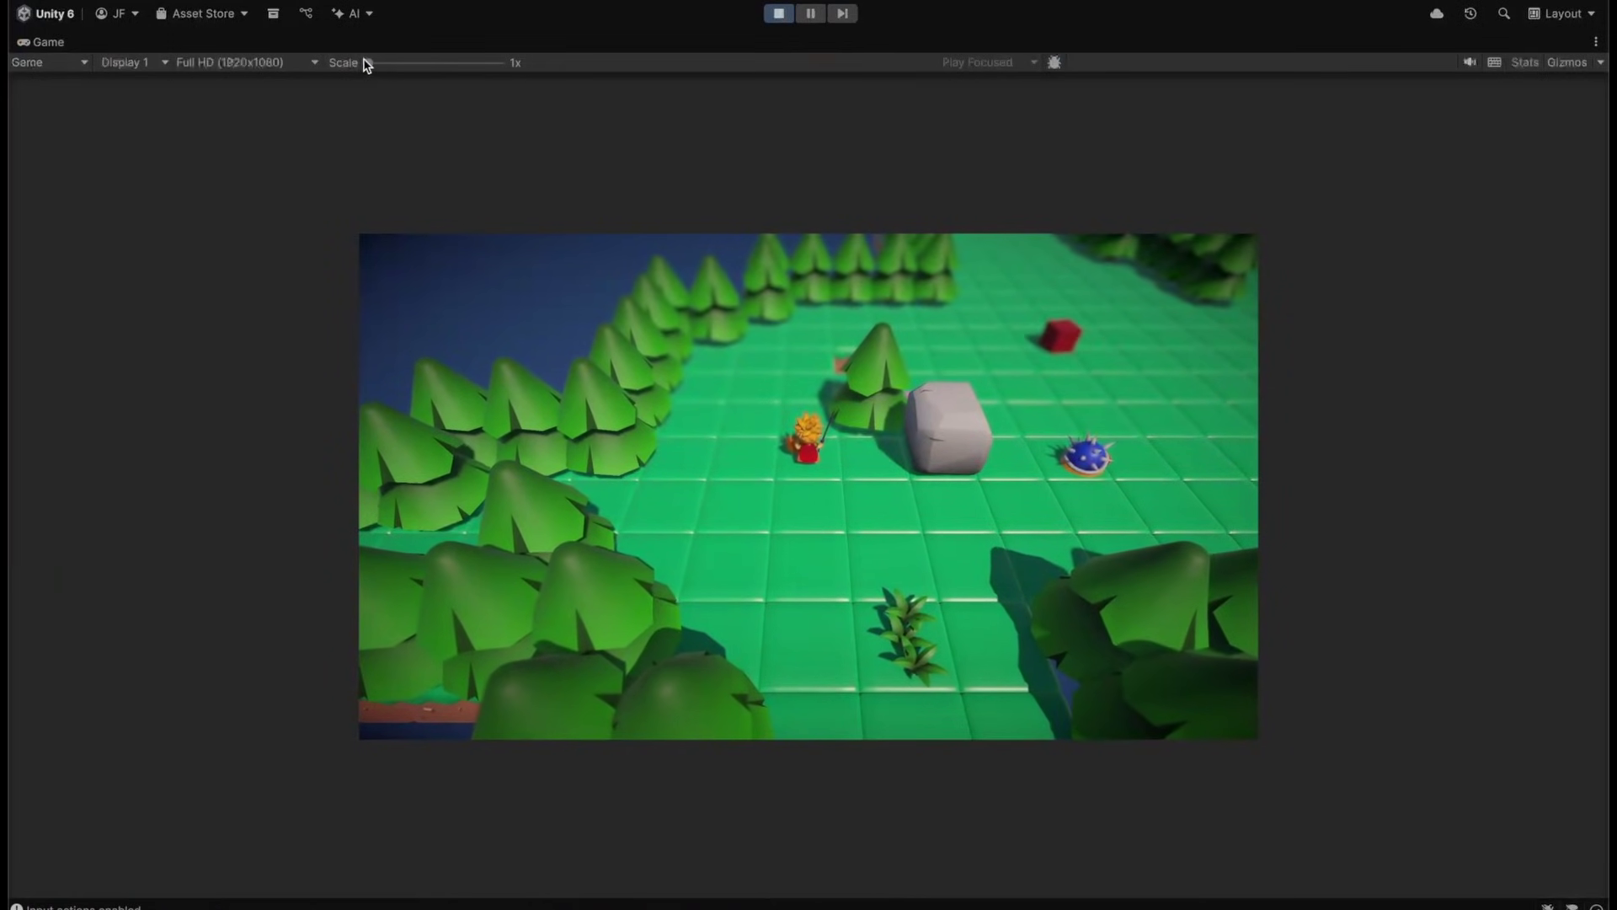
left_click_drag(368, 66, 395, 67)
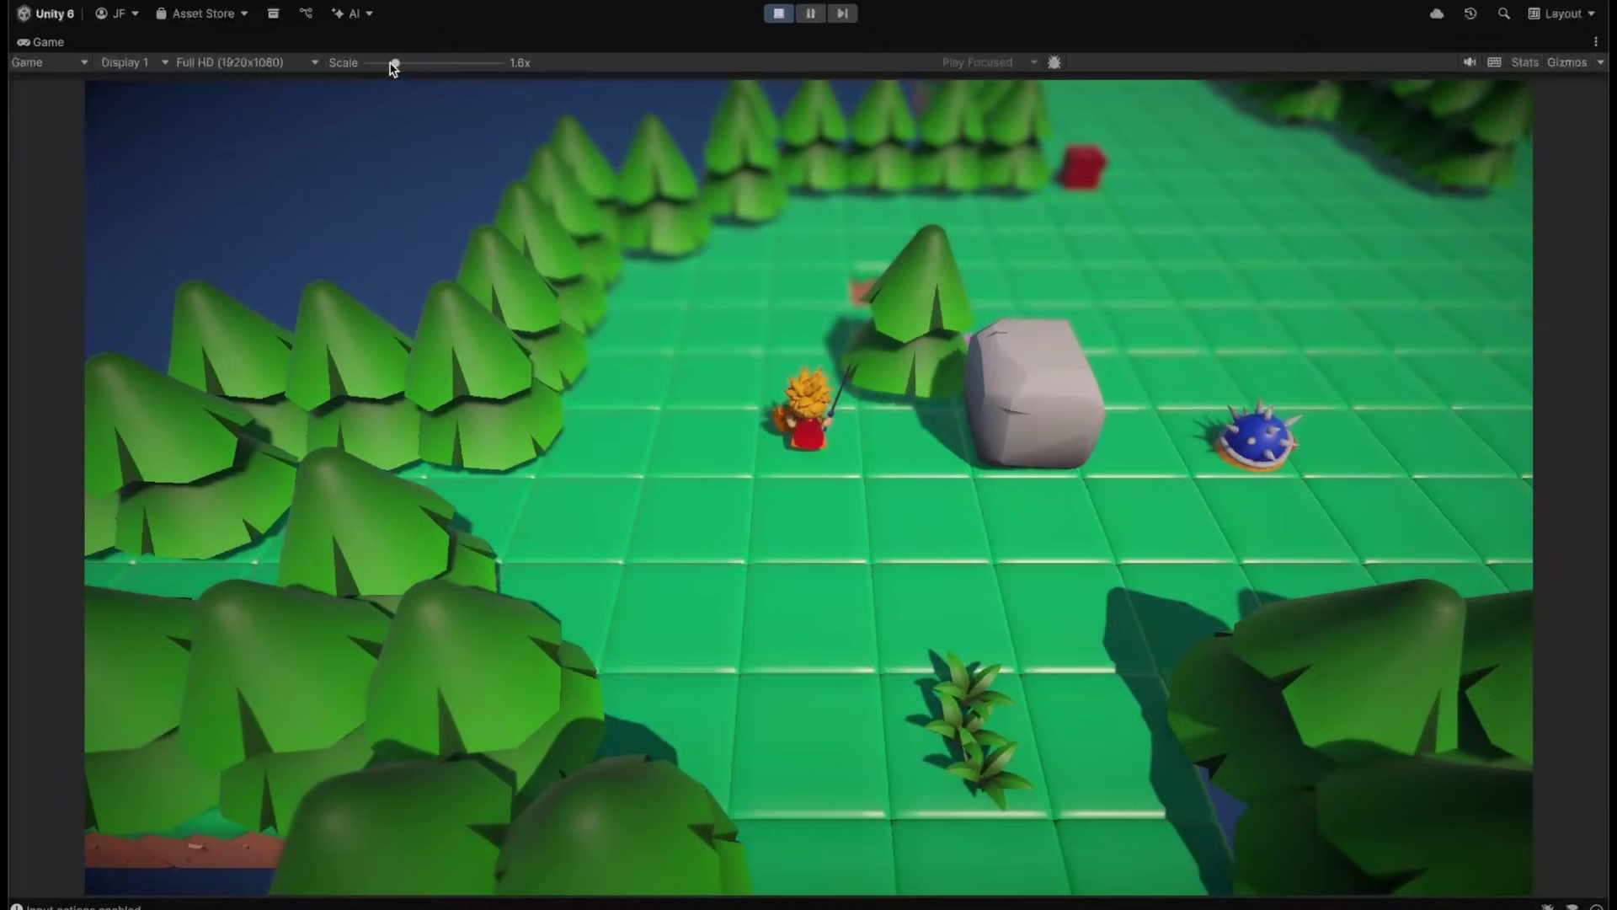
Playtest the player character's movement in several directions on the grass between the tree line and the grey rock
key("a")
key("w")
key("s")
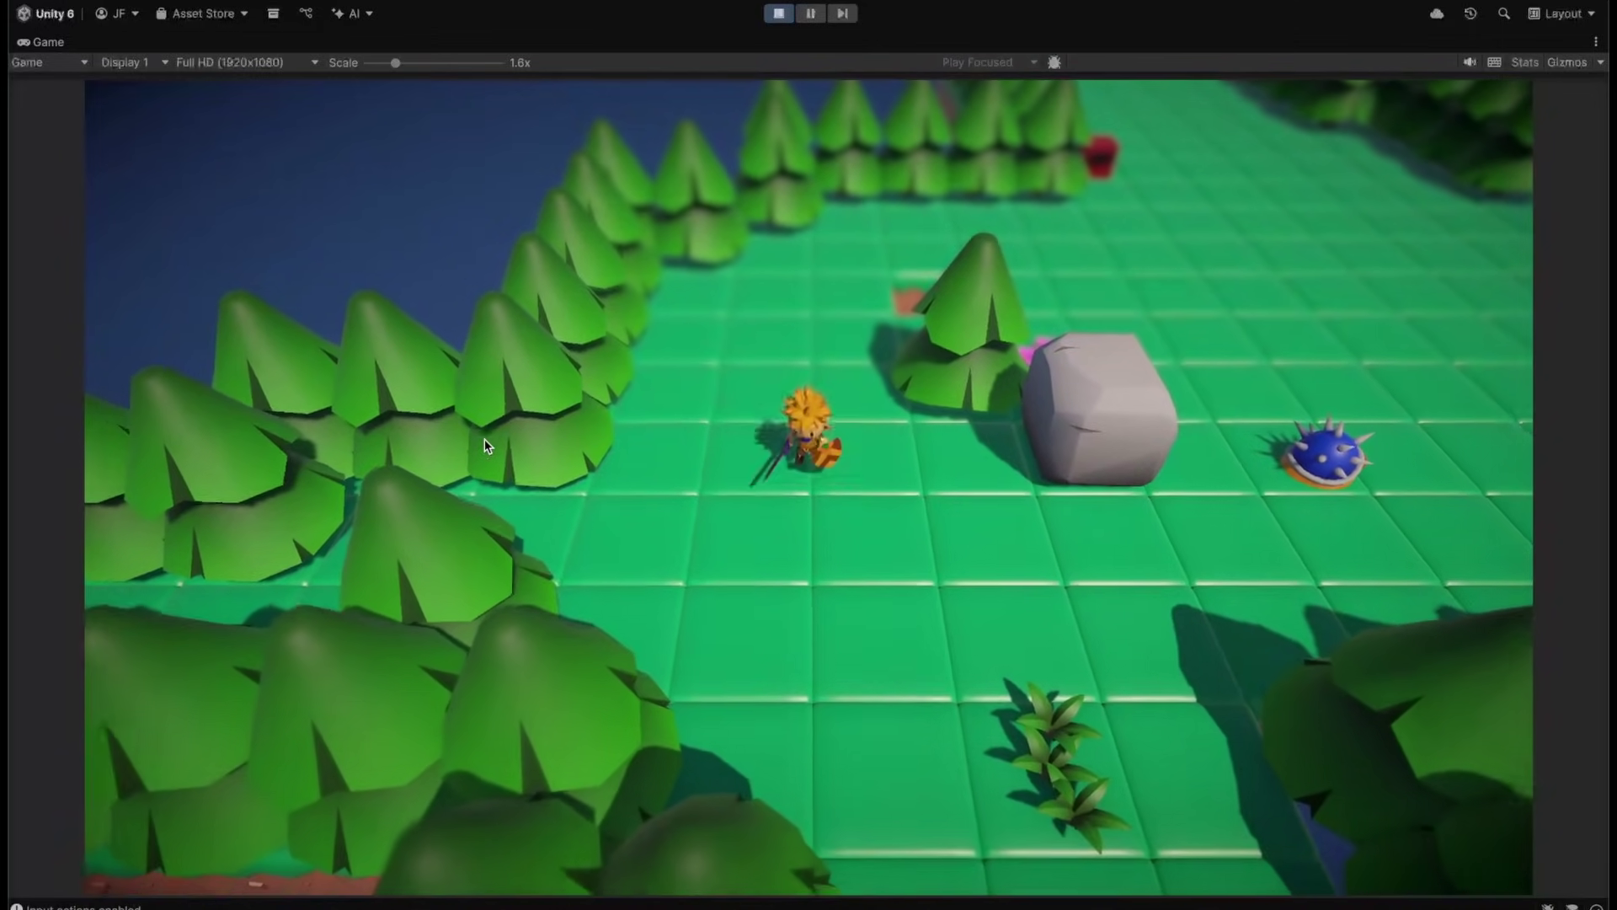
key("d")
key("w")
key("a")
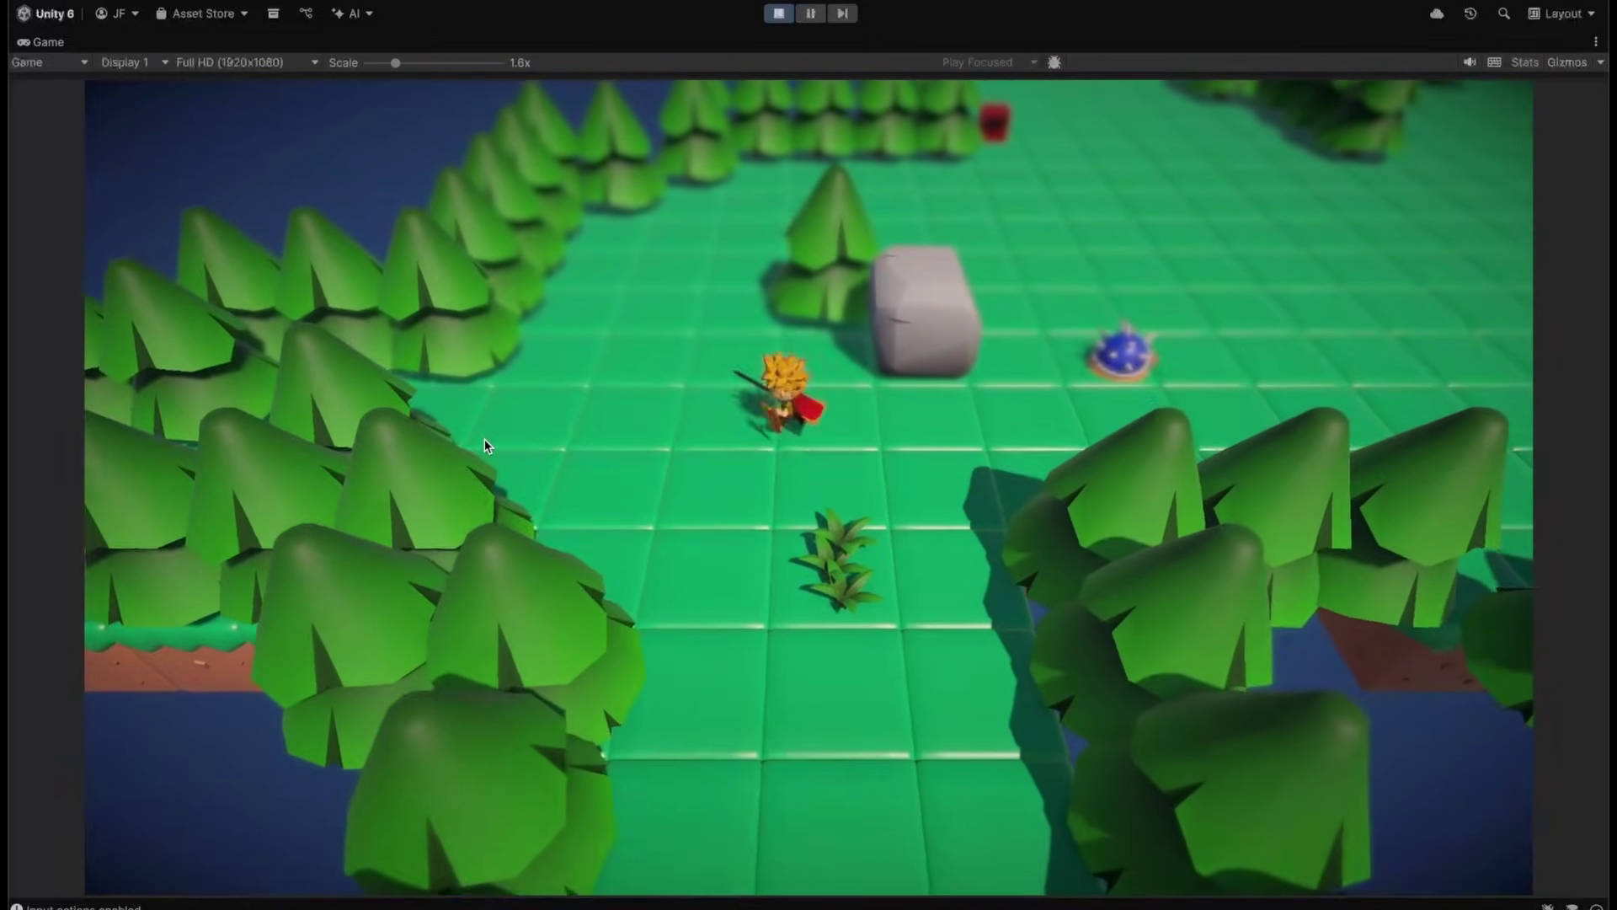
key("w")
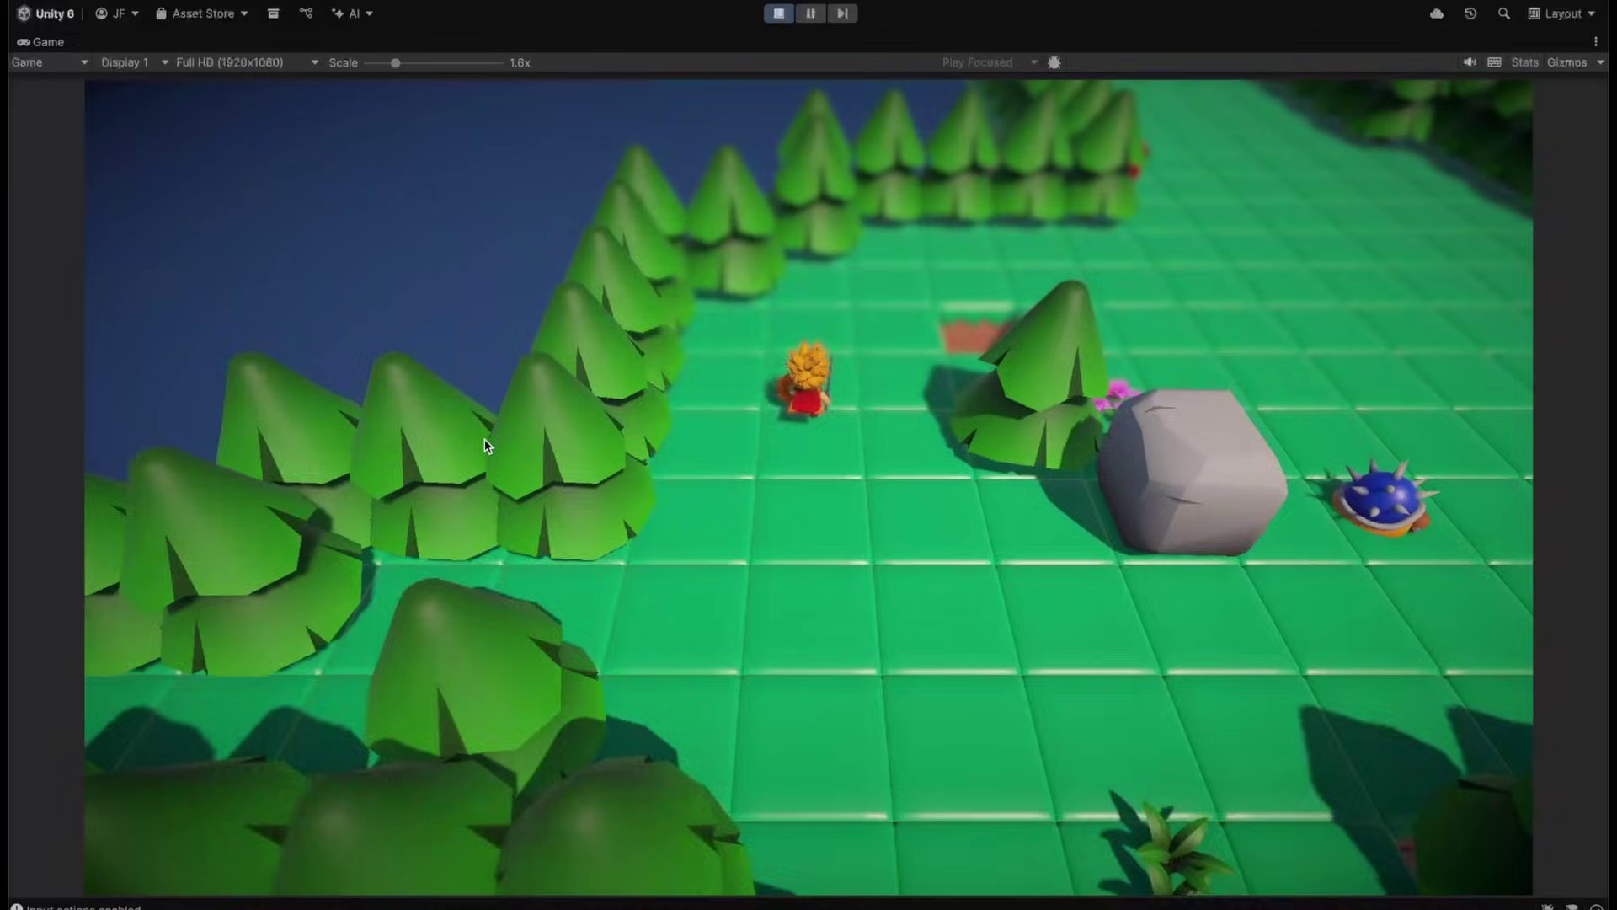
Walk the player character past the rock, pink flowers and spiked turtle enemy to the far side of the clearing
key("d")
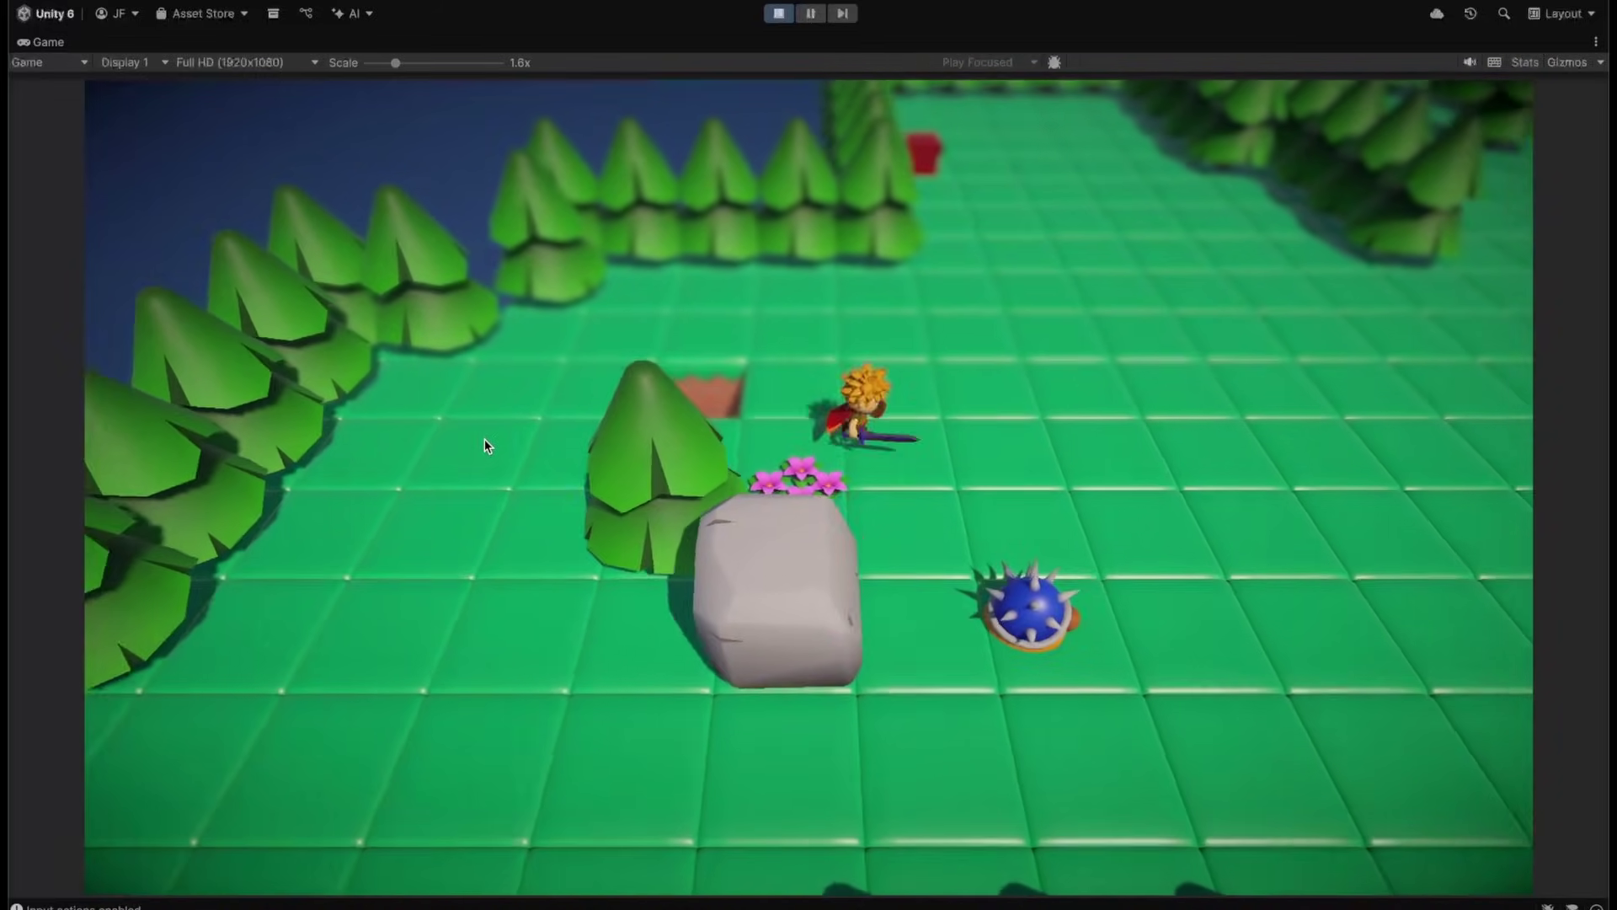
key("s")
key("d")
key("w")
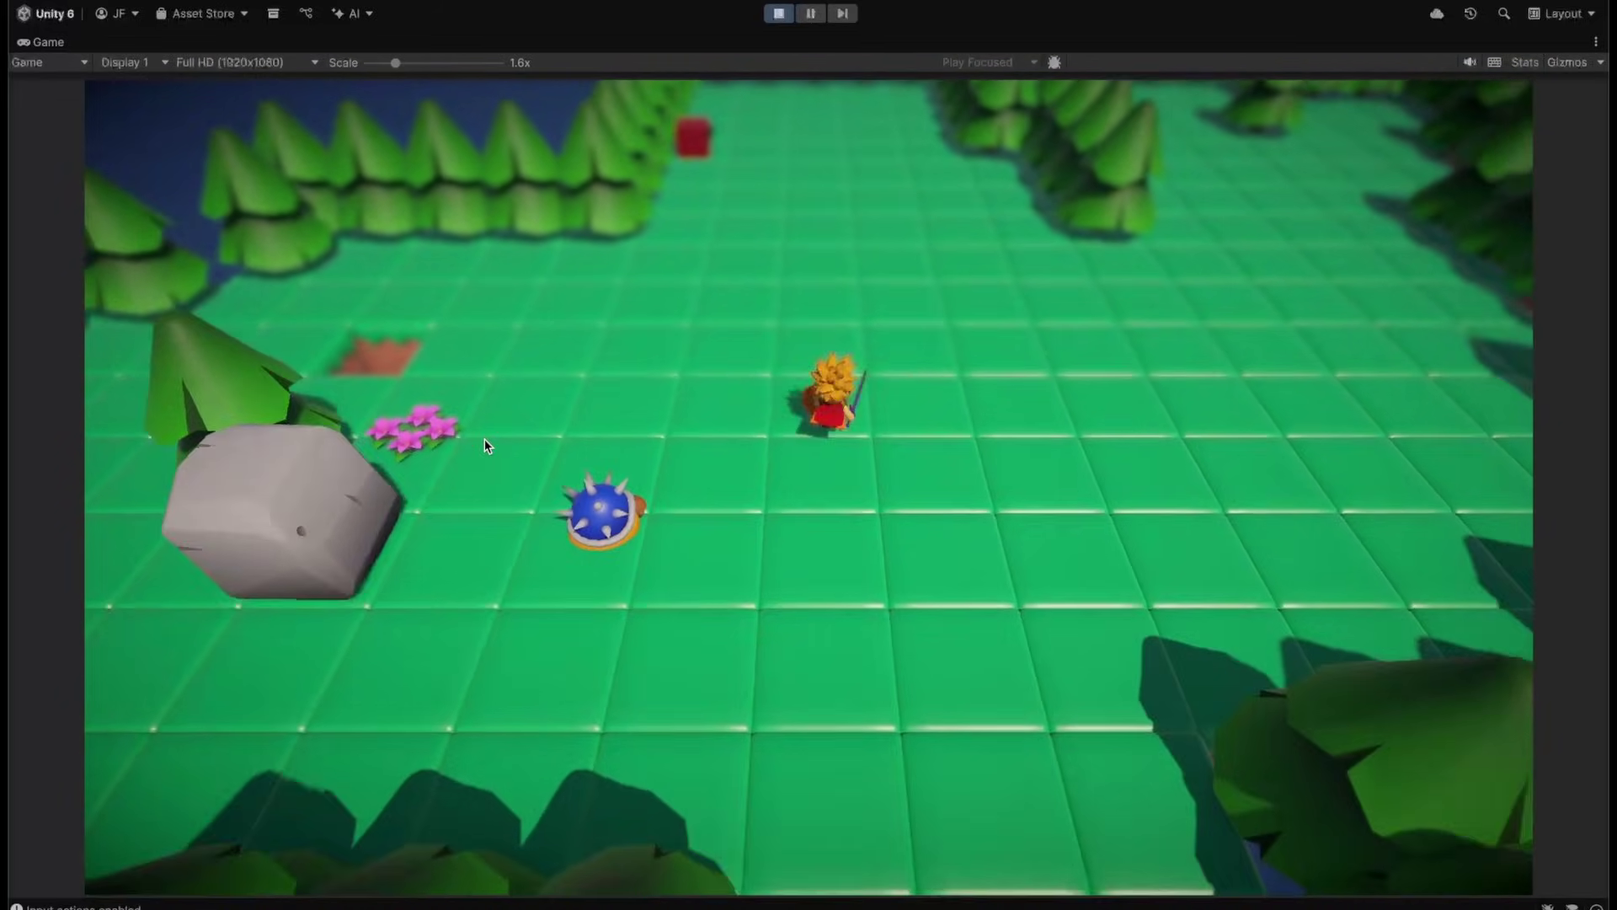
key("w")
key("d")
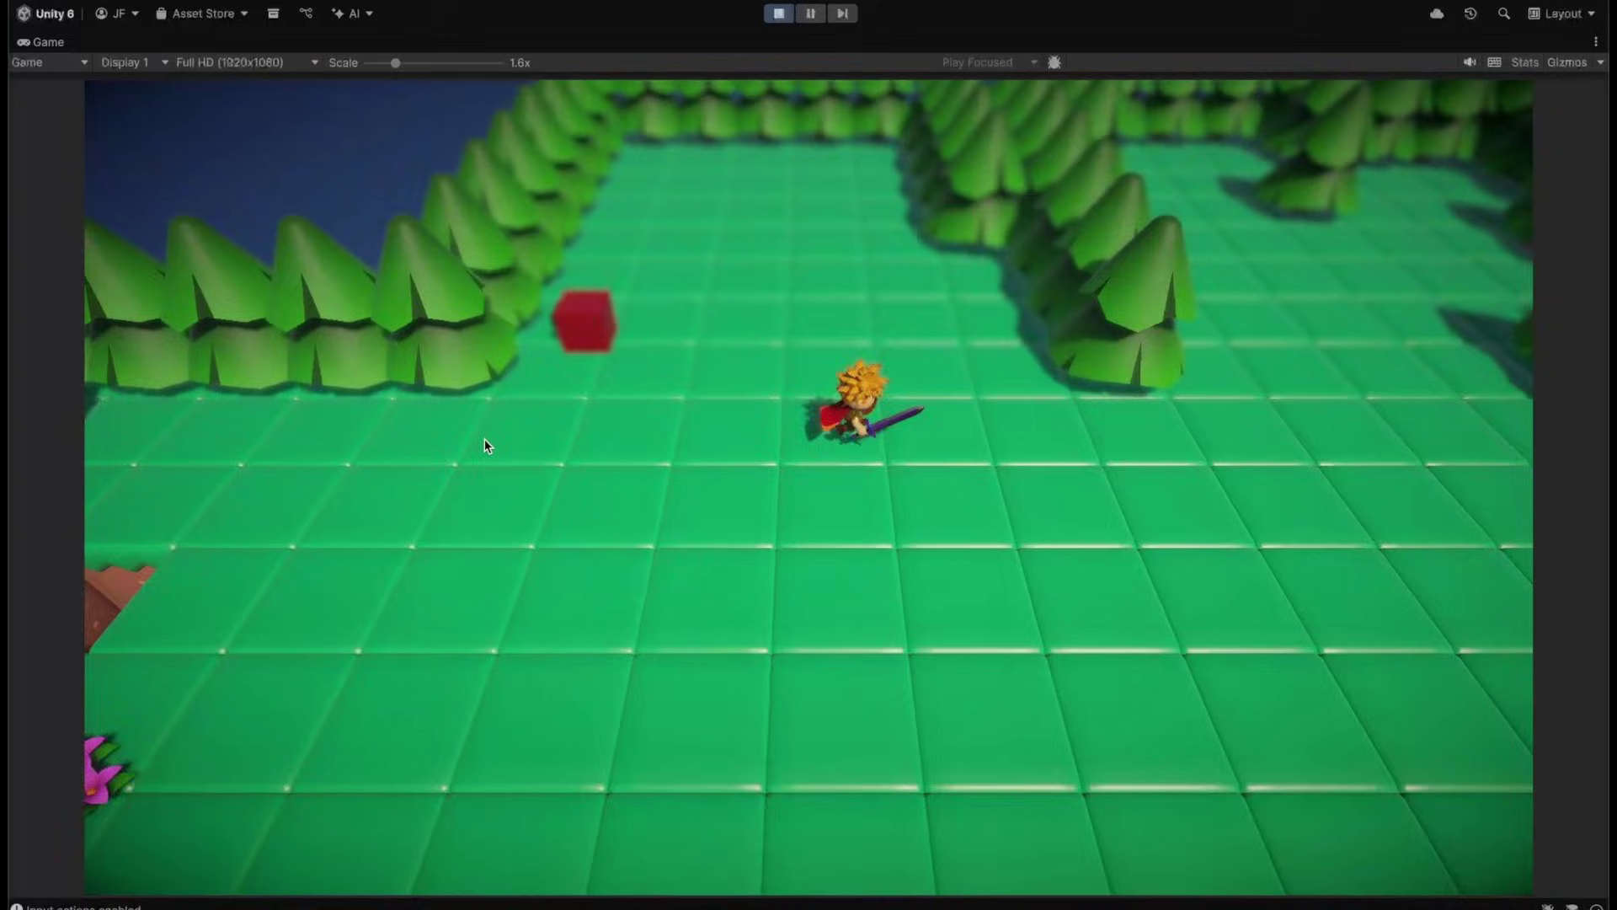
key("d")
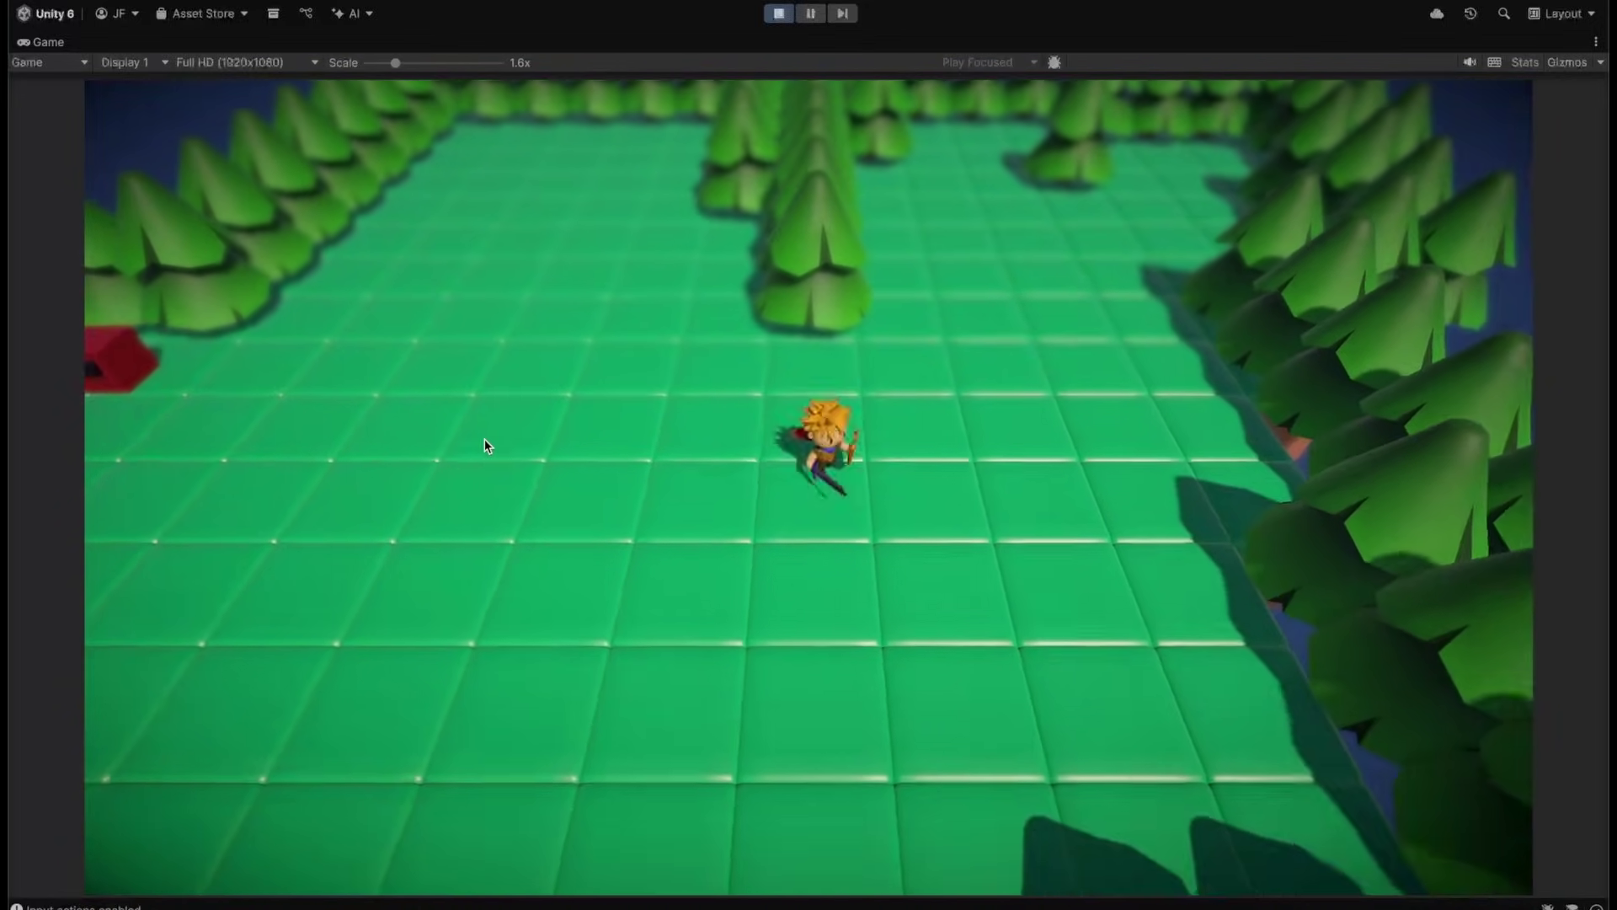
Test turning the player character in the open clearing and walk it back towards the spiked turtle enemy
key("w")
key("a")
key("s")
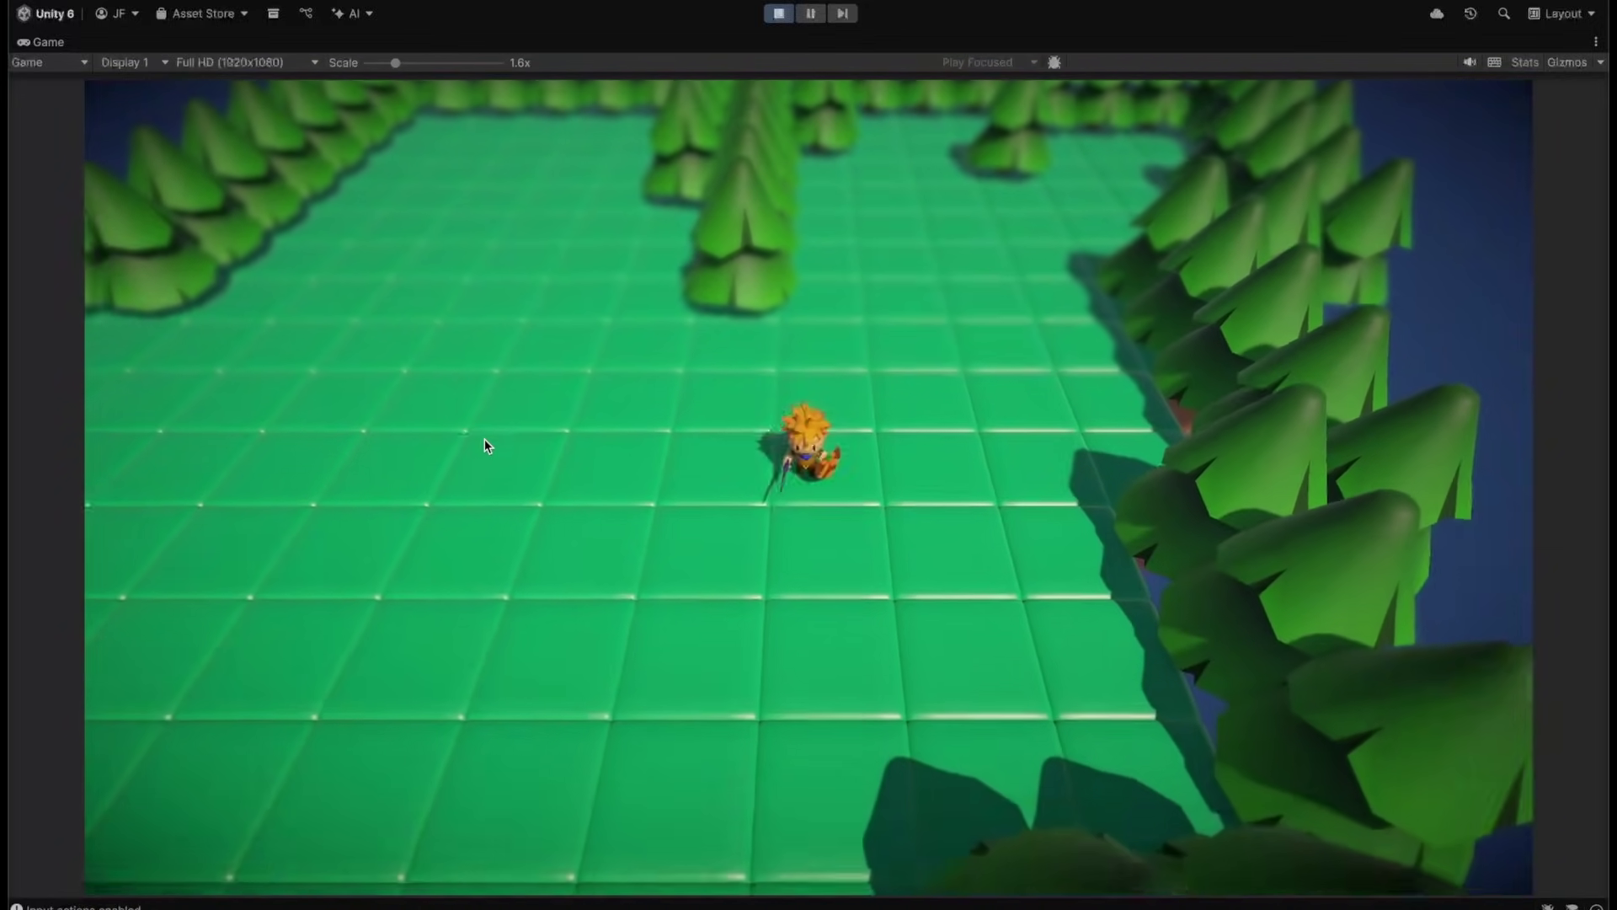
key("a")
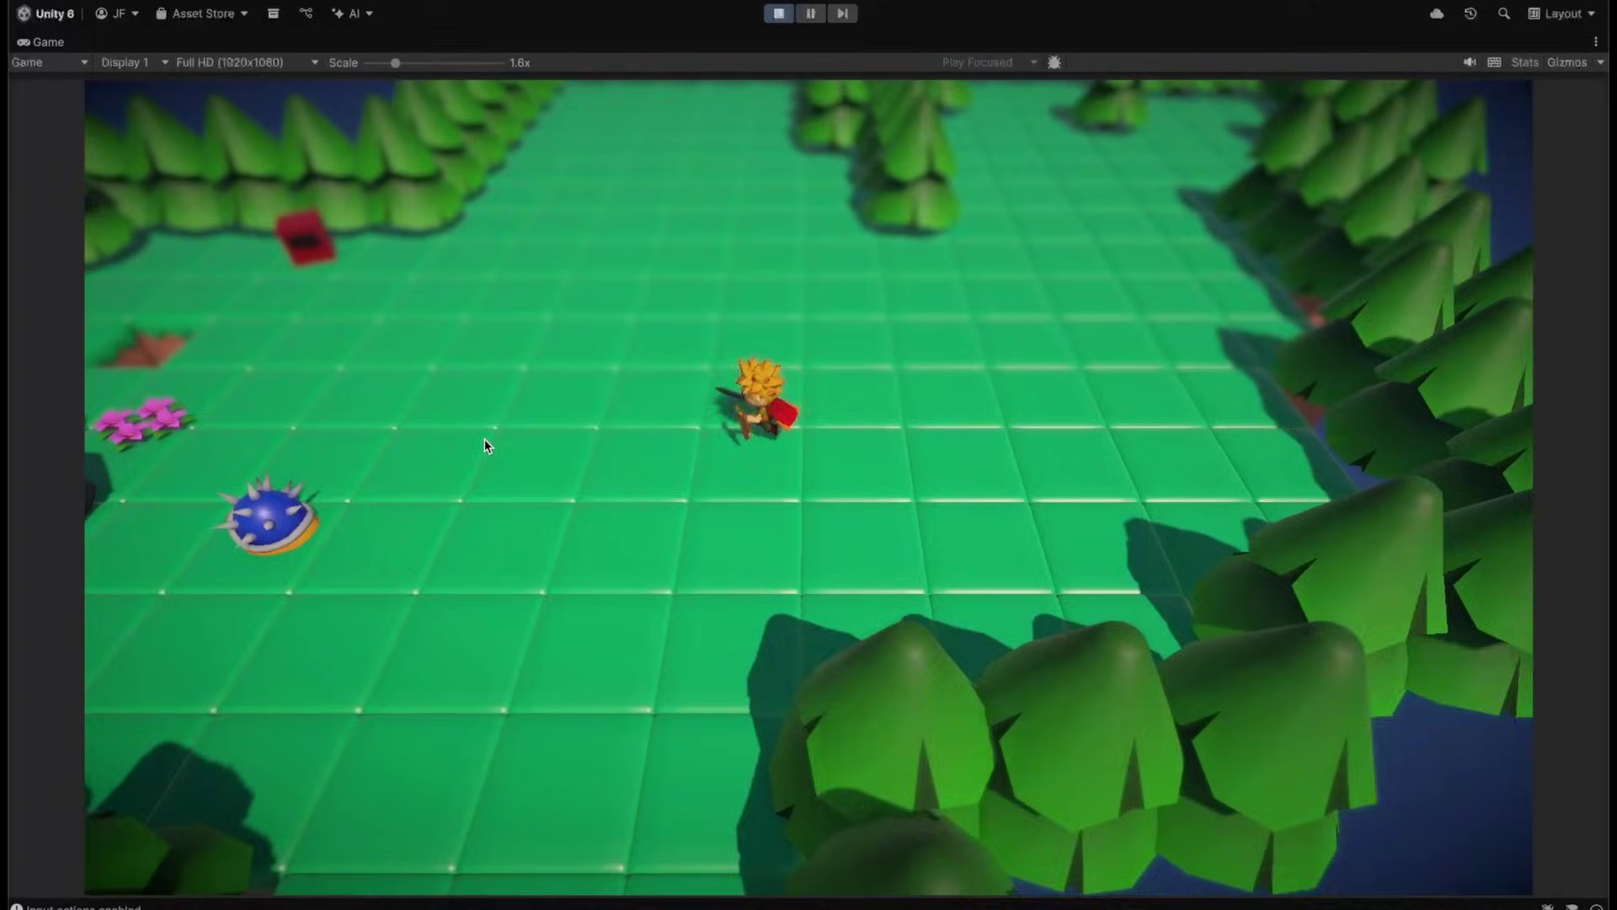
Walk the player character across the open clearing past the red cube enemy and back from the tree line
key("d")
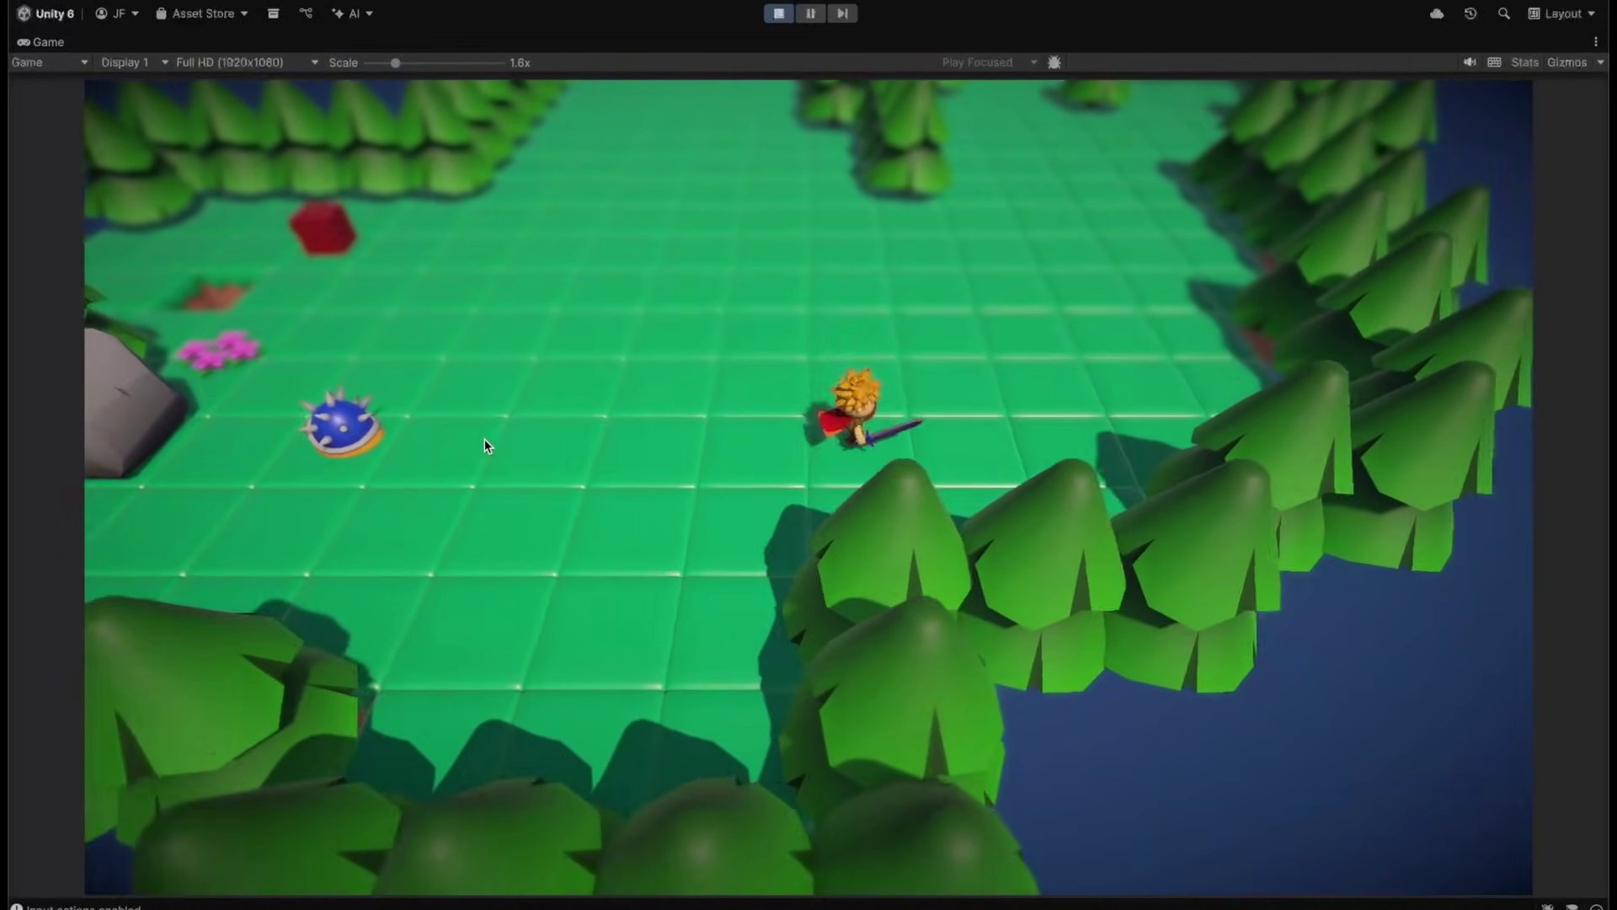
key("w")
key("a")
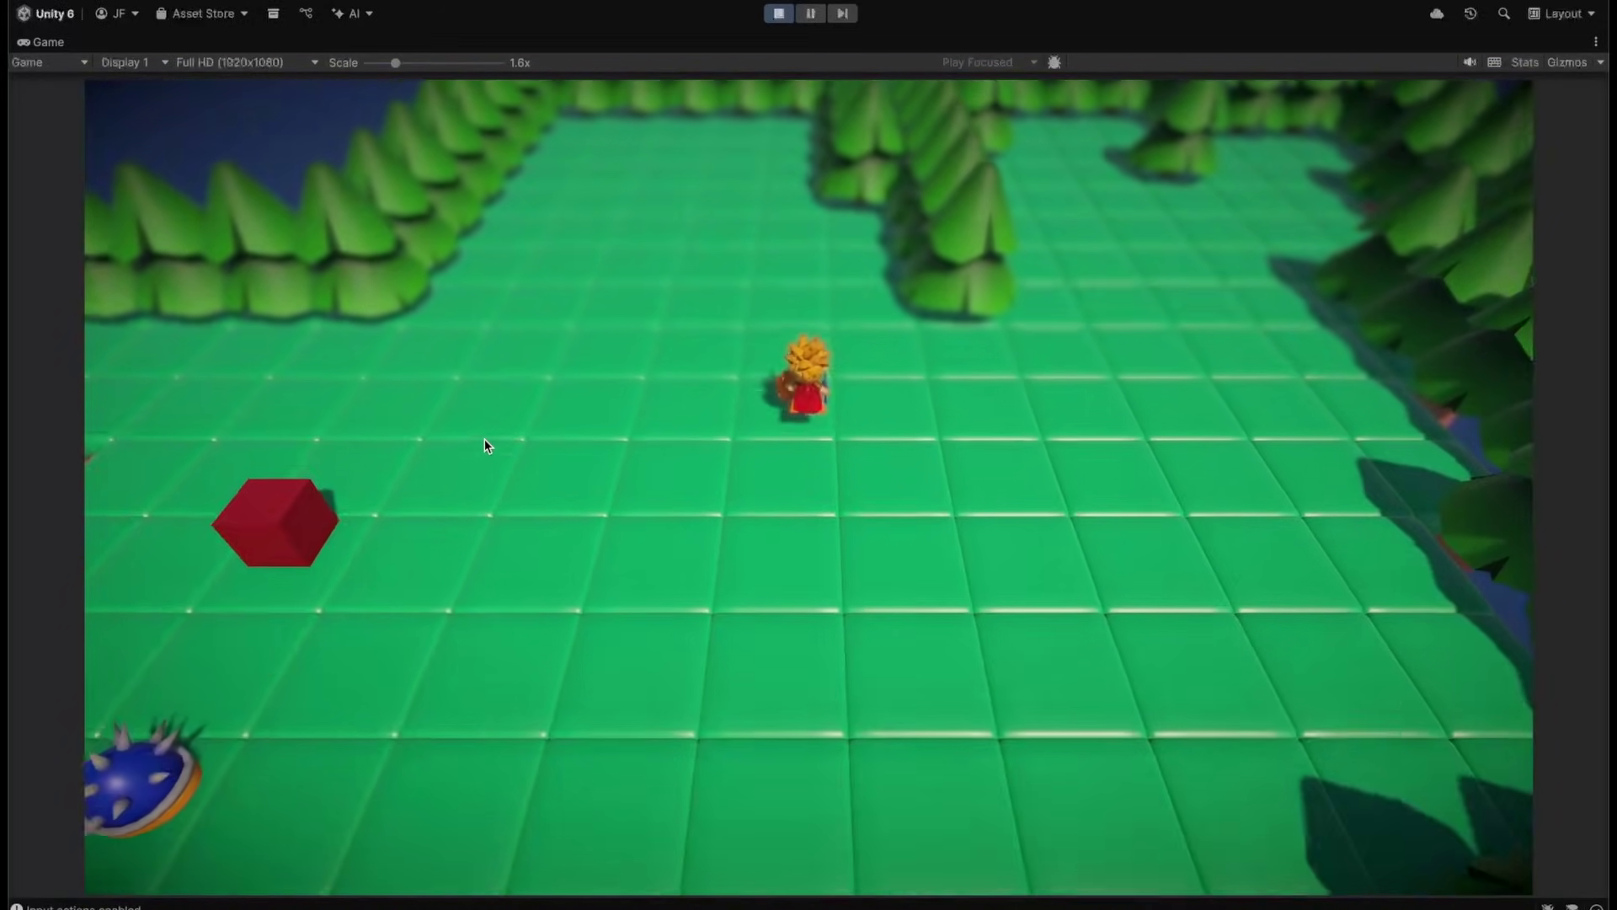
key("d")
key("s")
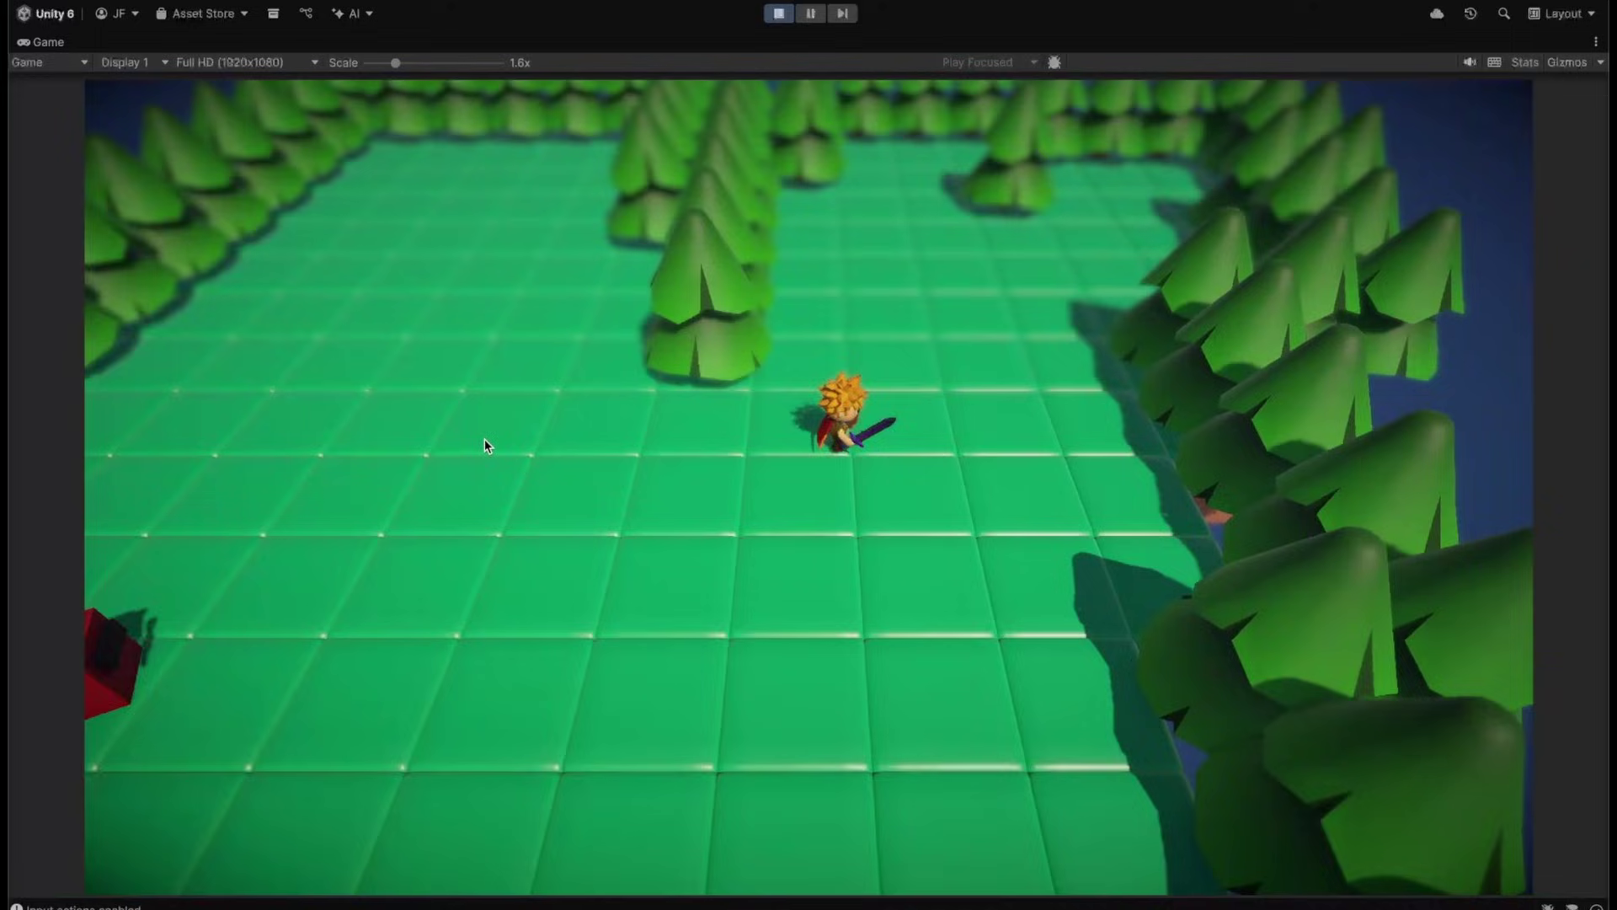
key("a")
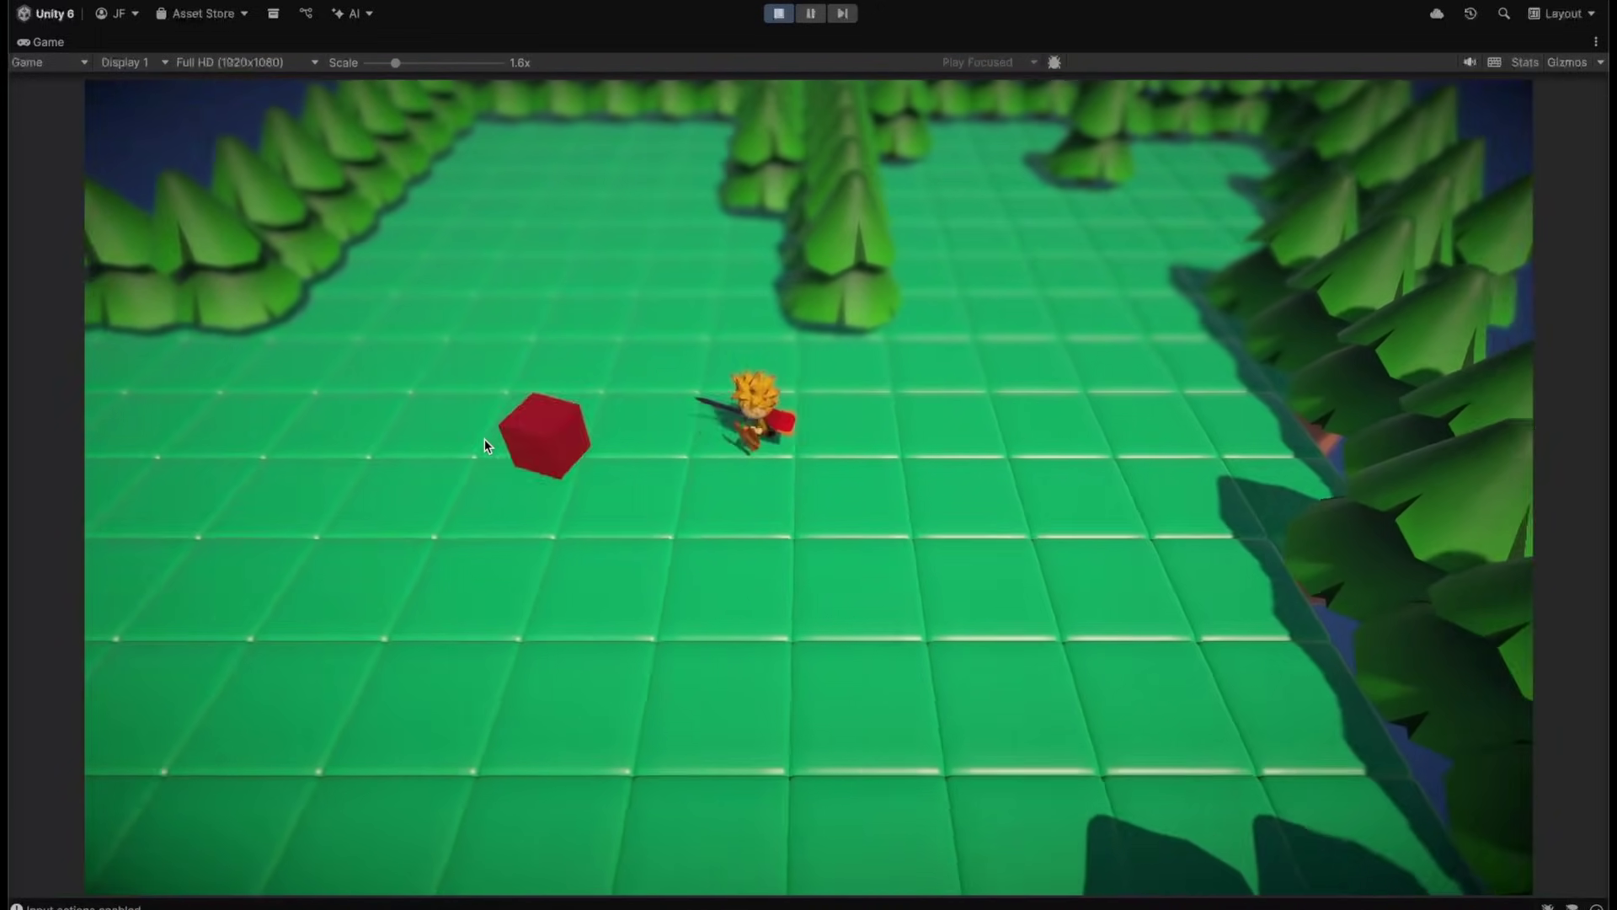
Playtest moving the player character around the red cube enemy, and walk it to the green plant beyond the rock
key("w")
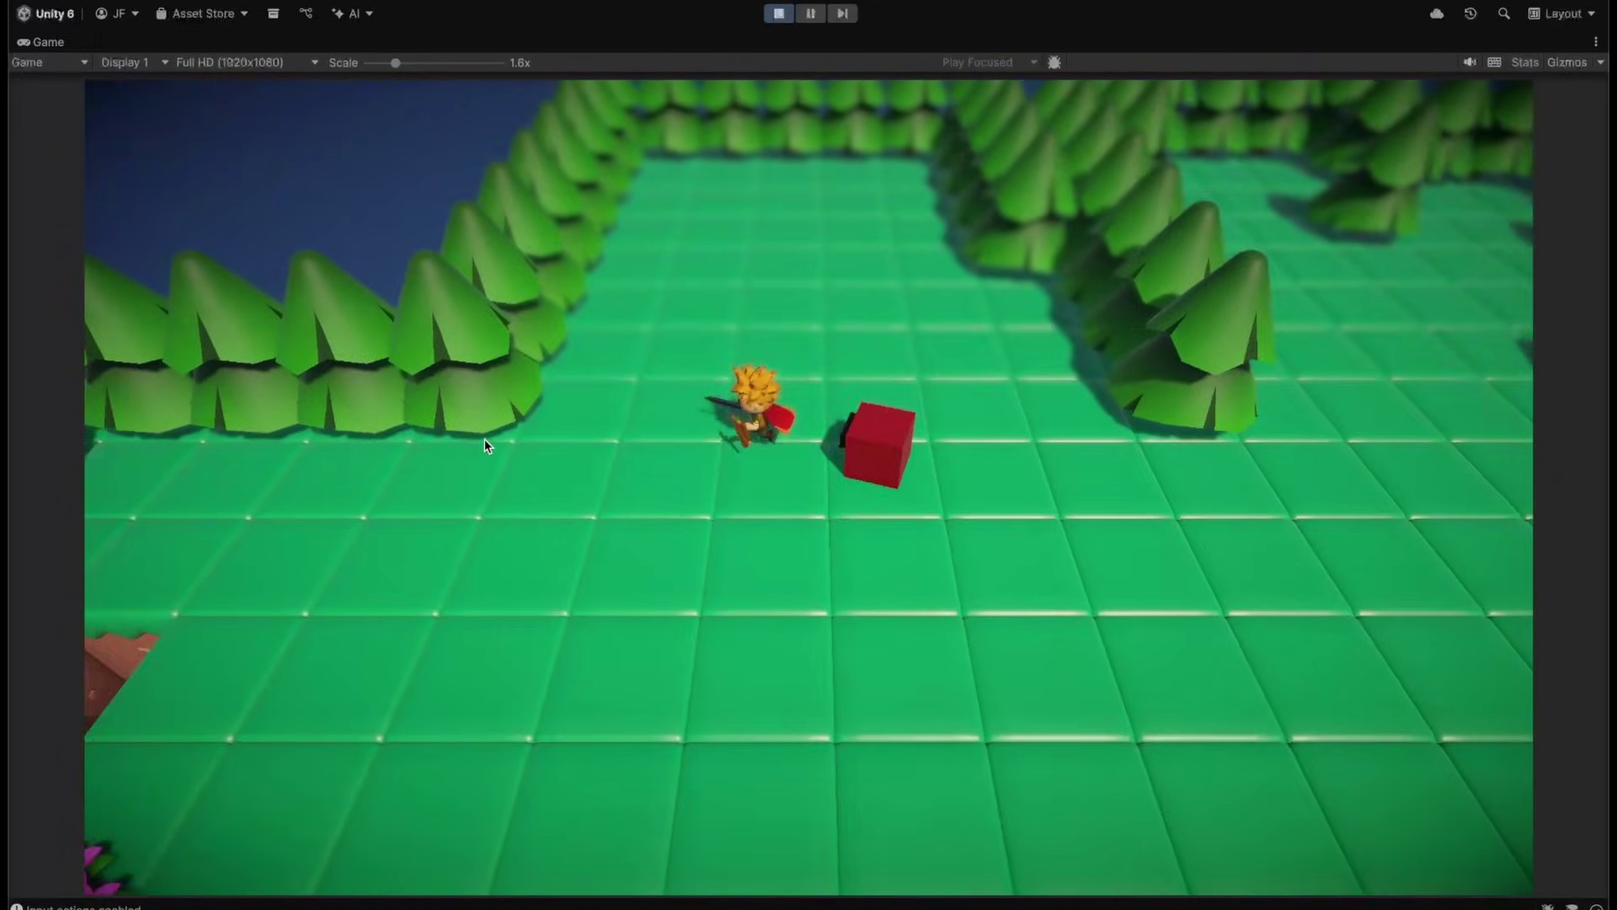
key("s")
key("s")
key("d")
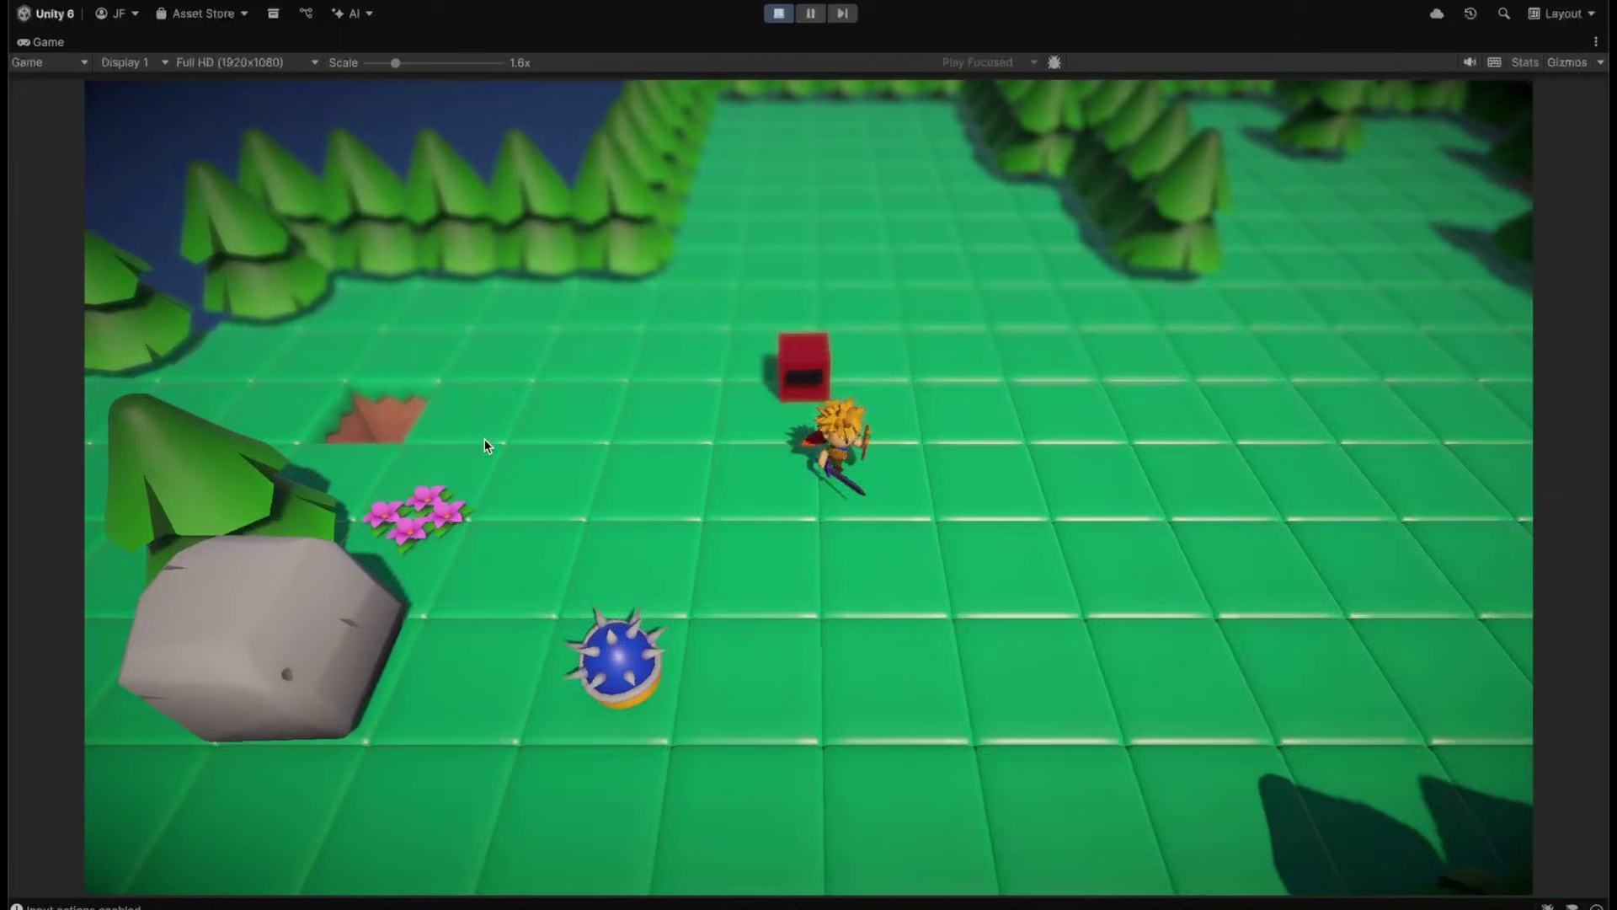
key("w")
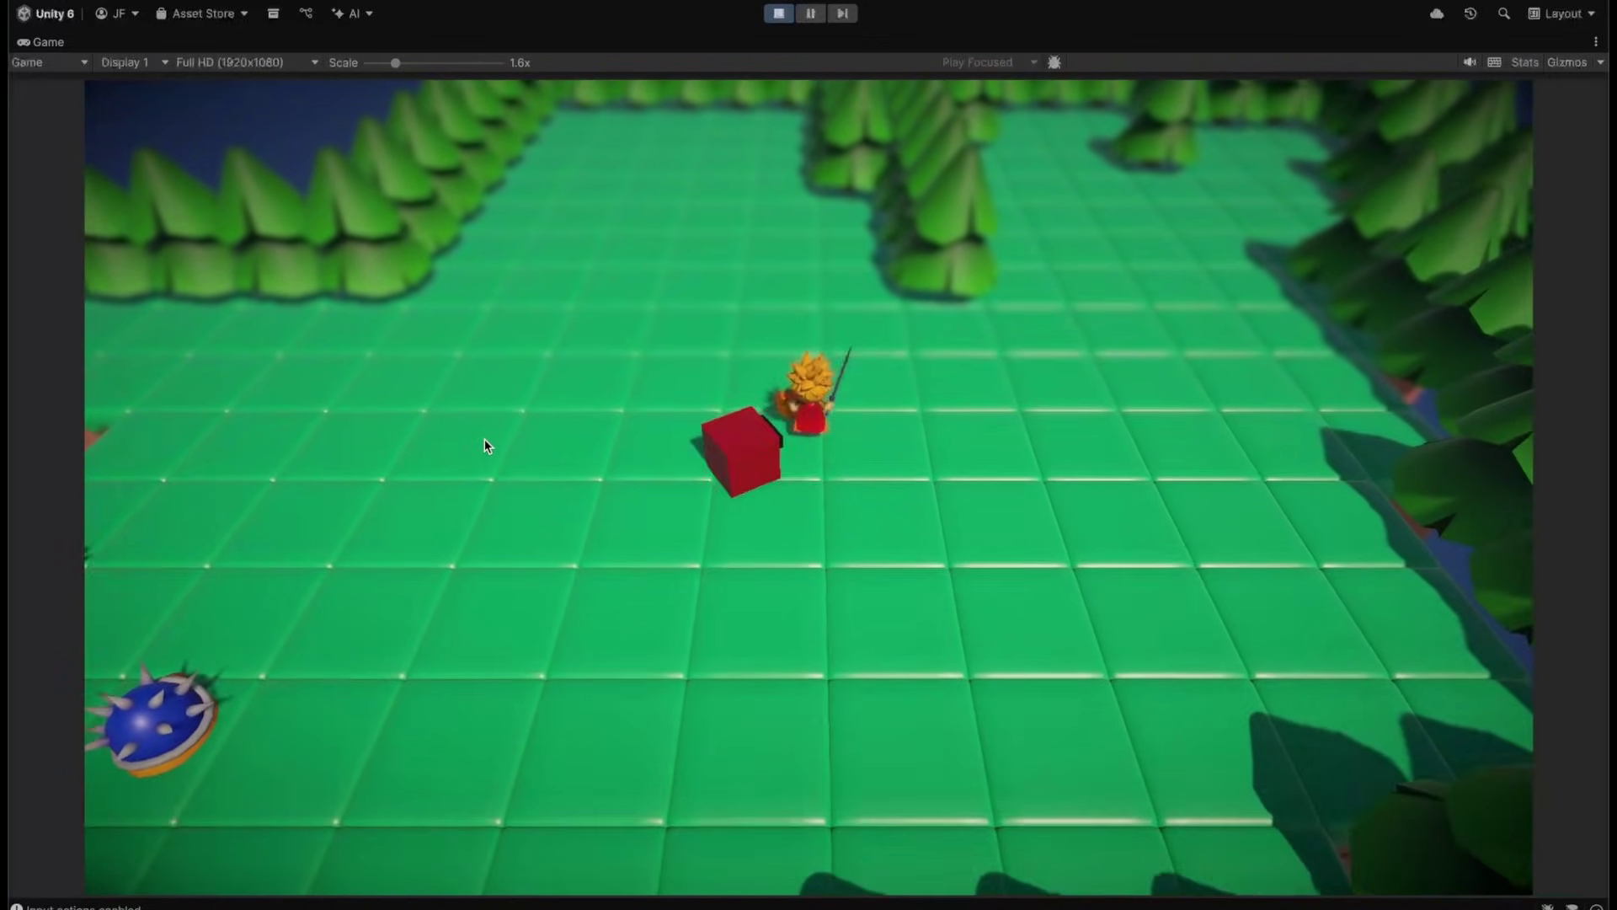
key("a")
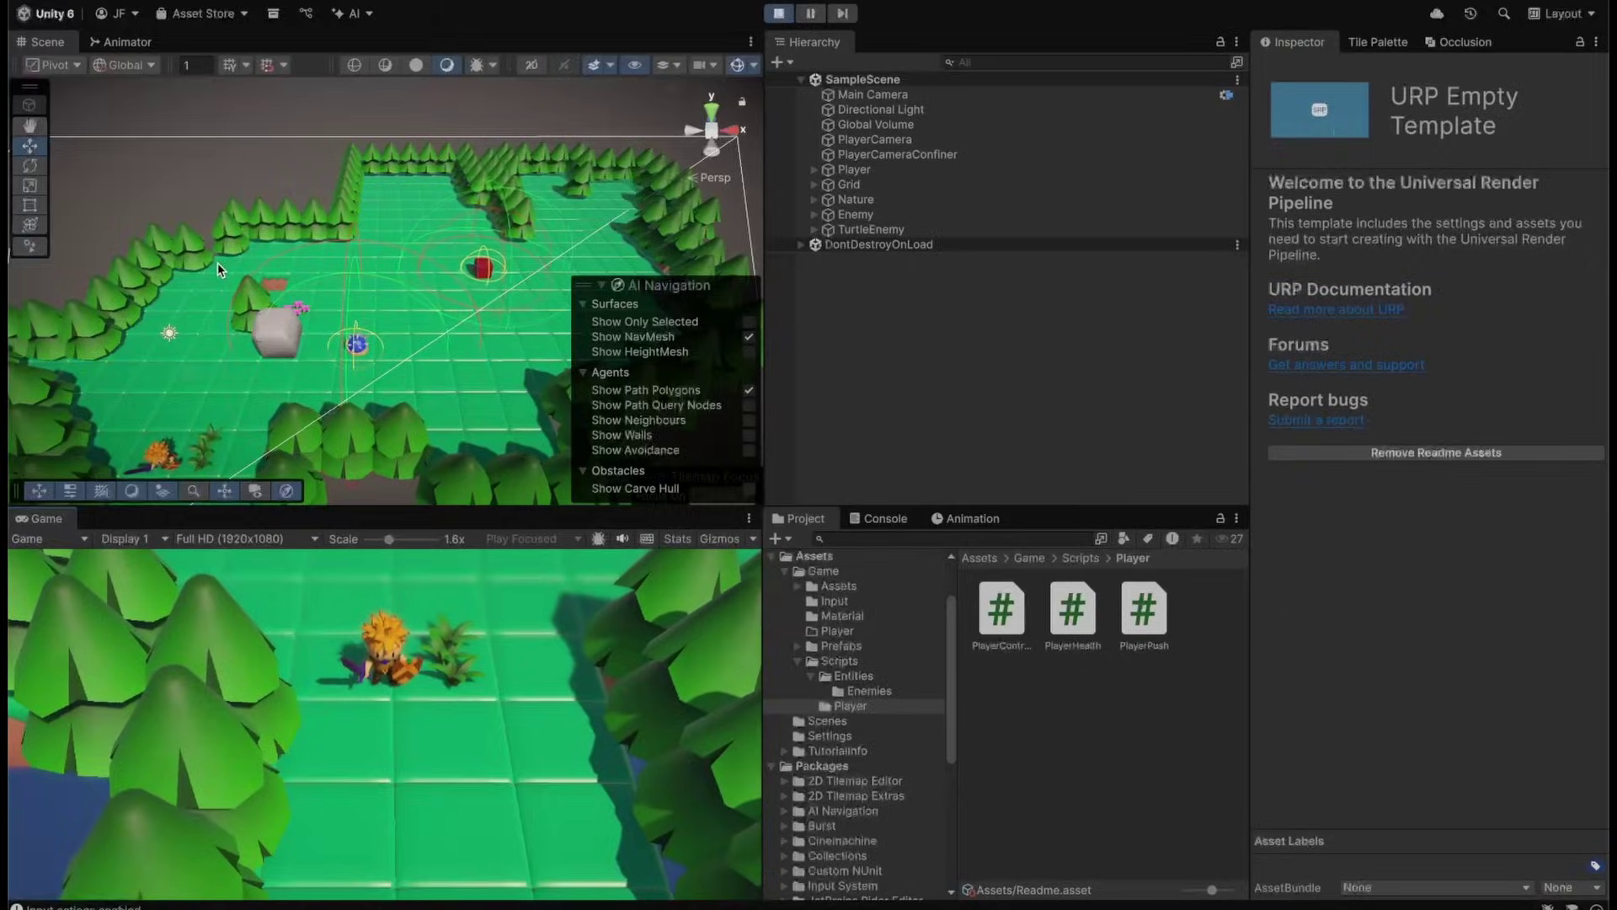
Examine the whole level, enemy detection ranges and camera bounds in a maximized Scene view while the game runs, and return to the Game view
key("shift+space")
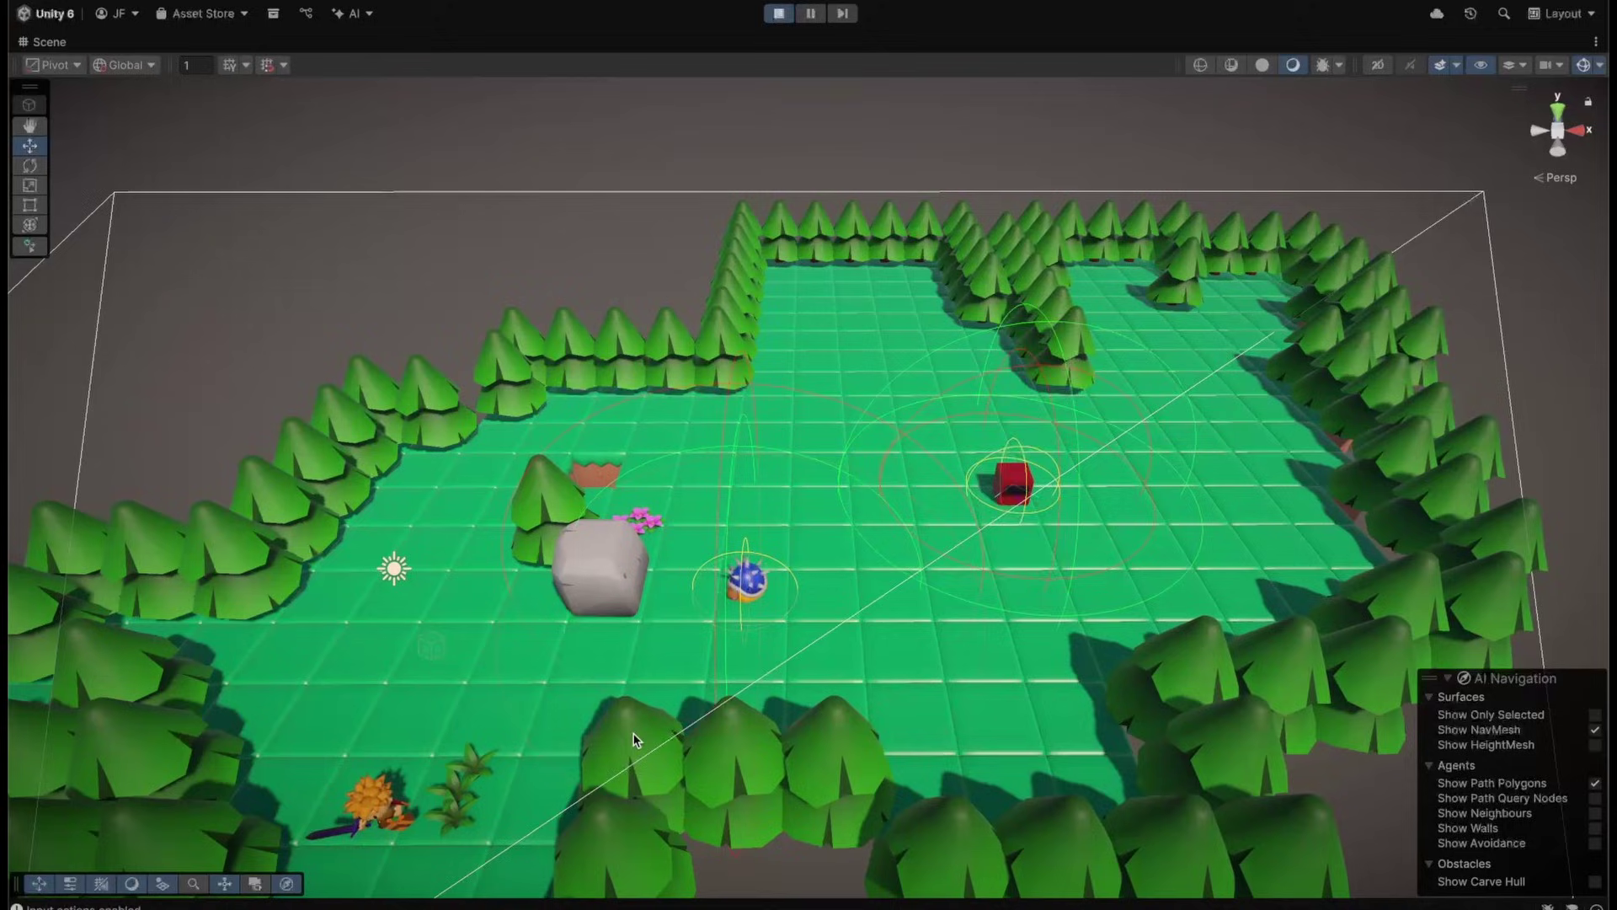
key("w")
right_click_drag(494, 715, 494, 715)
key("s")
left_click(497, 696)
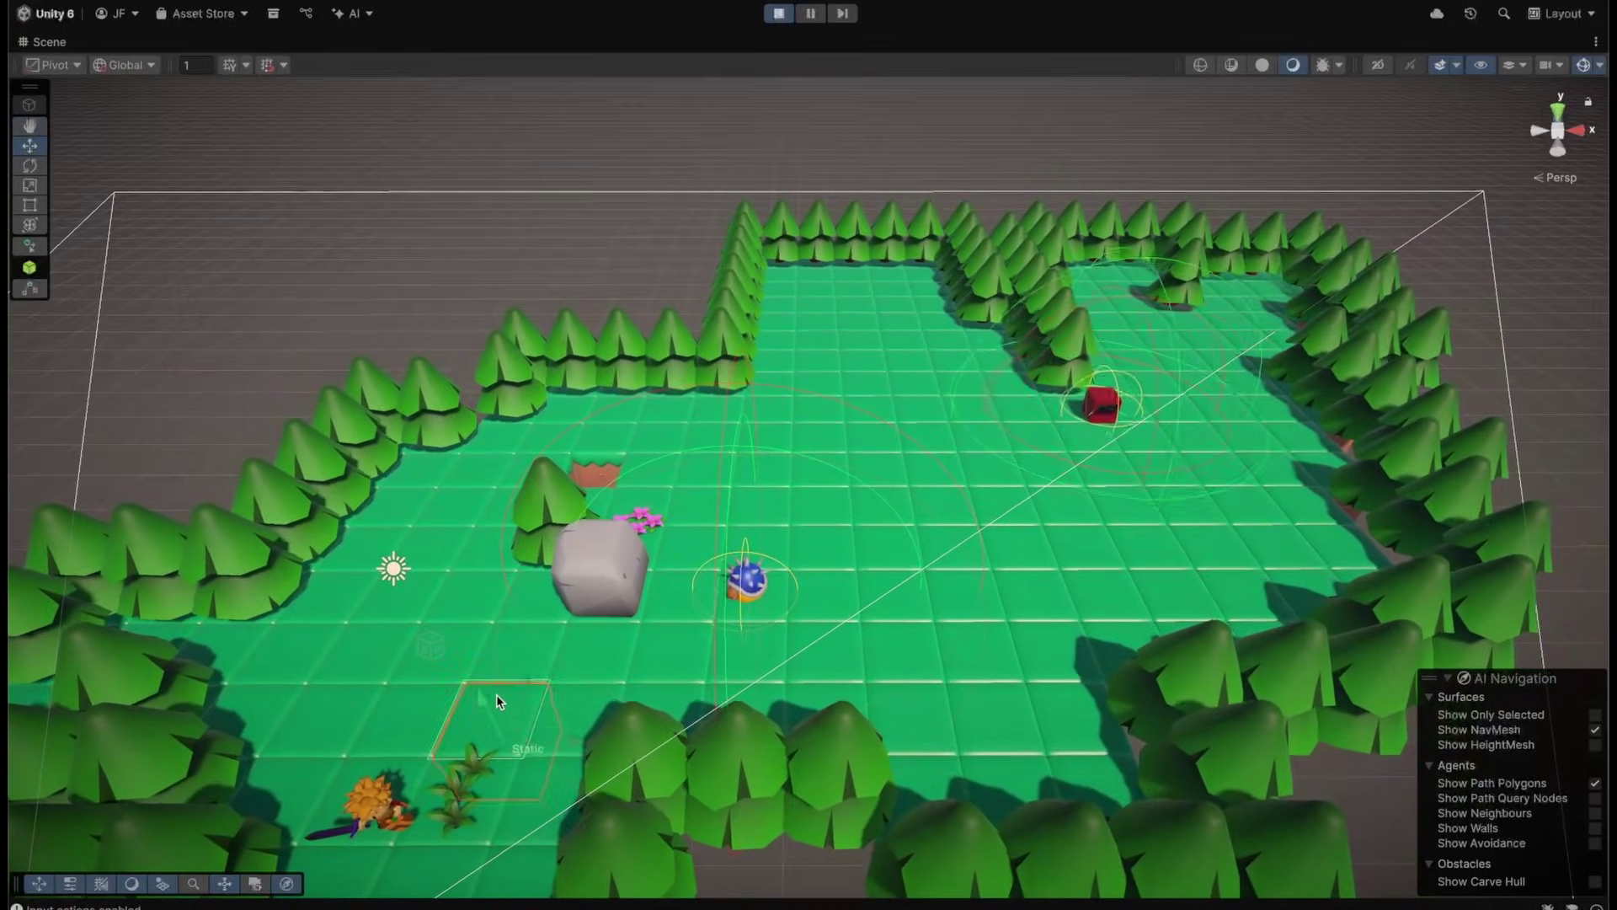
scroll(497, 696, "up", 1)
scroll(497, 695, "down", 2)
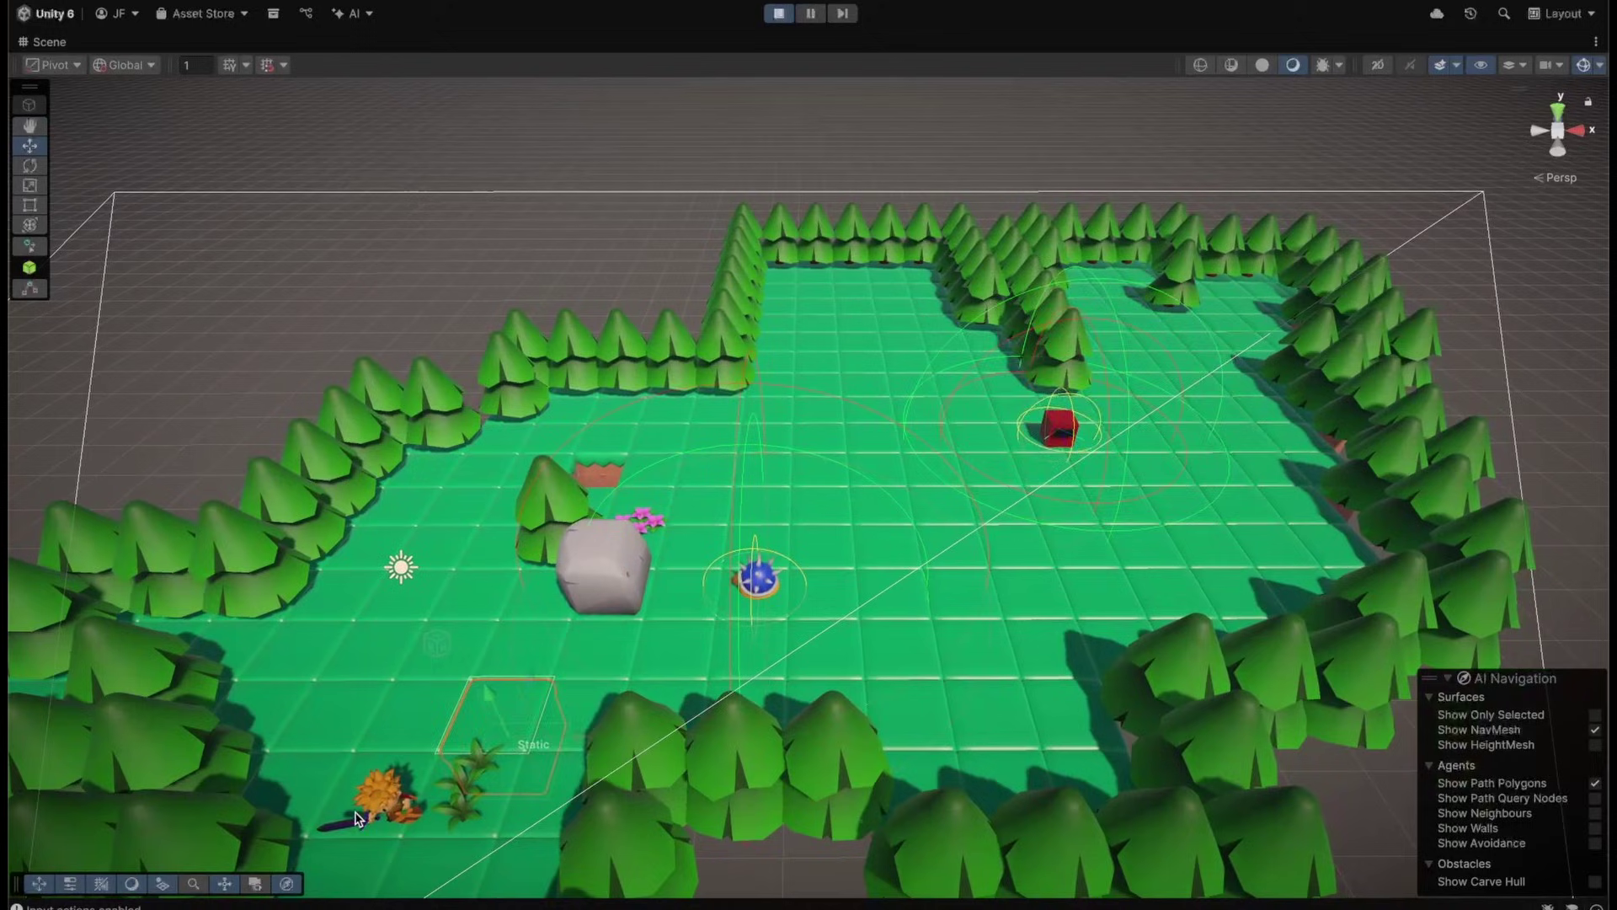
key("w")
right_click_drag(404, 768, 405, 767)
key("s")
scroll(404, 771, "down", 1)
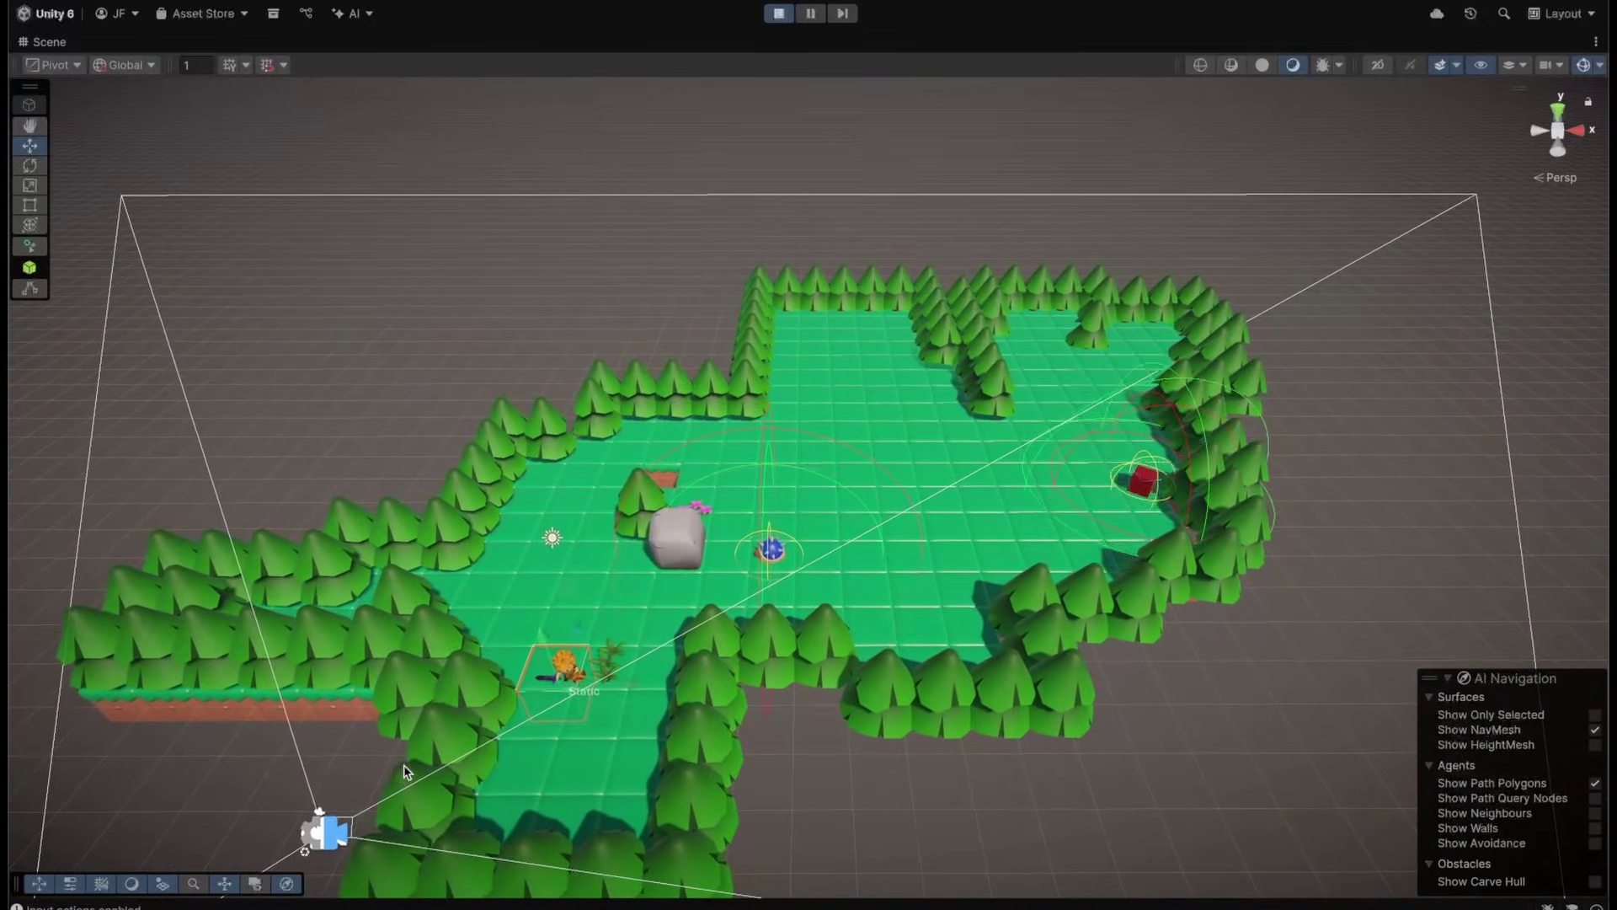
scroll(404, 772, "up", 1)
left_click_drag(404, 767, 405, 770, "alt")
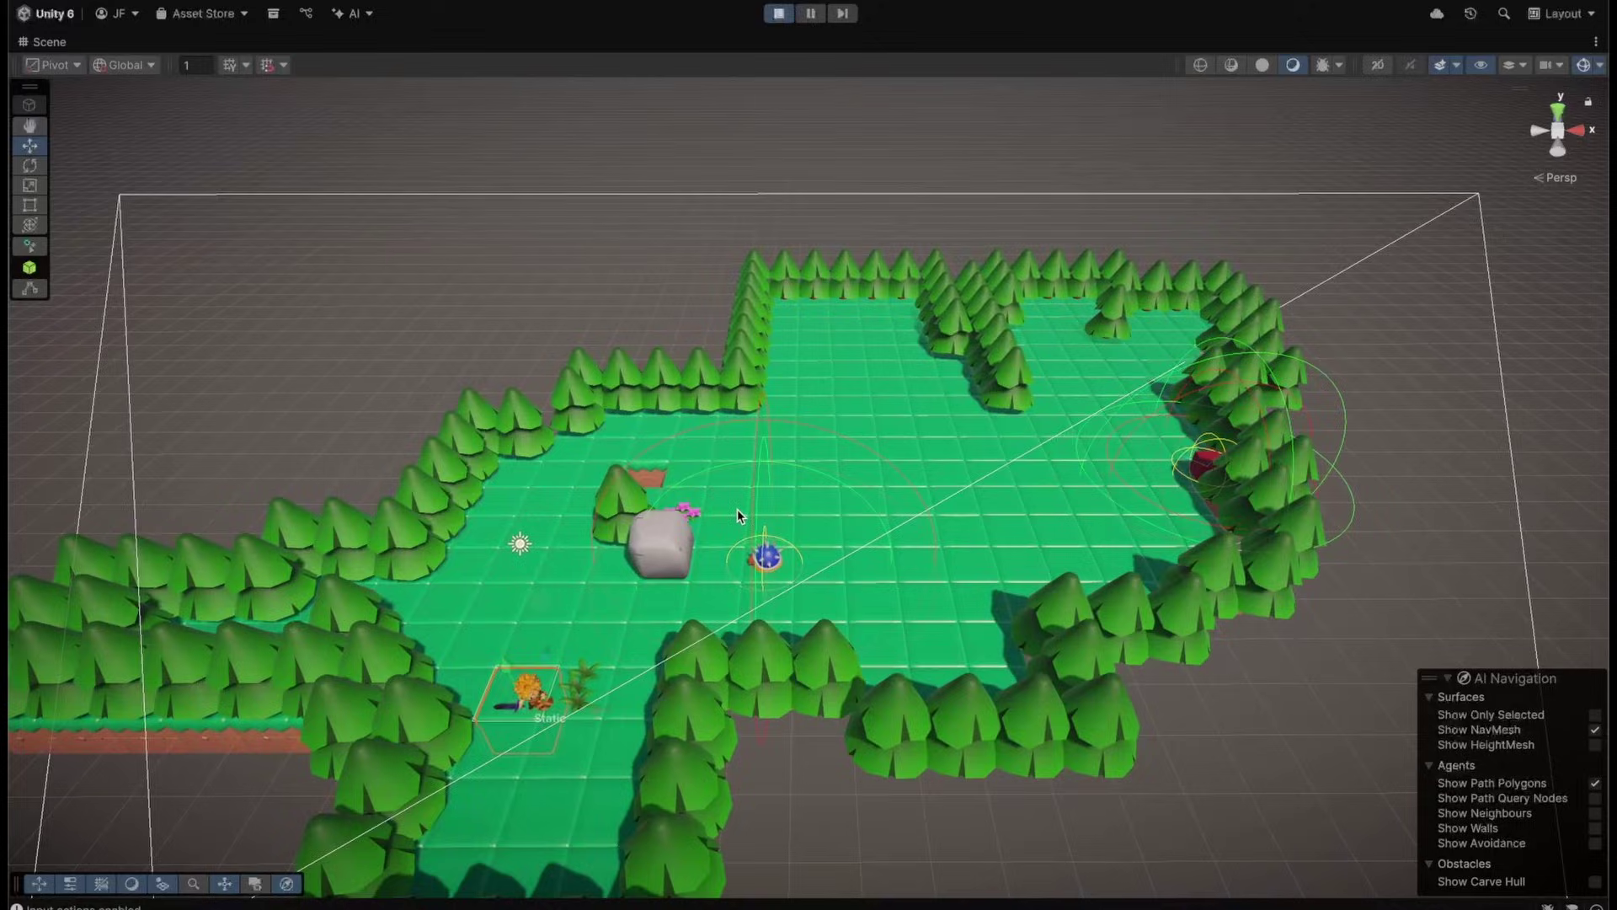
scroll(736, 508, "down", 3)
scroll(736, 508, "up", 2)
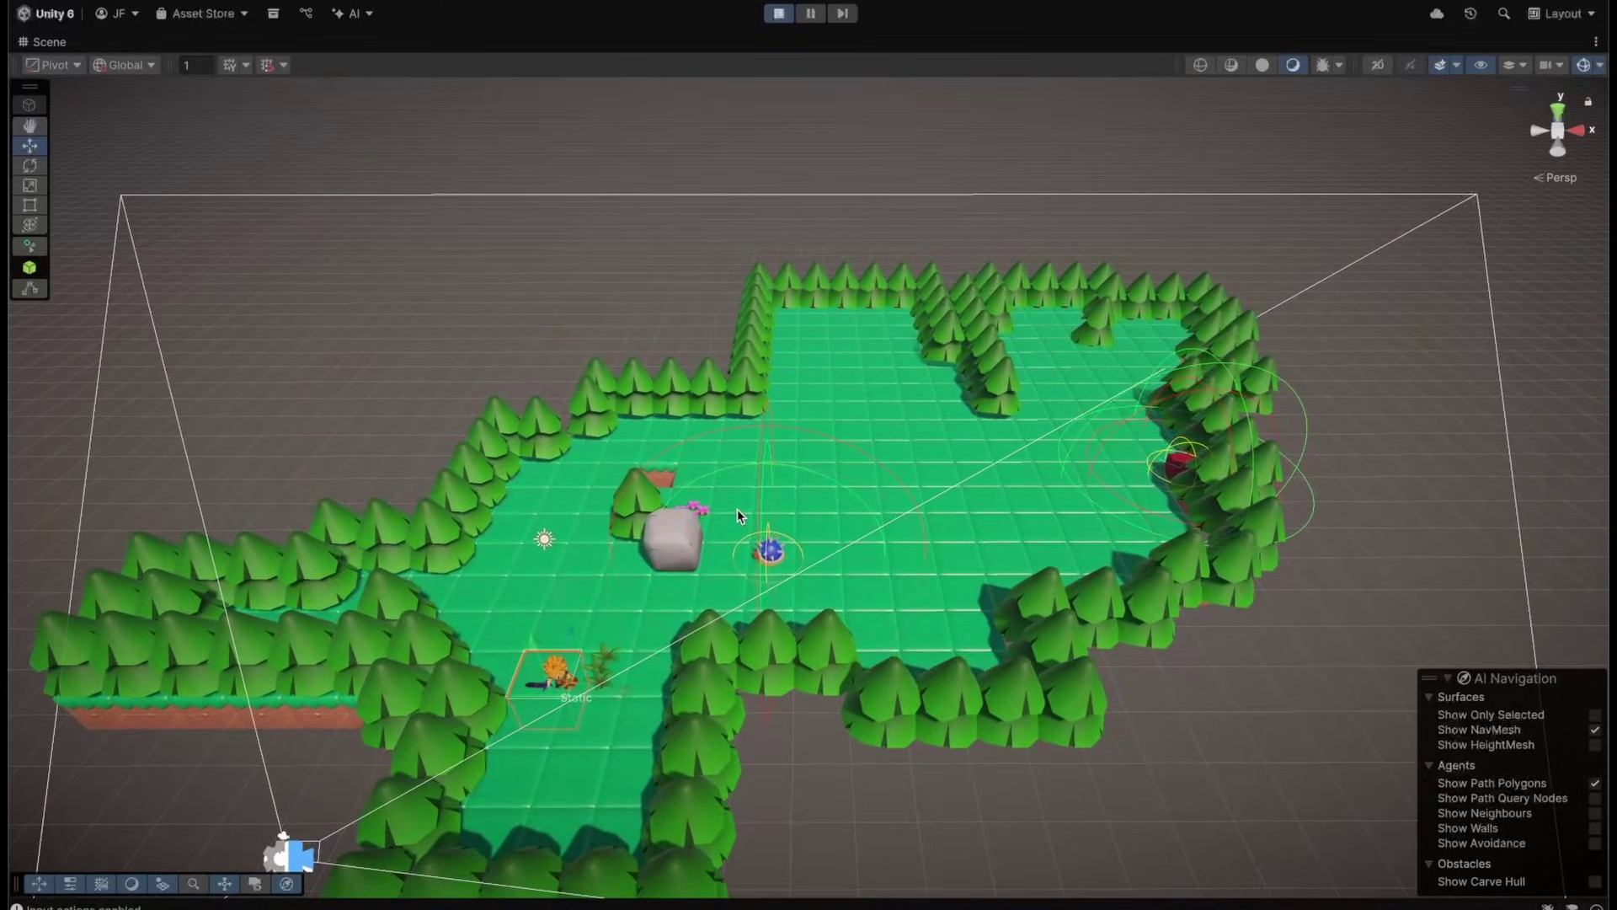
key("shift+space")
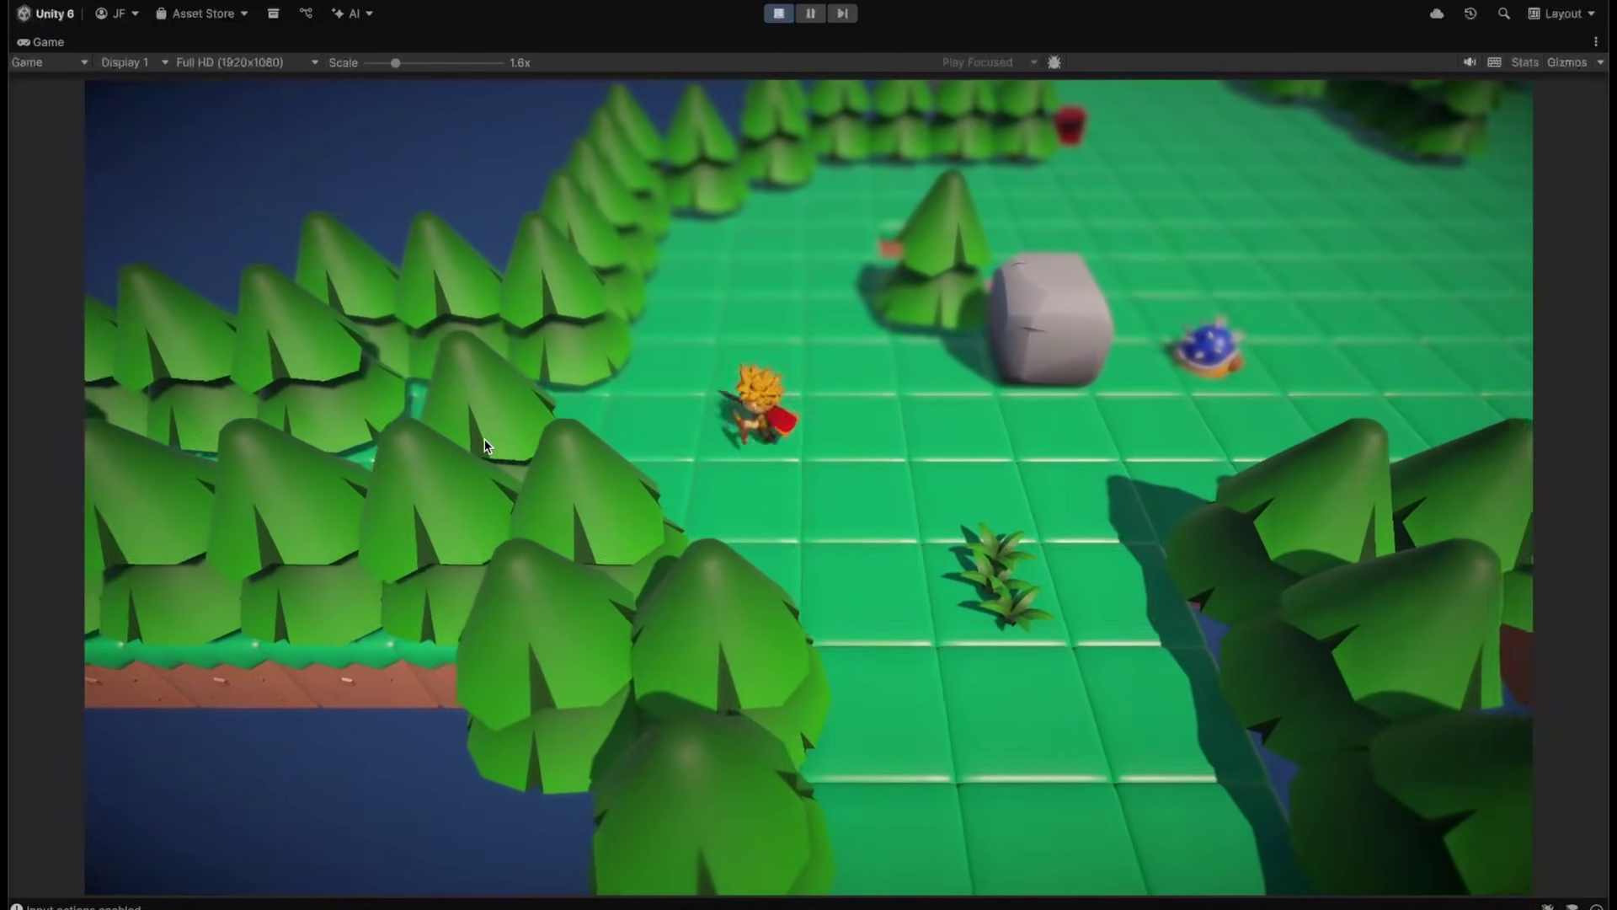
Walk the player character around the lone tree and rock, past the spiked turtle enemy, into the open clearing
key("w")
key("d")
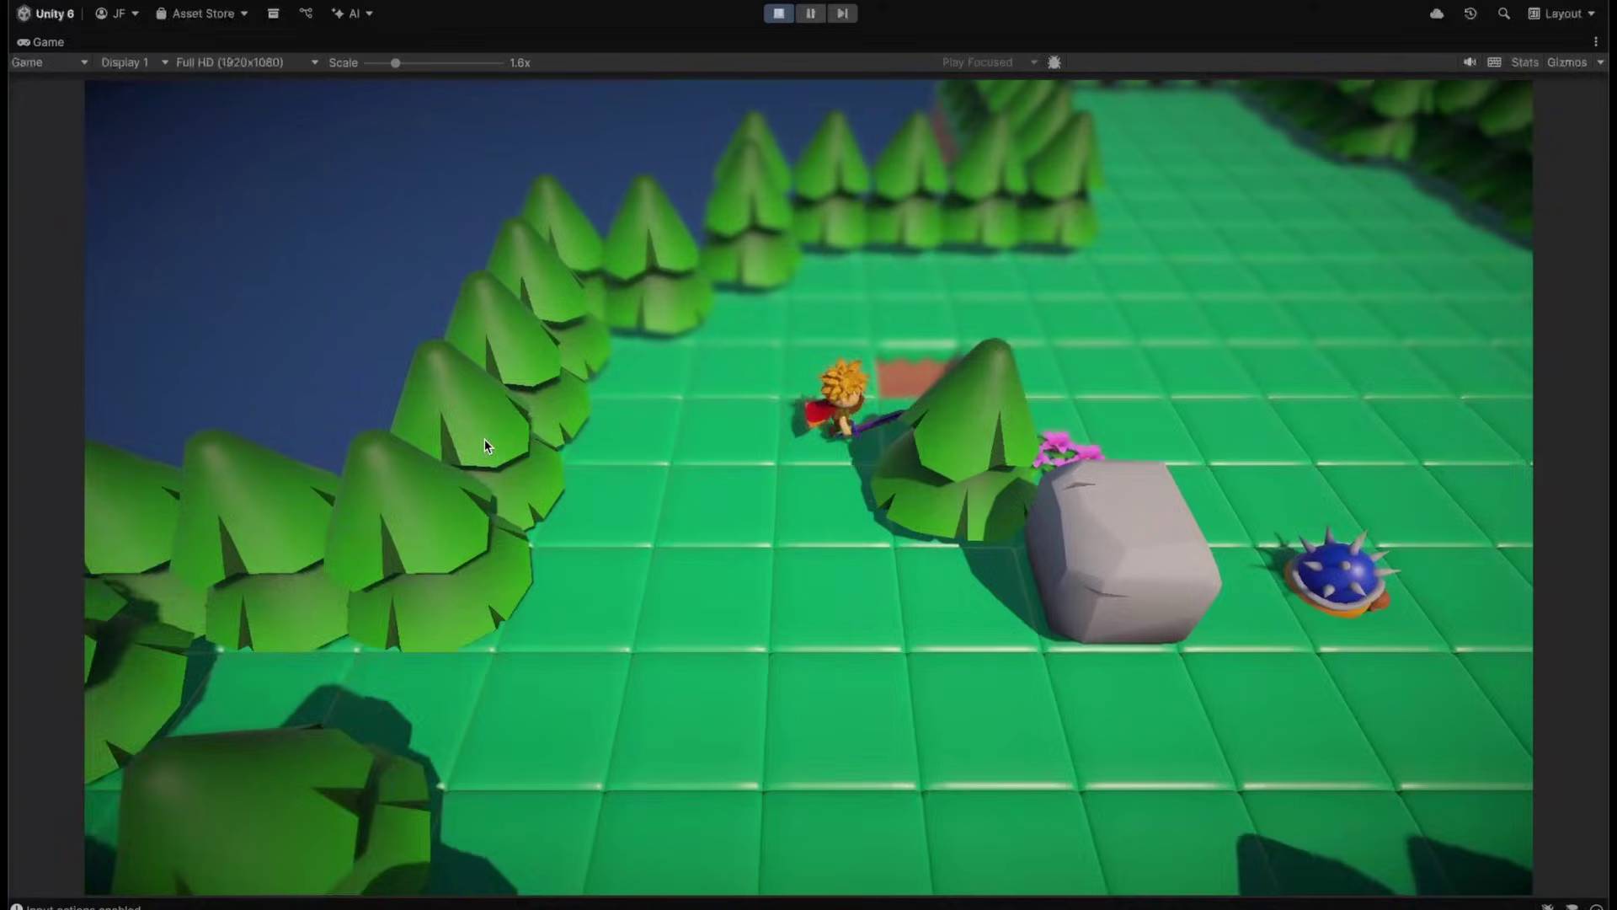
key("d")
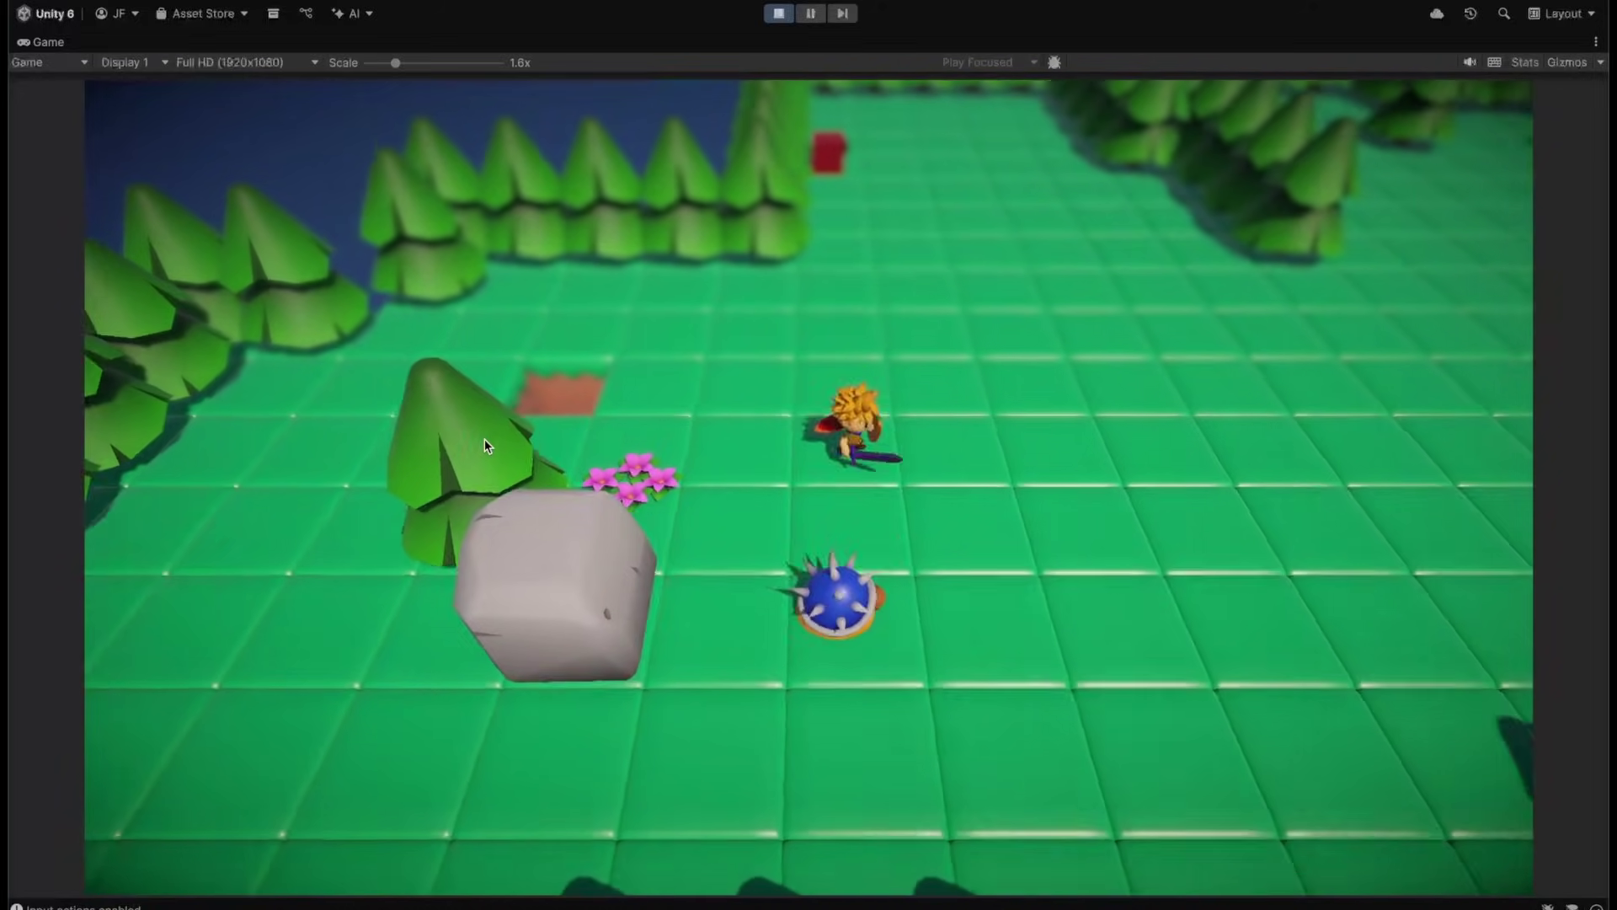
key("w")
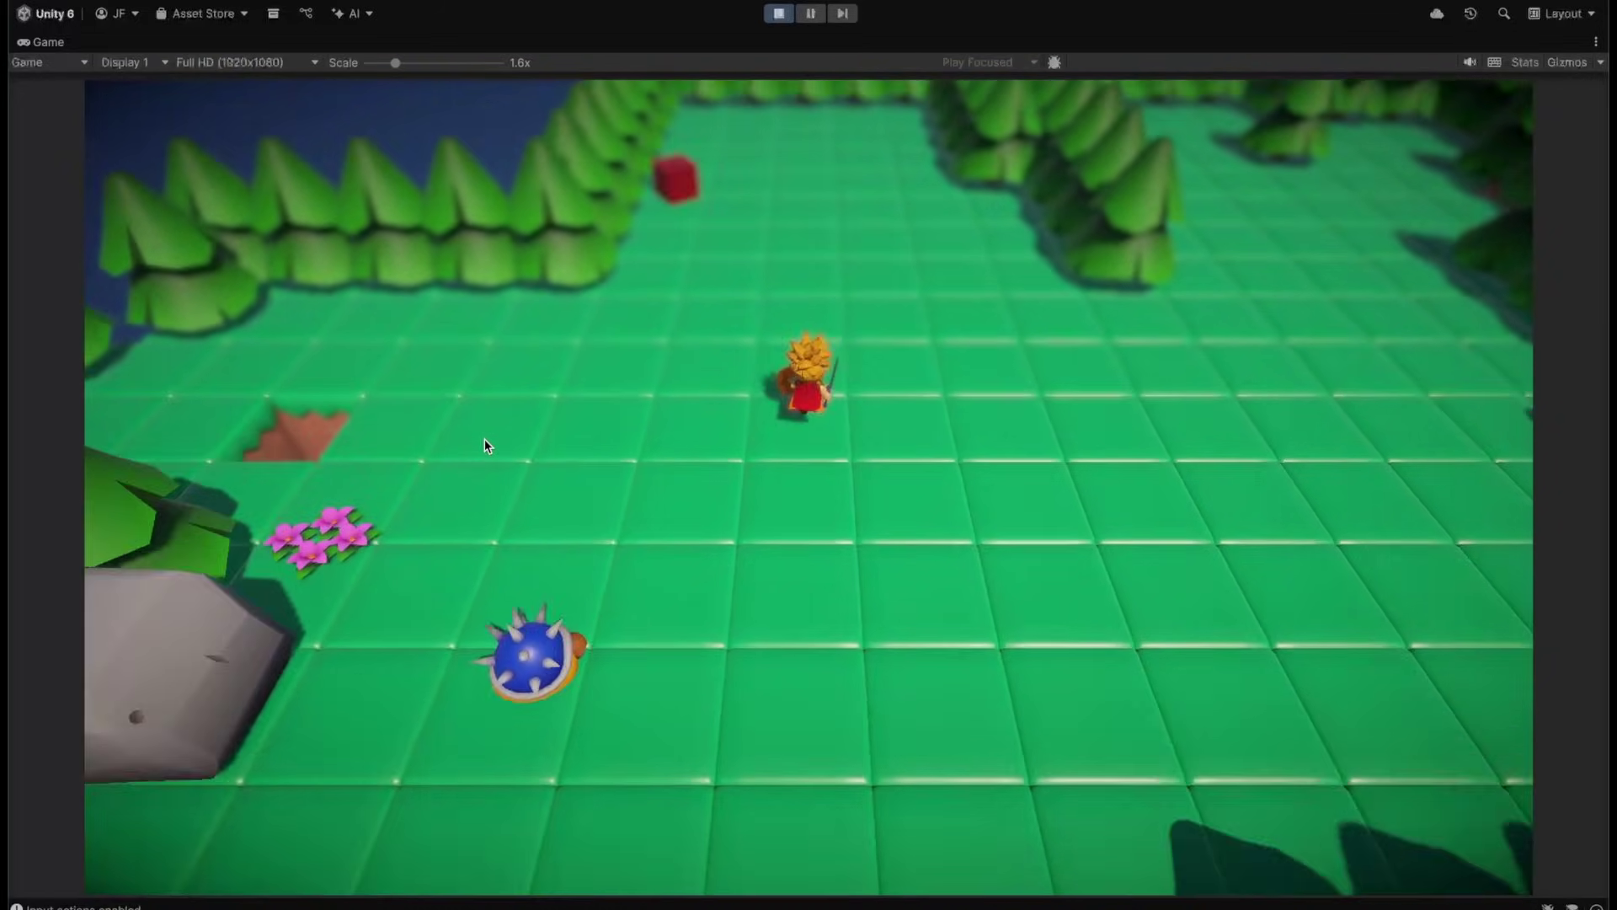
key("d")
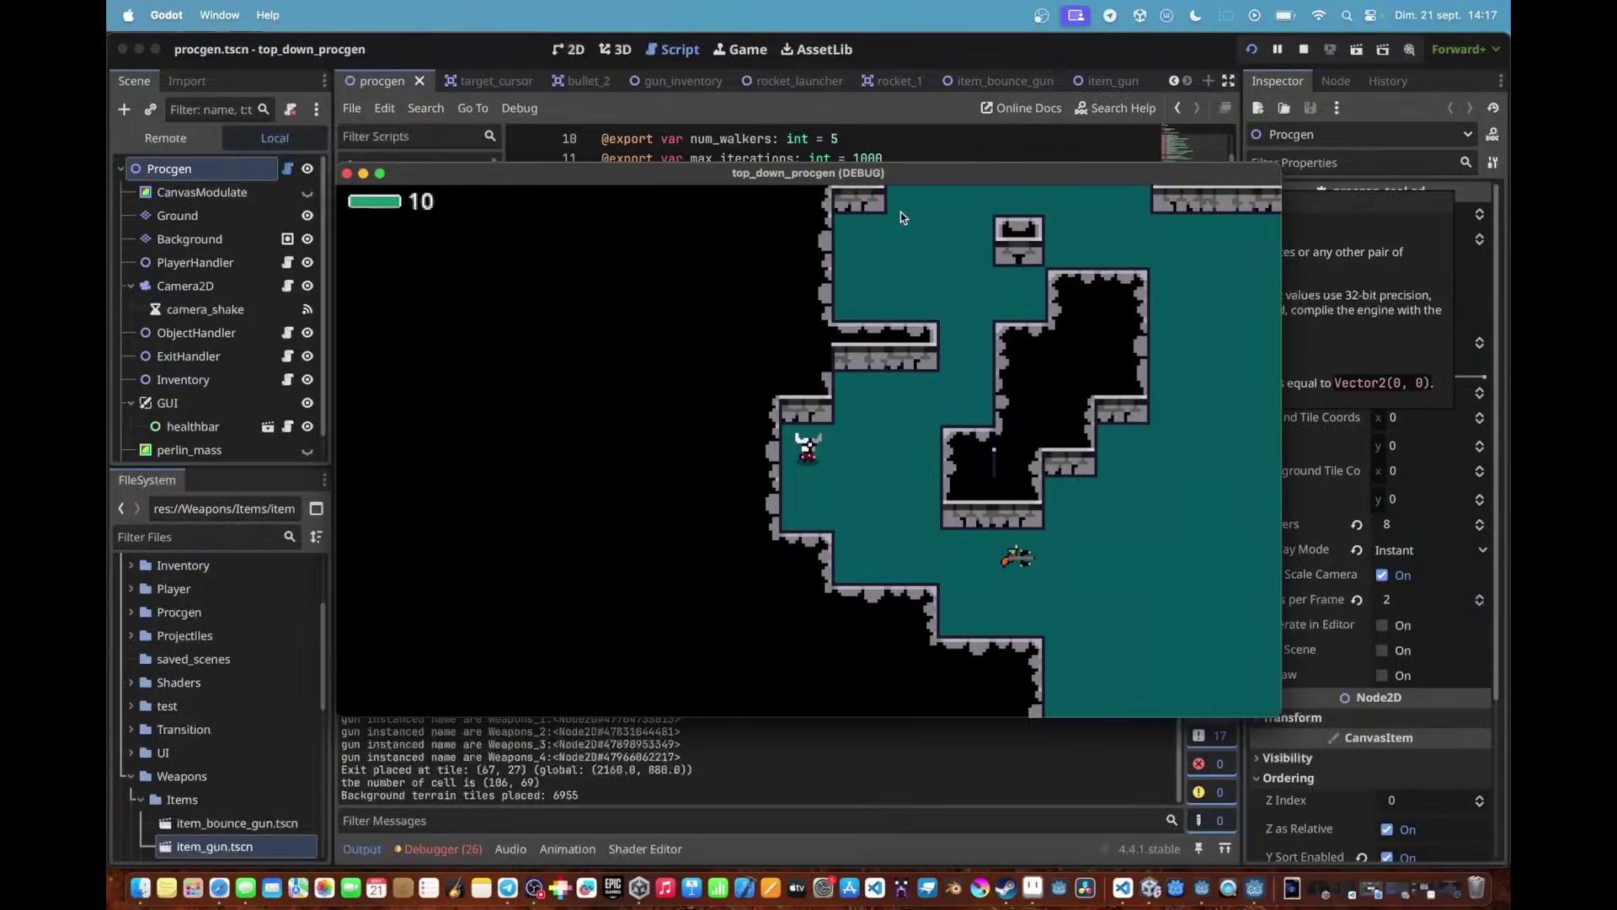
Switch to the running Godot game top_down_procgen, maximize its window, zoom the camera out and walk the character through the generated cave
double_click(916, 175)
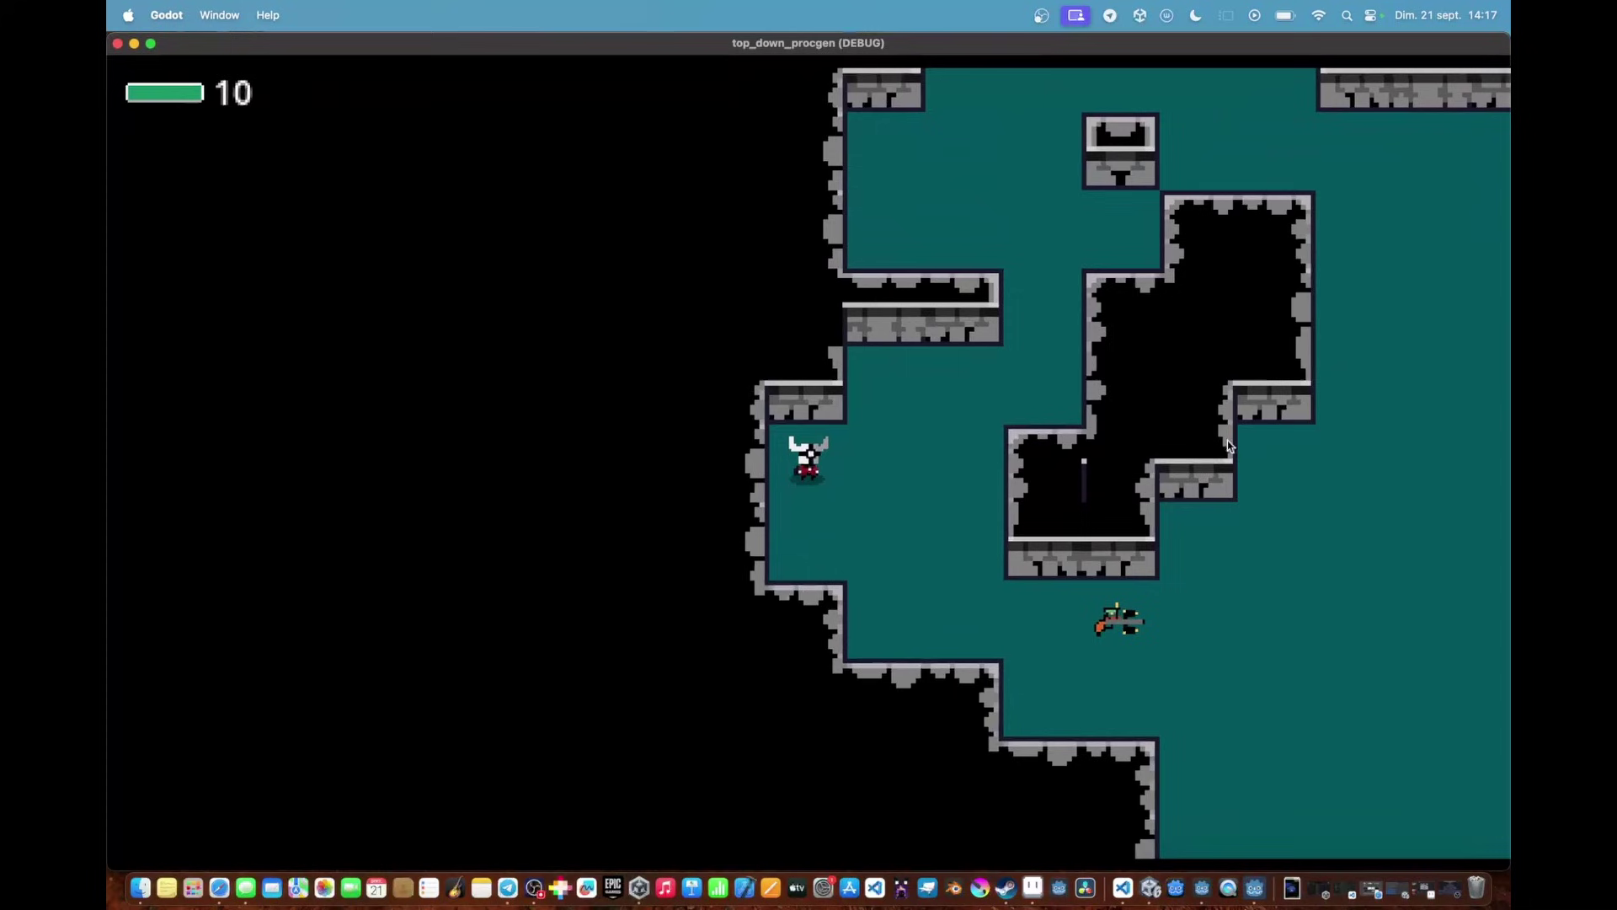
scroll(1227, 441, "down", 10)
key("d")
key("s")
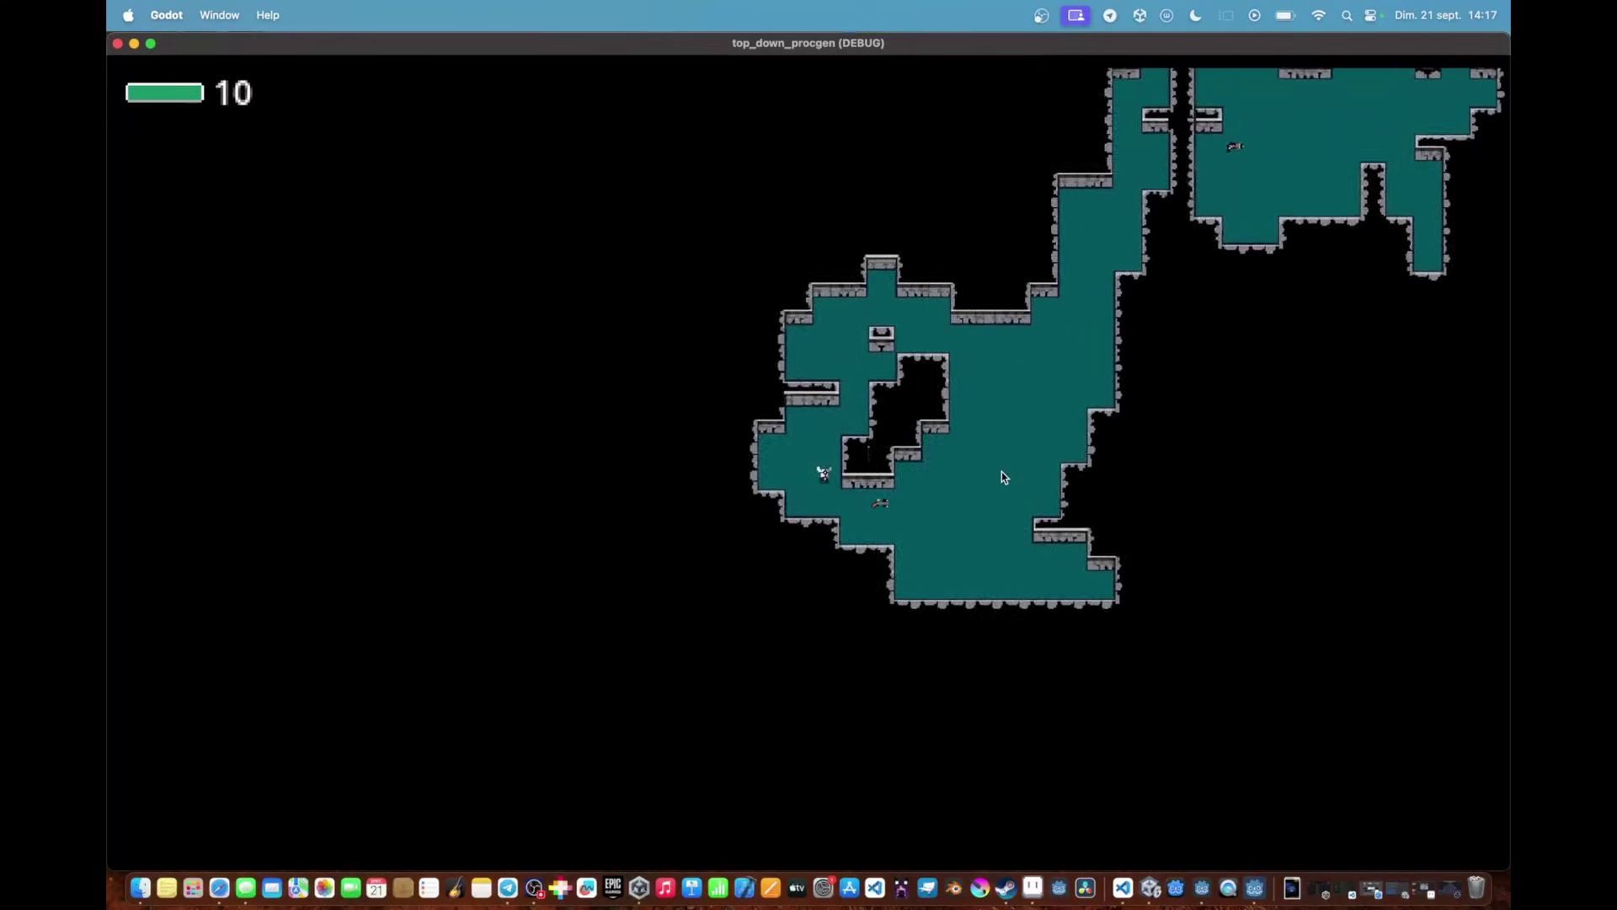
key("w")
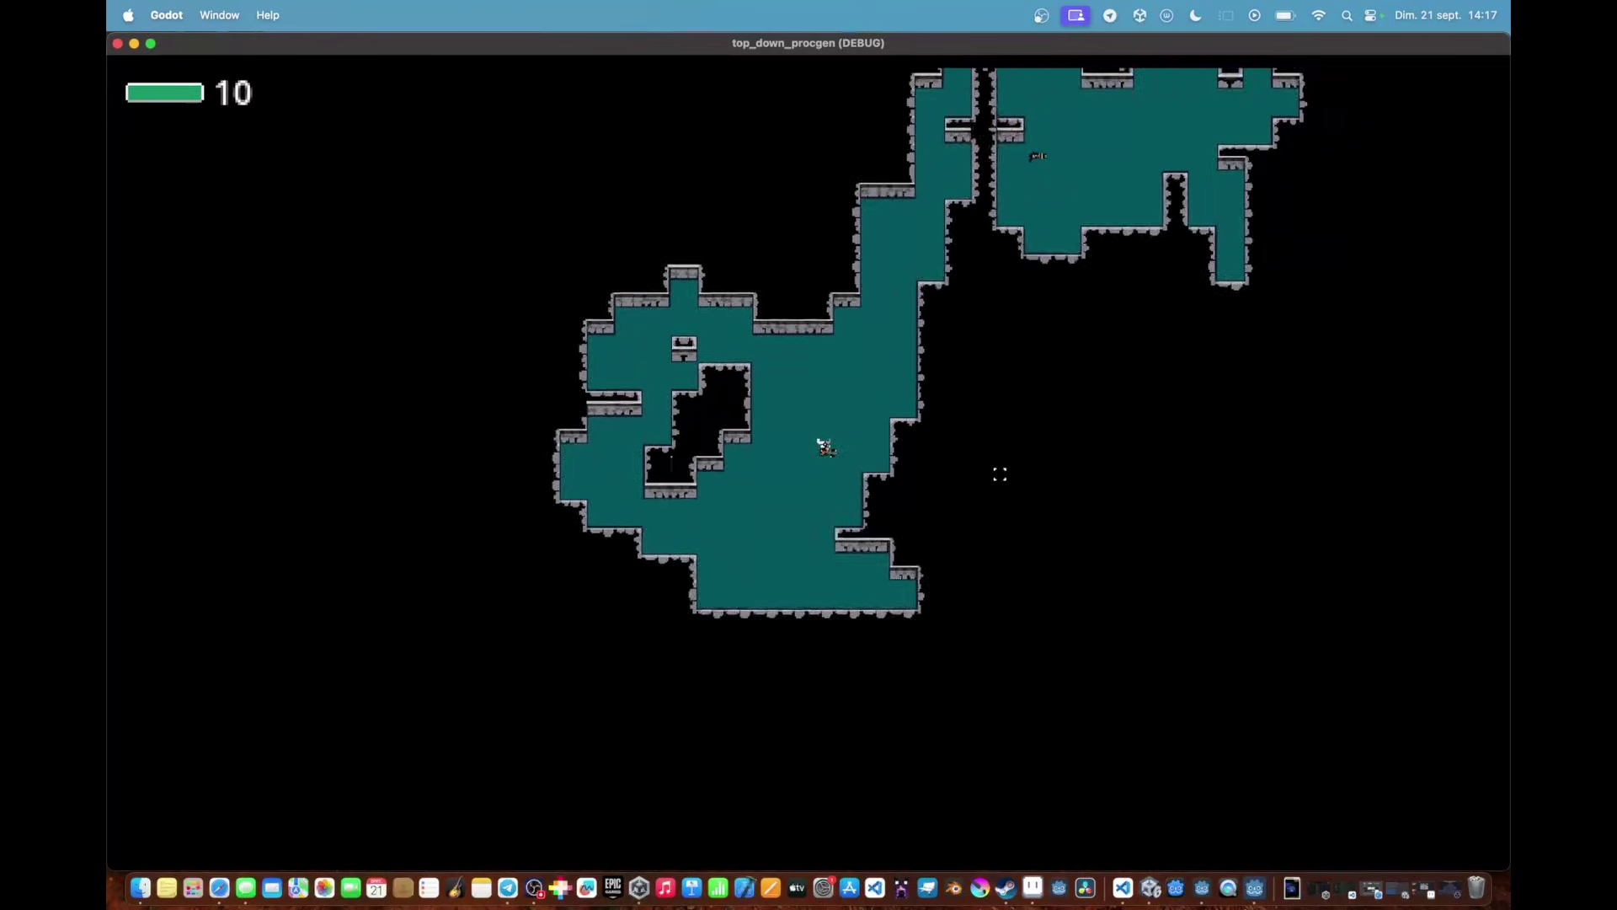
key("w")
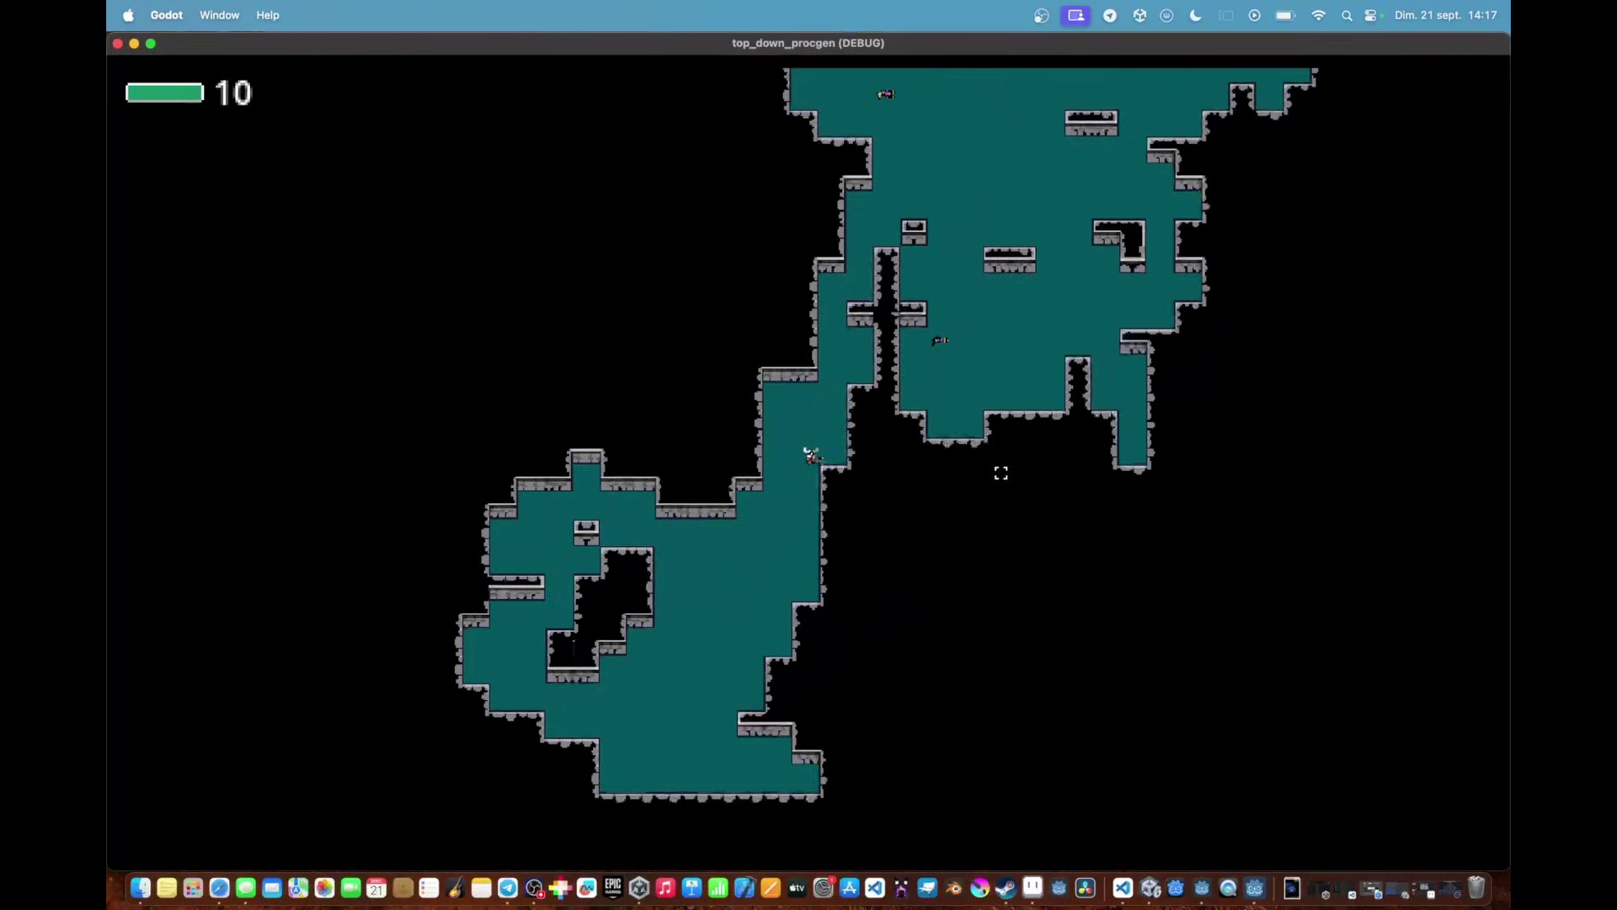
Regenerate the procedural cave map four times in the running top_down_procgen game to compare different layouts
key("r")
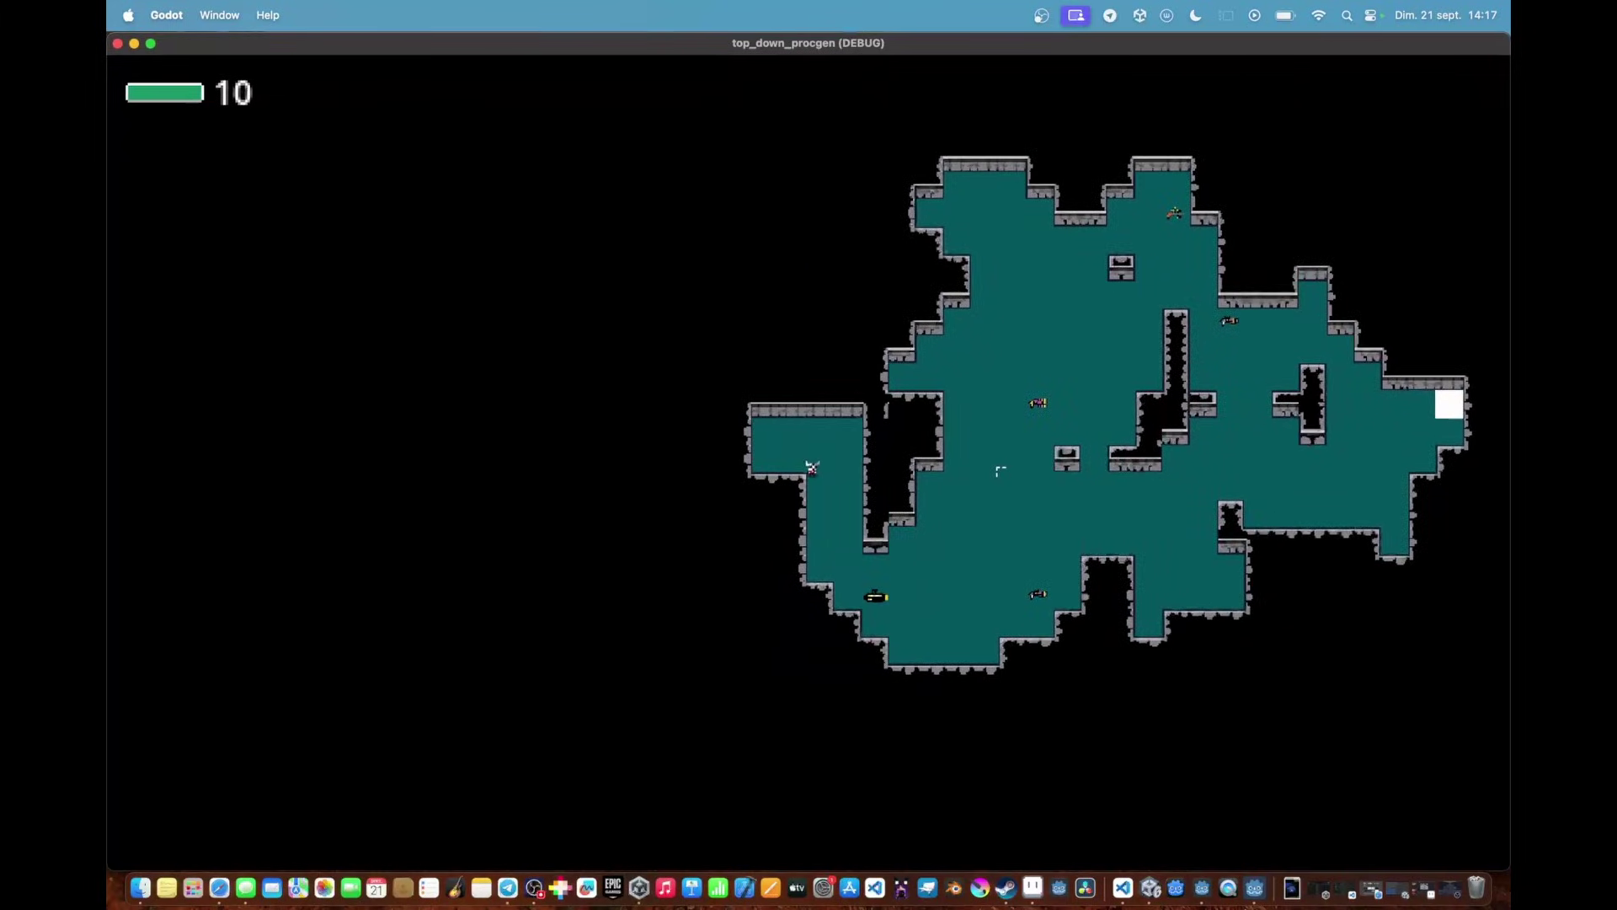
key("r")
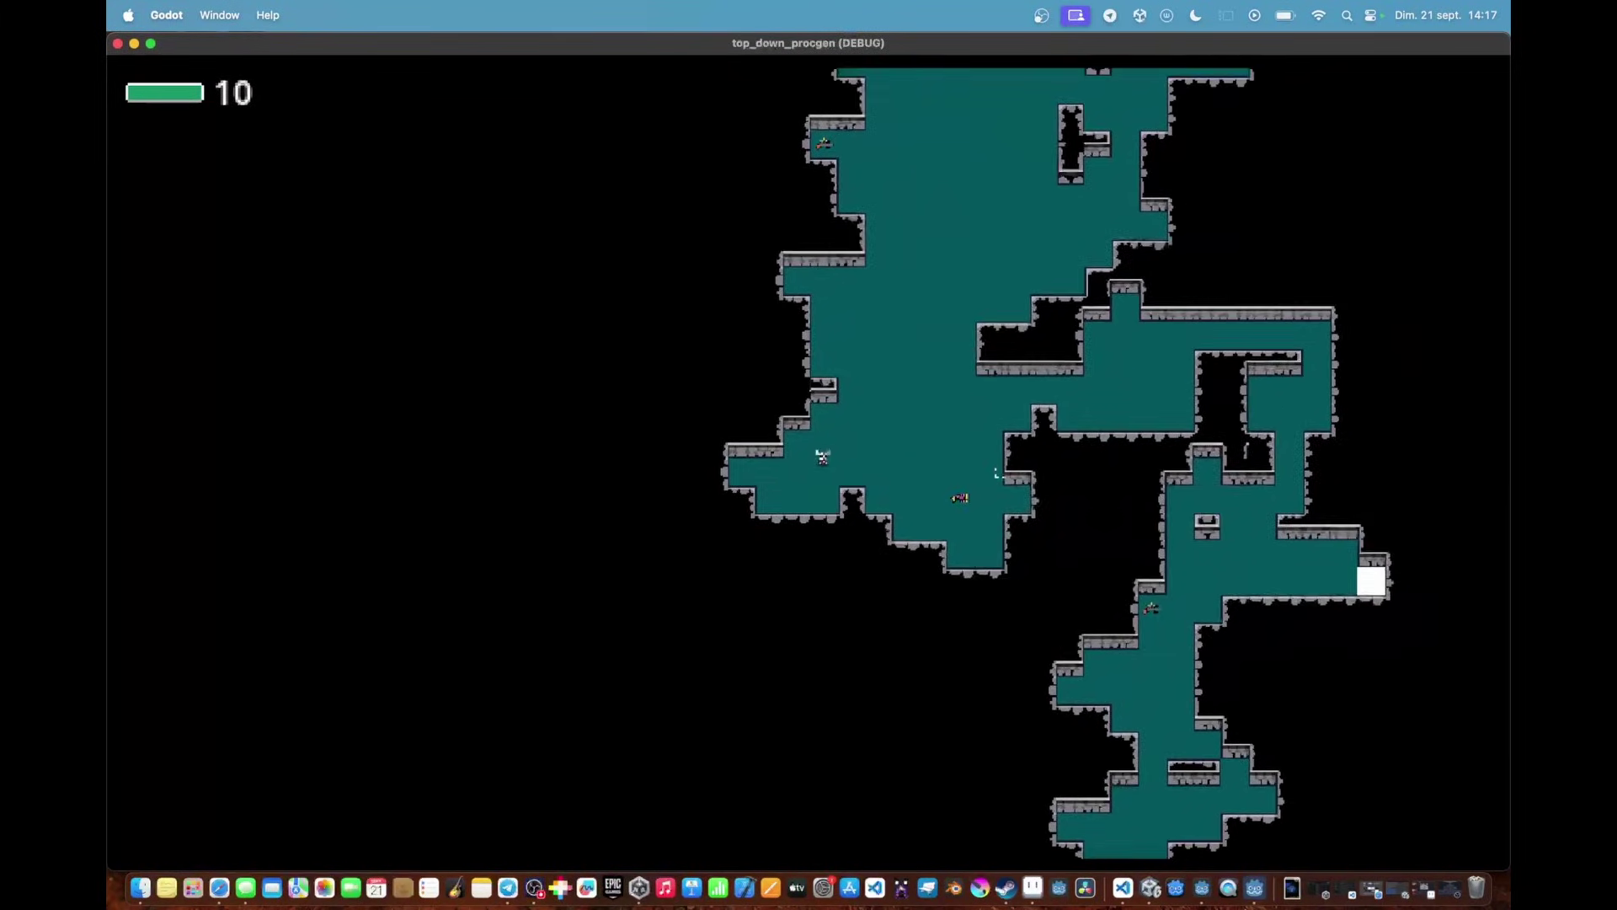
key("r")
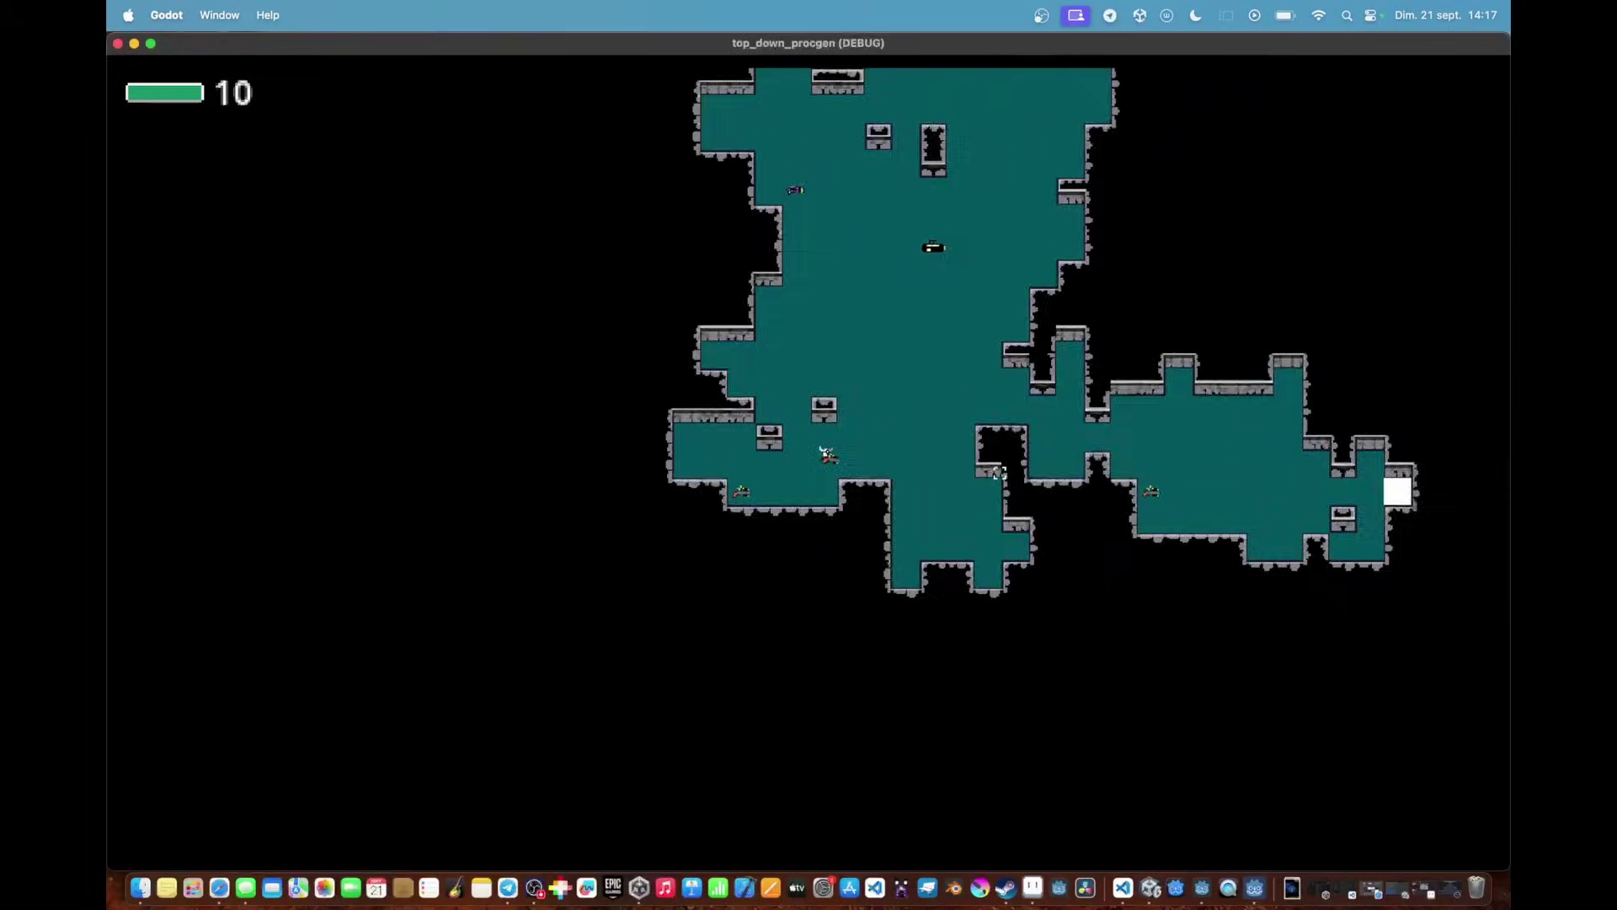
key("r")
Zoom in on the horned character, collect the purple gun in the large cave room and test firing it
key("d")
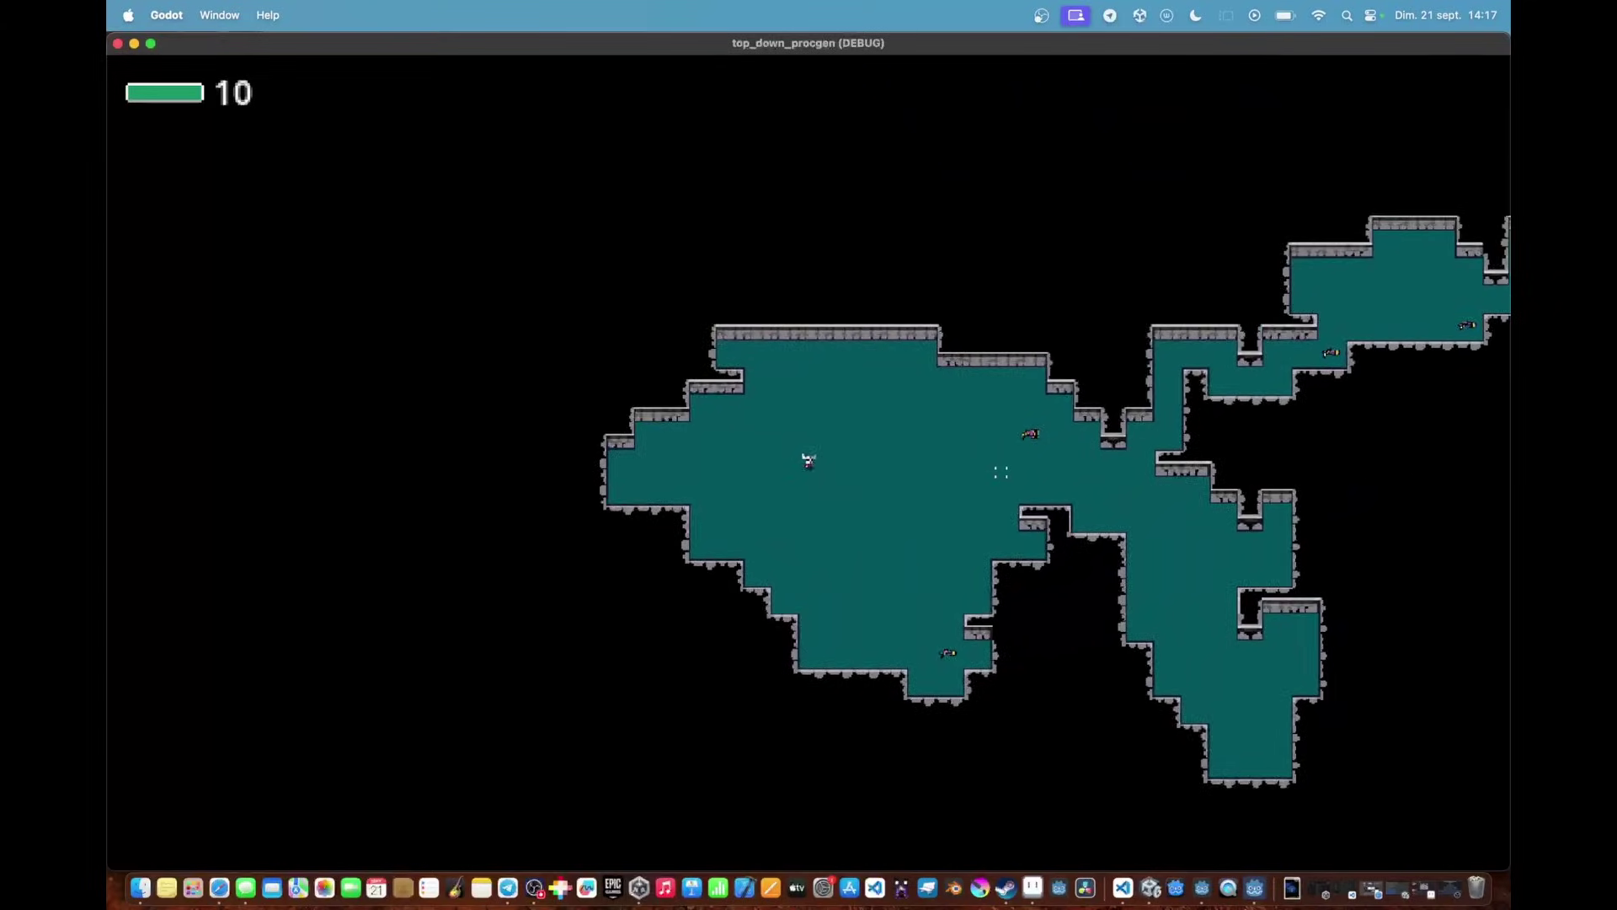
key("z")
key("d")
key("w")
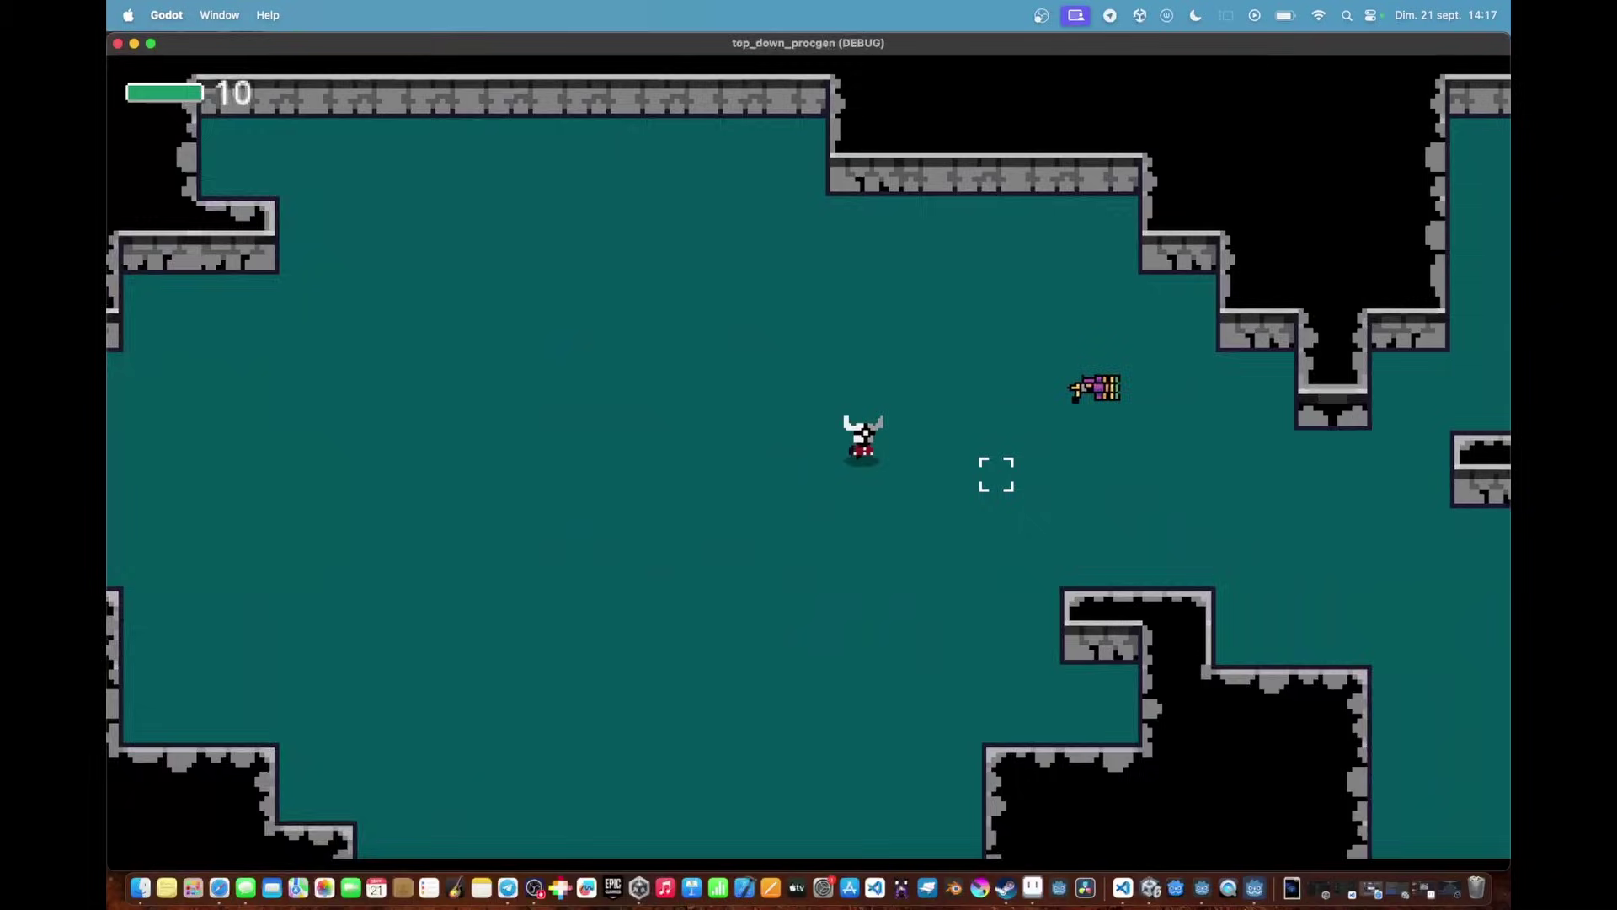
key("a")
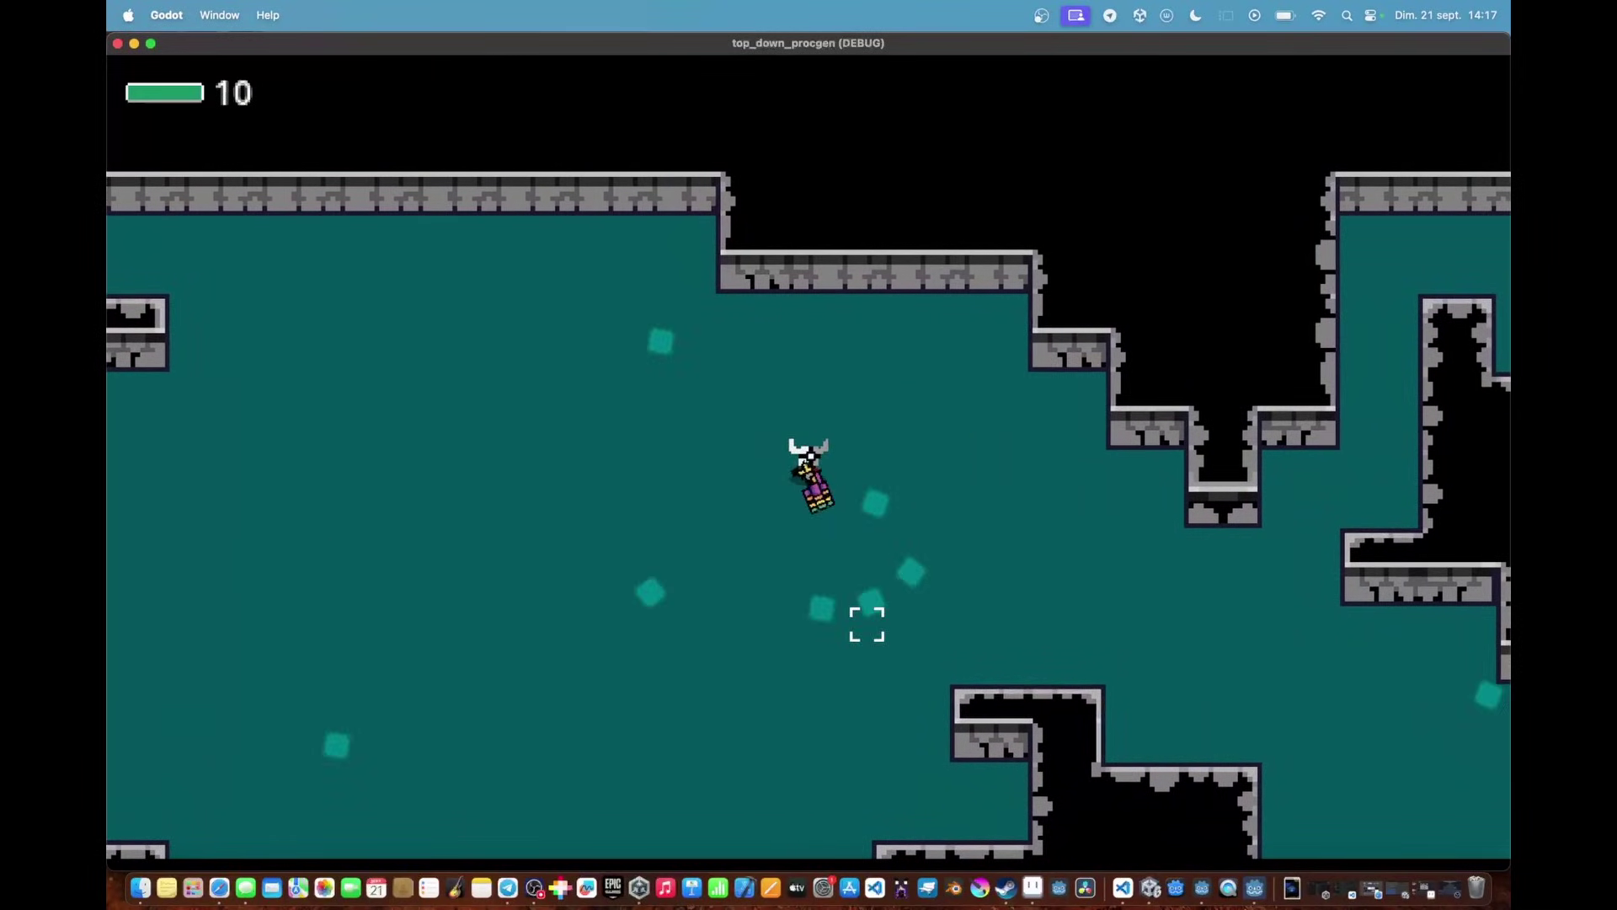
Walk the armed character out of the large cave room and through the narrow passage towards the next gun
key("d")
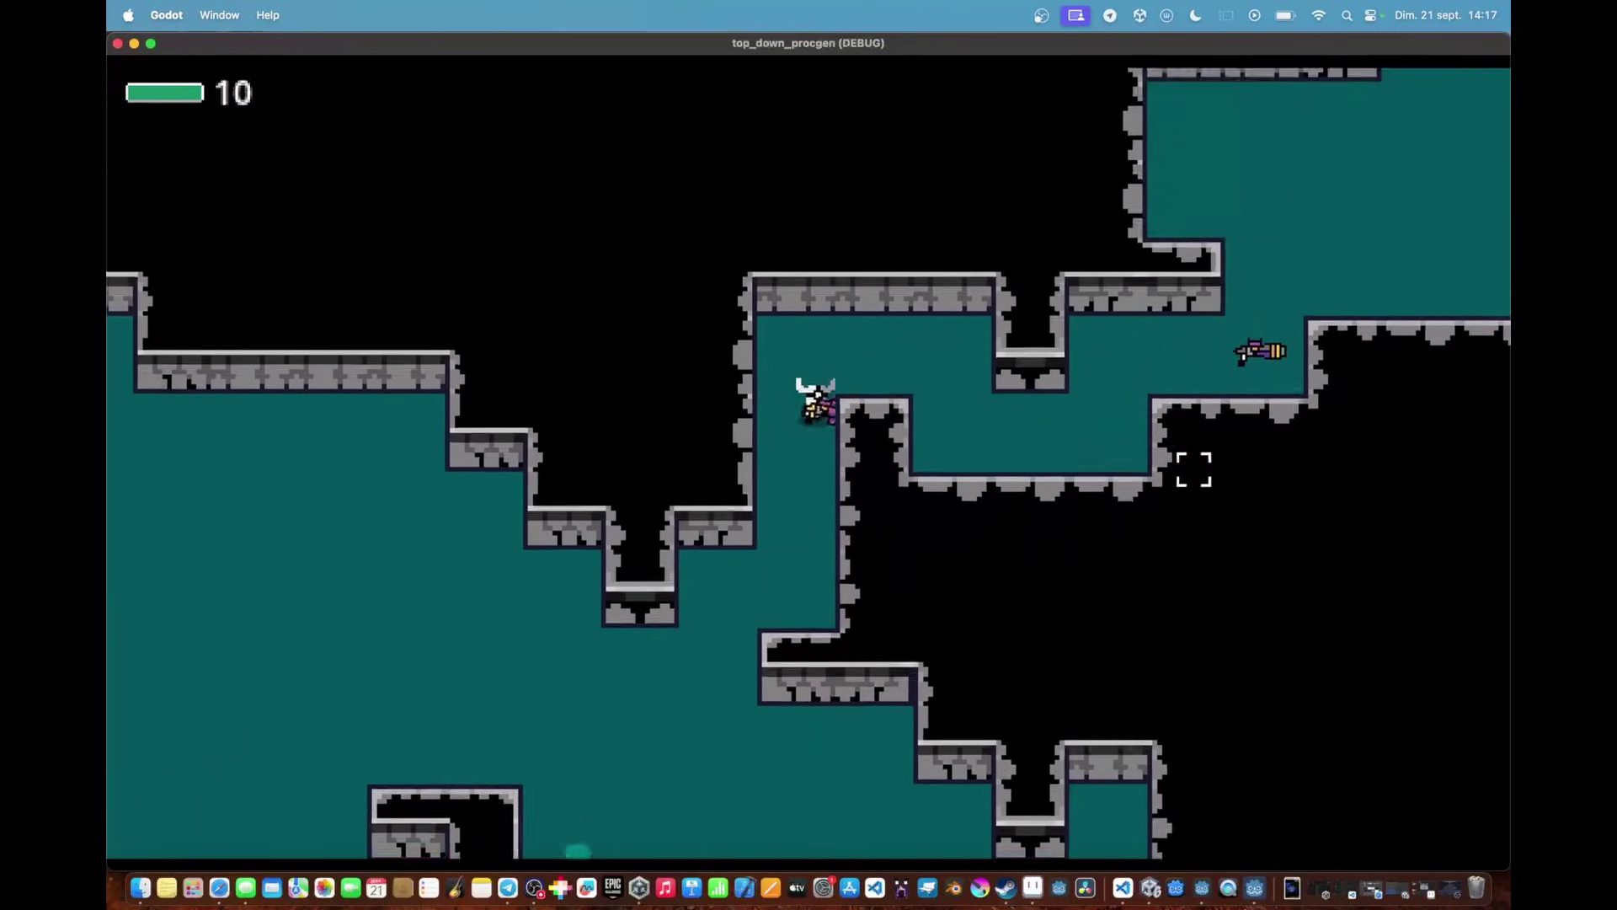
key("w")
key("d")
key("s")
key("w")
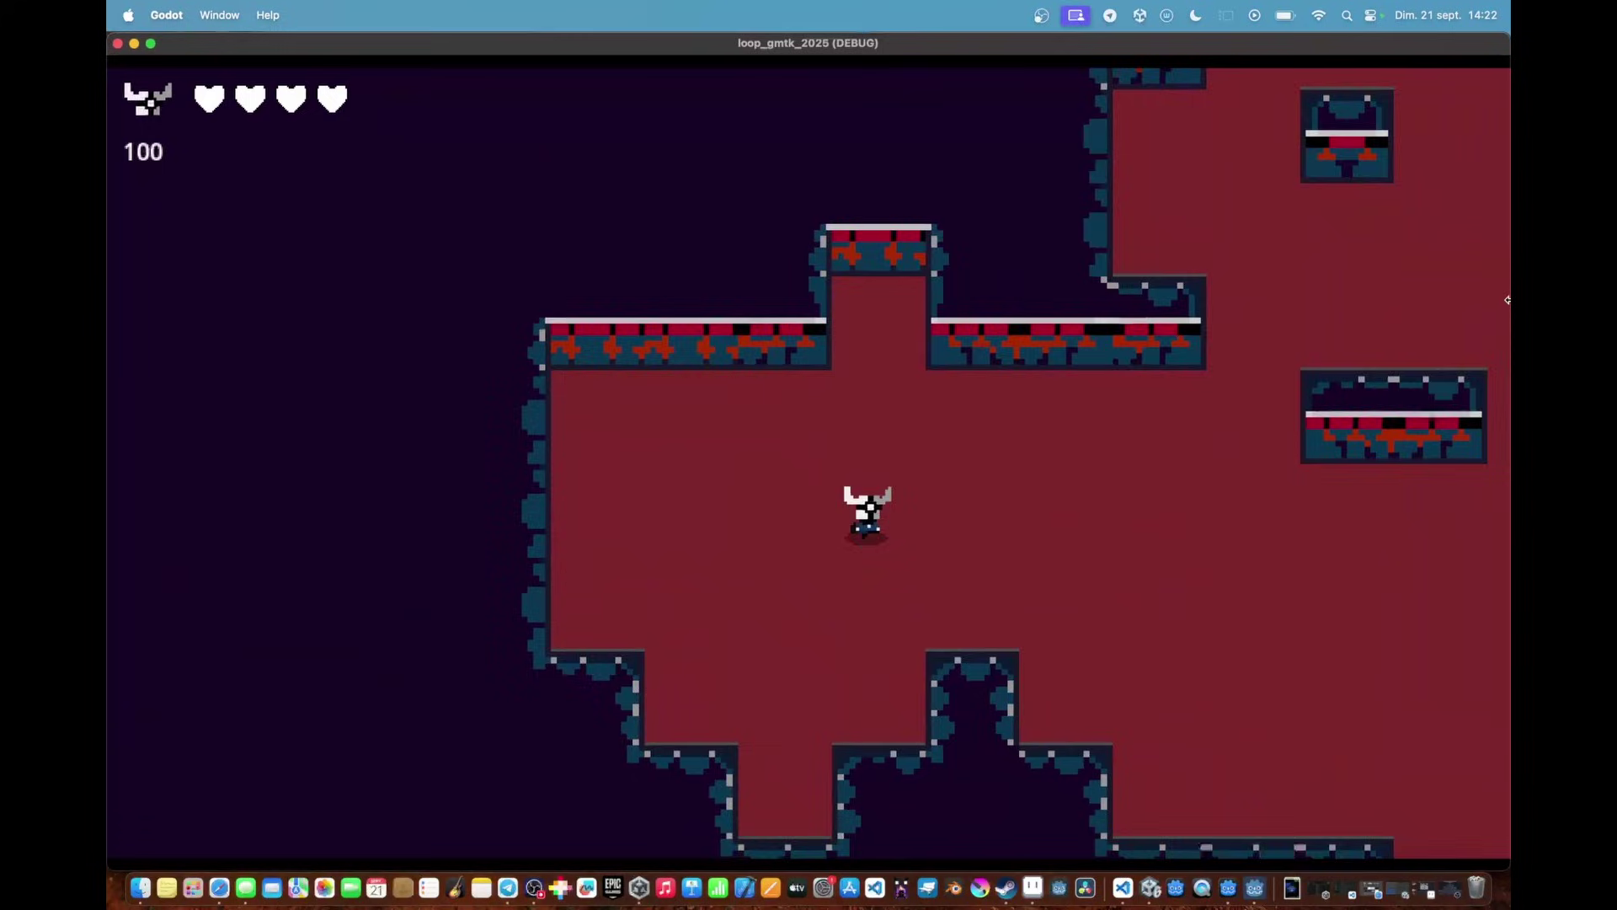
Switch to the loop_gmtk_2025 game and walk the horned character from the starting room between the wall blocks of the red cave
key("d")
key("s")
key("w")
key("a")
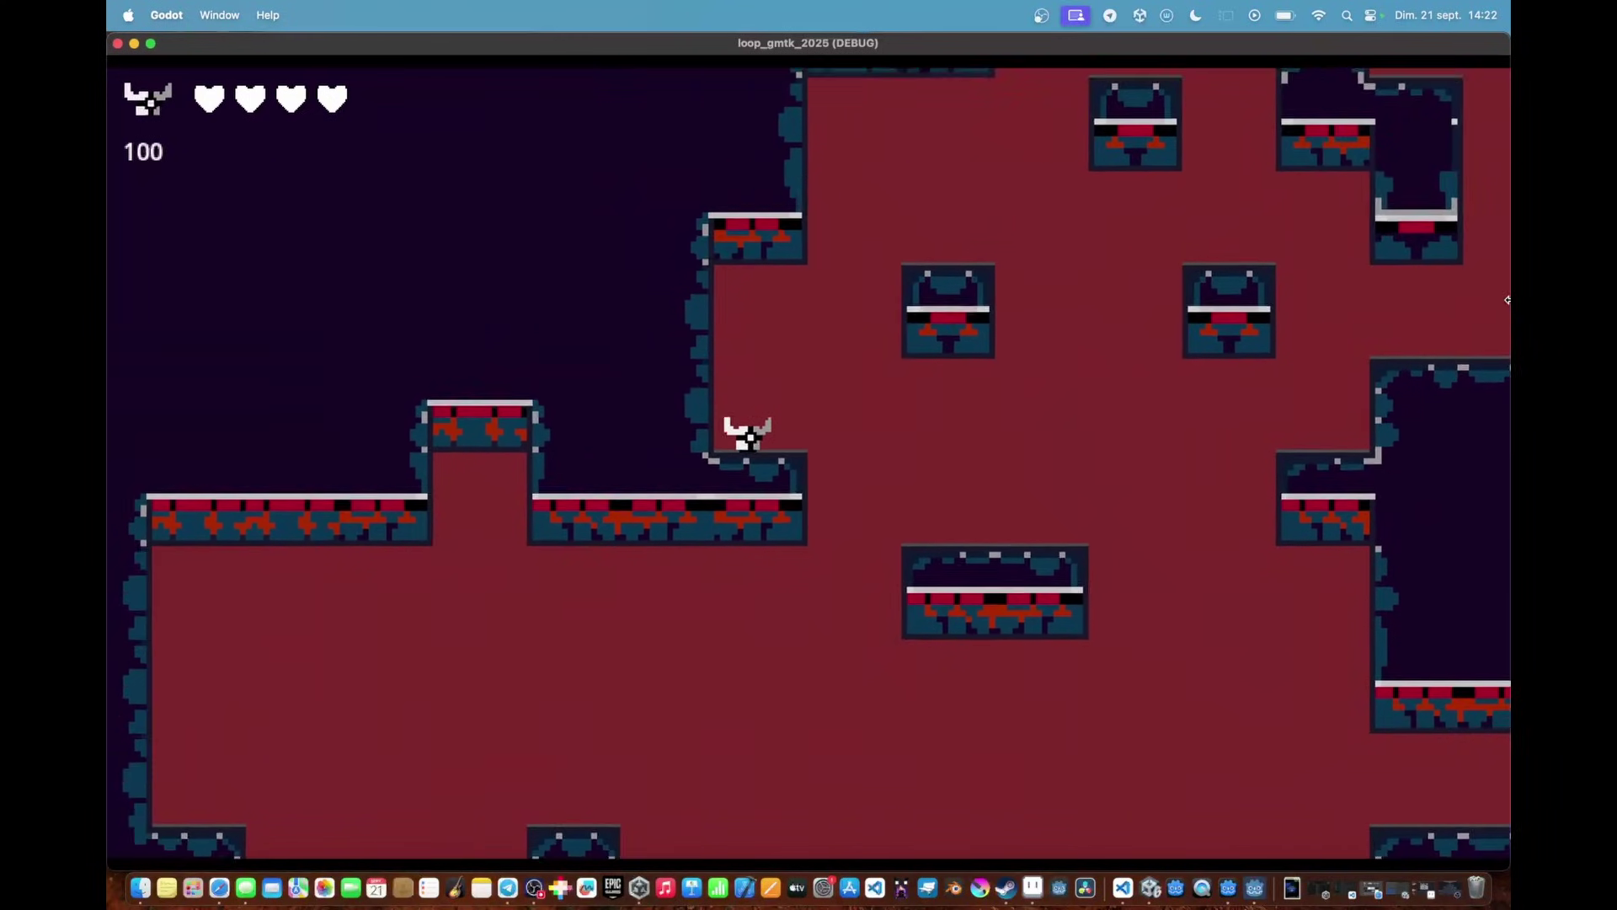
key("w")
key("d")
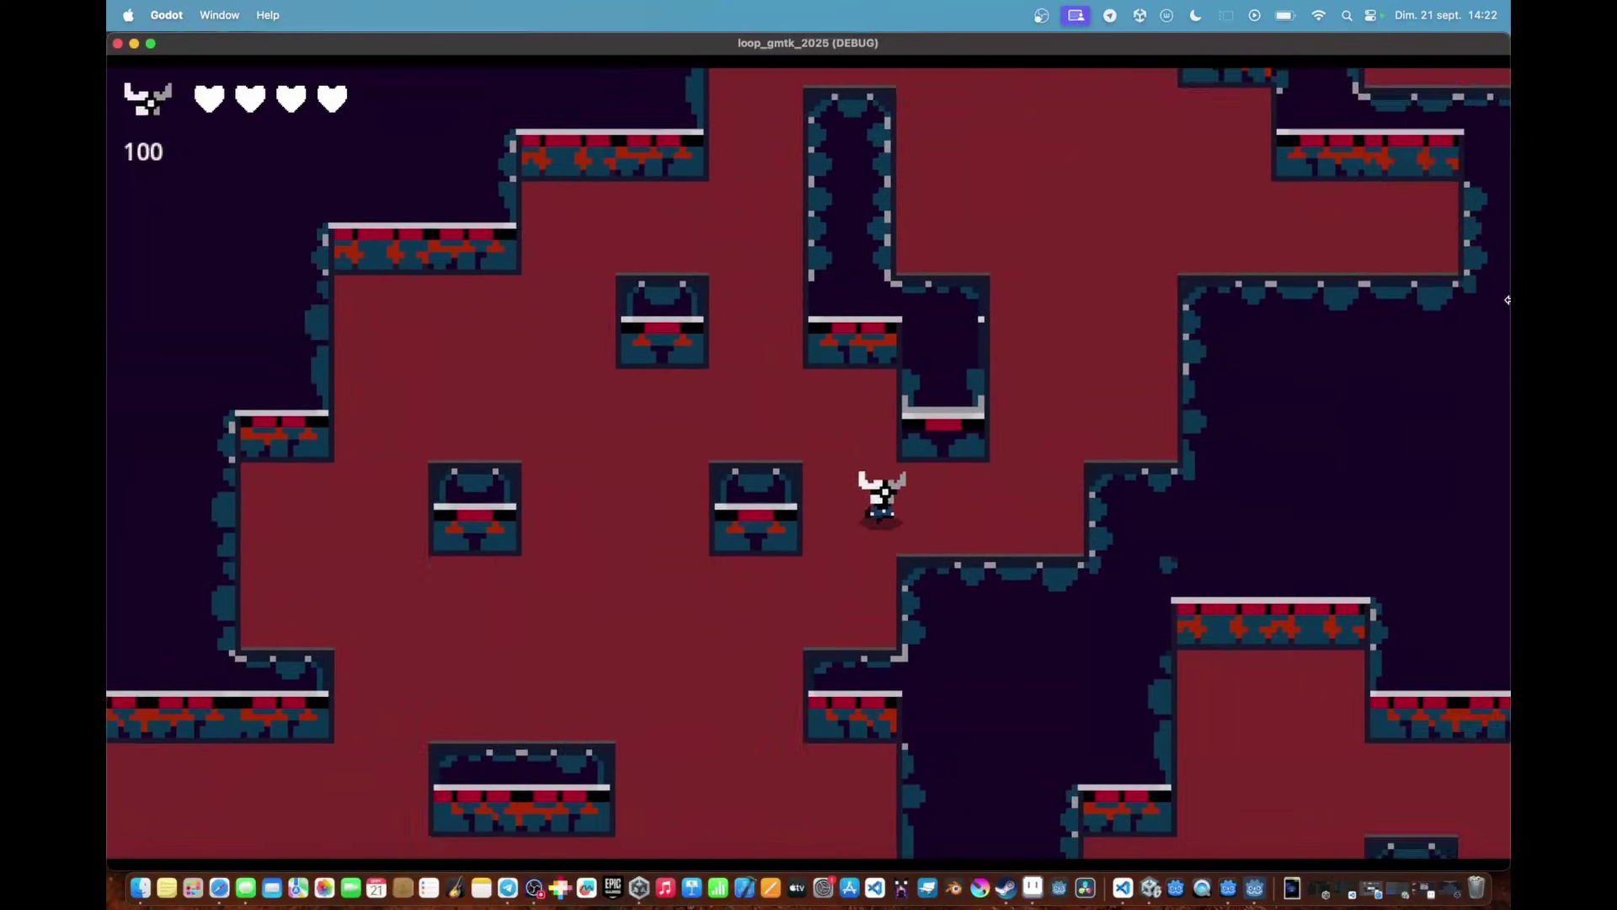
Walk the horned character through the gap between the walls with its gun drawn and engage the glowing round enemy
key("d")
key("w")
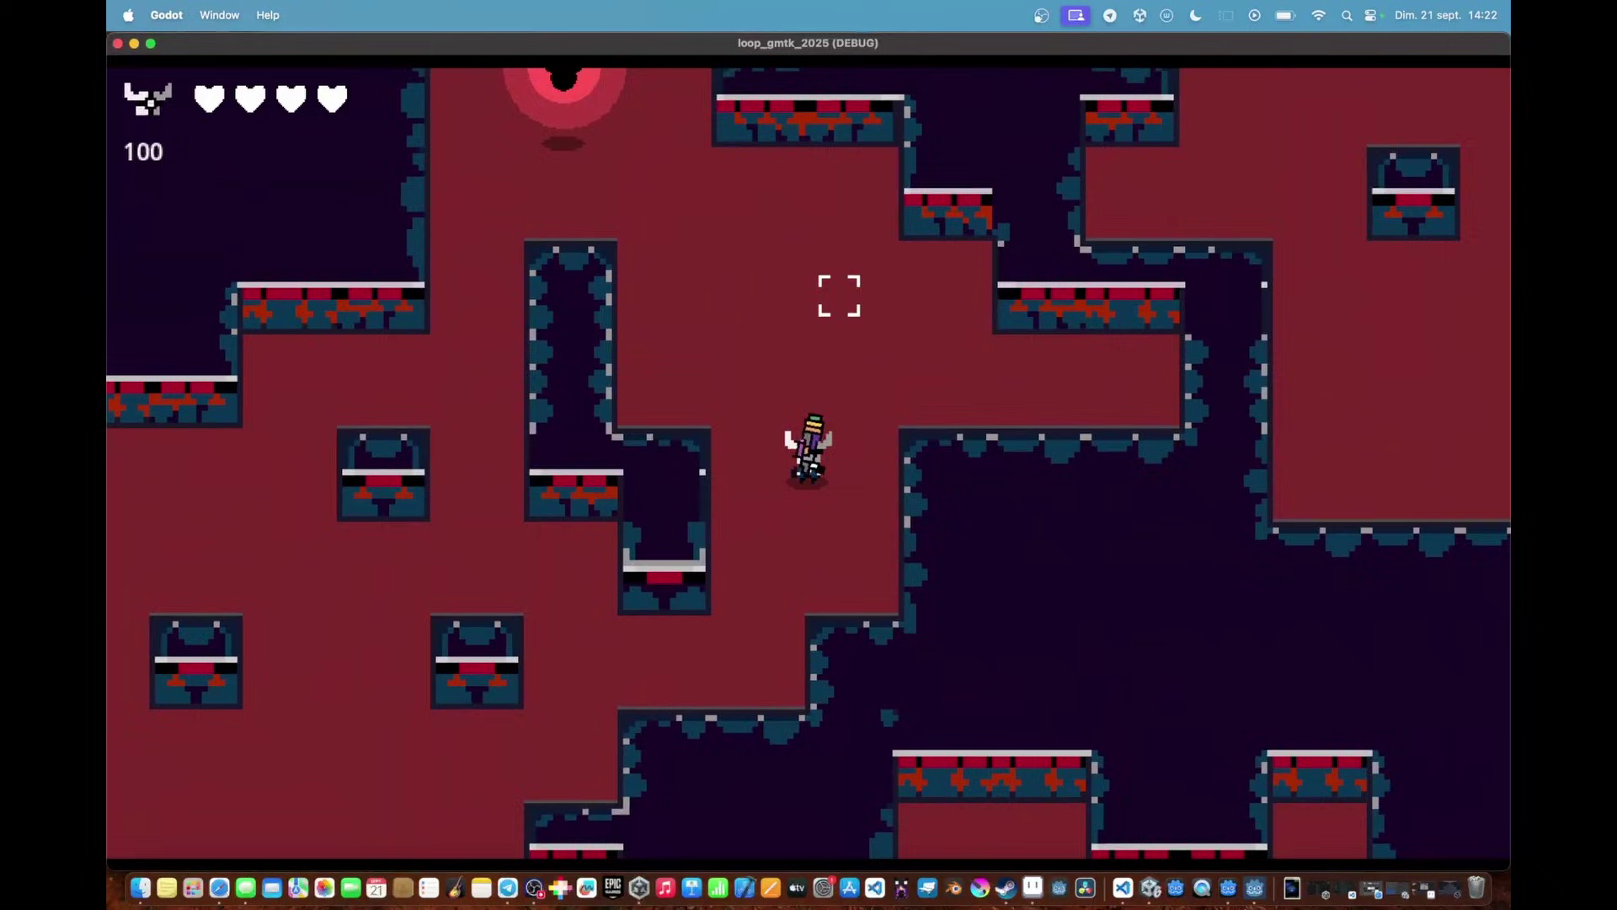
key("a")
key("w")
key("a")
key("w")
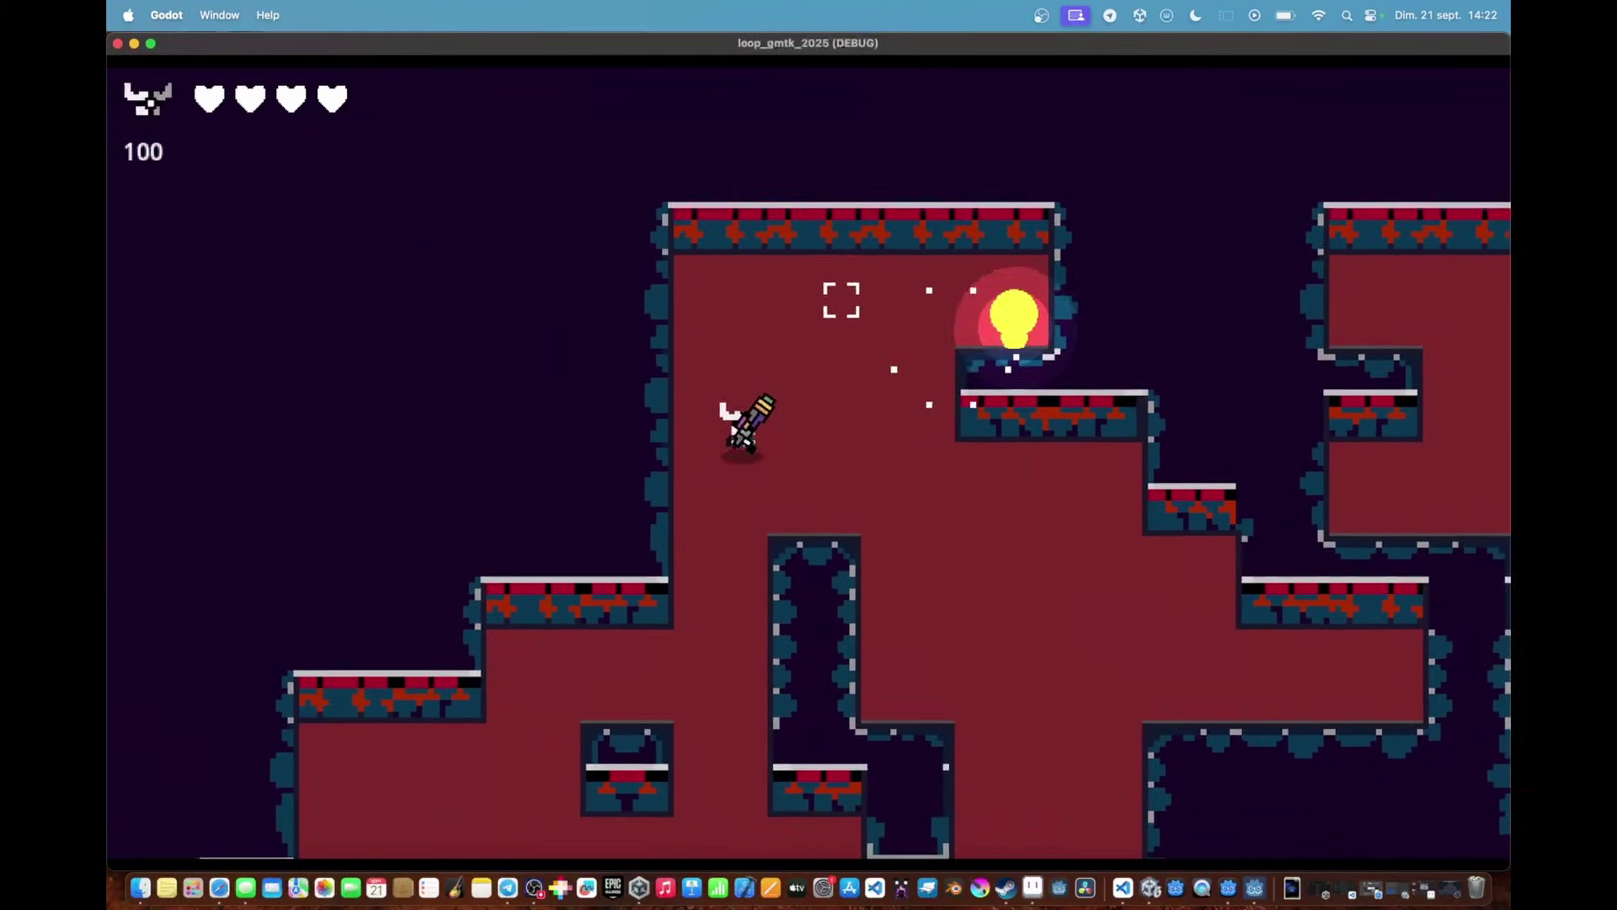
Walk the armed character towards the glowing round enemy in the upper room of the red cave and shoot it
key("a")
key("d")
left_click(948, 350)
left_click(951, 347)
left_click(953, 346)
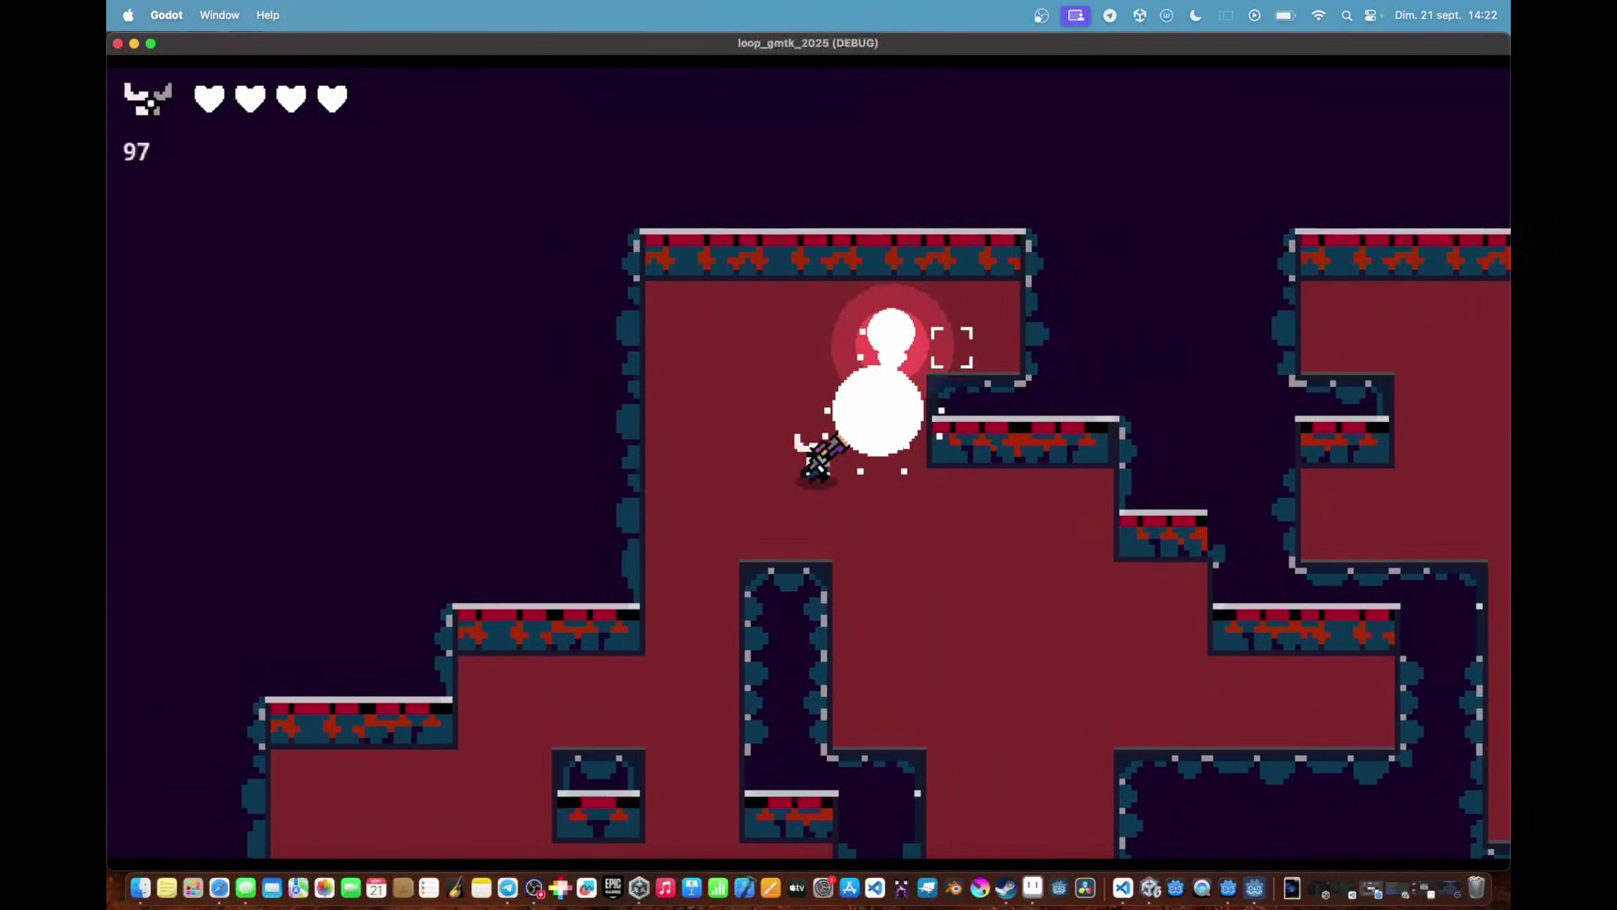
key("a")
left_click(953, 353)
left_click(952, 354)
Walk the character out of the upper room, past the small wall blocks and through the corridor into the neighbouring cave area
key("s")
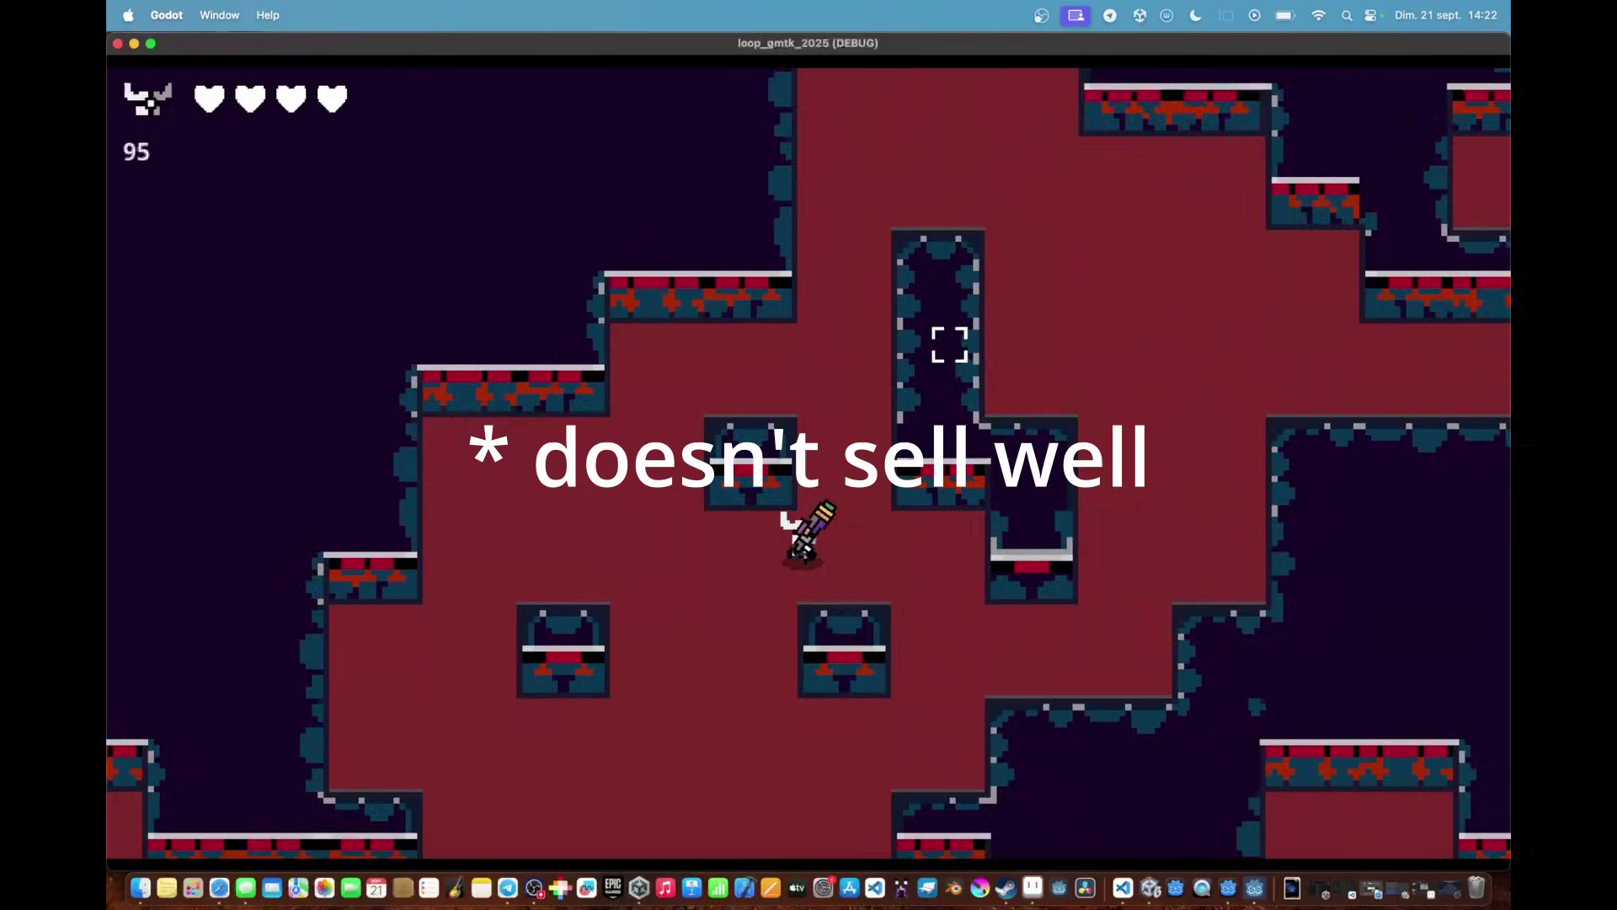
key("d")
key("w")
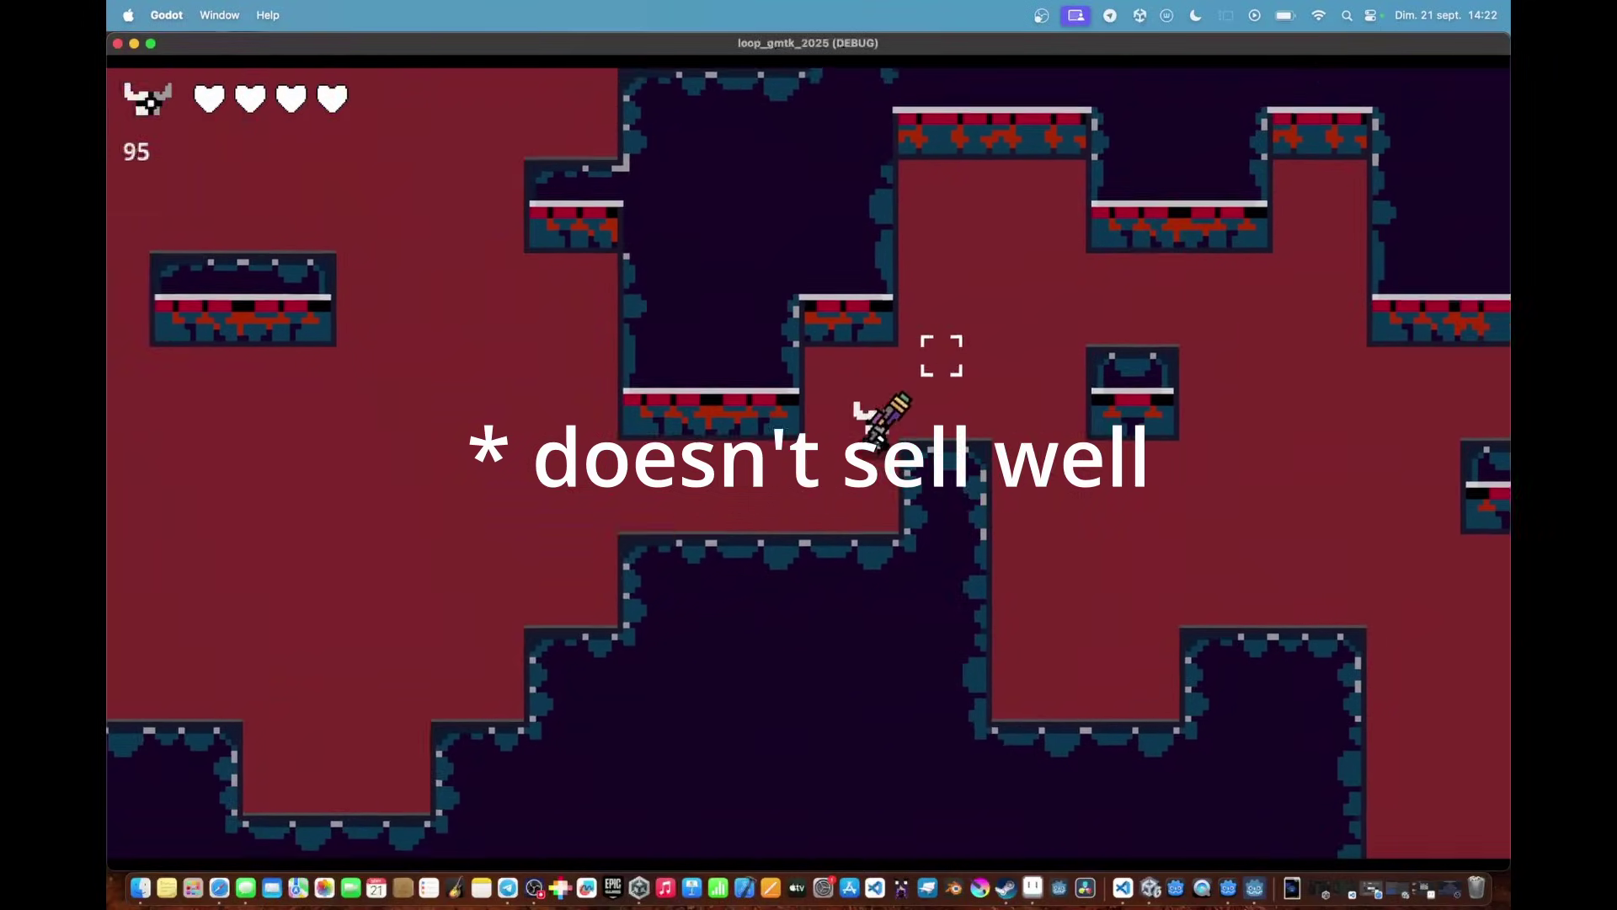
key("s")
key("s")
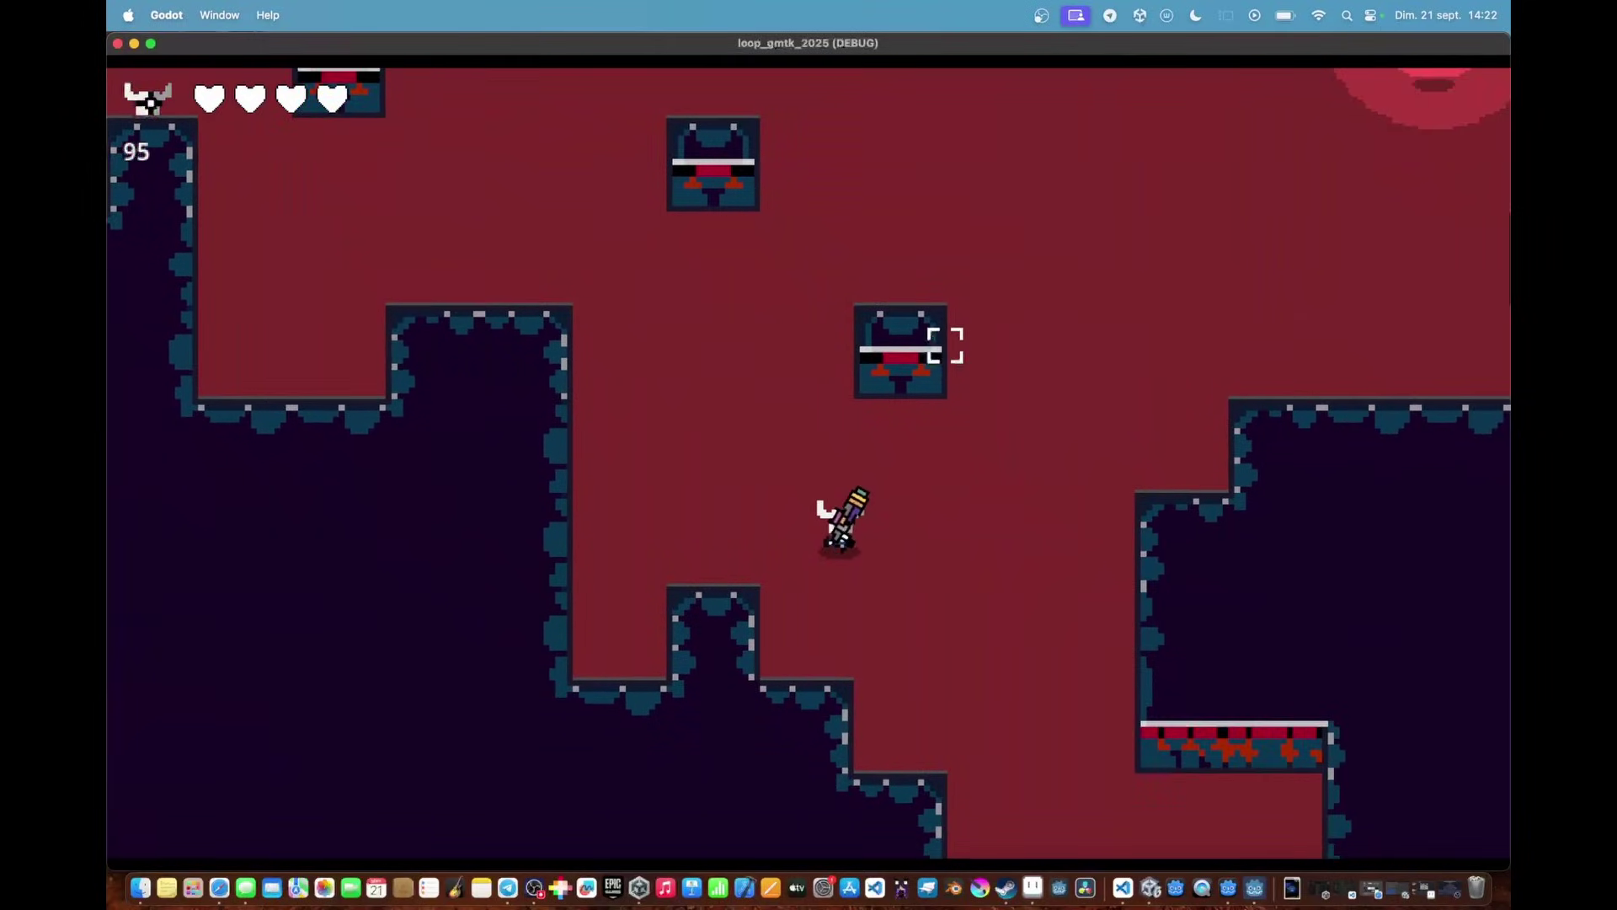
Approach the large black enemy with the red glow and fire three shots at it
key("d")
key("w")
left_click(947, 360)
left_click(945, 359)
left_click(936, 352)
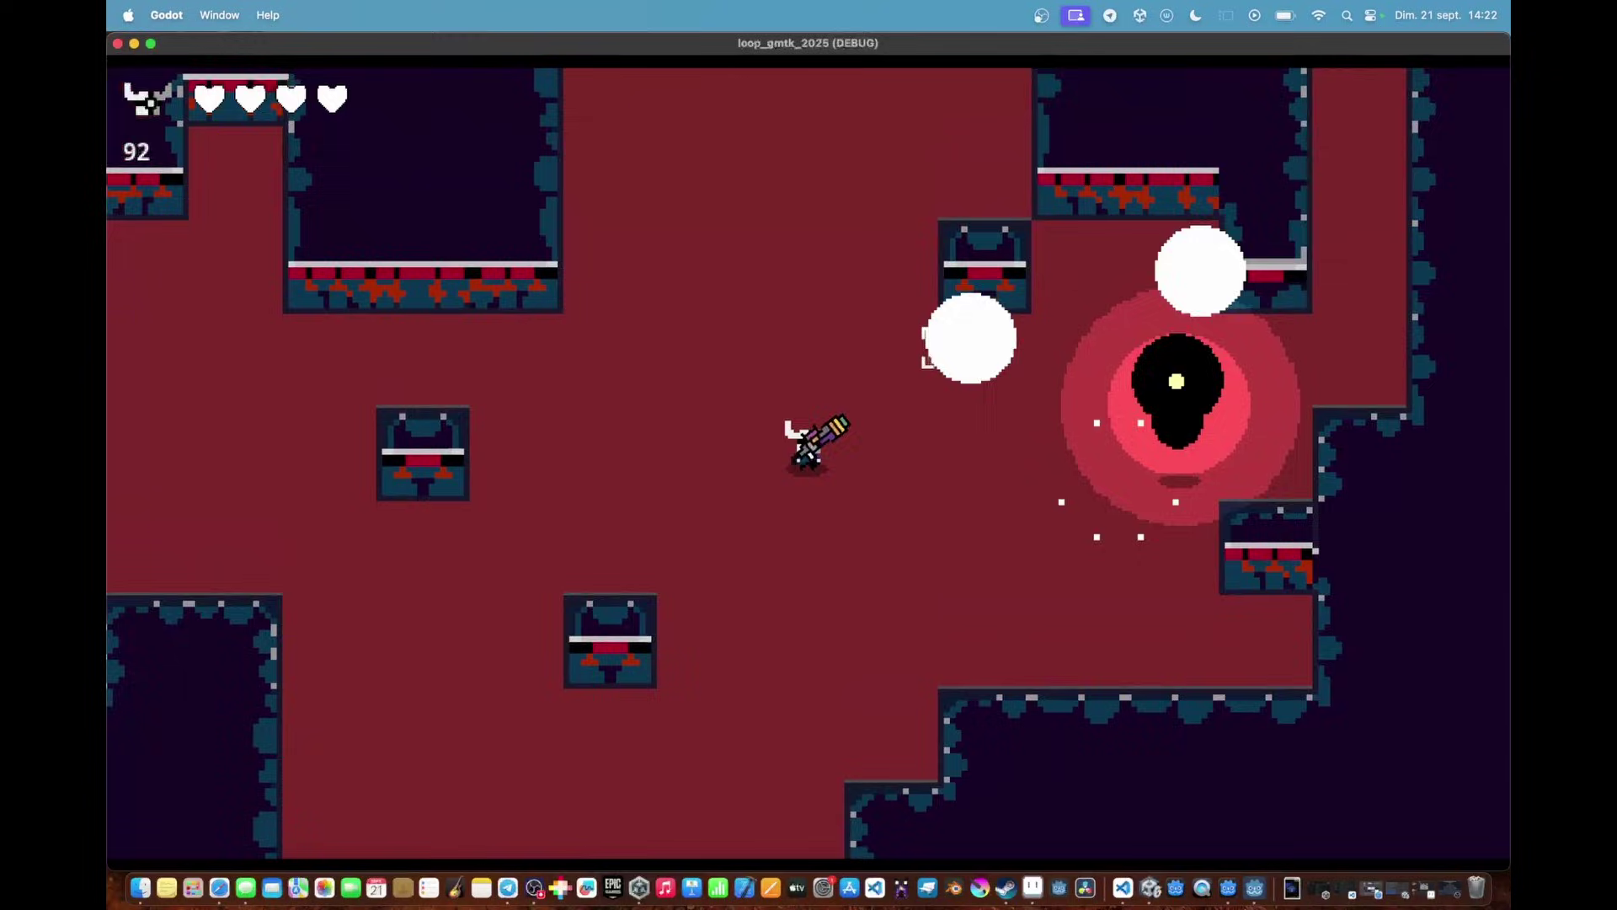
Retreat from the large enemy into the lower passage, dodge the purple worm, and return to fire at the enemies by the ledge
key("d")
key("s")
key("a")
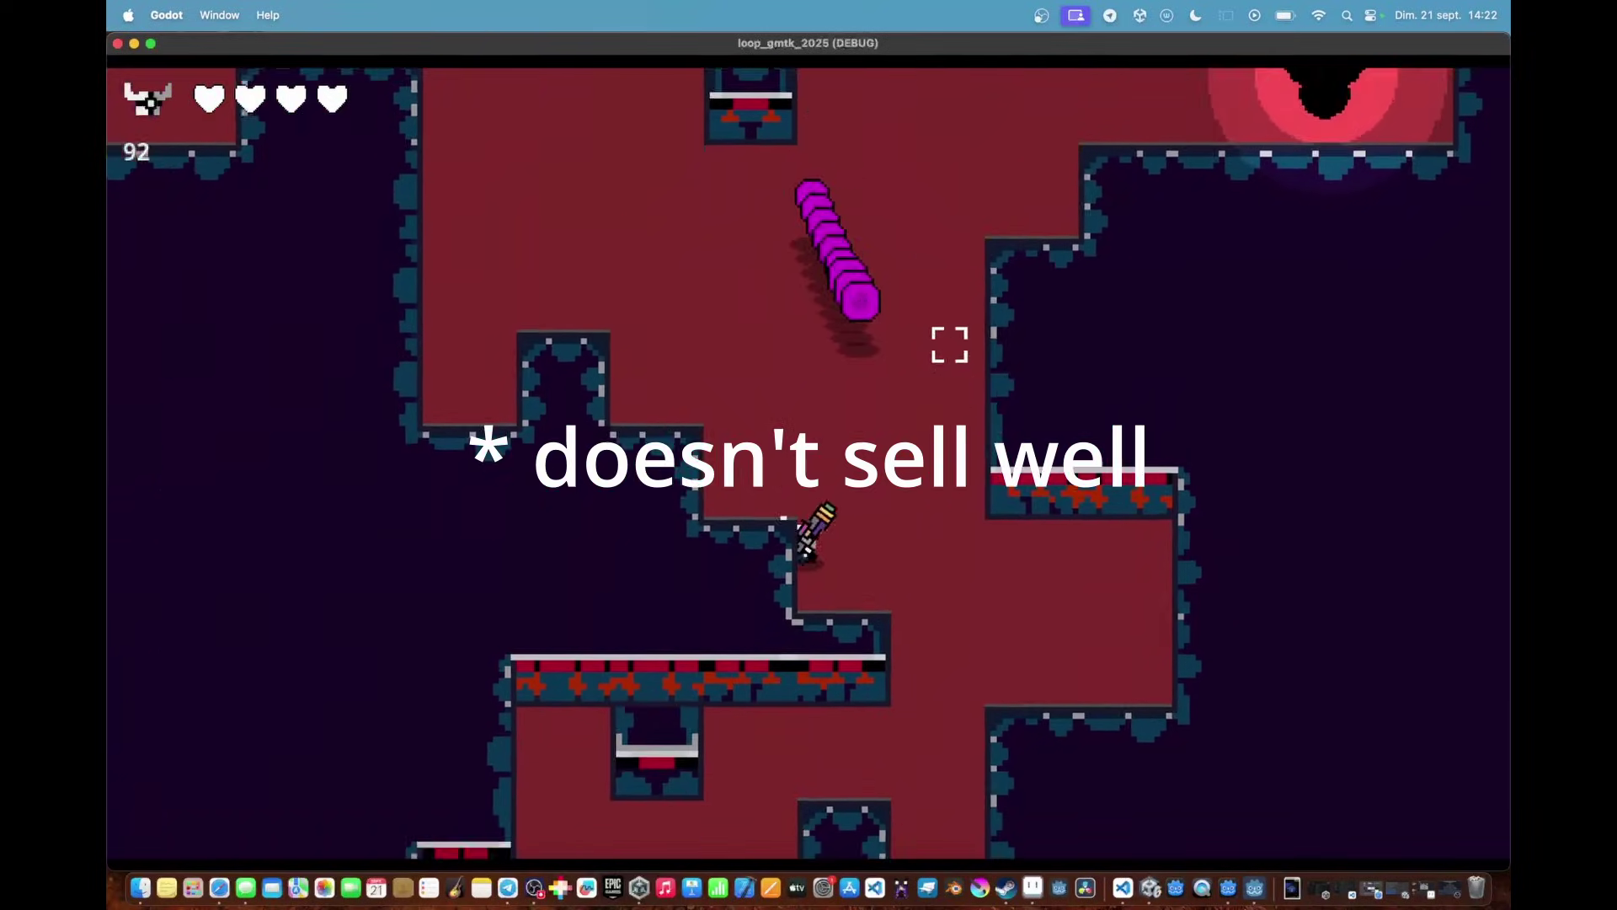
key("d")
key("w")
key("w")
key("d")
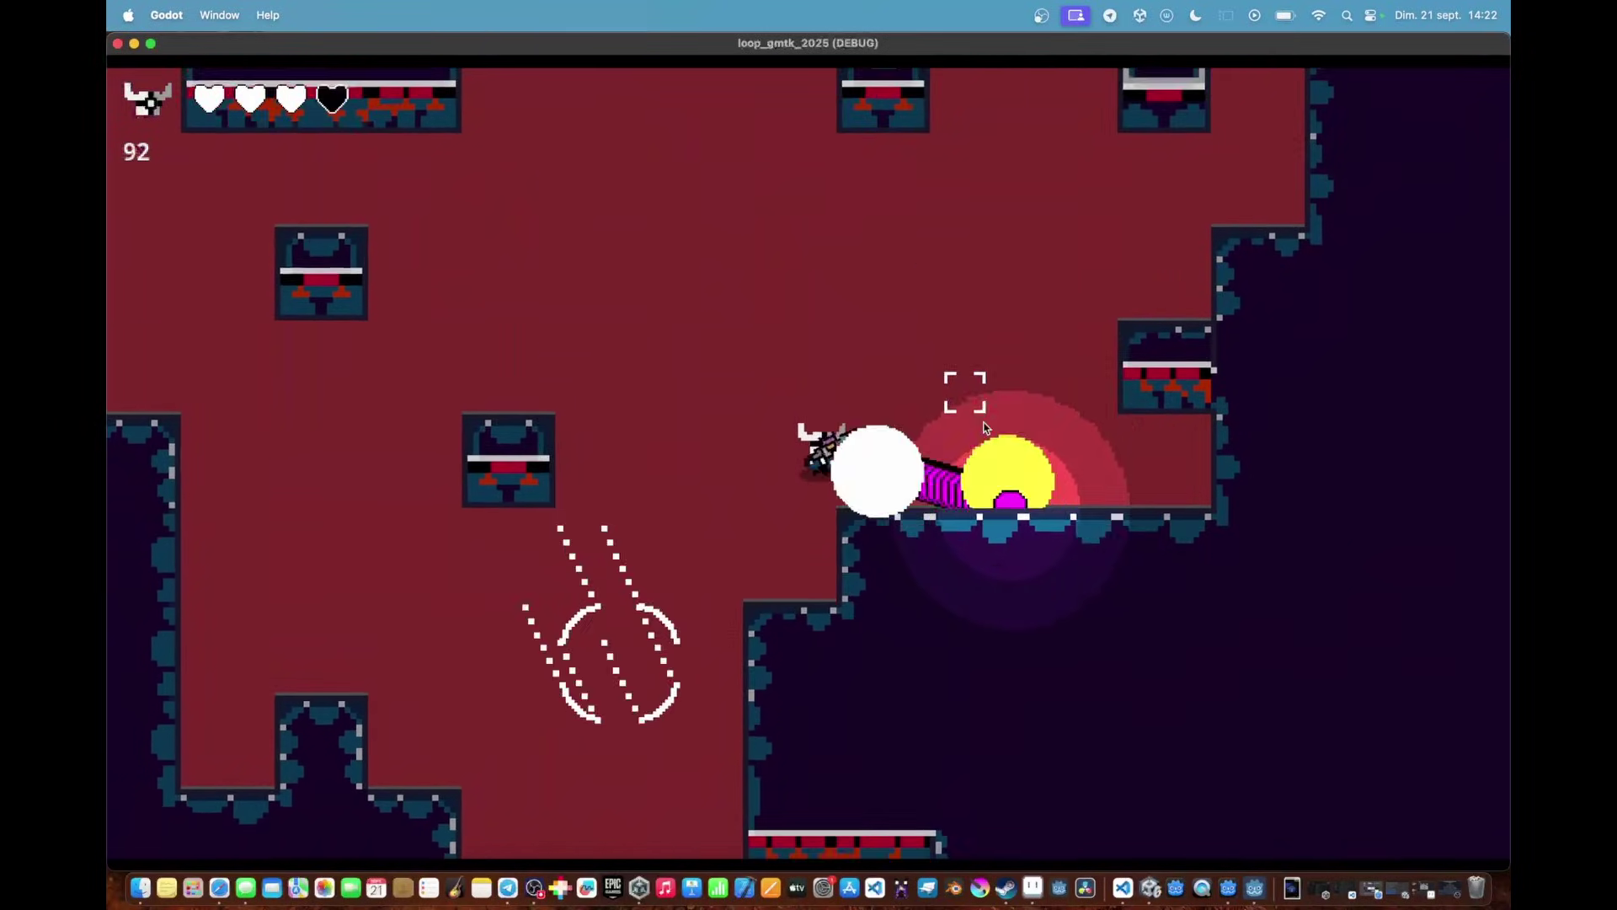
left_click(988, 443)
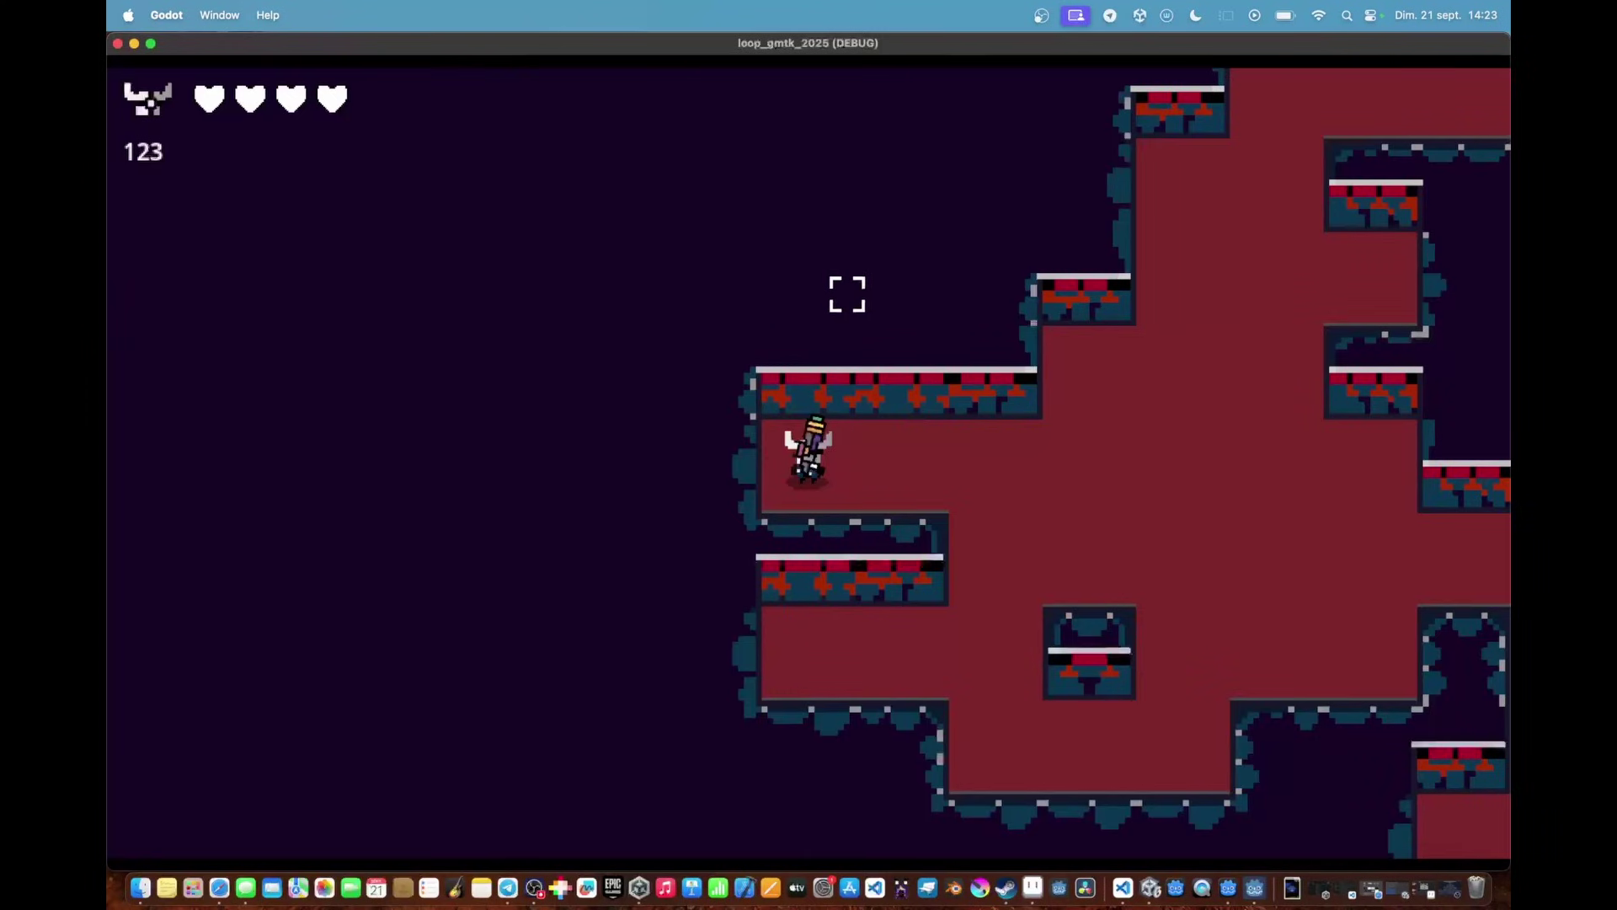
Walk the character from the starting nook with the zoomed-out view through the cave to the small alcove below the corridor
key("d")
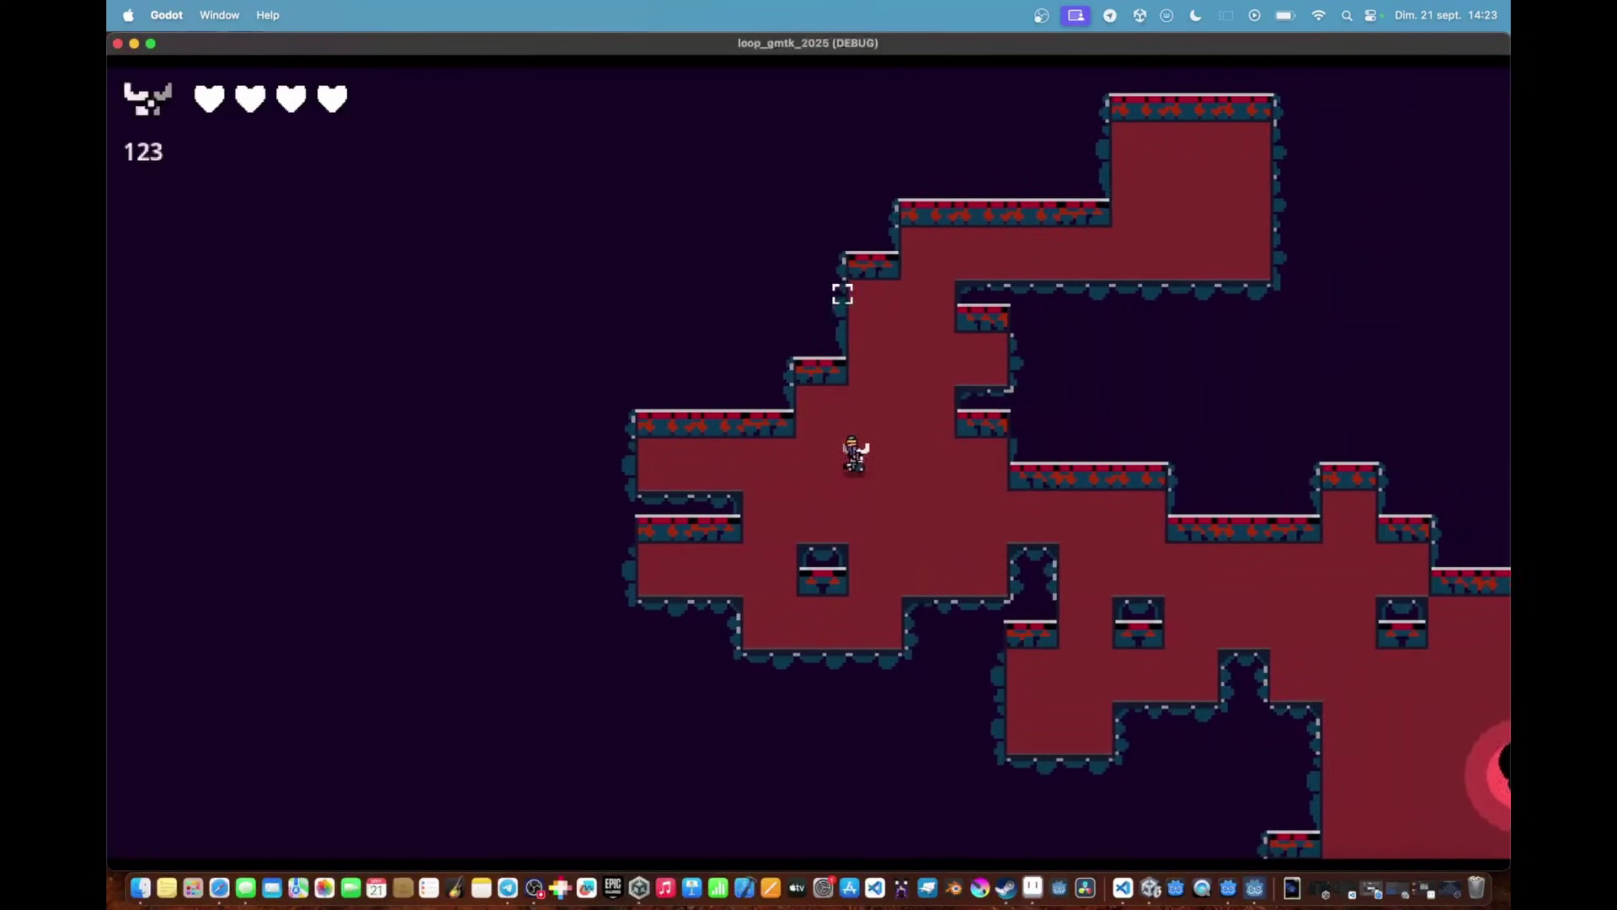
key("s")
key("d")
key("s")
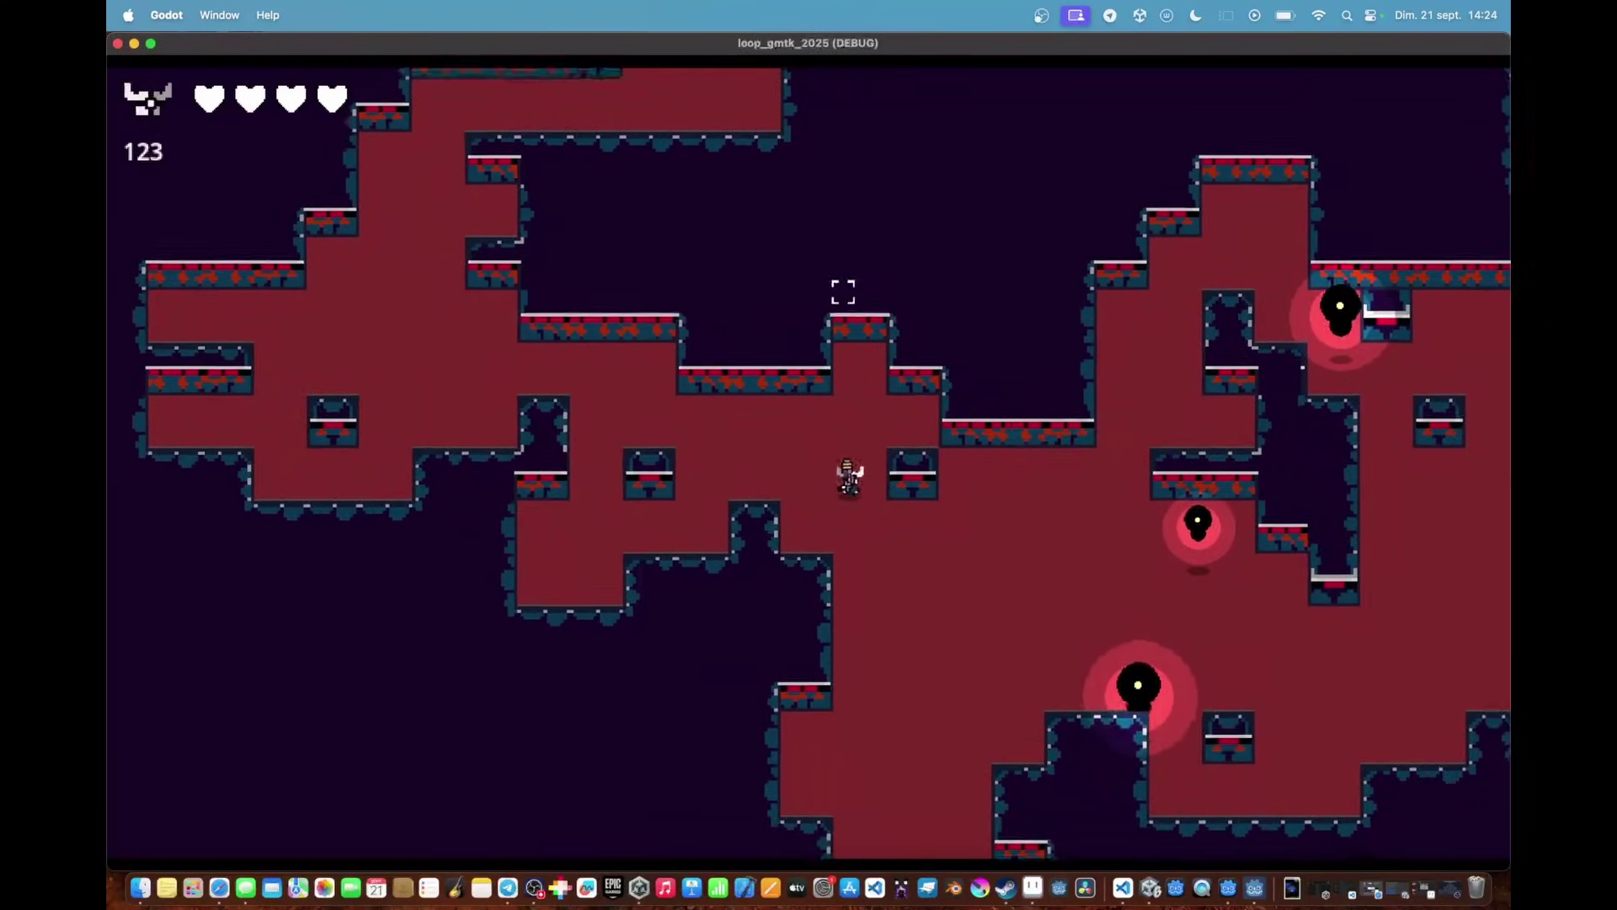
key("s")
key("a")
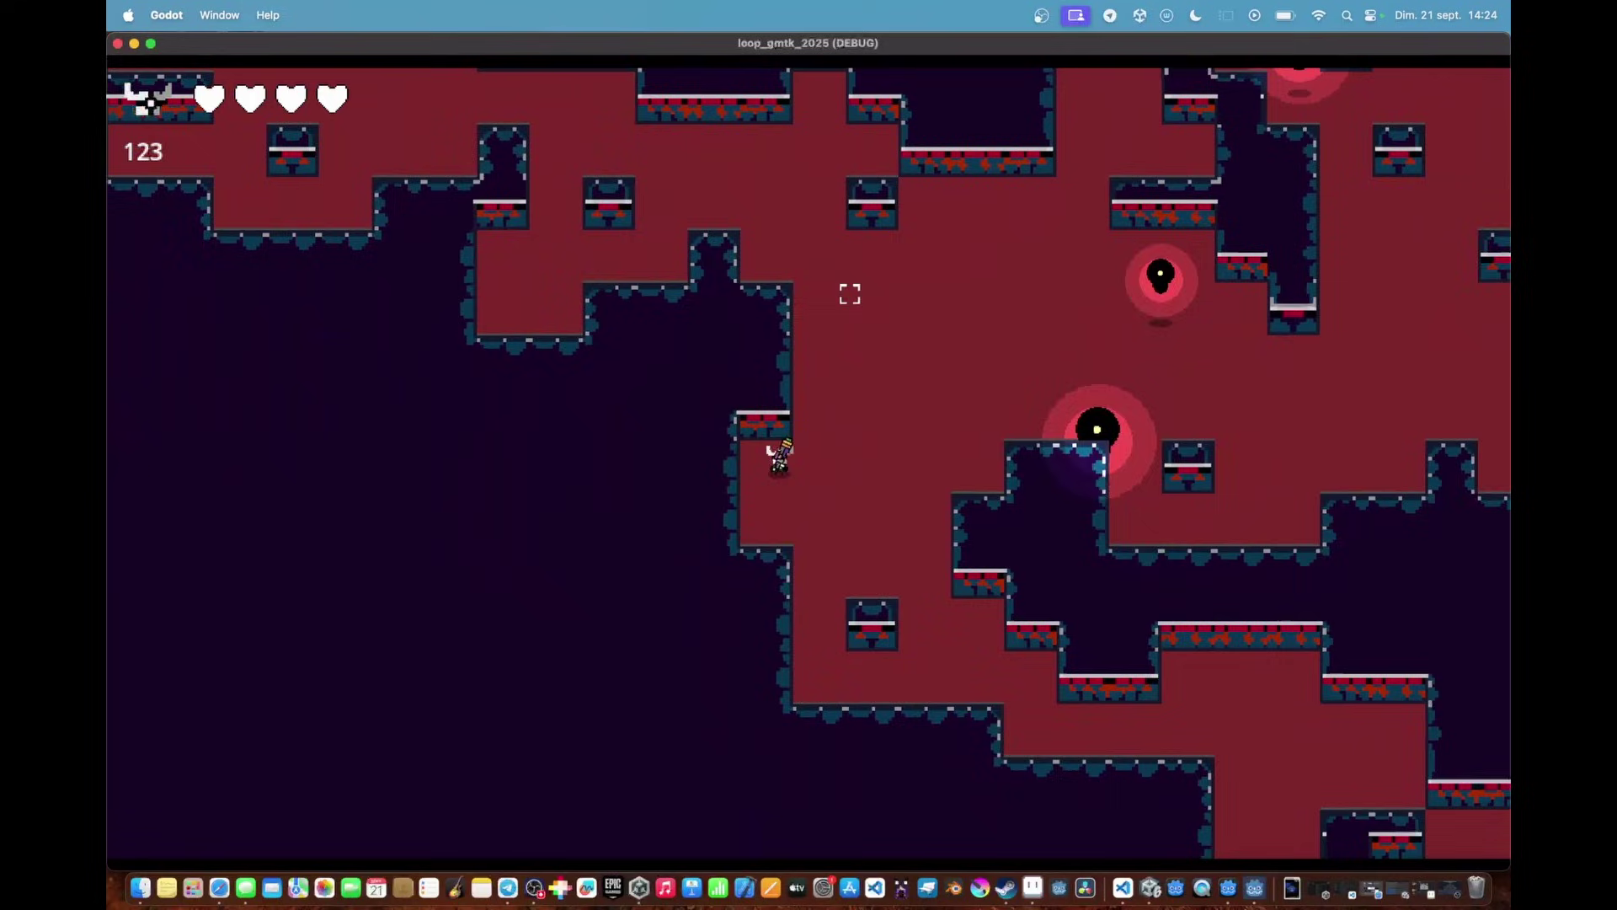
Leave the alcove and shoot at the two glowing enemies above the wall ledge
key("d")
left_click(1061, 489)
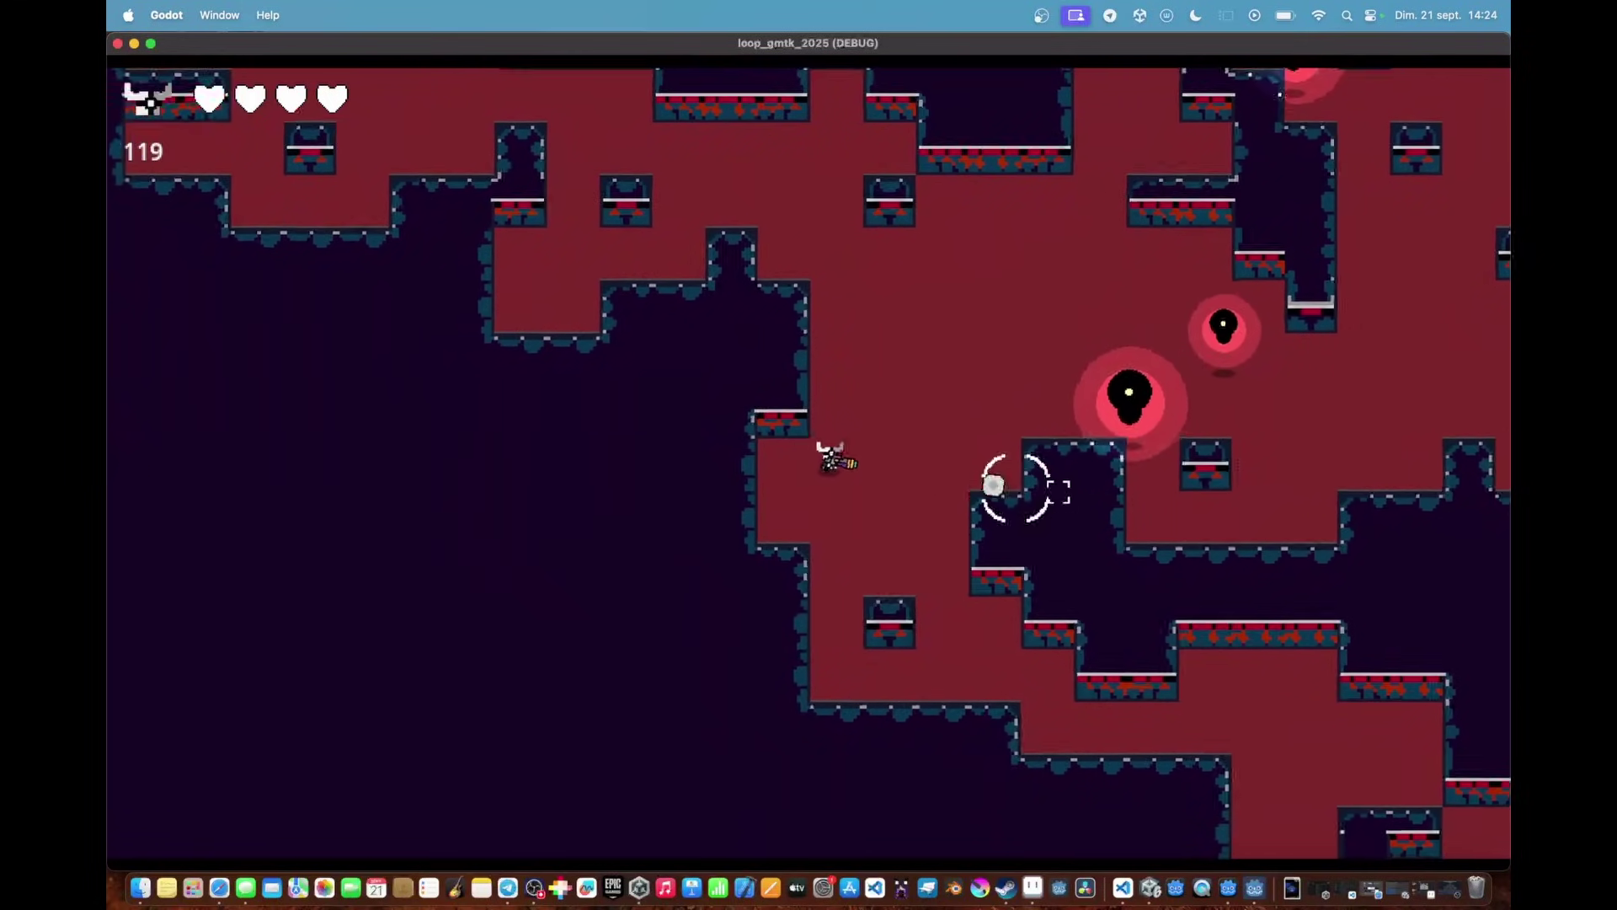
key("w")
left_click(1055, 500)
left_click(1058, 497)
left_click(1061, 491)
left_click(1058, 463)
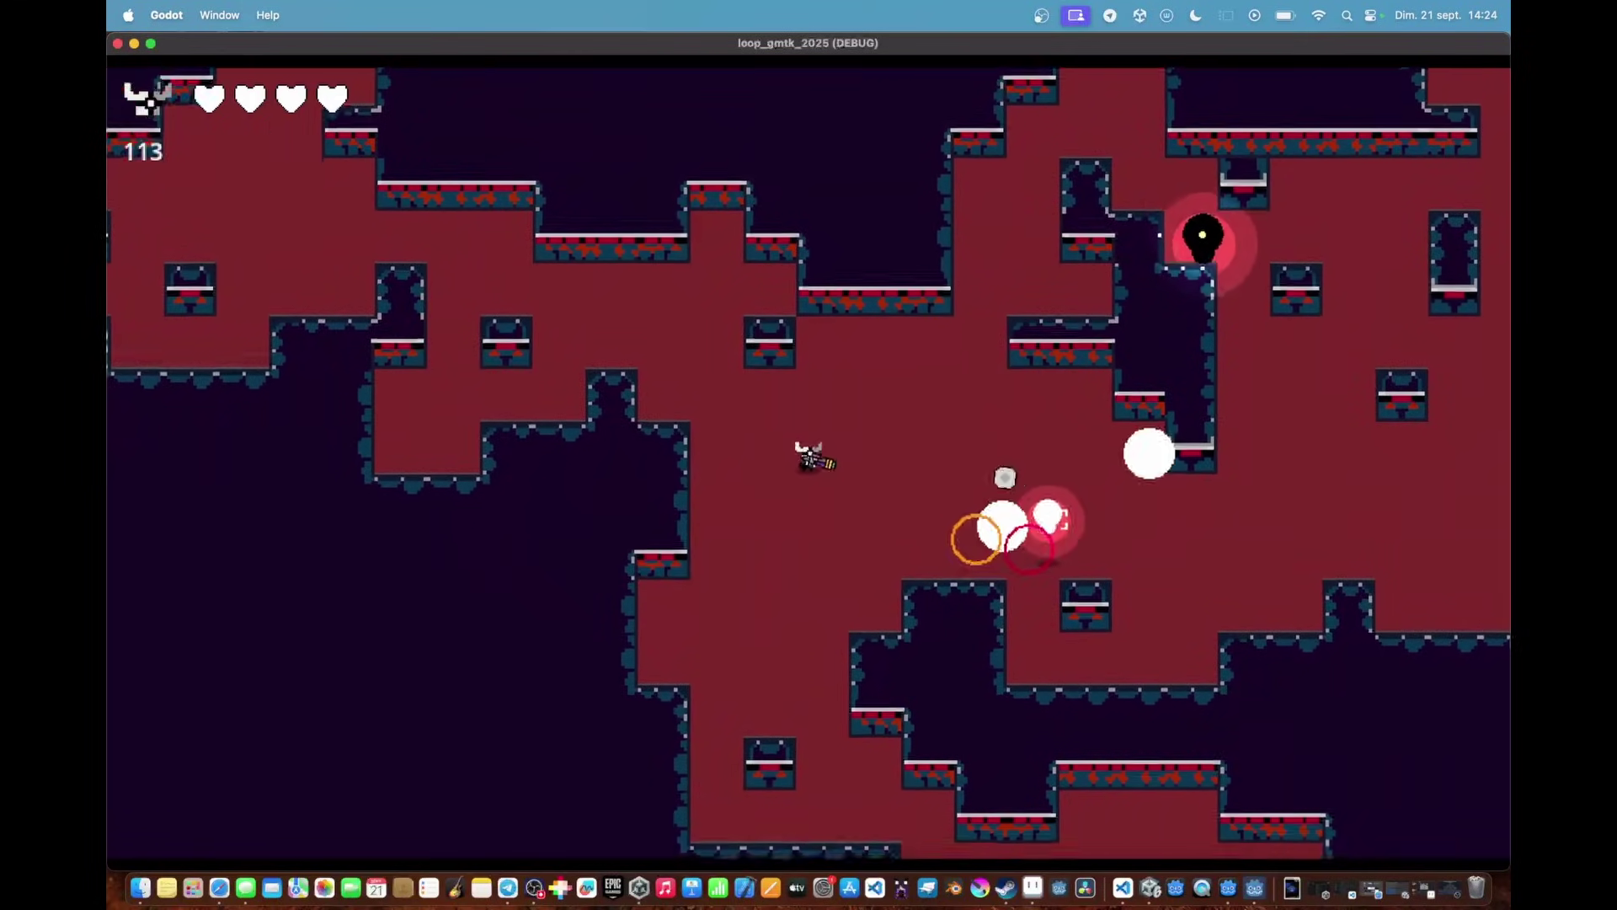
Climb into the stepped upper room and fire towards the black enemy behind the dividing wall
key("d")
key("w")
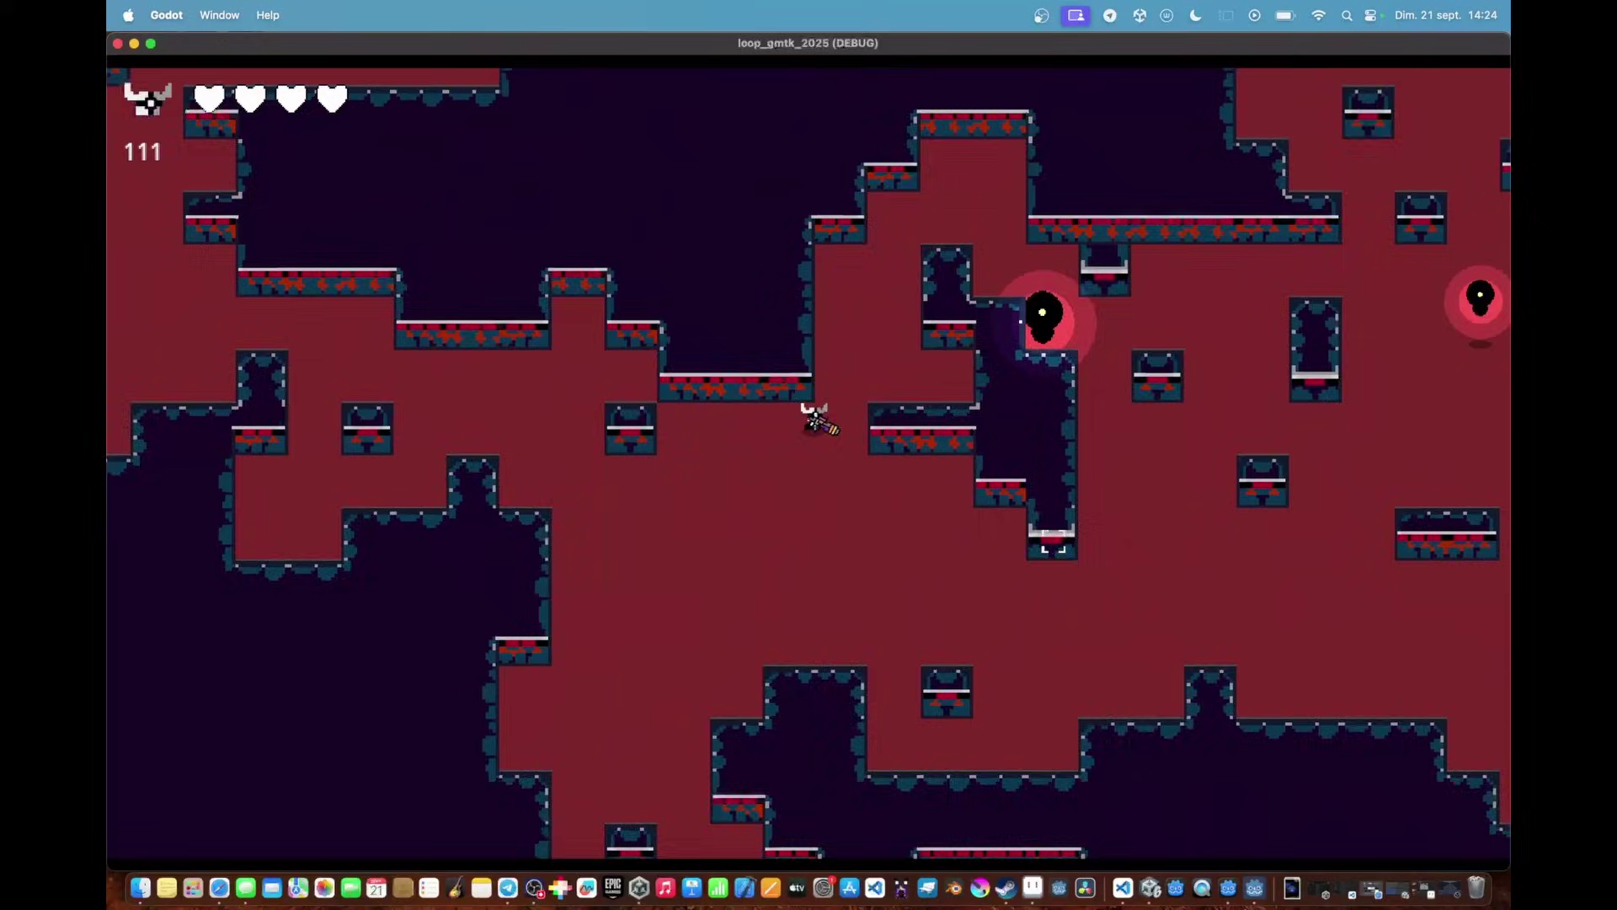
left_click(955, 653)
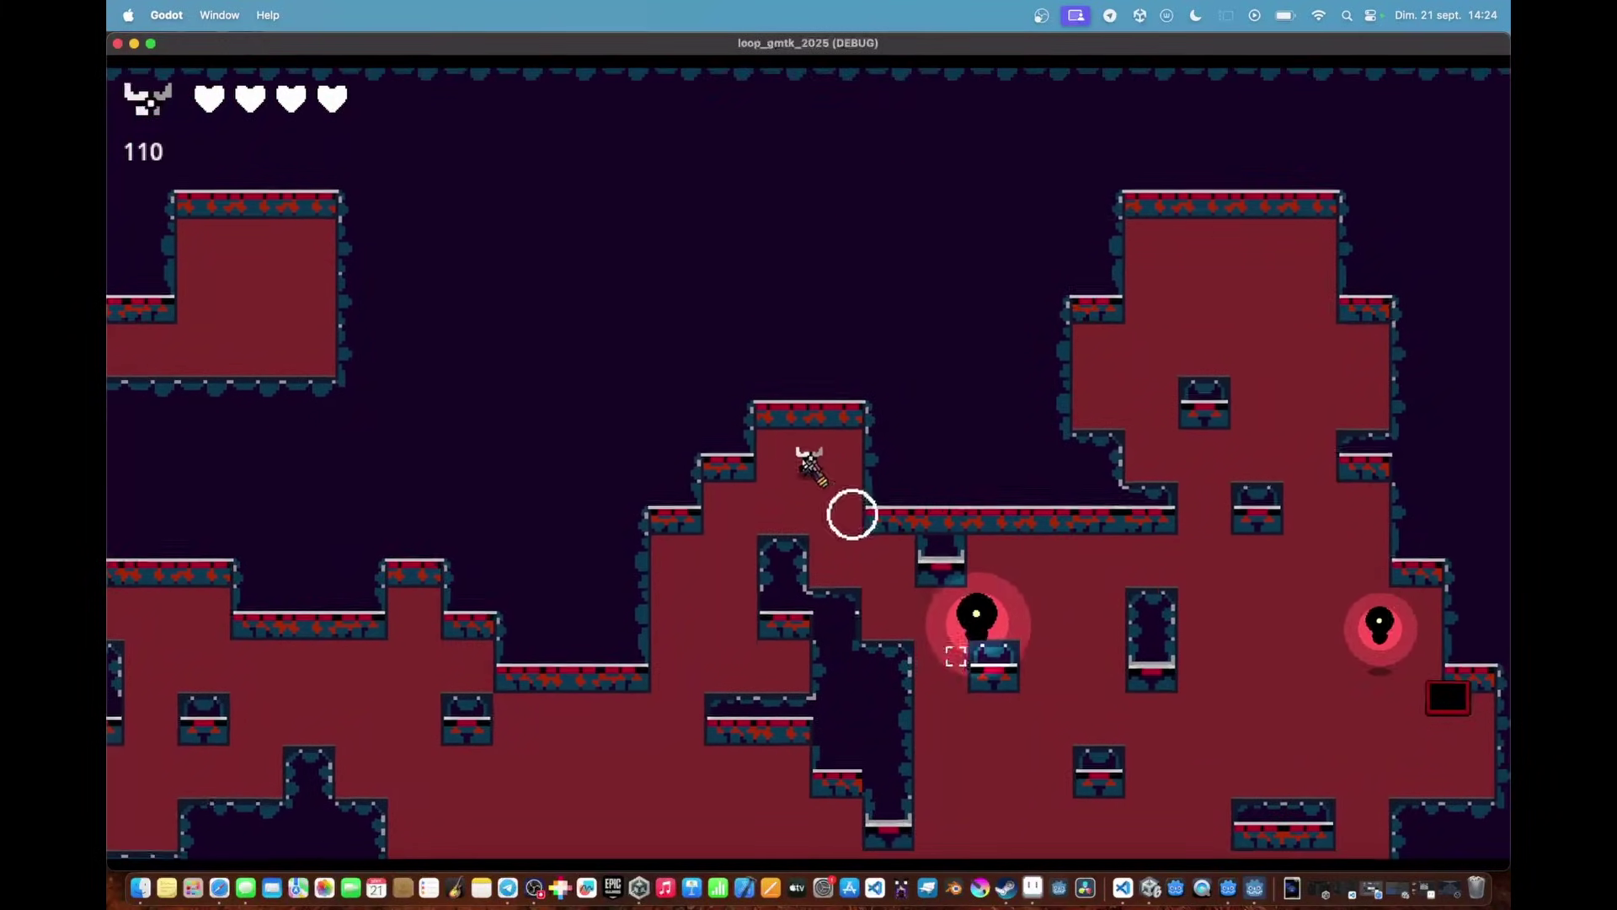
left_click(926, 653)
left_click(922, 651)
Move out of the stepped room through the gap beneath the long wall and fire at the black enemy at close range
key("s")
key("d")
left_click(1014, 485)
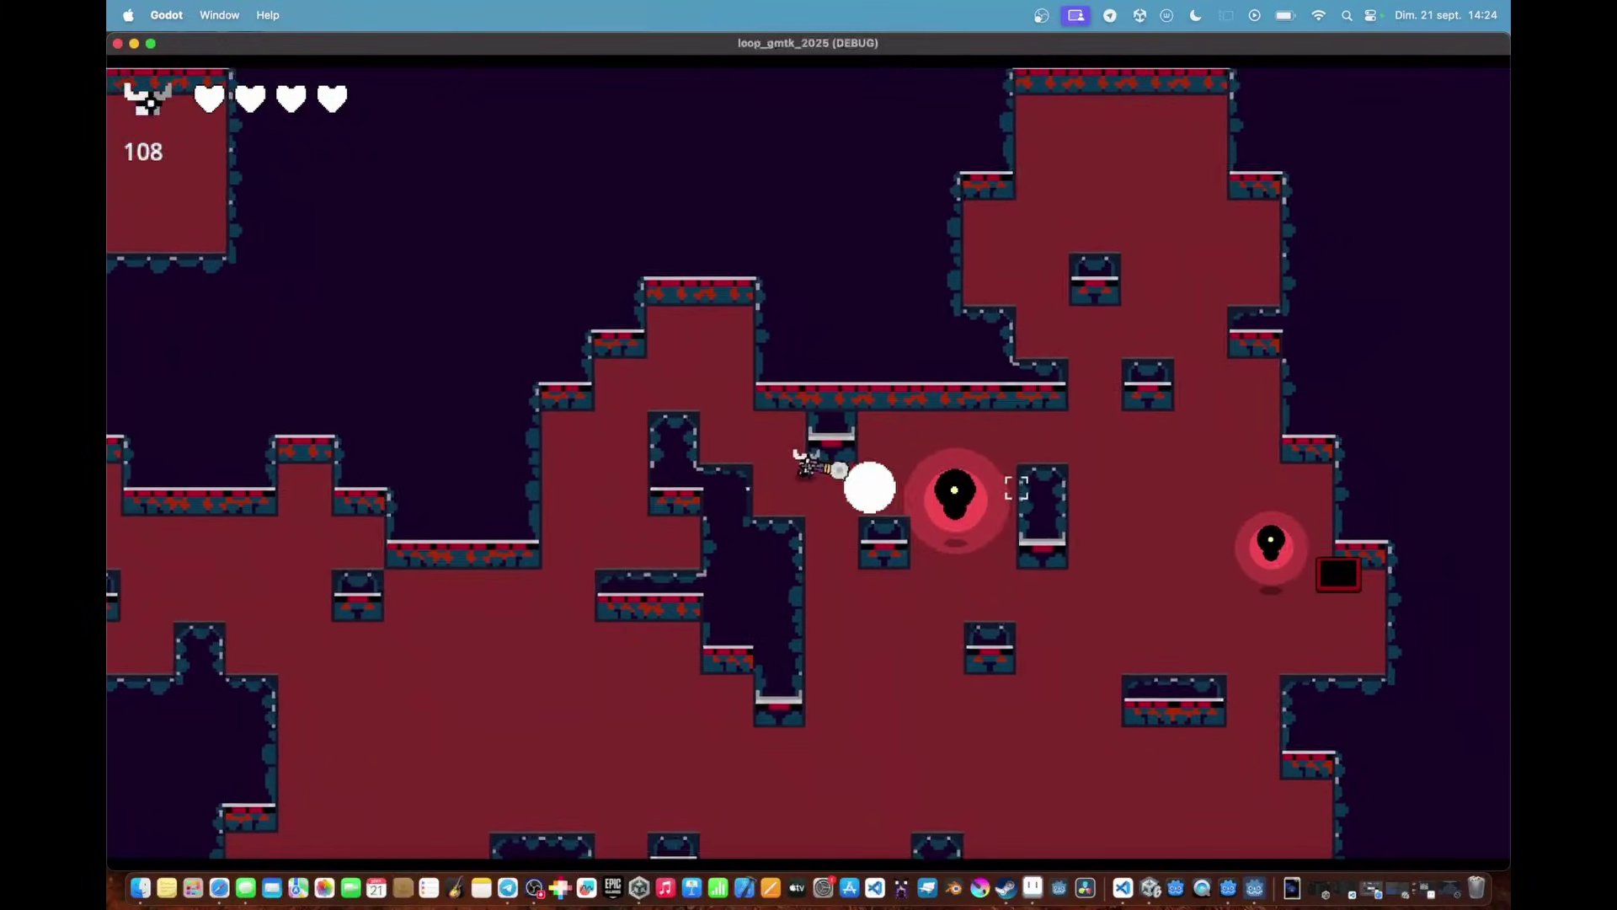
left_click(1016, 482)
key("s")
left_click(1020, 483)
key("d")
Back down into the open cave below the wall blocks and keep shooting at the pursuing enemy
left_click(1018, 477)
key("s")
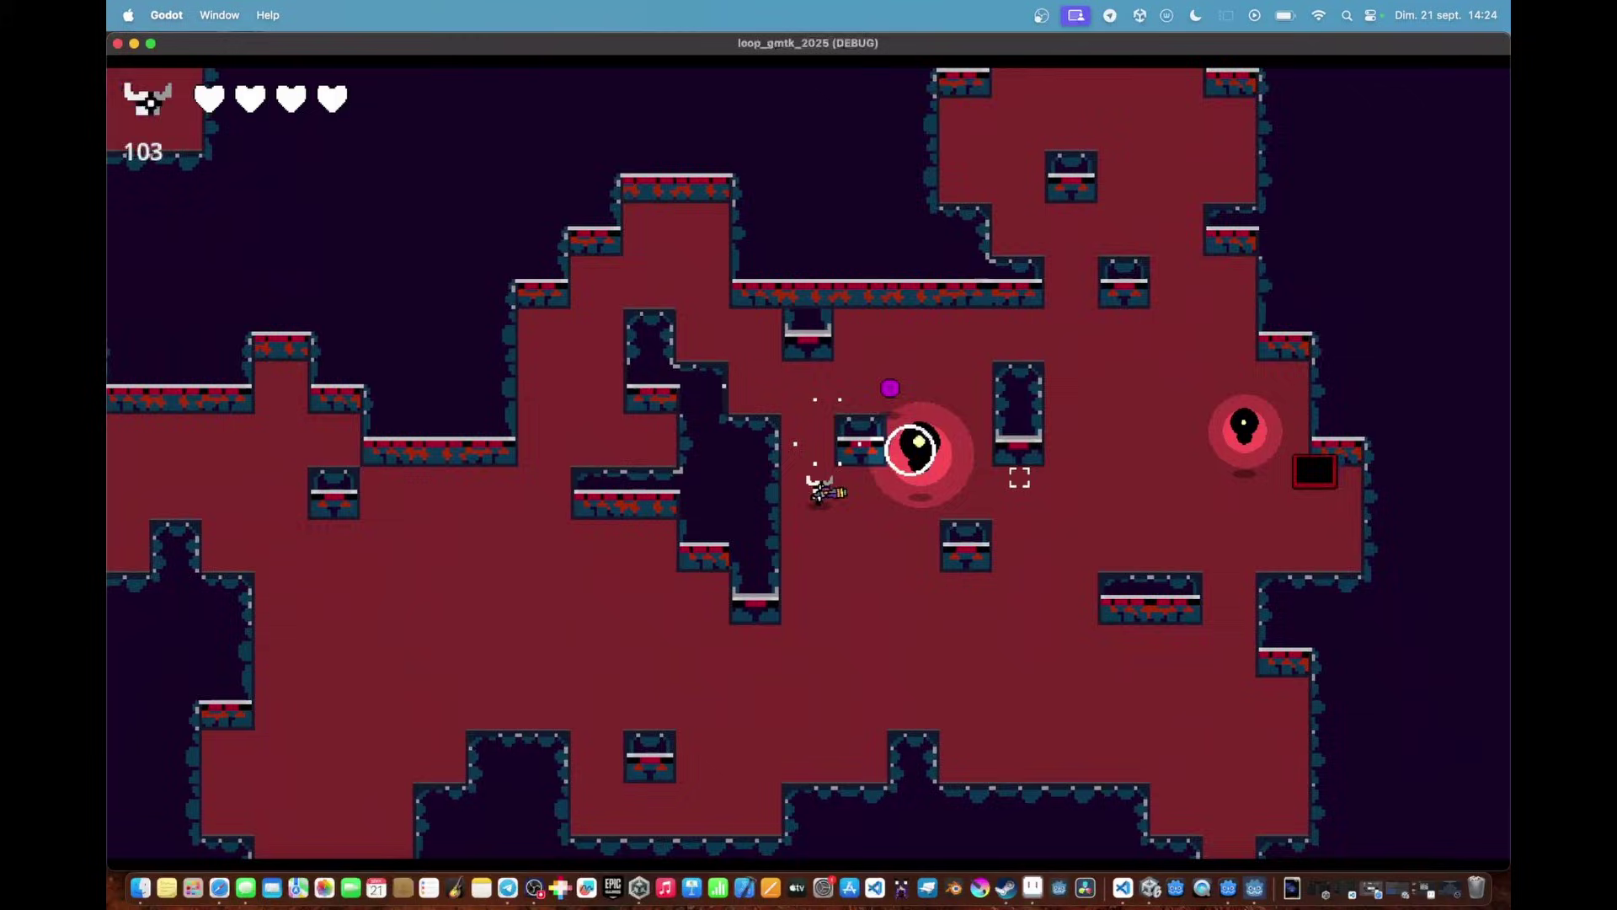
left_click(1021, 477)
left_click(893, 263)
left_click(898, 266)
left_click(904, 270)
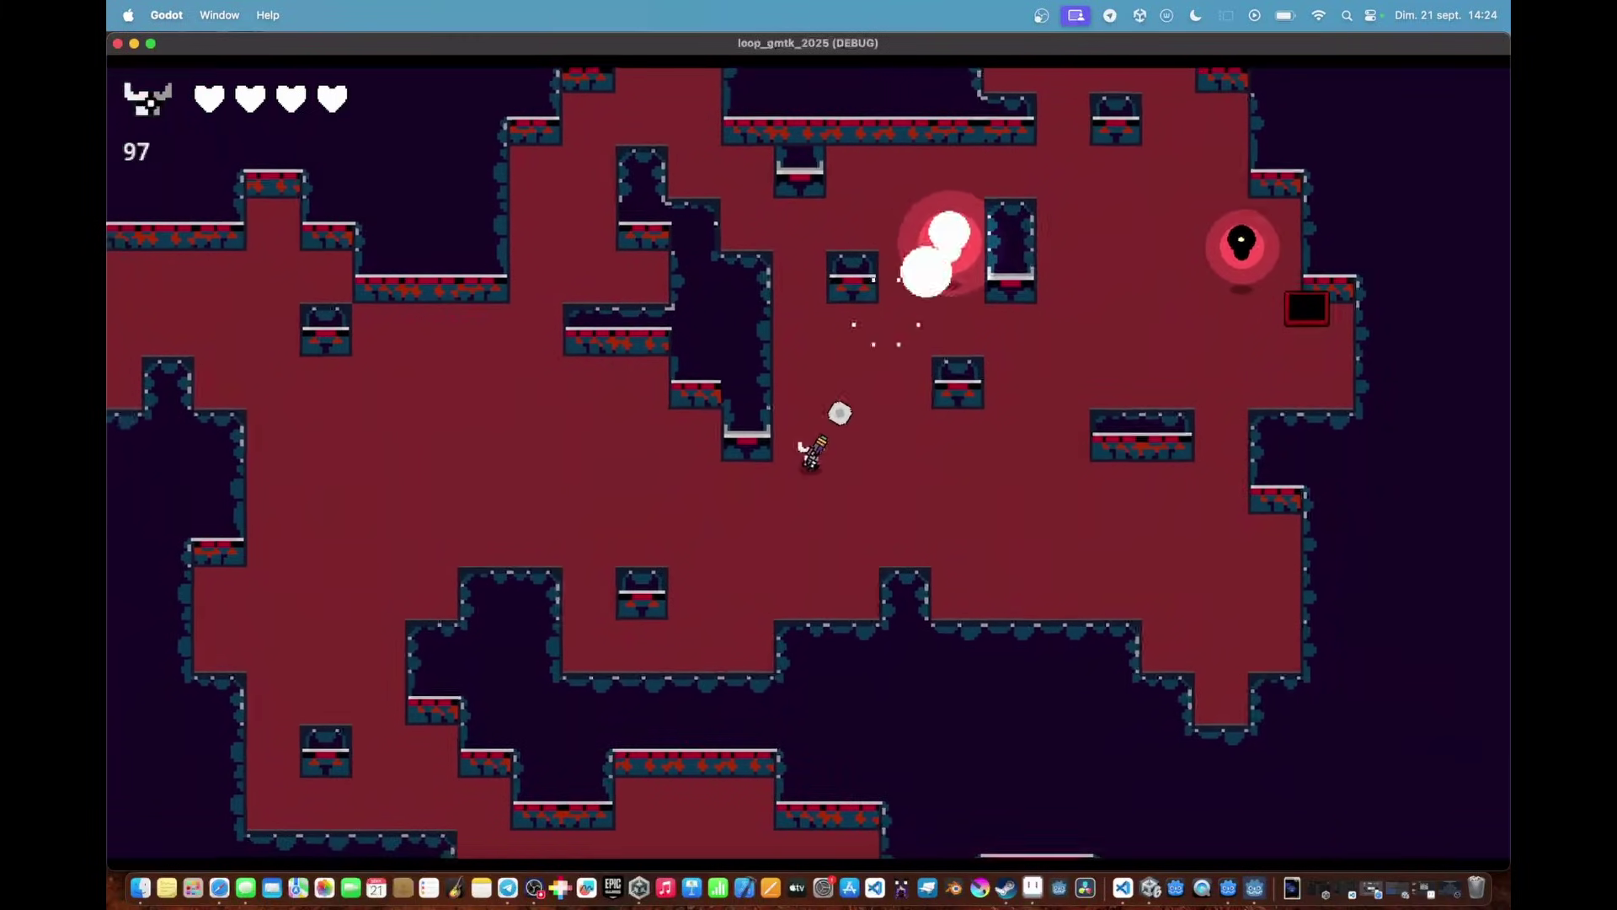
Advance between the wall blocks, shoot the enemy guarding the closed black door, and walk up to the door area
key("w")
key("d")
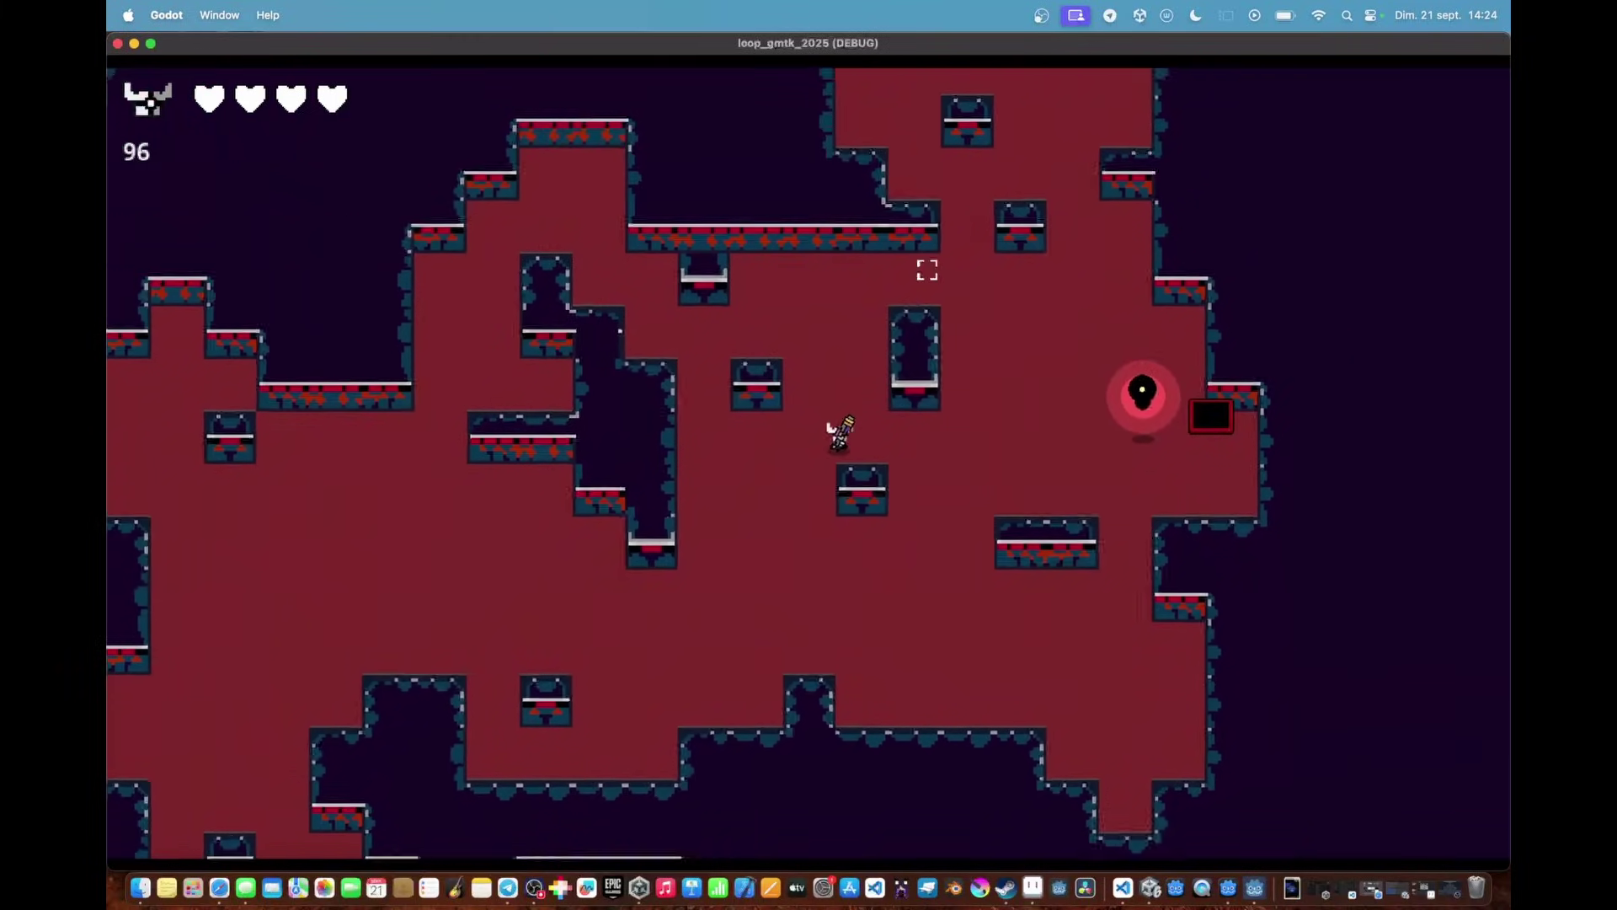
key("d")
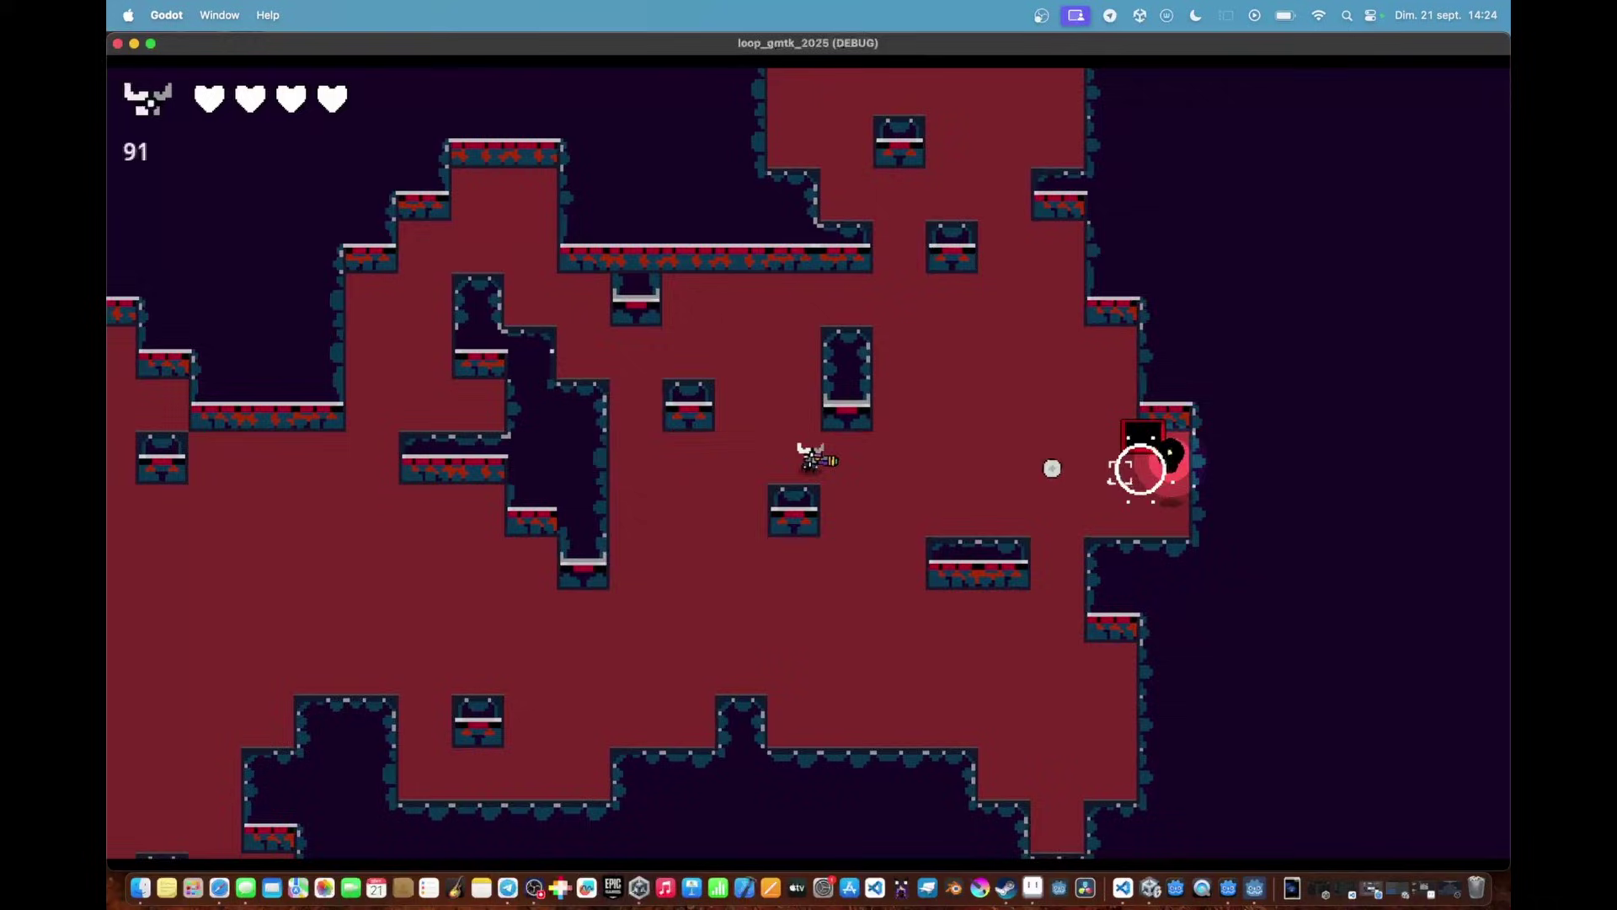
key("d")
key("w")
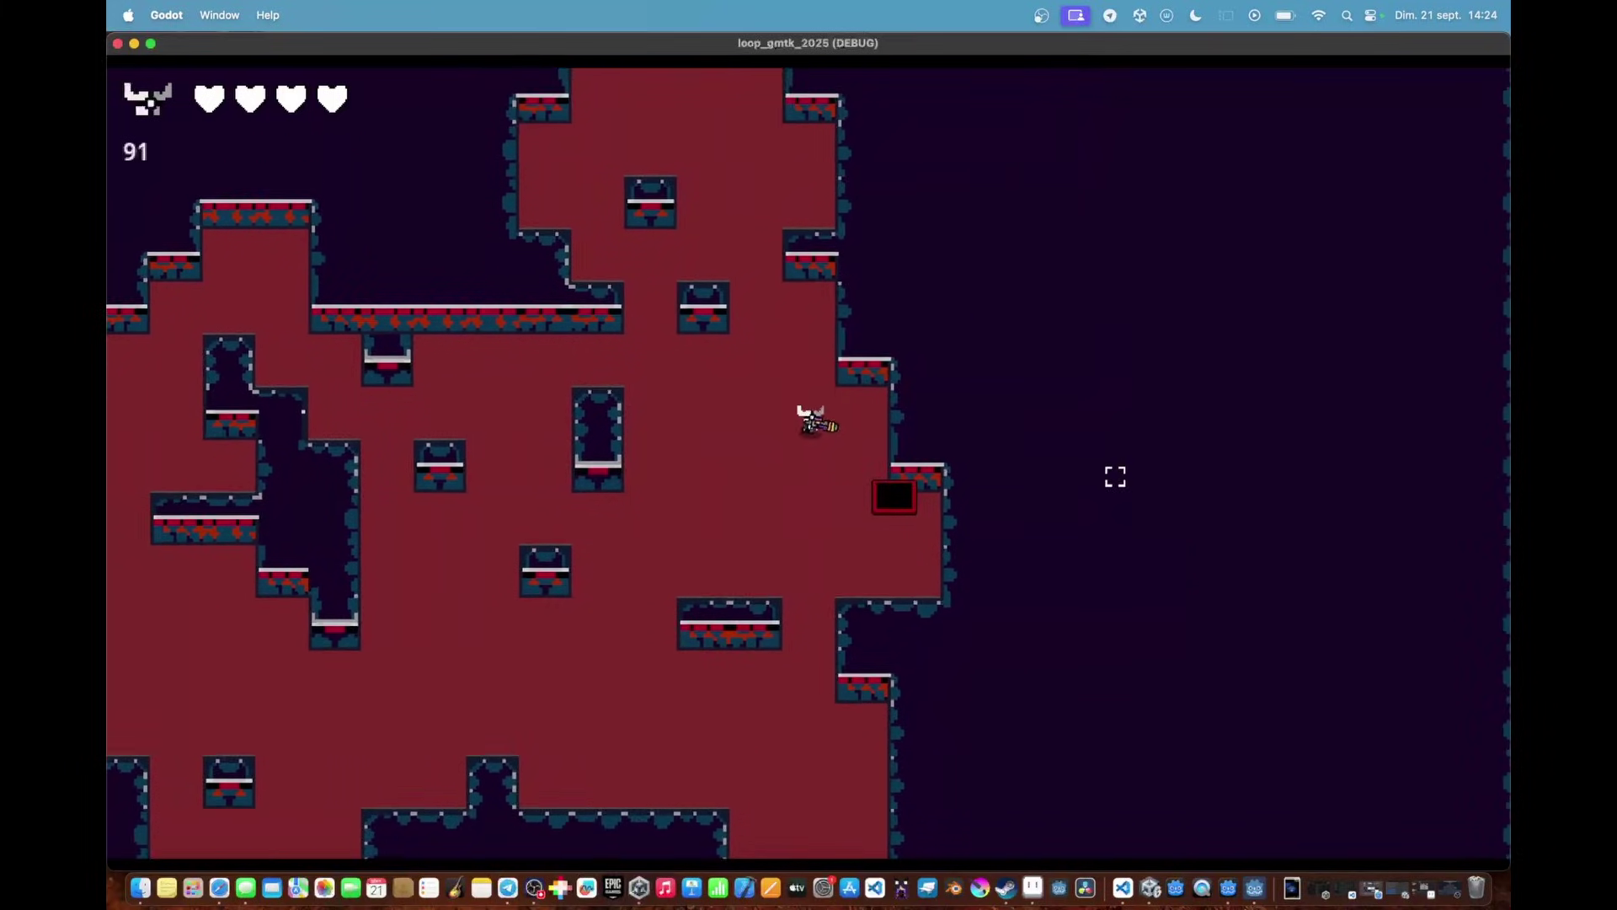
Walk back from the closed door across the main cave and down the passage to the remaining enemies in the lower room
key("a")
key("s")
key("s")
key("a")
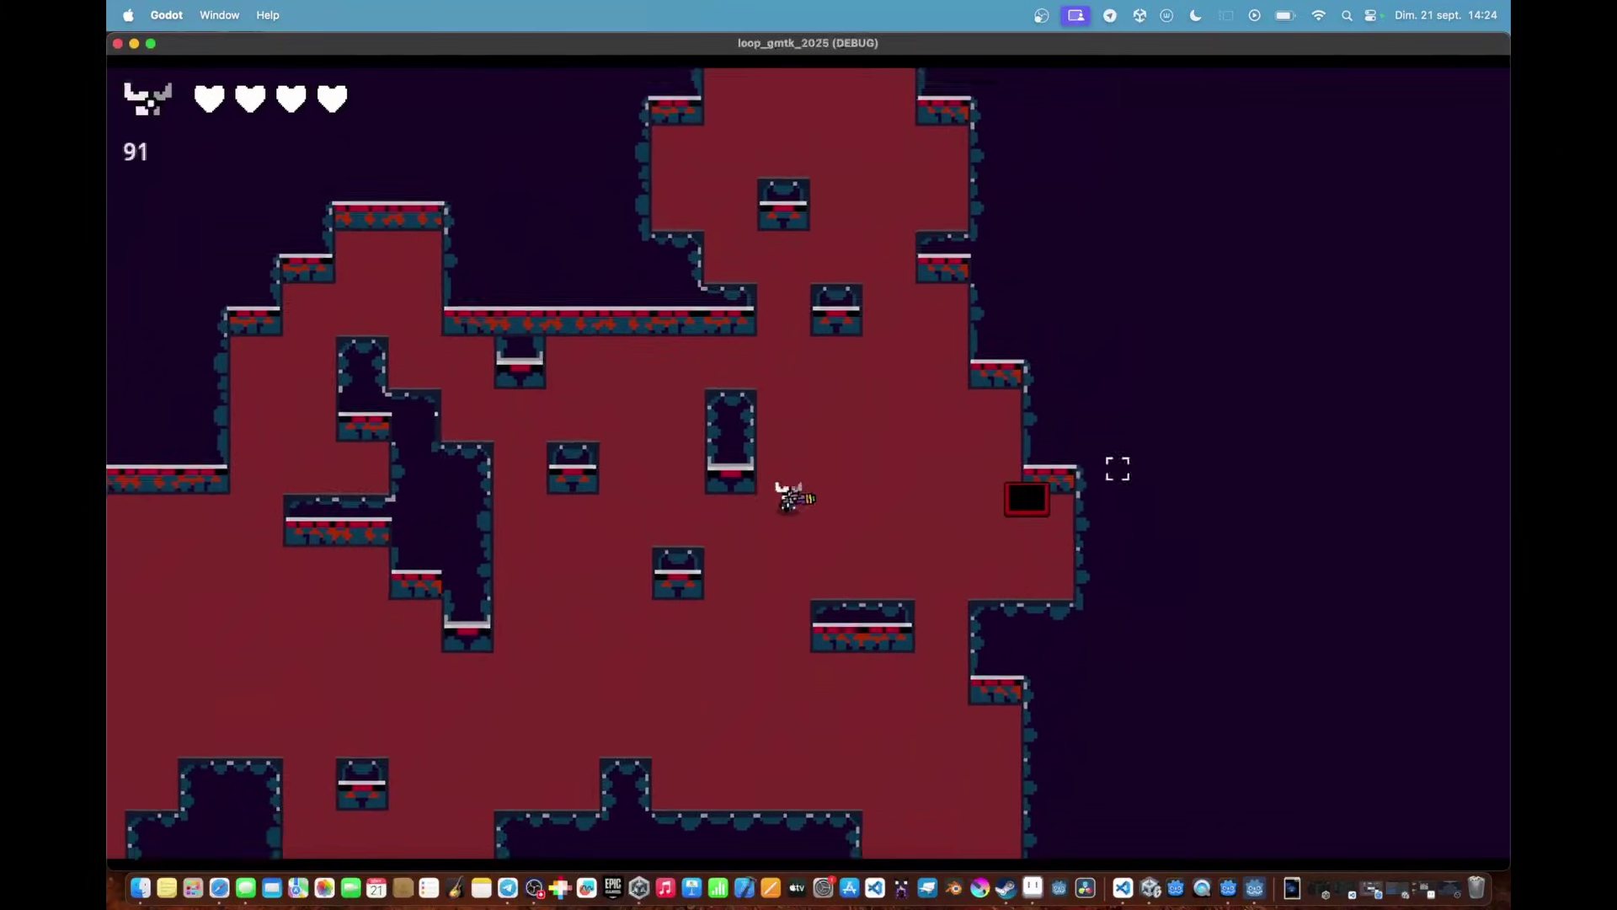
key("a")
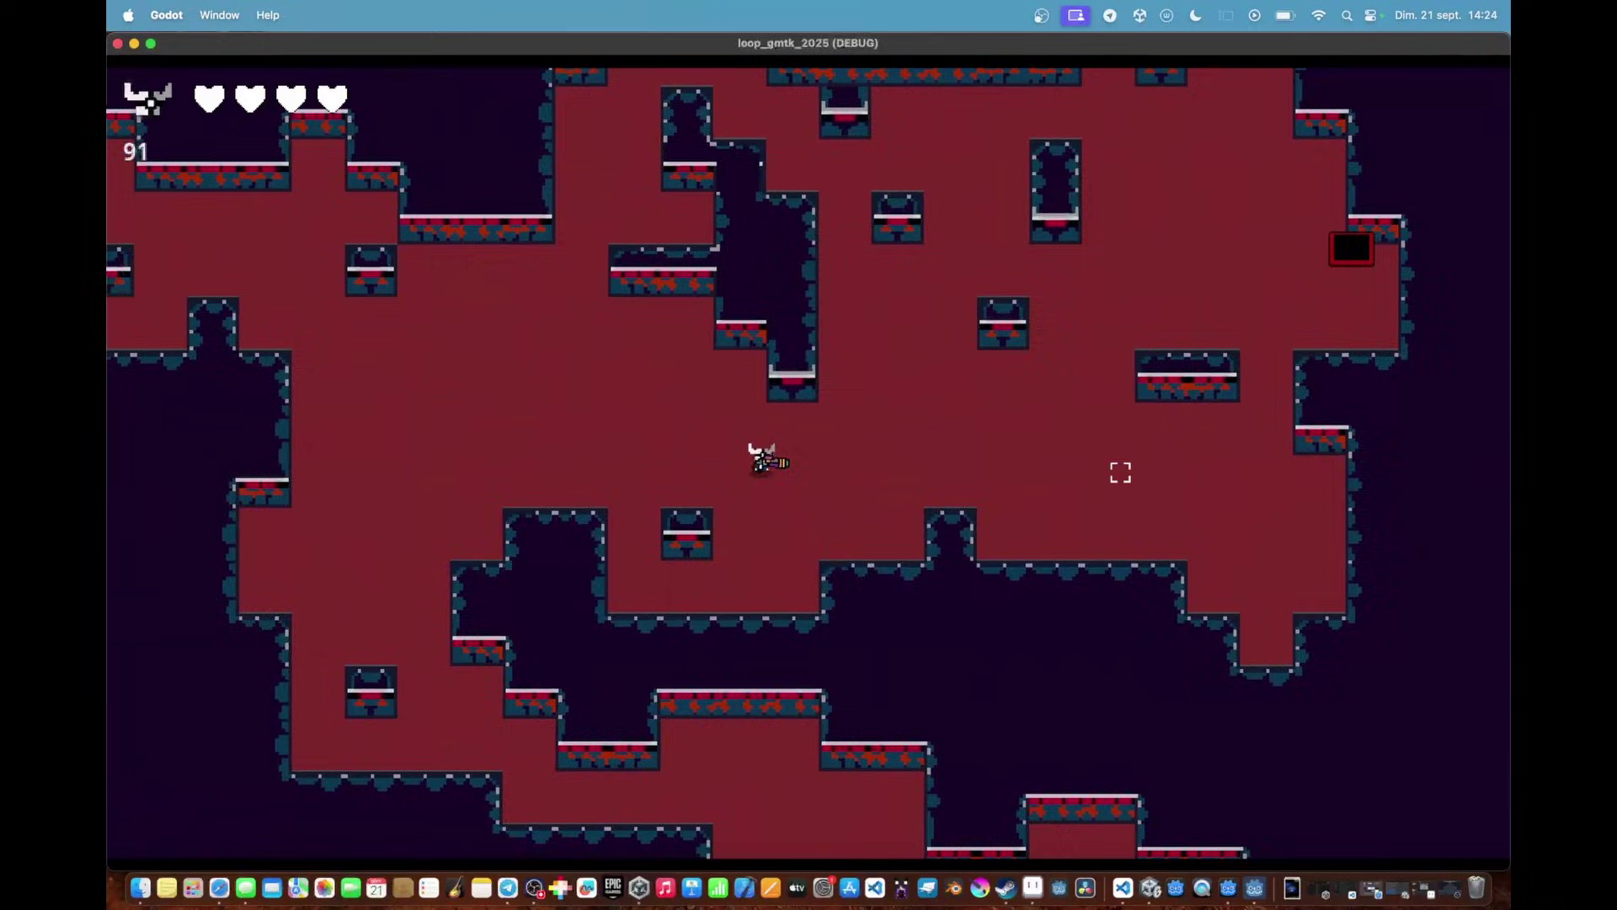
key("s")
key("a")
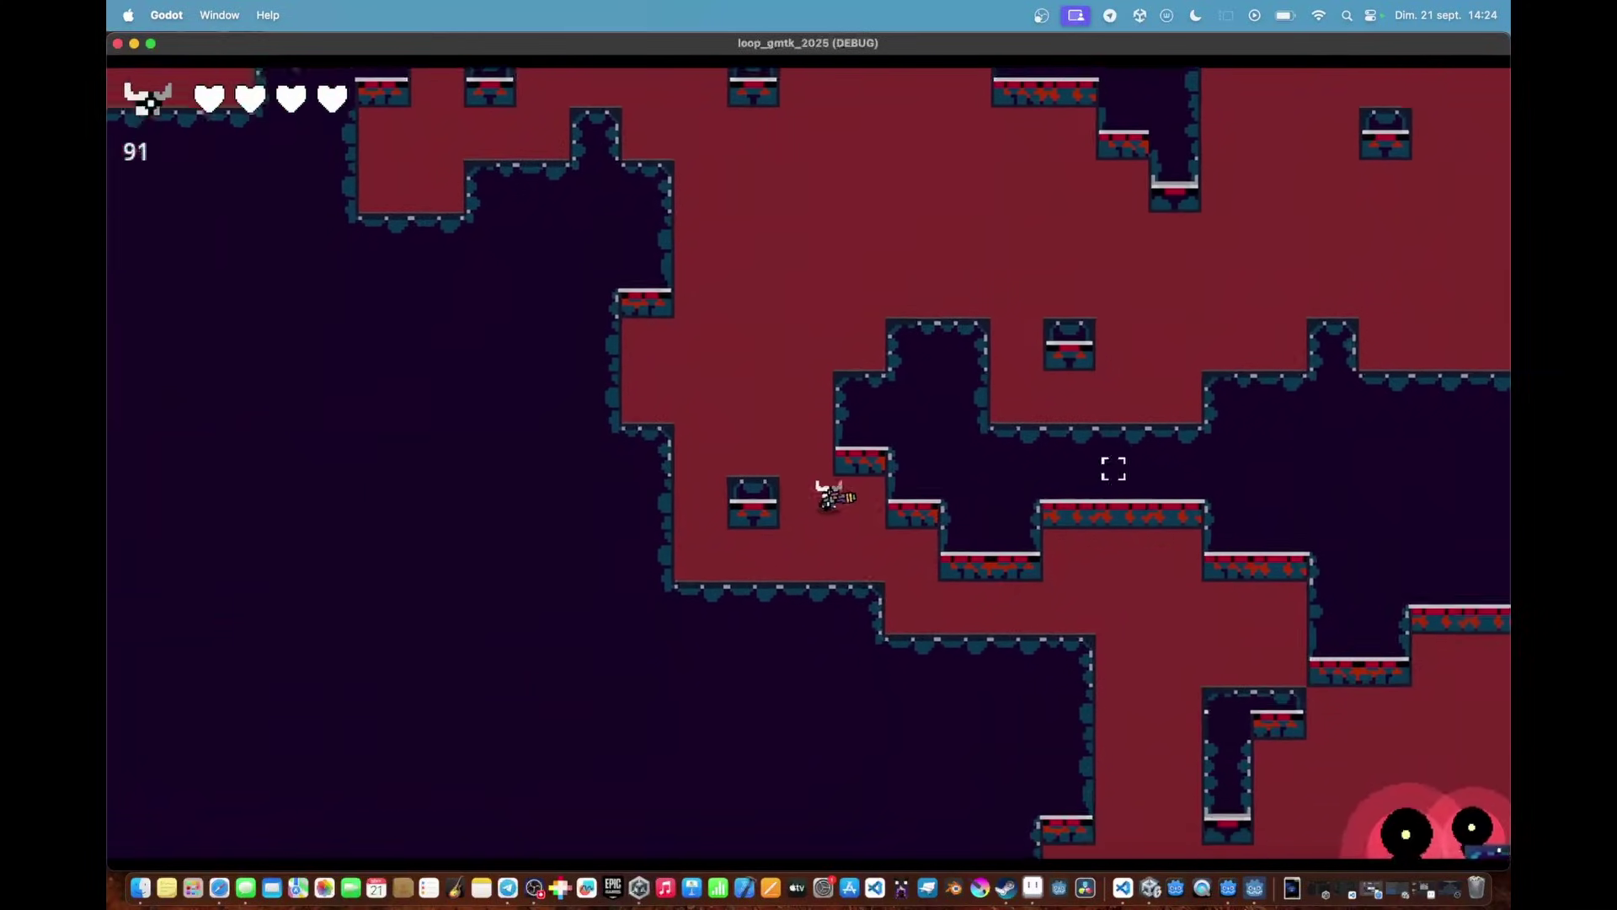
key("s")
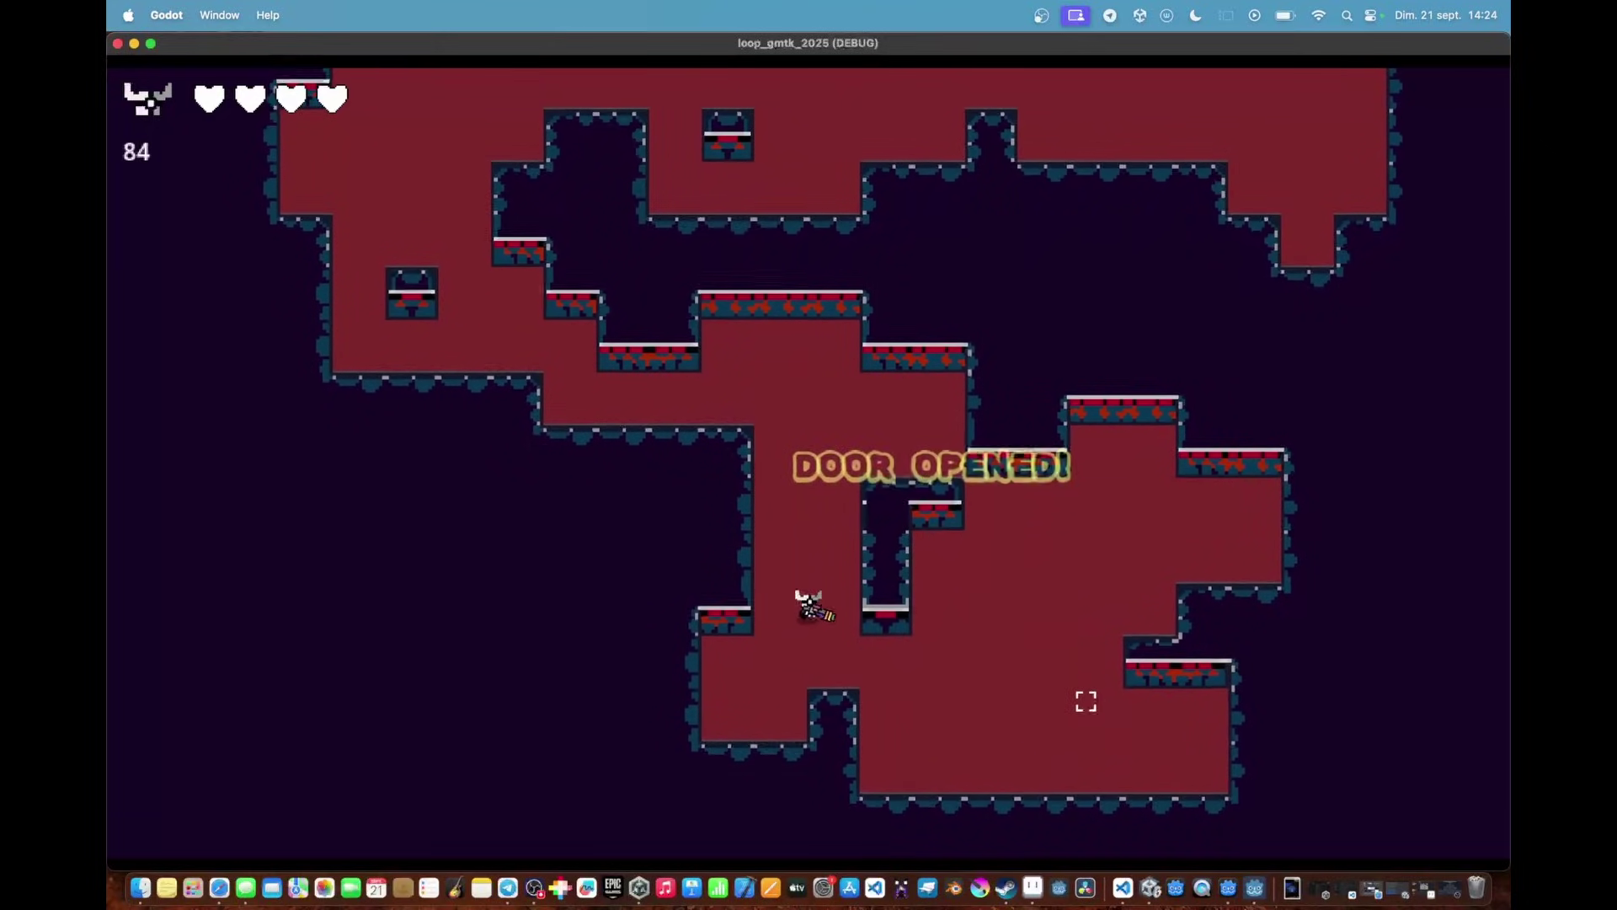
Walk the character out of the lower room through the narrow passage and back up into the main cave
key("w")
key("a")
key("s")
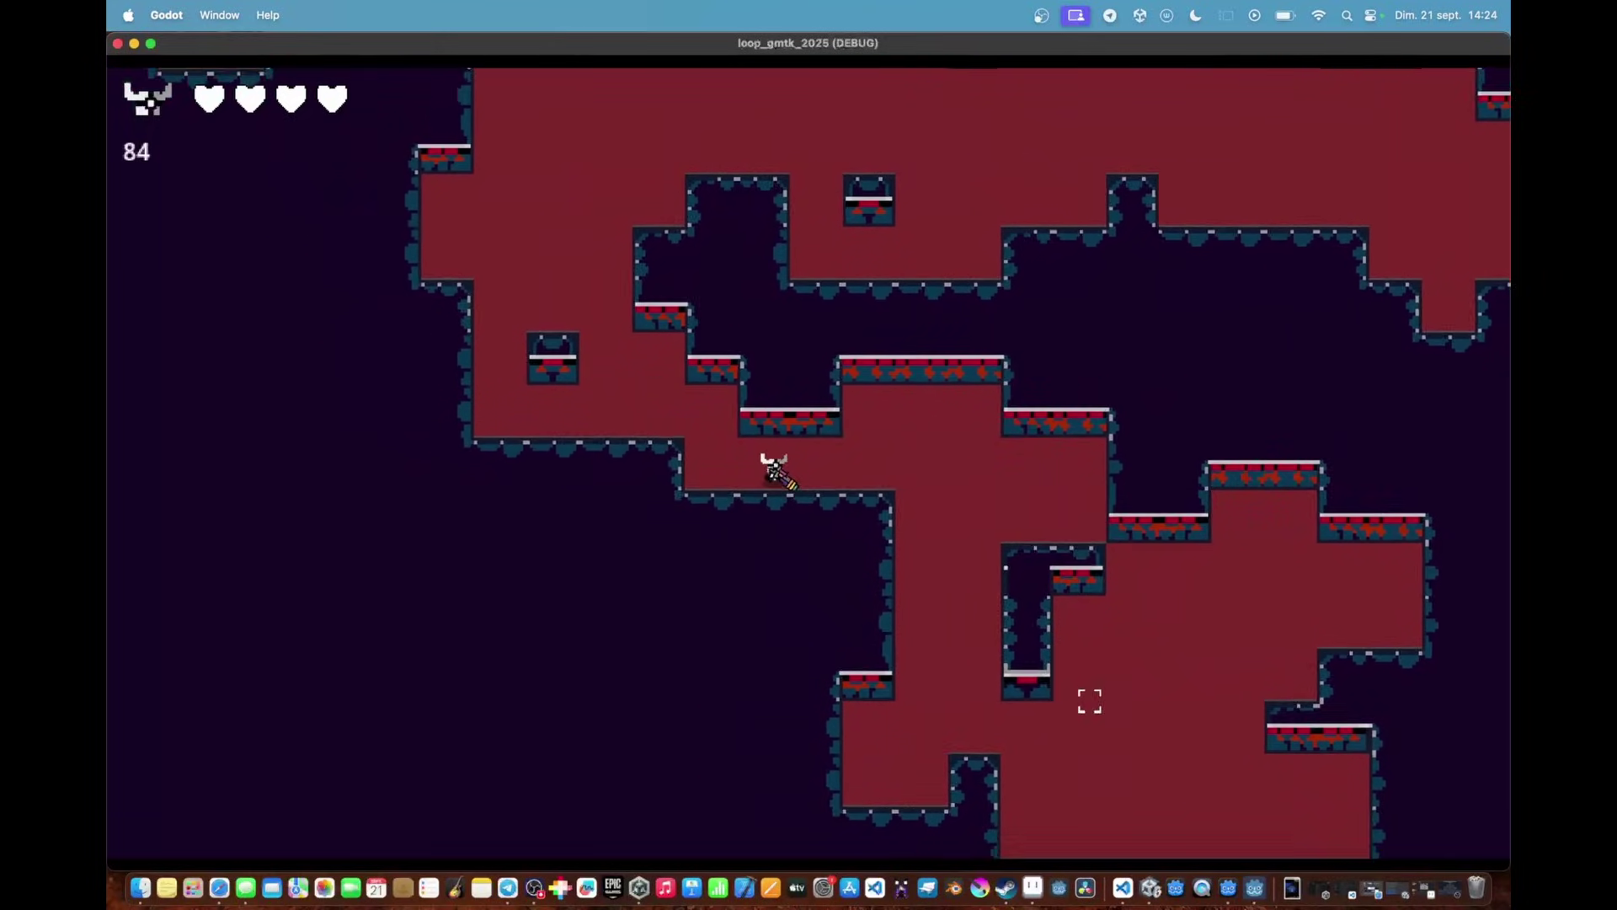
key("w")
key("w")
key("d")
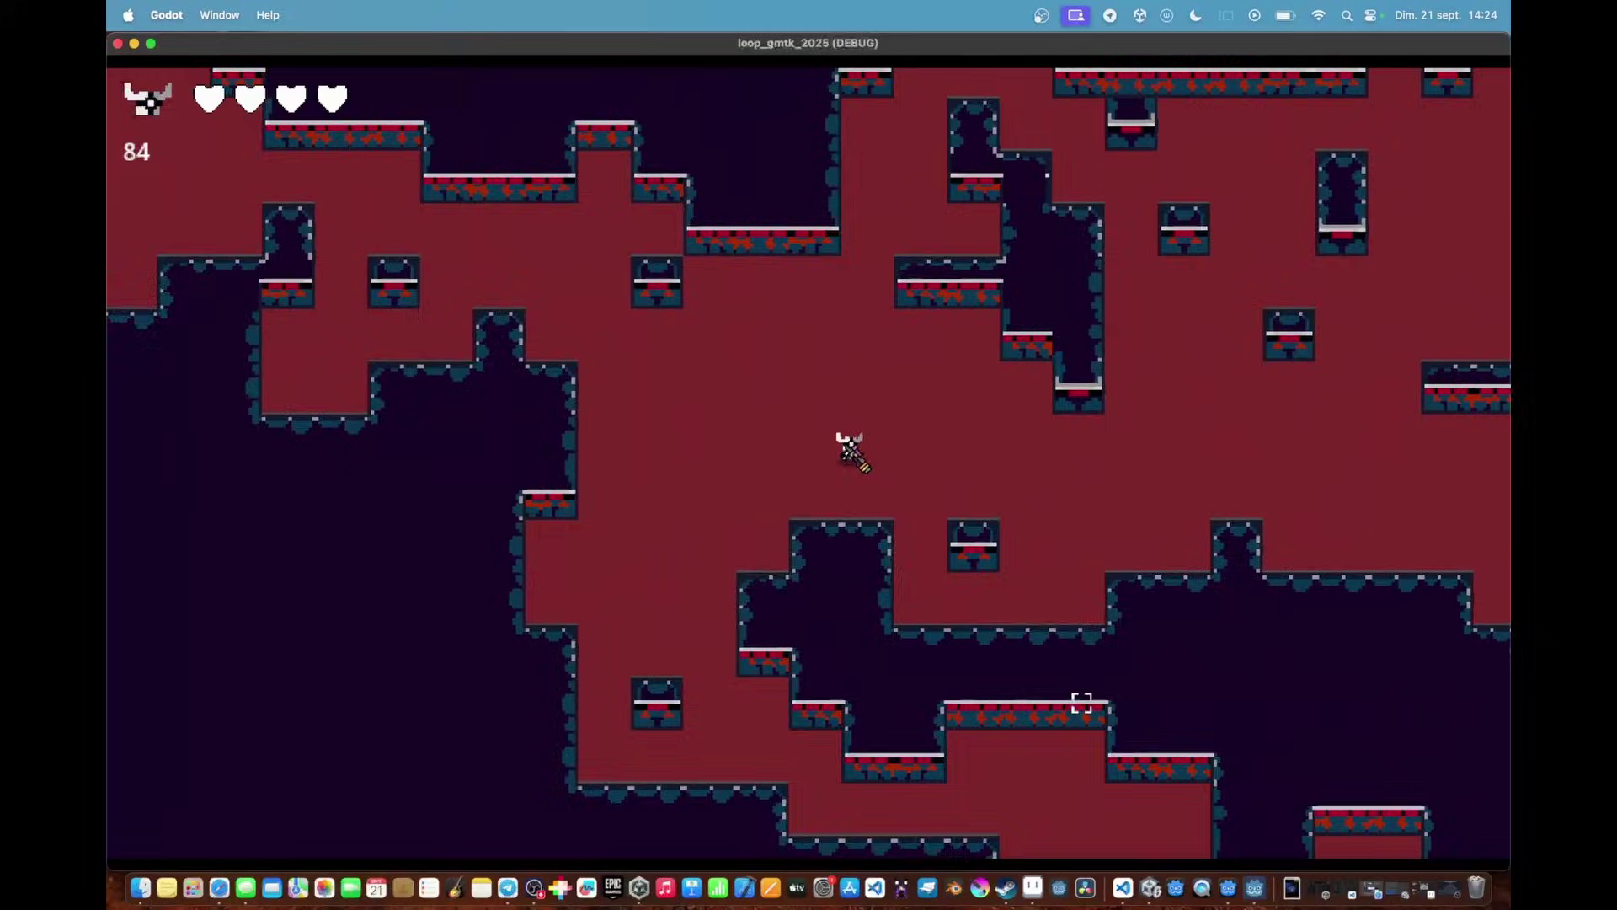
Cross the main cave between the wall blocks to the opened door
key("d")
key("w")
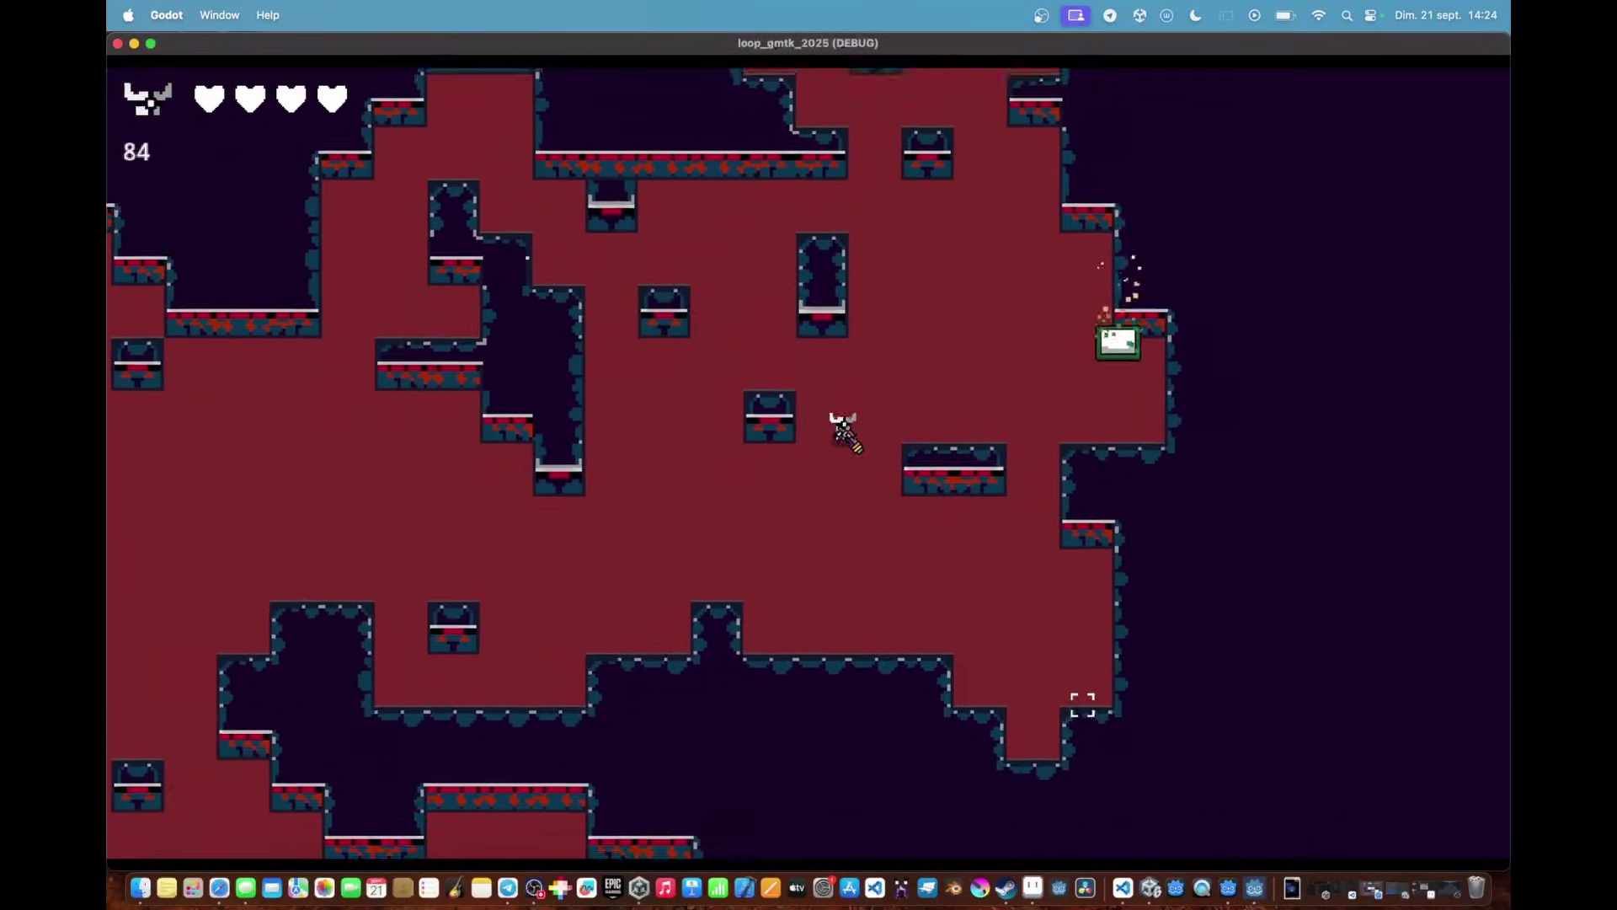
key("d")
key("a")
key("w")
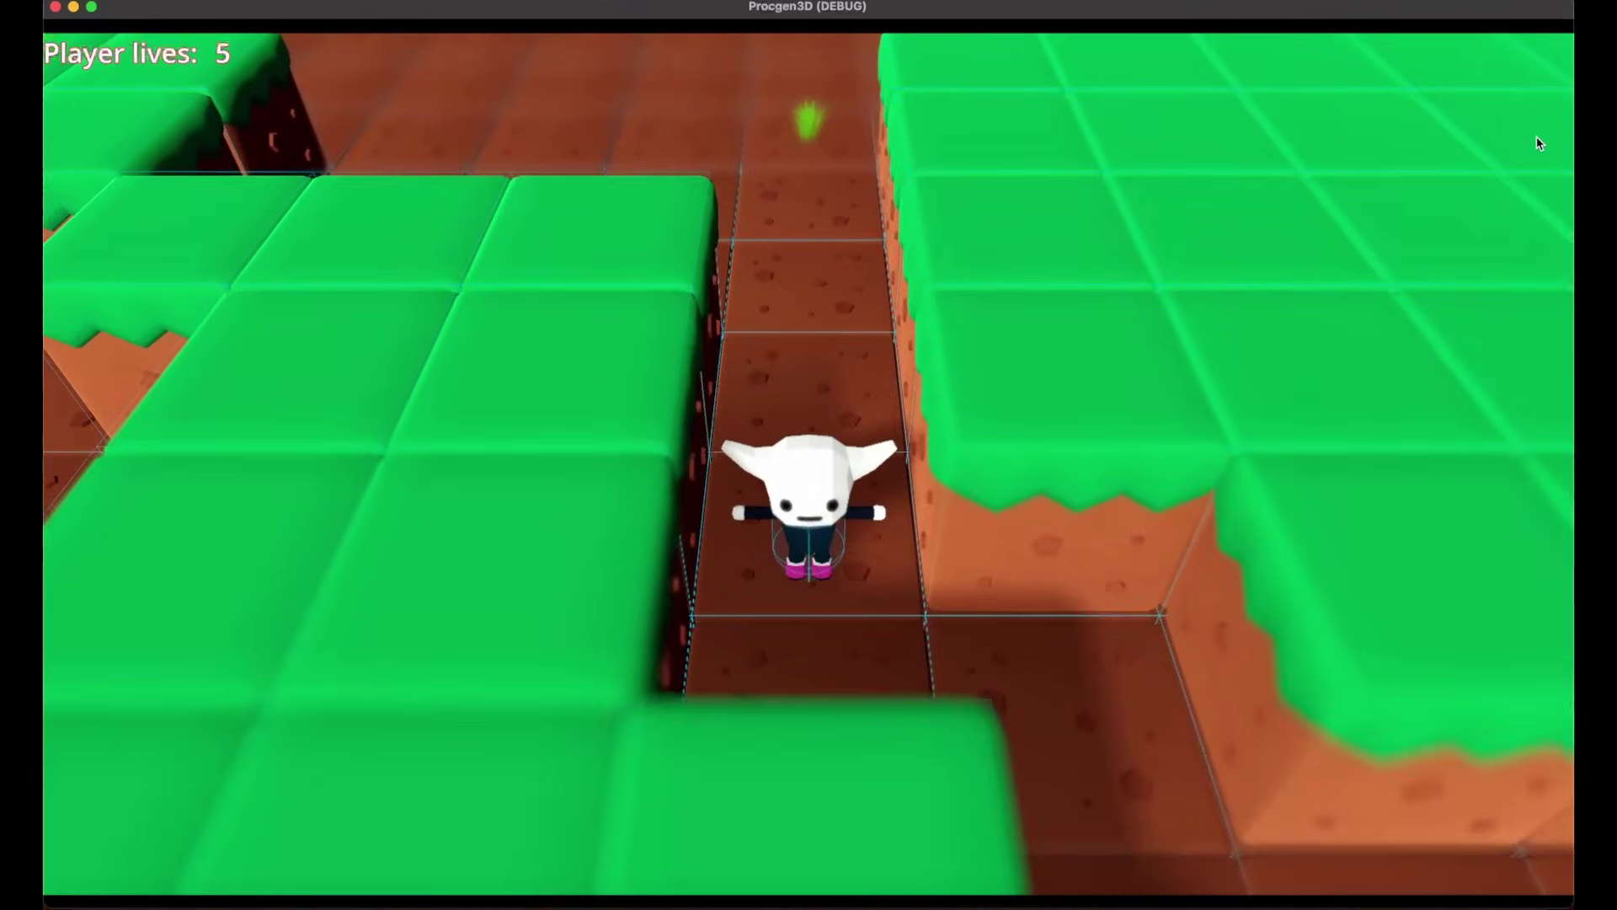
Switch to the Procgen3D game and walk the white-headed character past the grass-topped blocks onto the open dirt floor
key("Down")
key("Right")
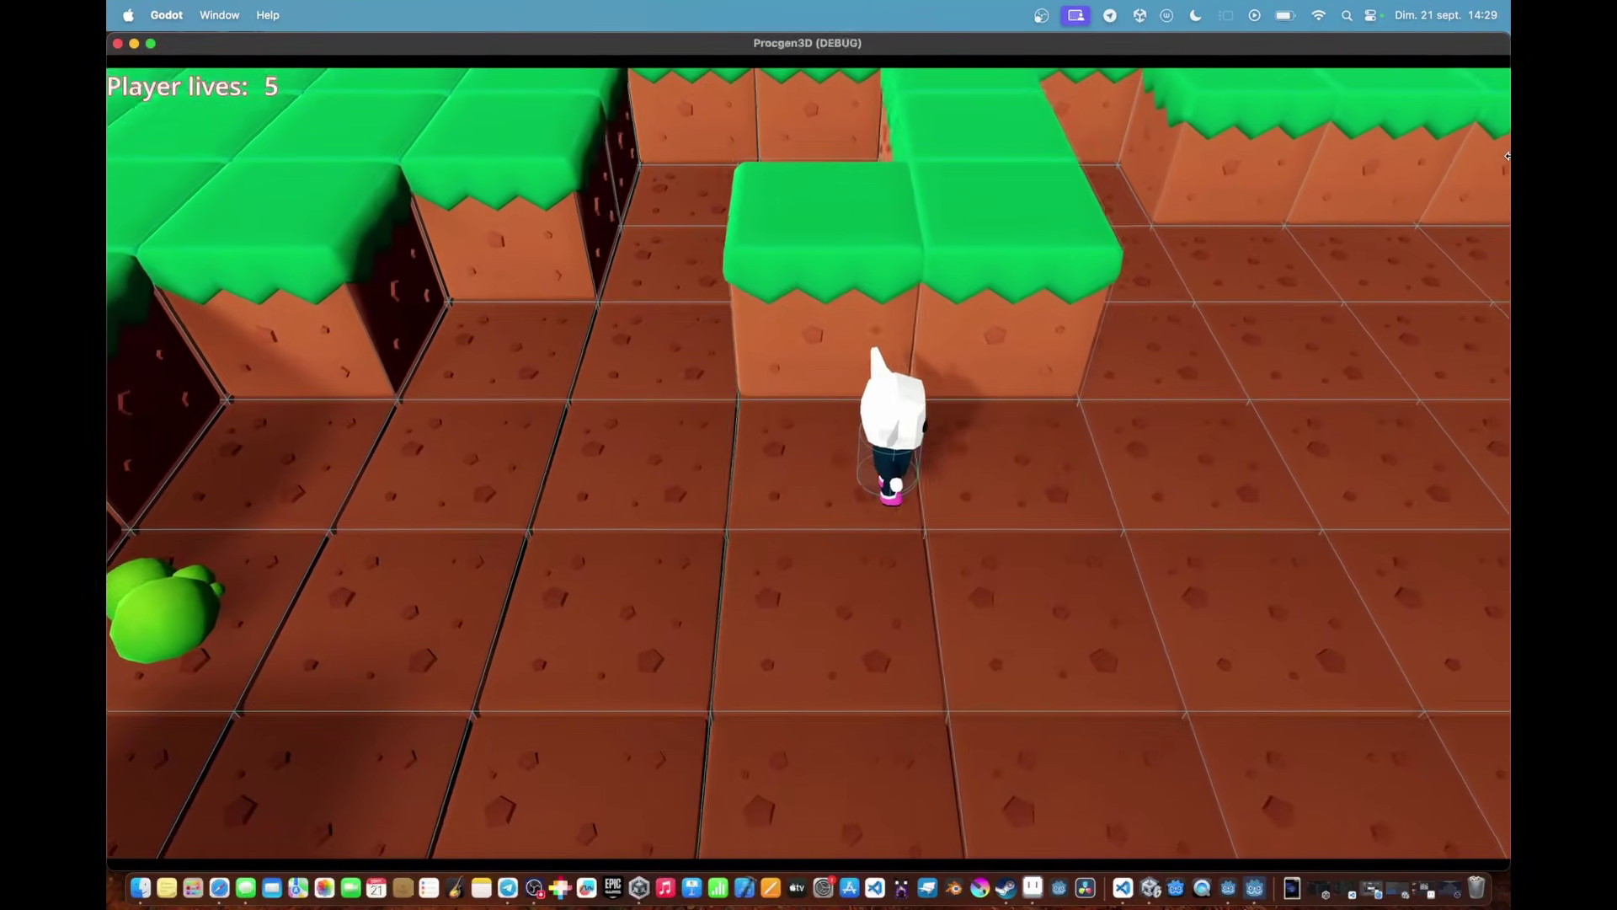
key("Down")
key("Up")
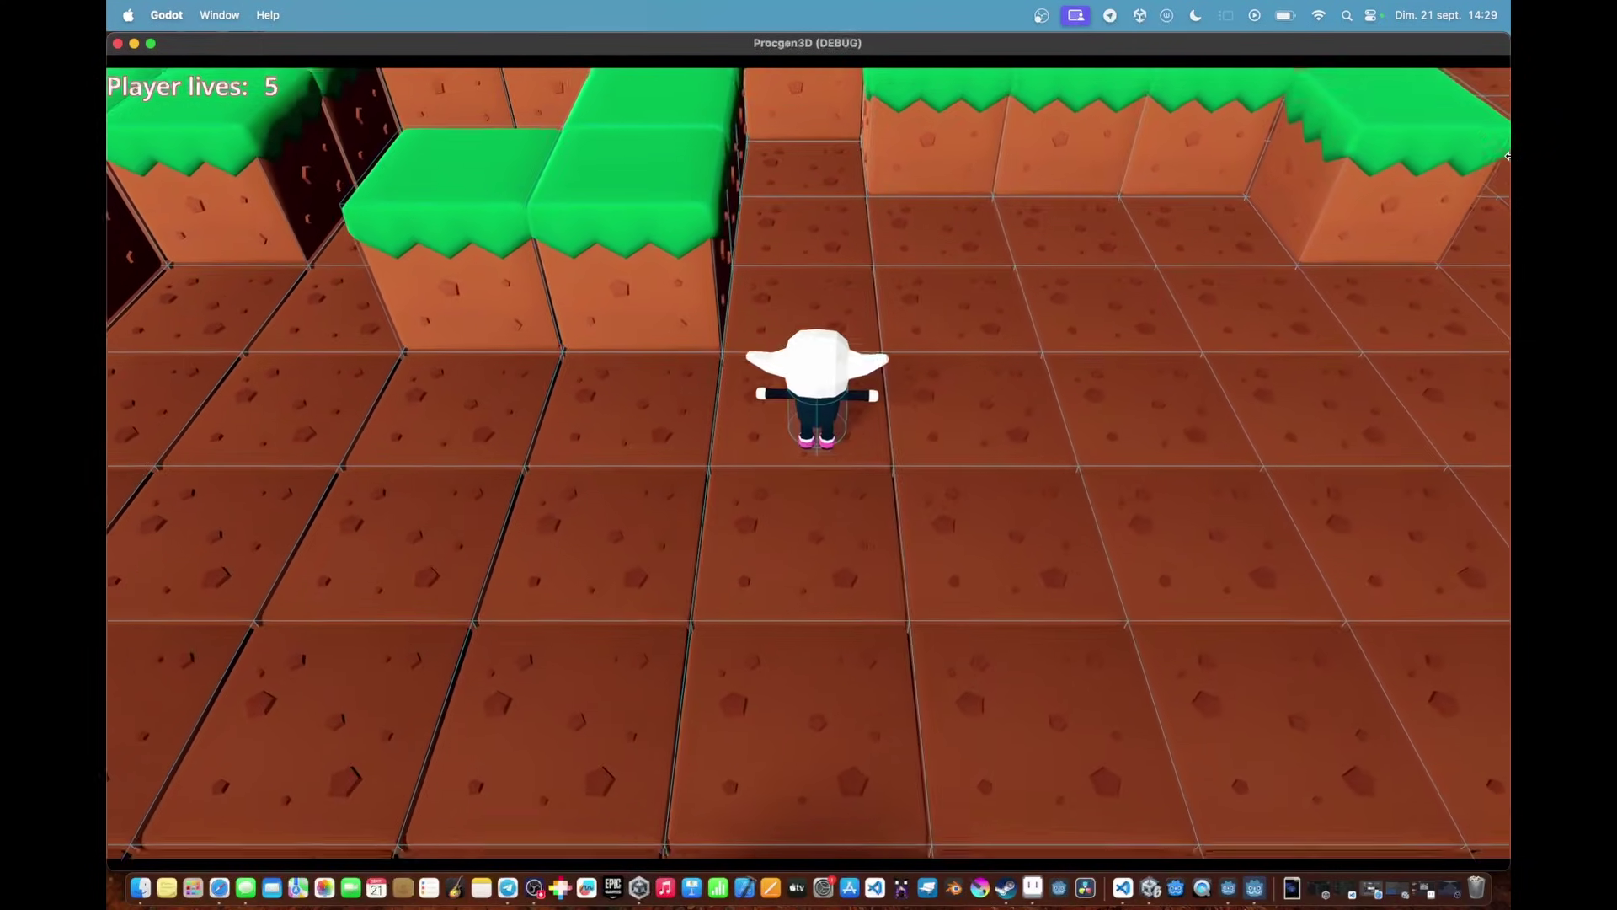
key("Right")
key("Down")
key("s")
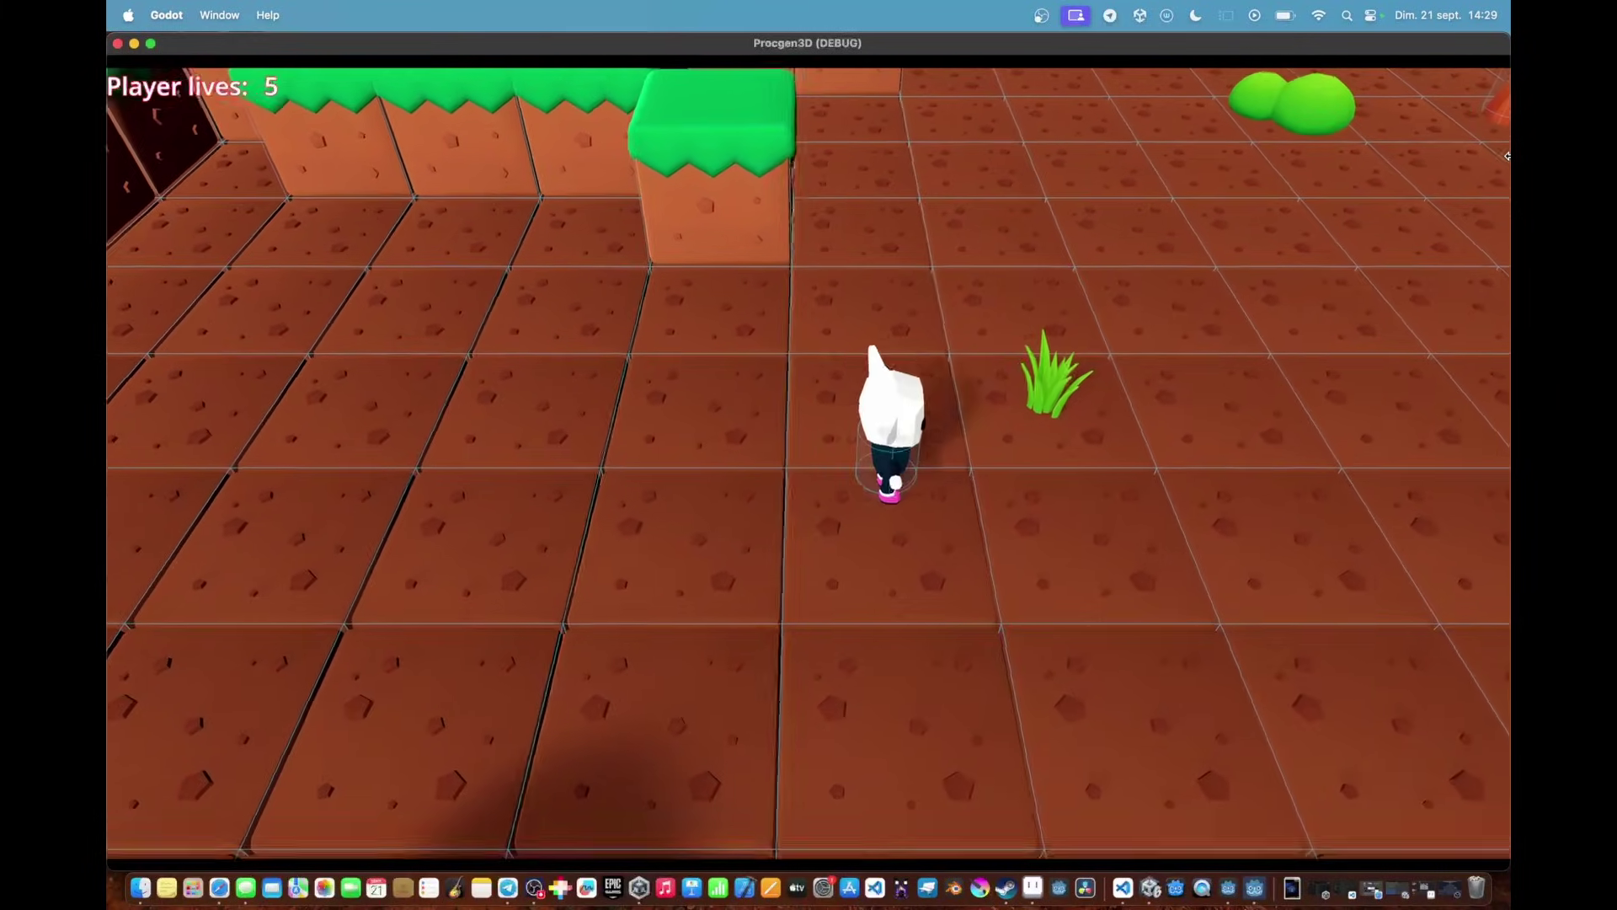
Walk the white-headed character over the open dirt floor past the grass tufts and bushes to the trees
key("w")
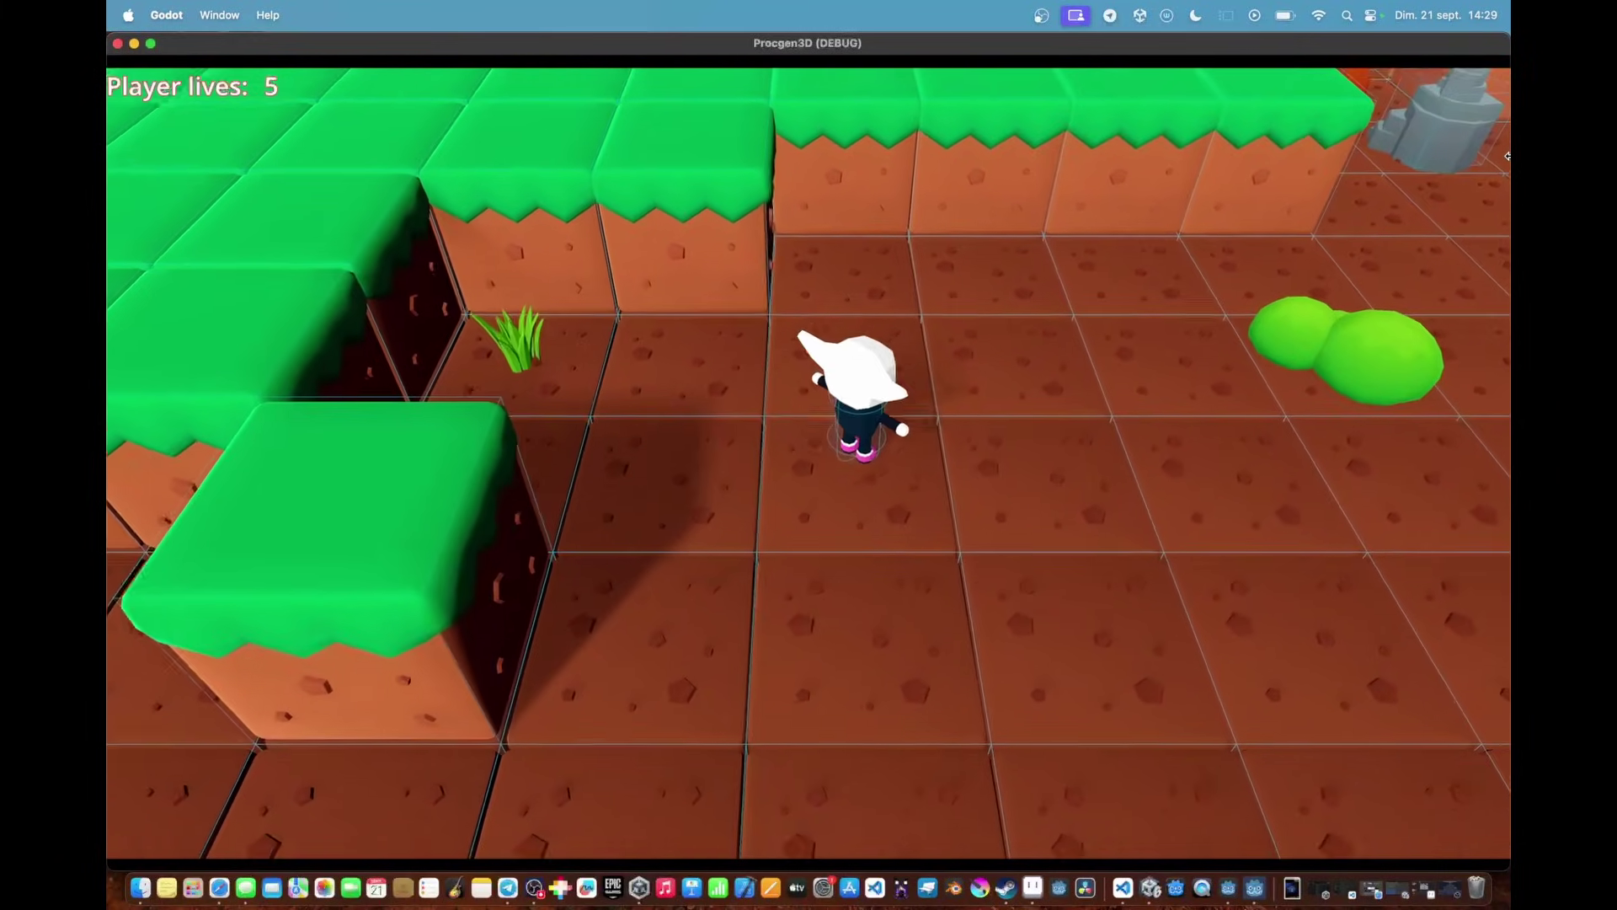
key("s")
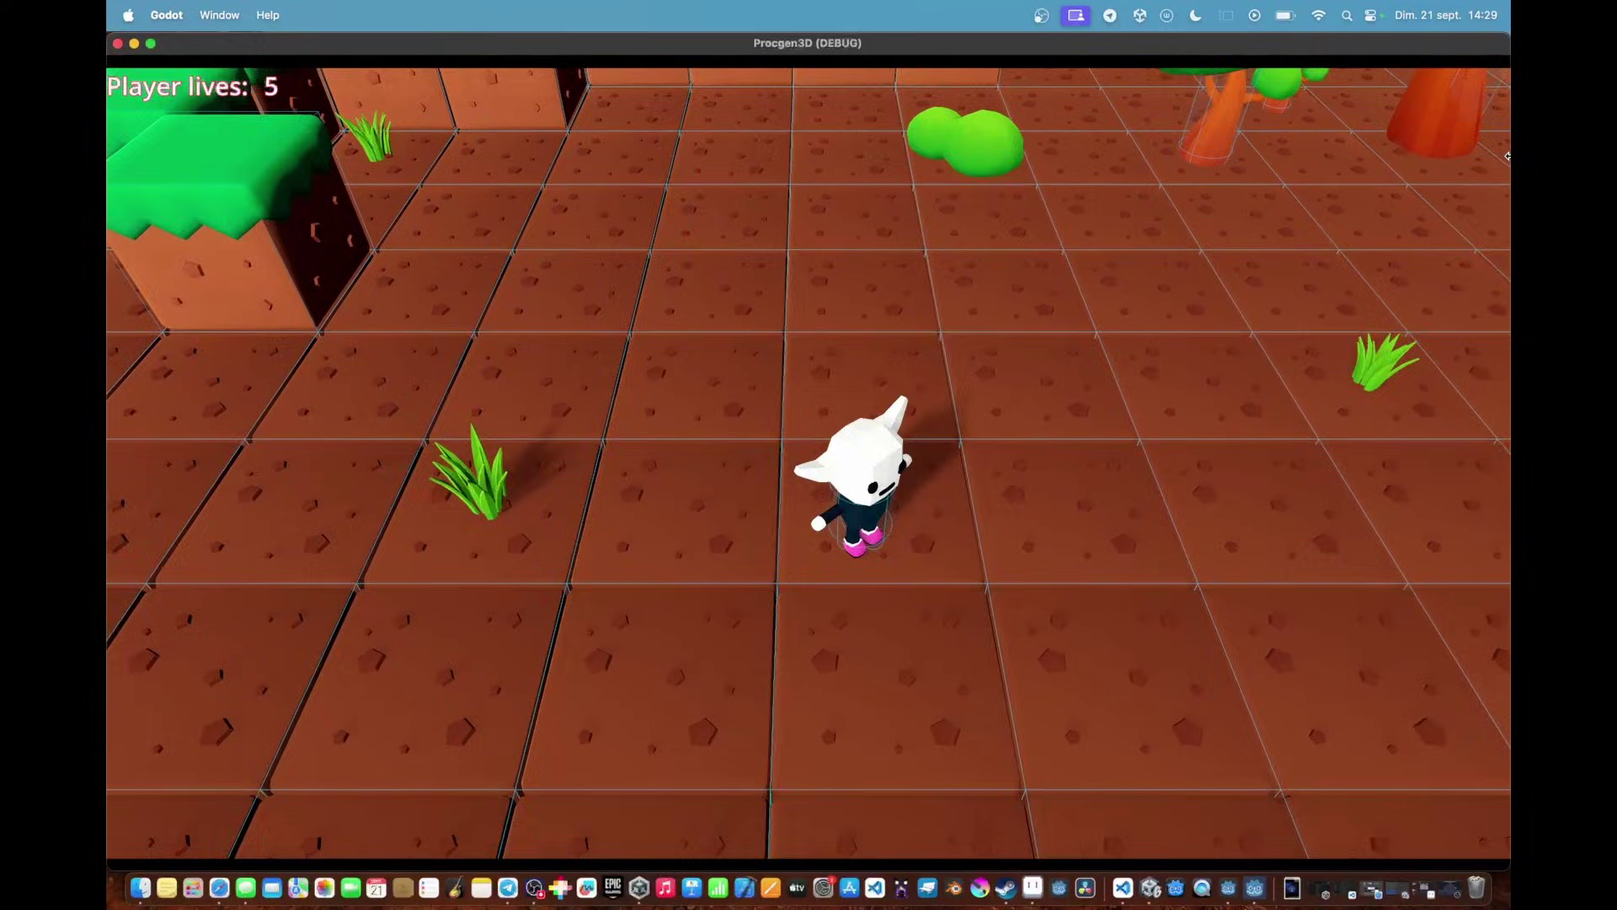
key("w")
key("d")
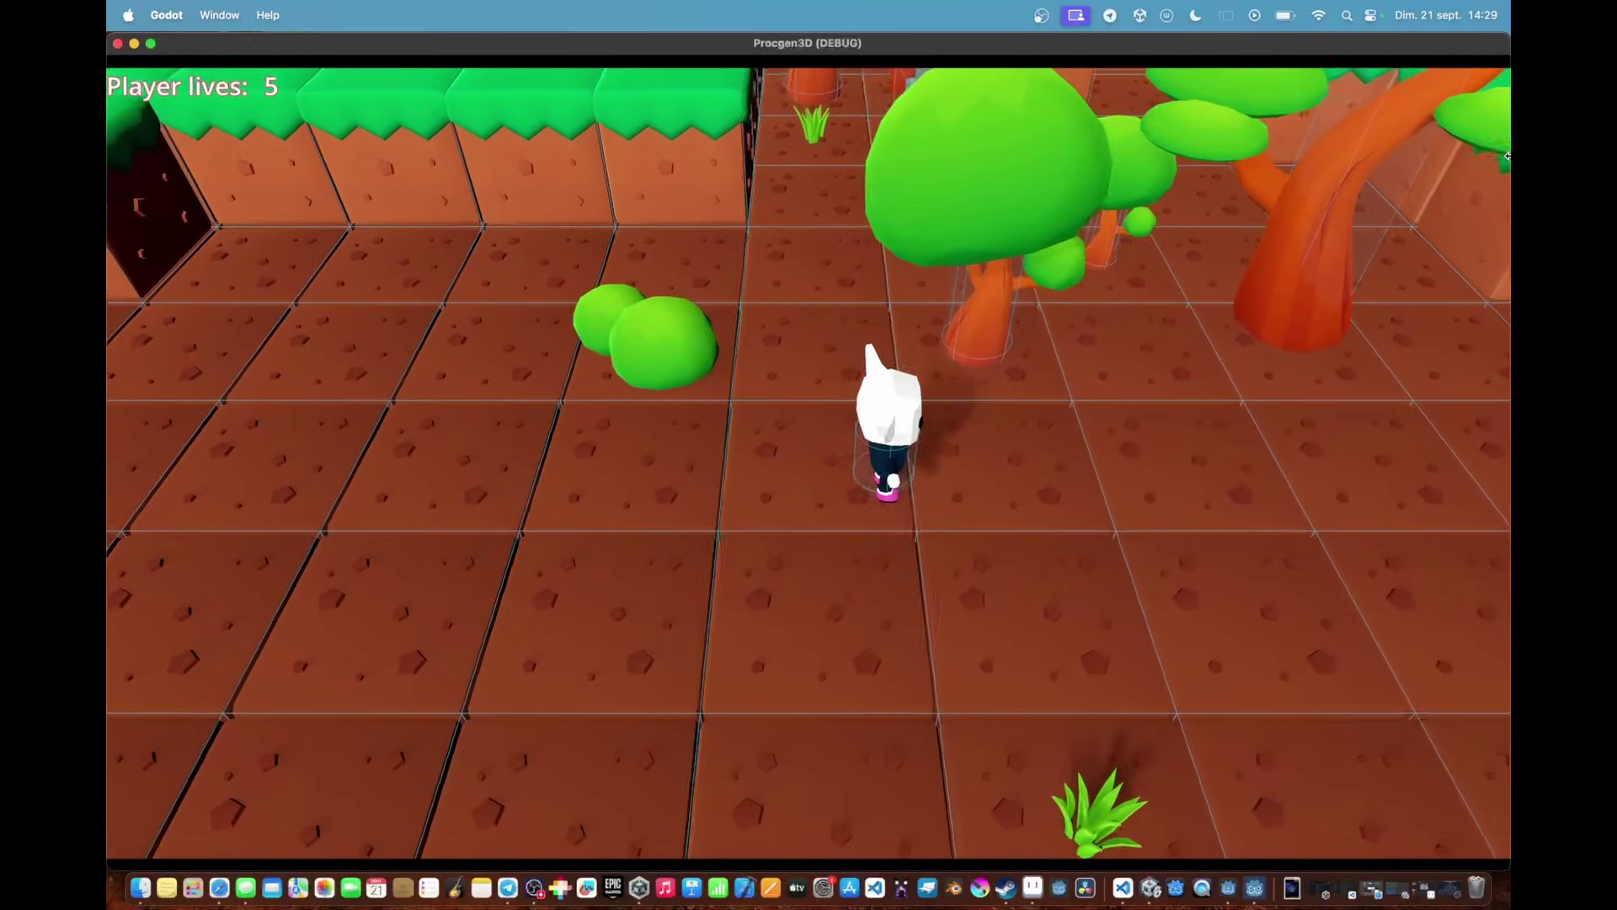
Walk the white-headed character over the open dirt floor away from the trees
key("s")
key("s")
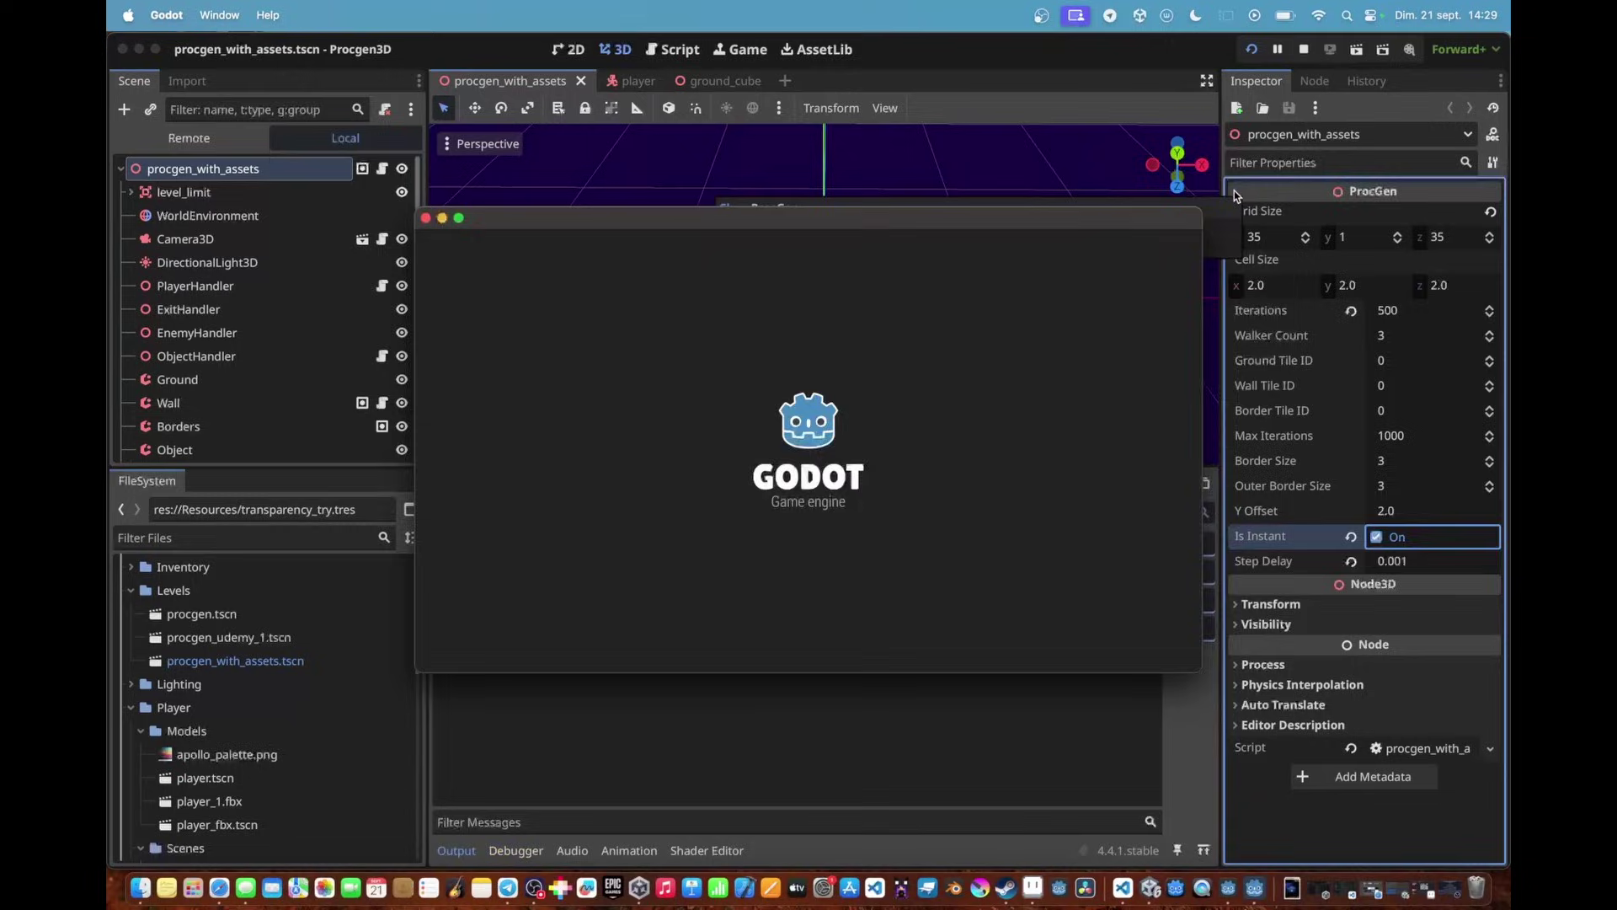
Enlarge the relaunched Procgen3D game window and walk the character out of the walled starting alcove
double_click(1021, 222)
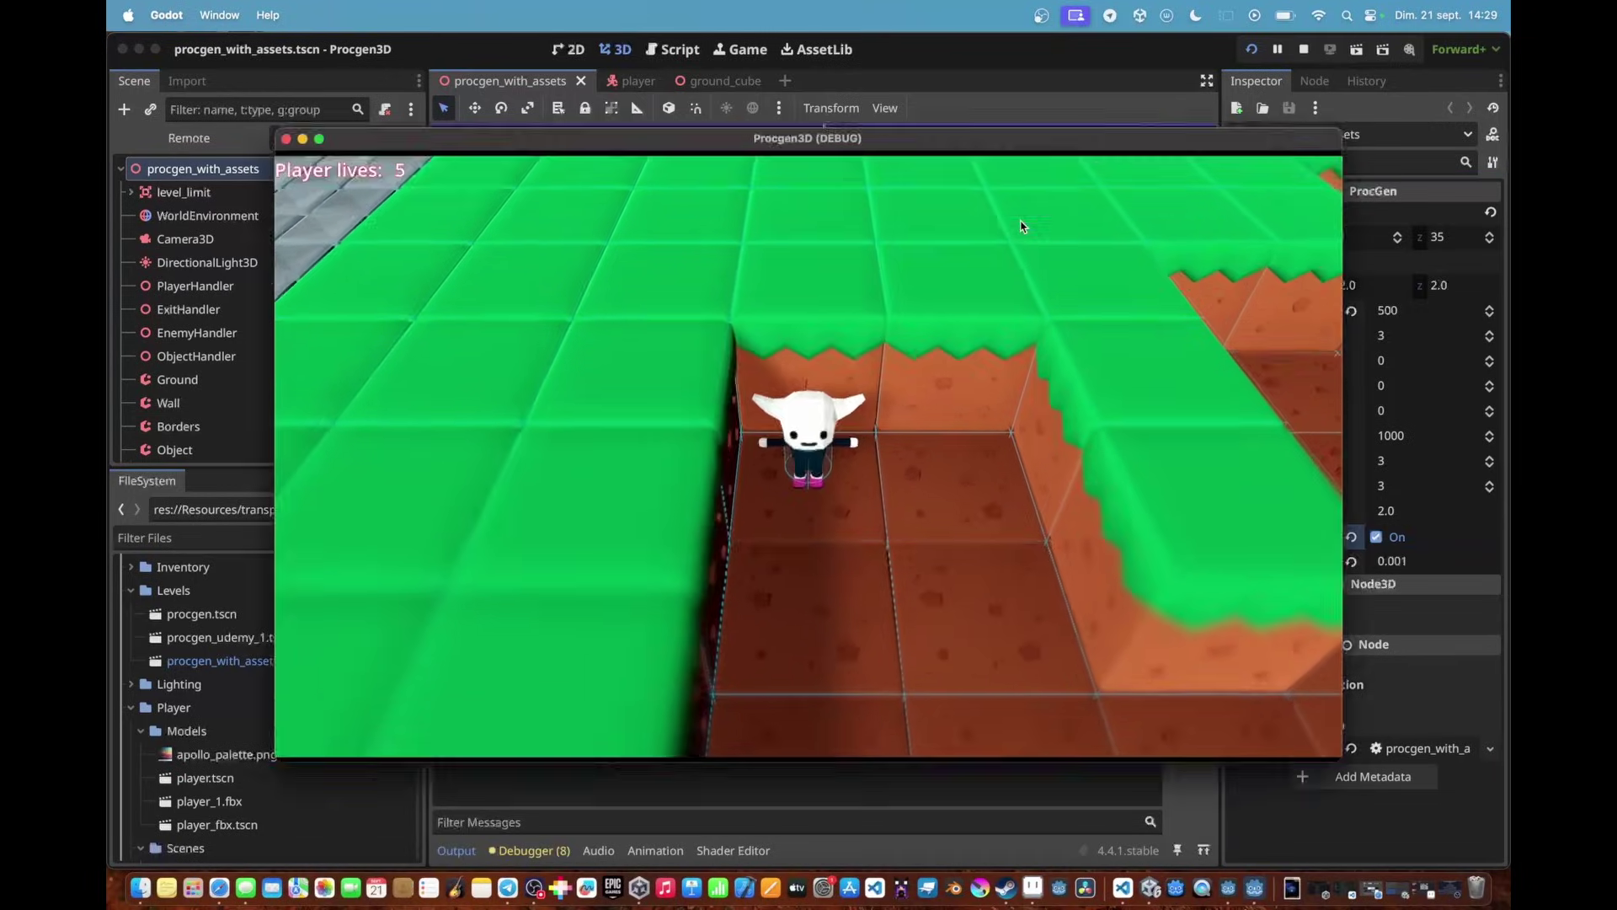
key("d")
key("s")
key("s")
scroll(1020, 226, "down", 5)
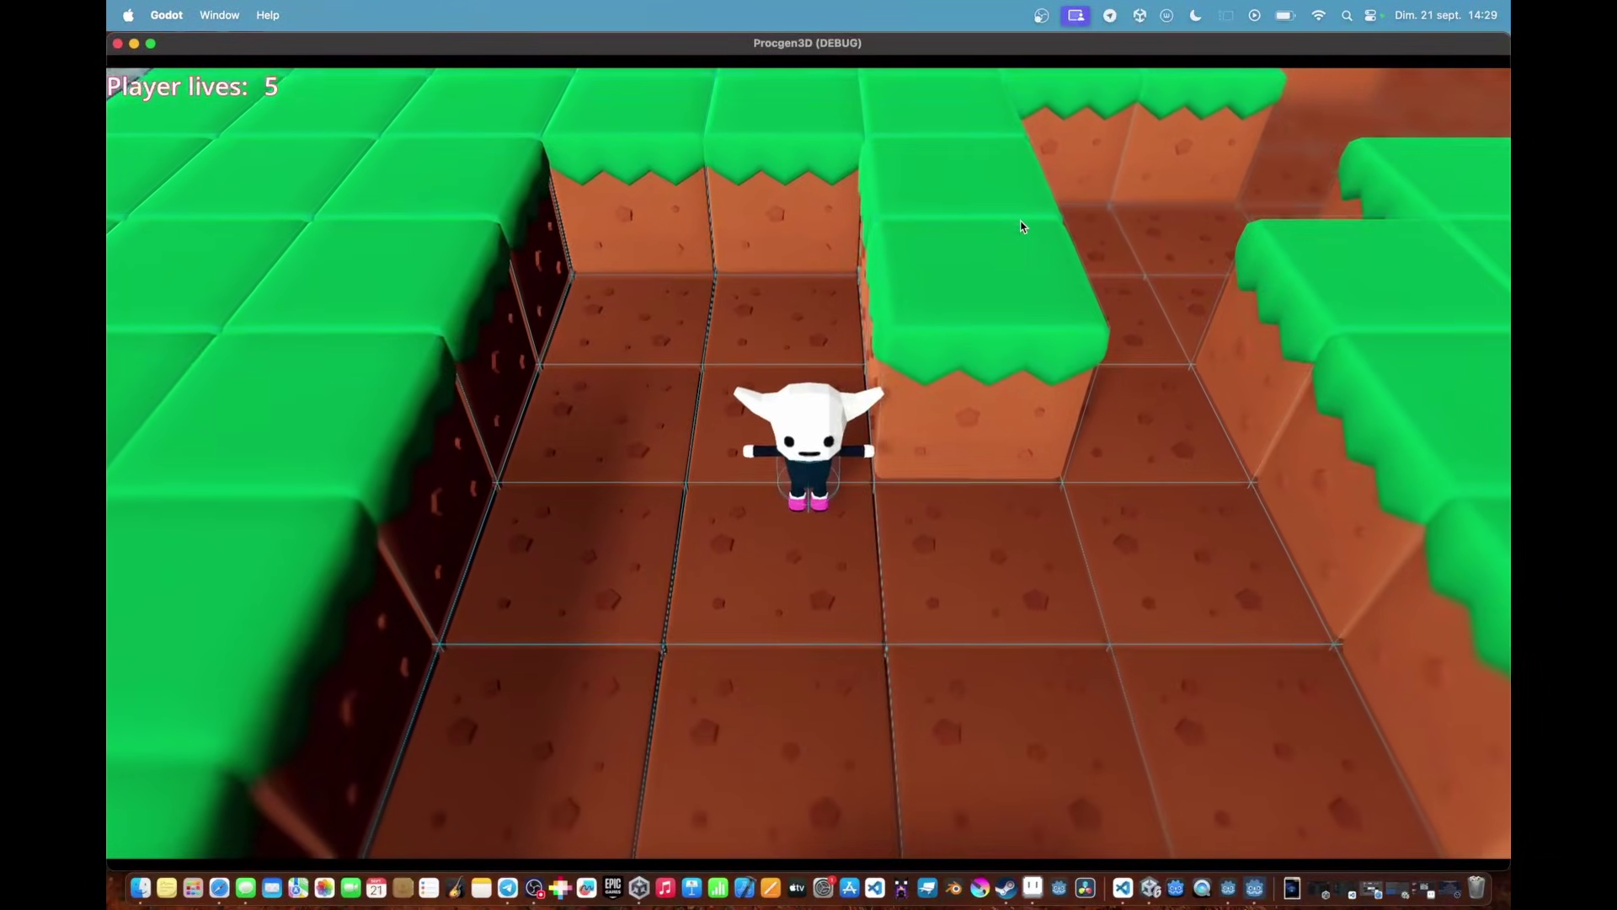
Walk the character around the grass block, up the narrow passage past the rock and tree, and onto the open dirt floor
key("d")
key("w")
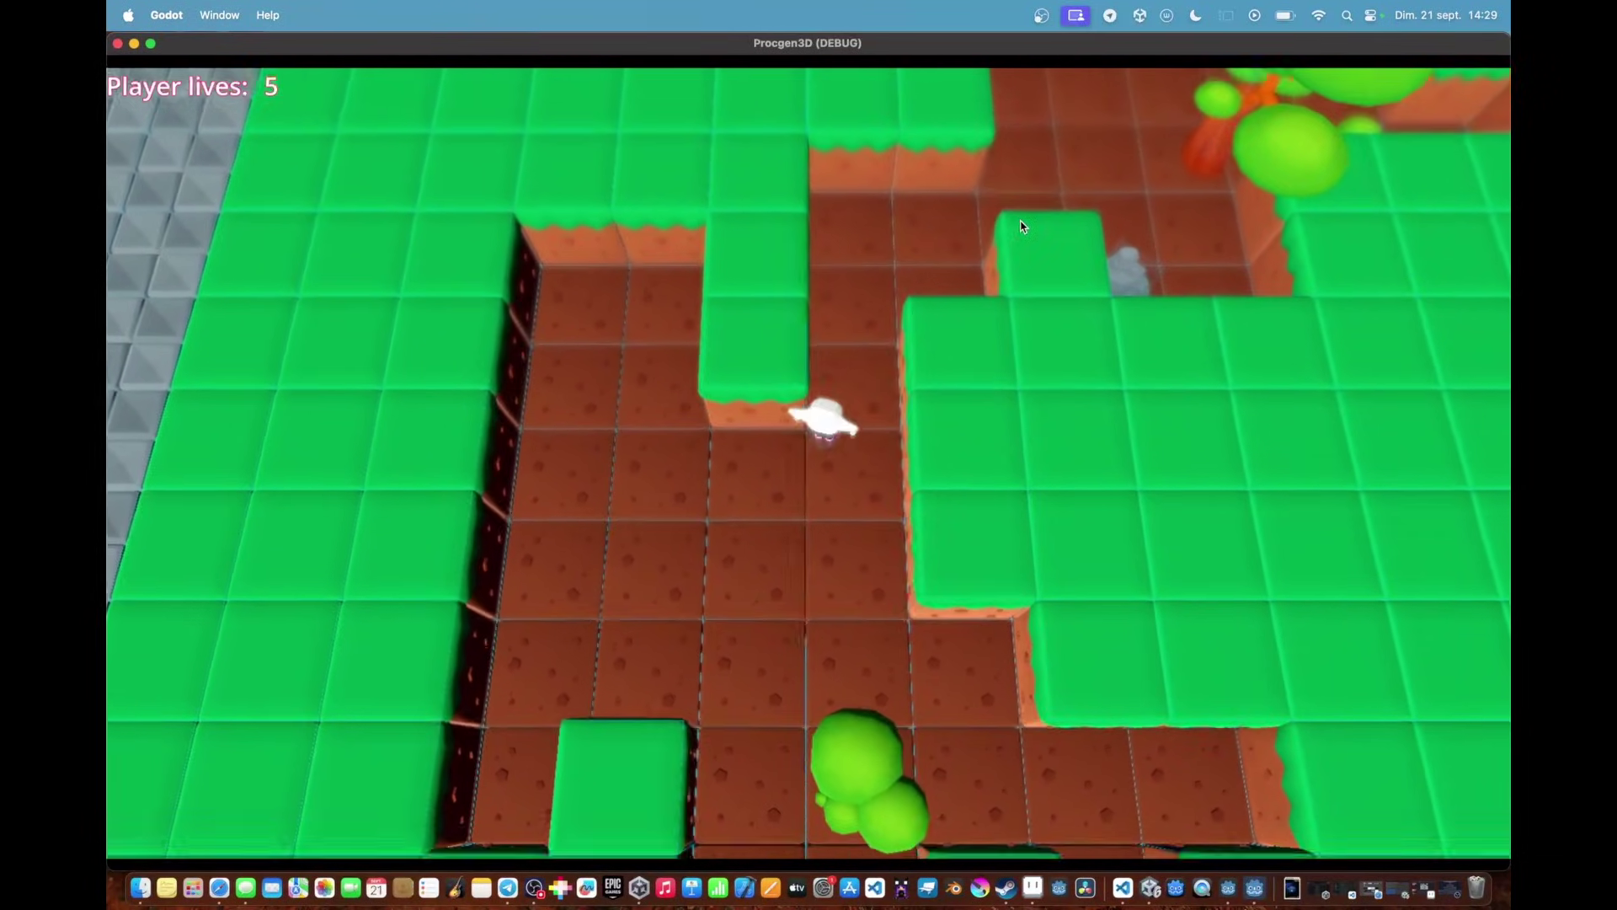
key("w")
key("d")
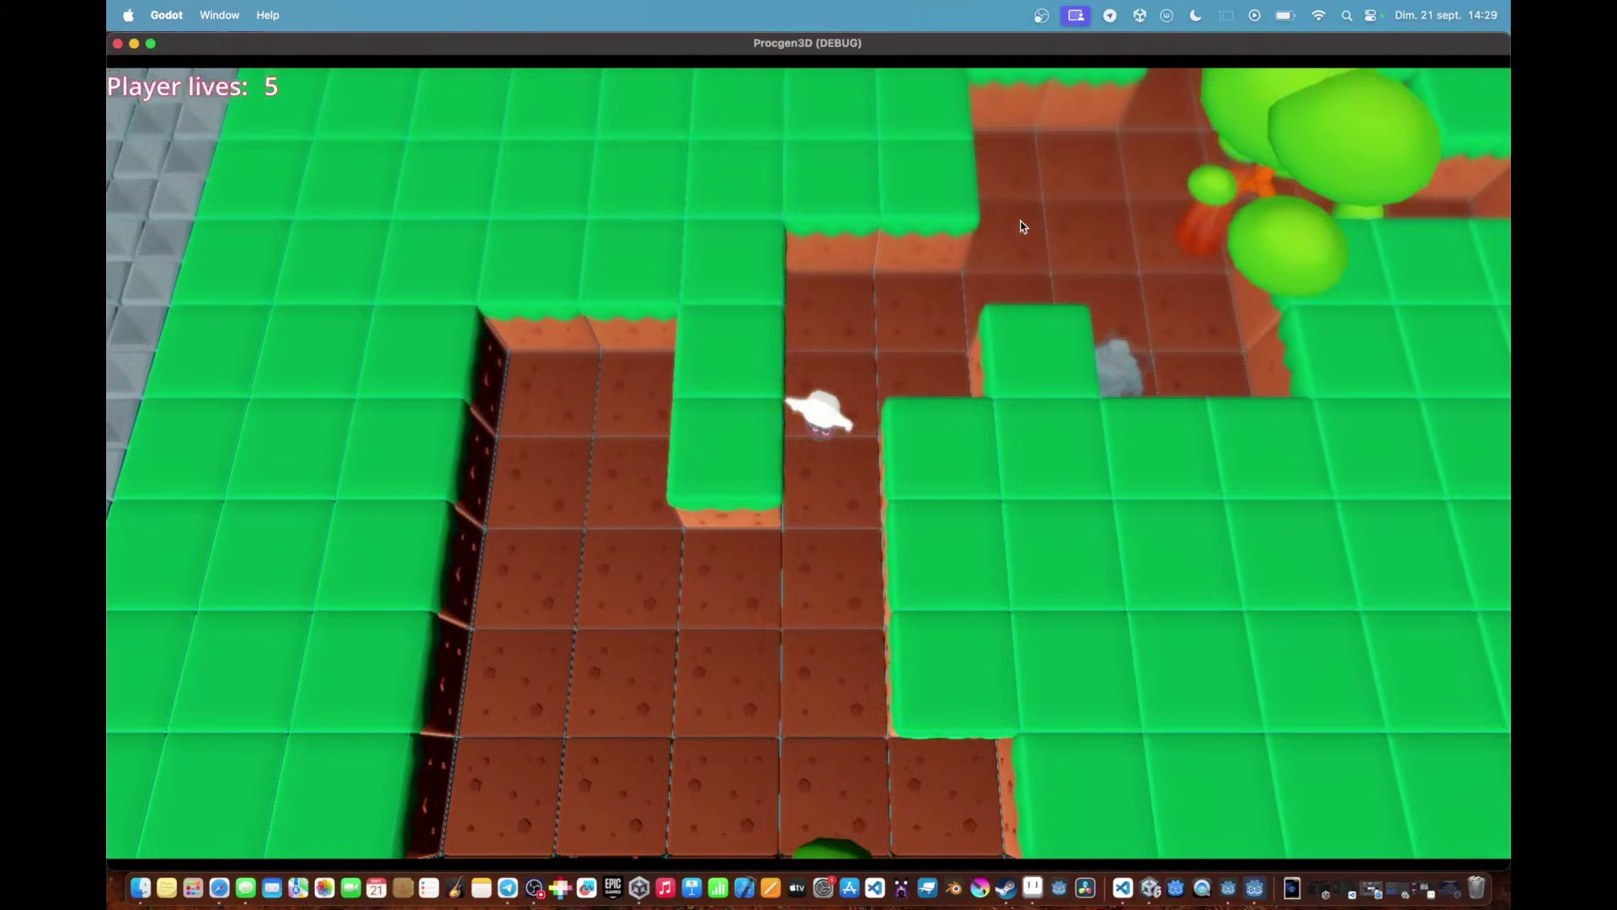
key("w")
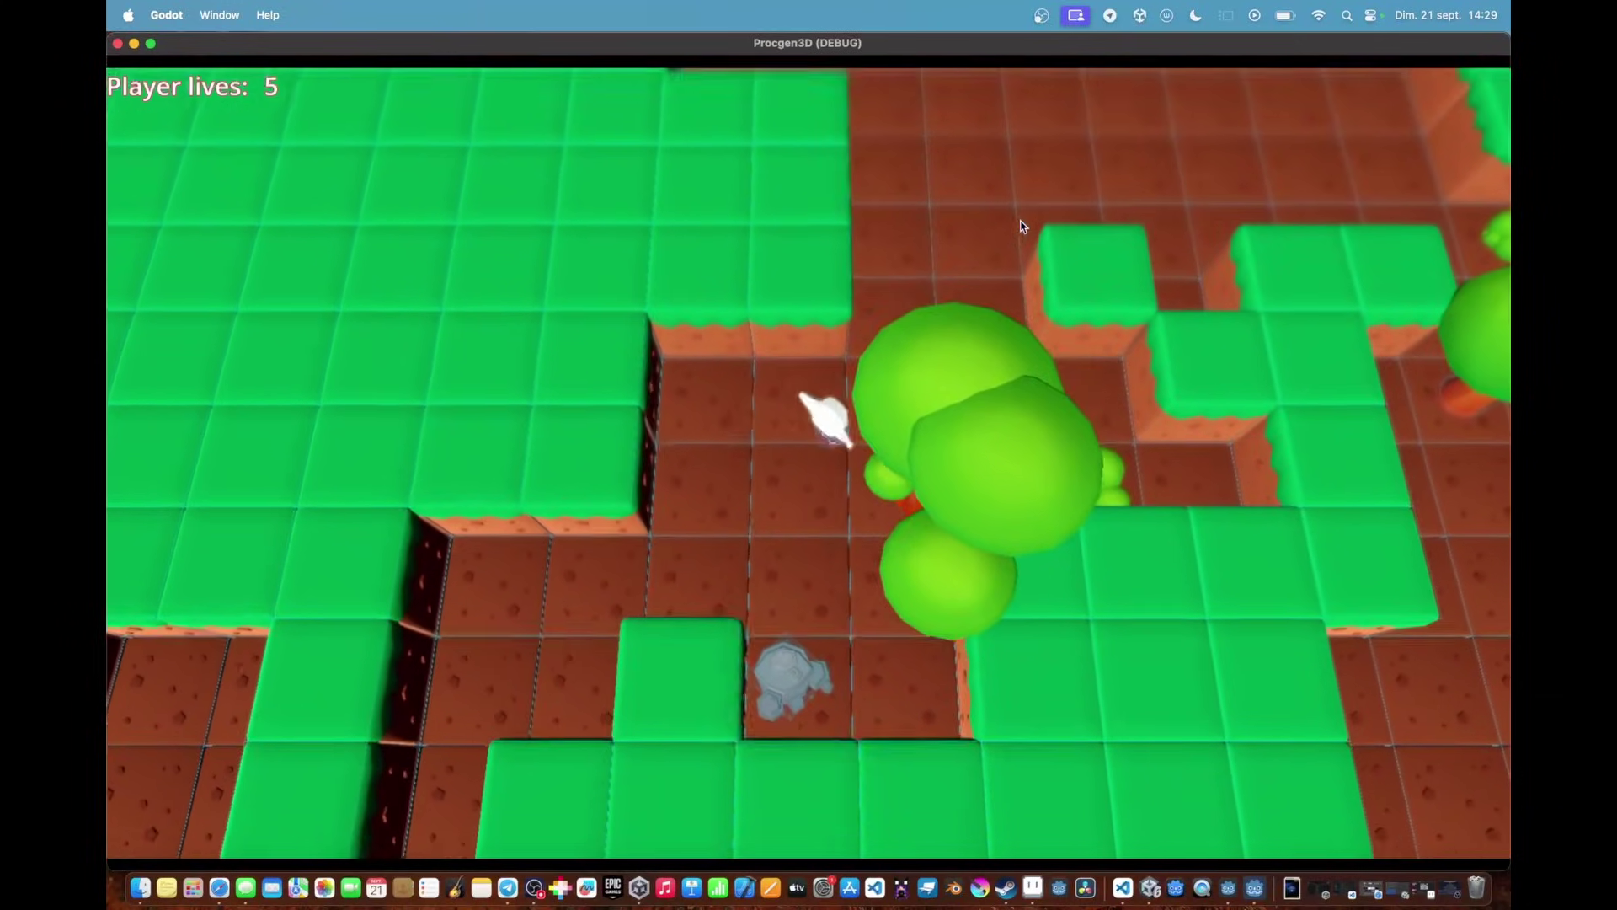
key("d")
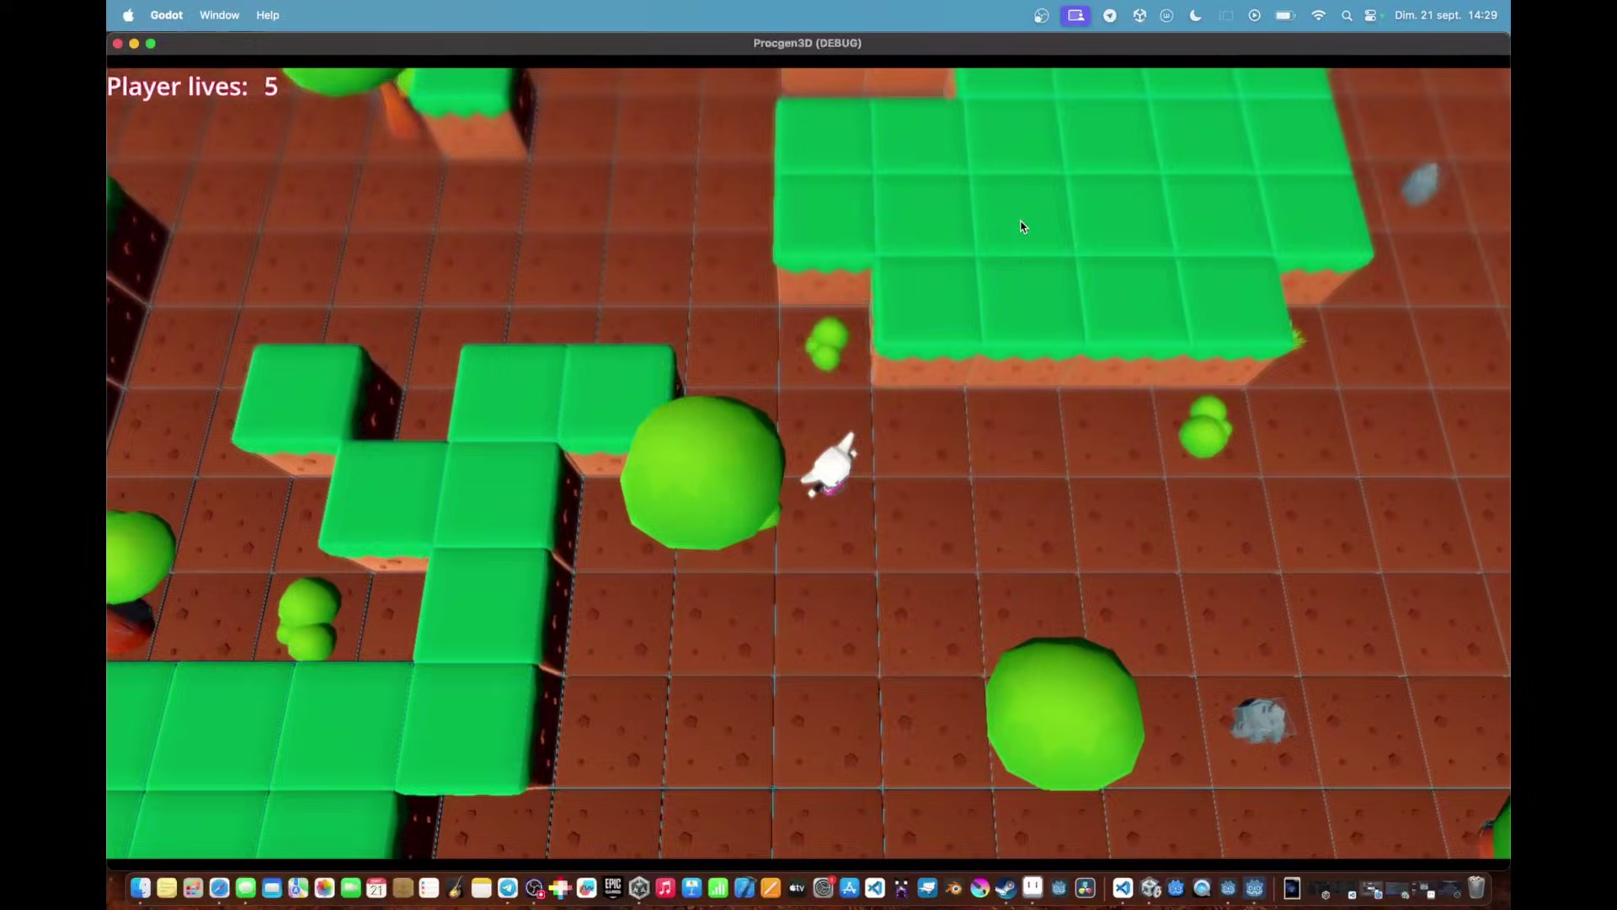
Walk the character out of the grass-walled corridor and past the grass-topped blocks to the open area near the flat-topped tree
key("space")
key("w")
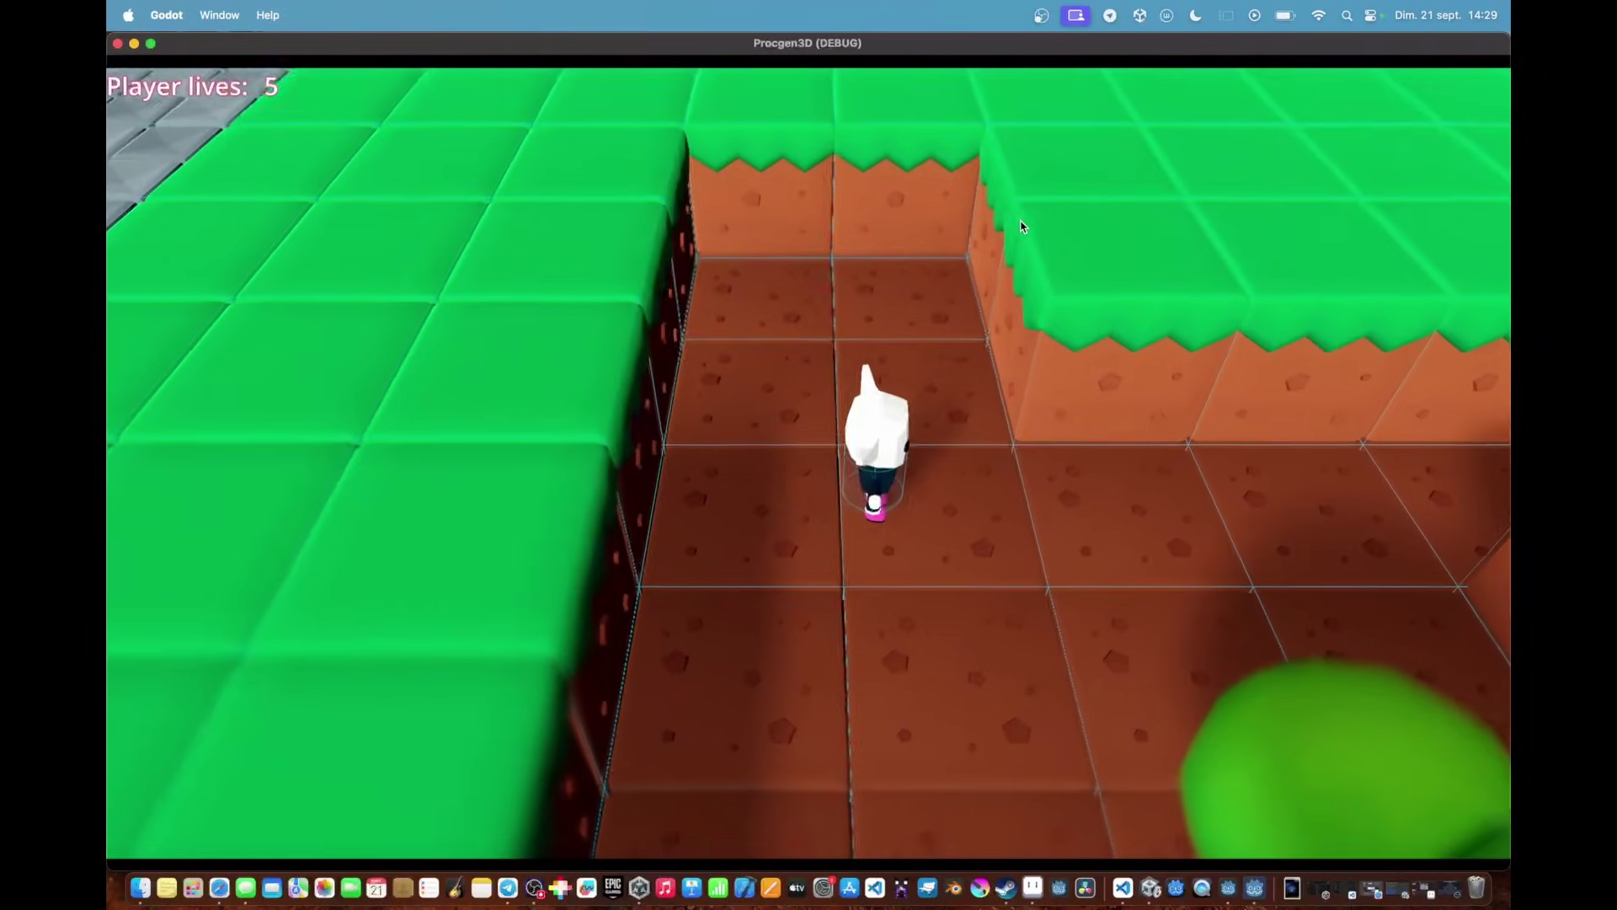
key("d")
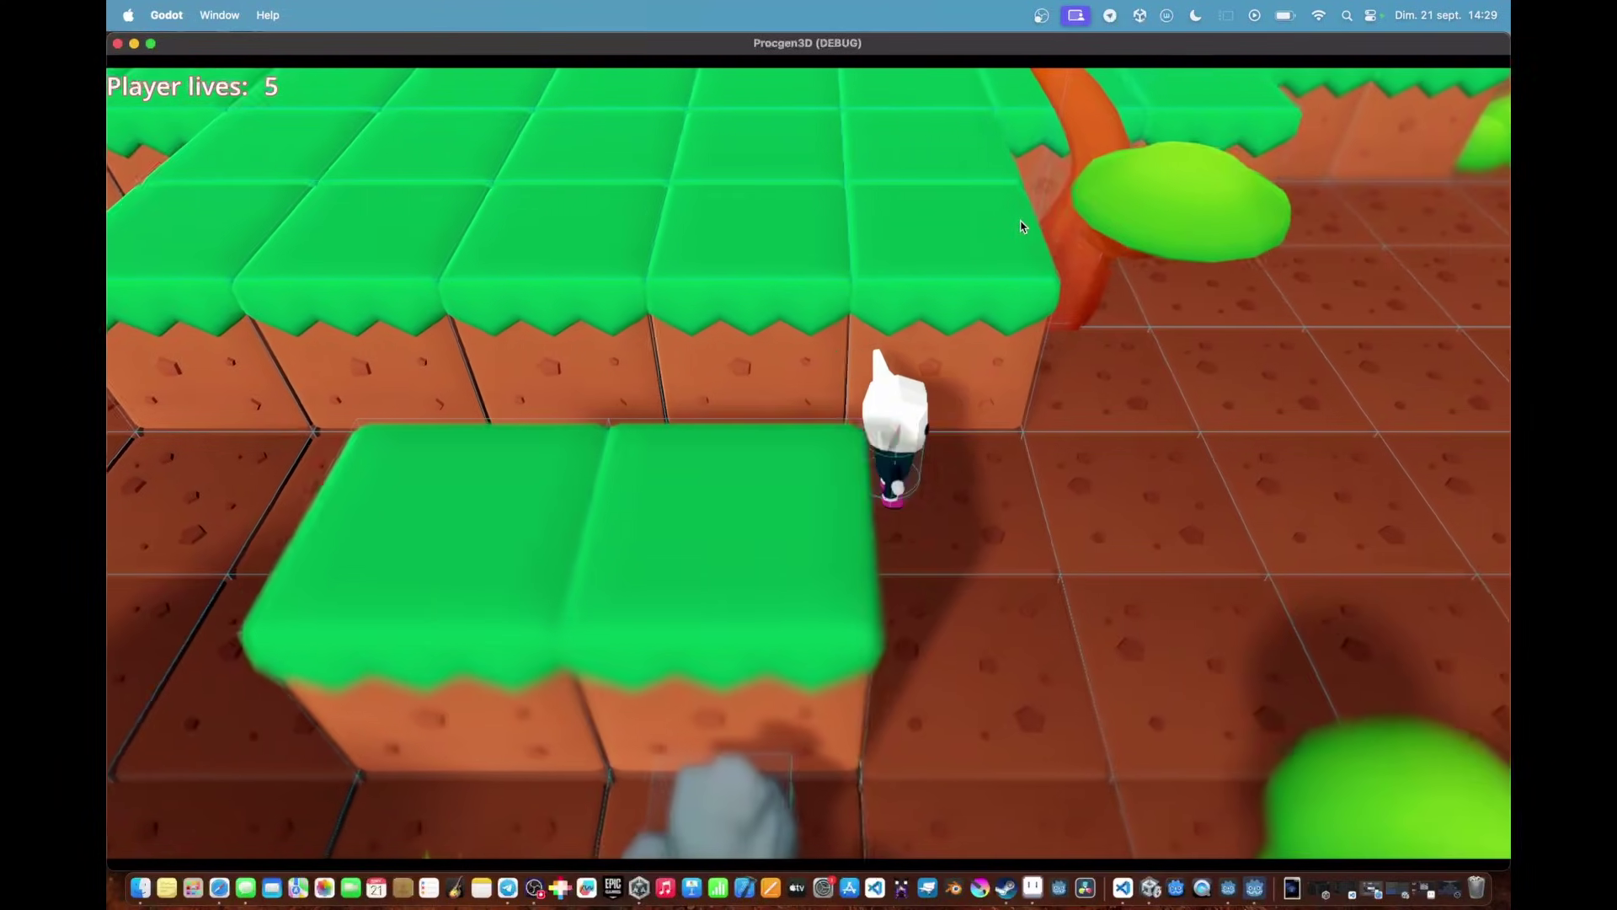
key("s")
key("a")
key("d")
key("d")
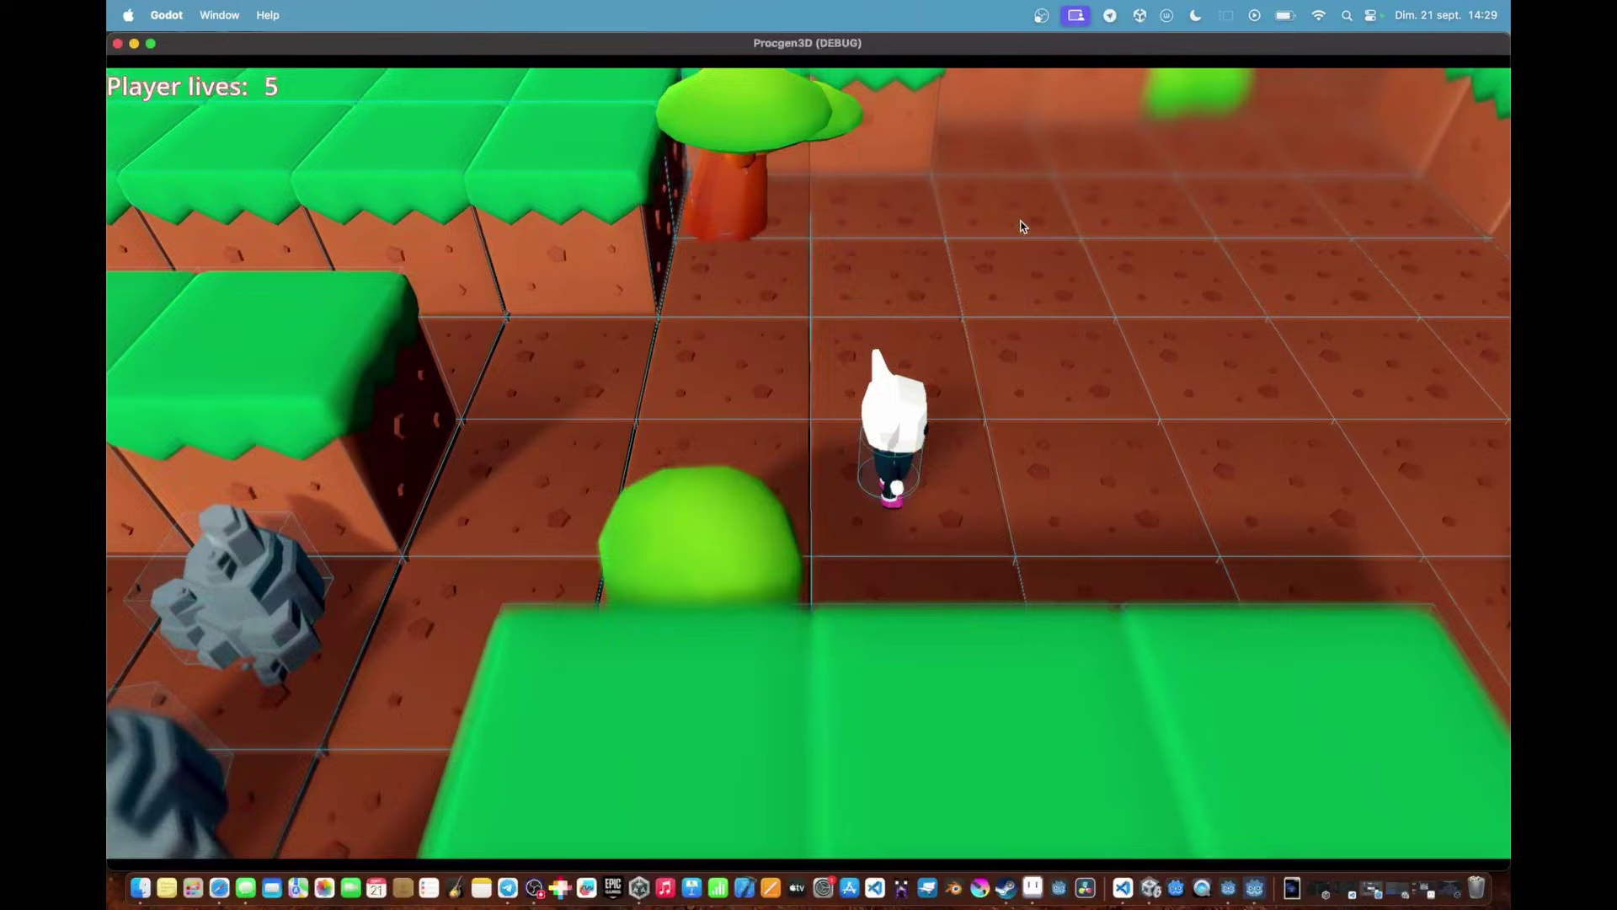
Walk the character past the grass tuft, bush and small rock to the open dirt area beyond
key("s")
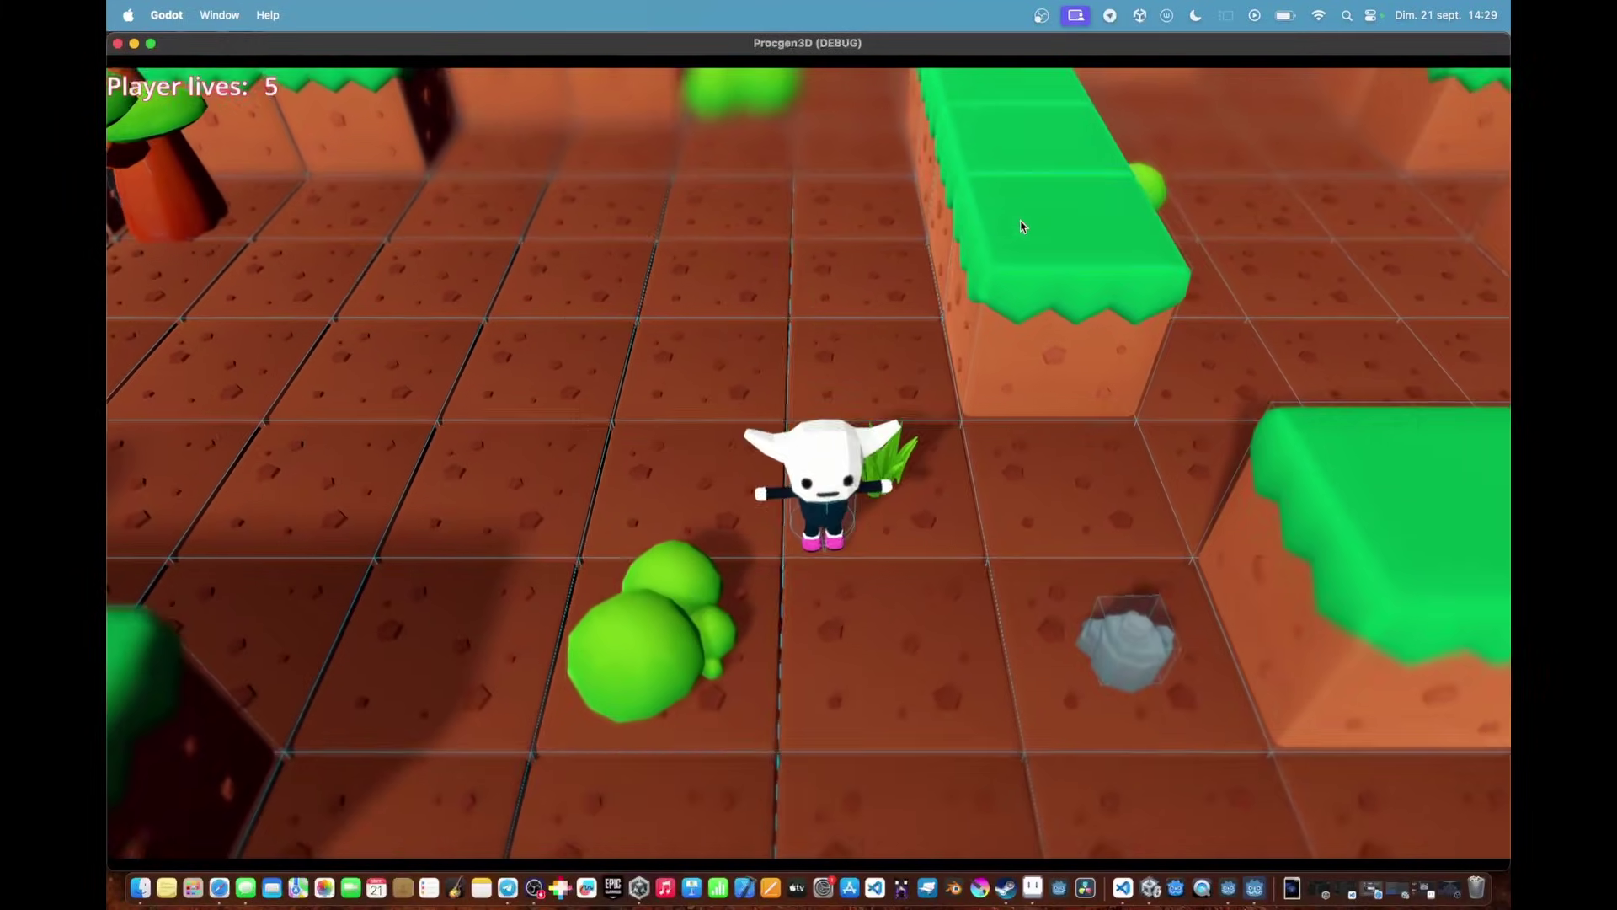
key("d")
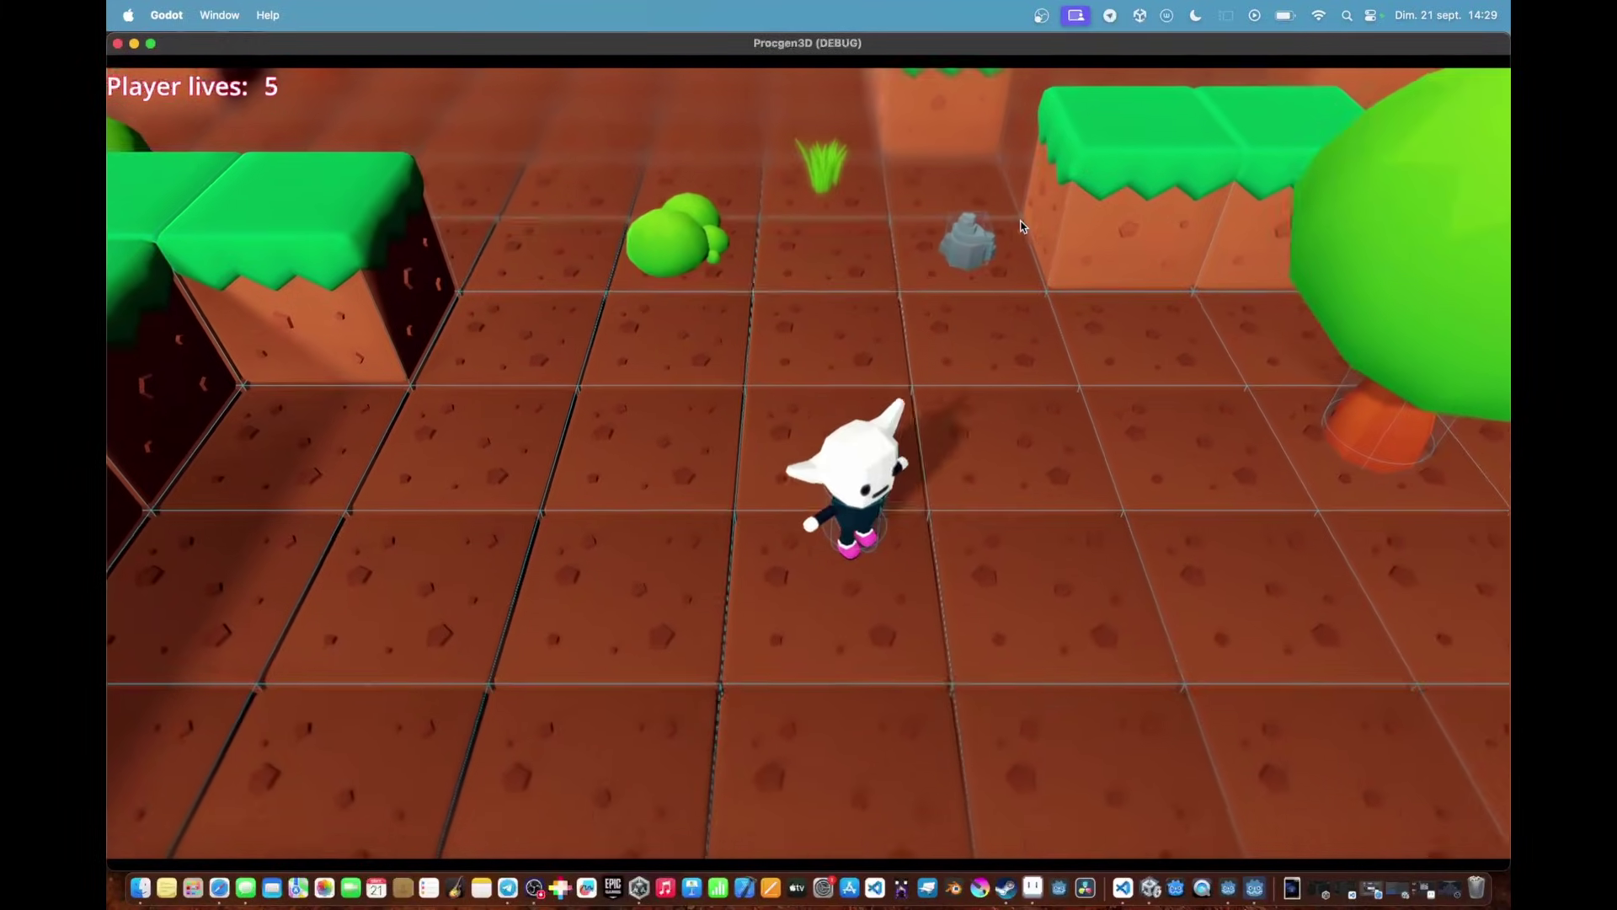
key("d")
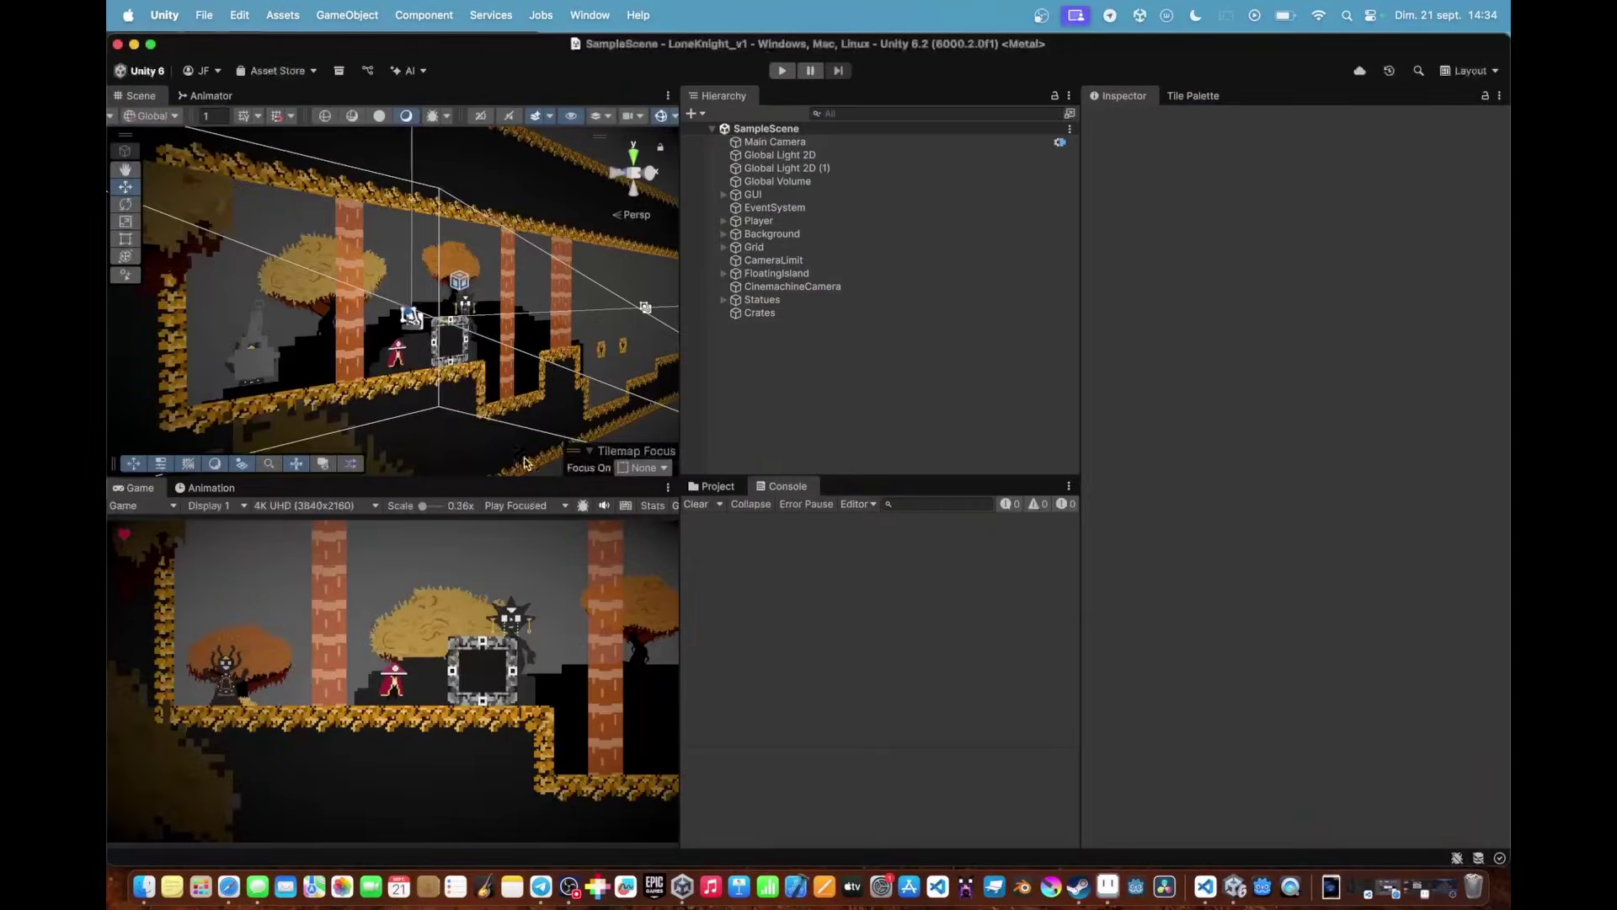
Switch to Unity, play SampleScene of LoneKnight_v1 in a maximized Game view, and try the hatted character's jump and walk
left_click(782, 73)
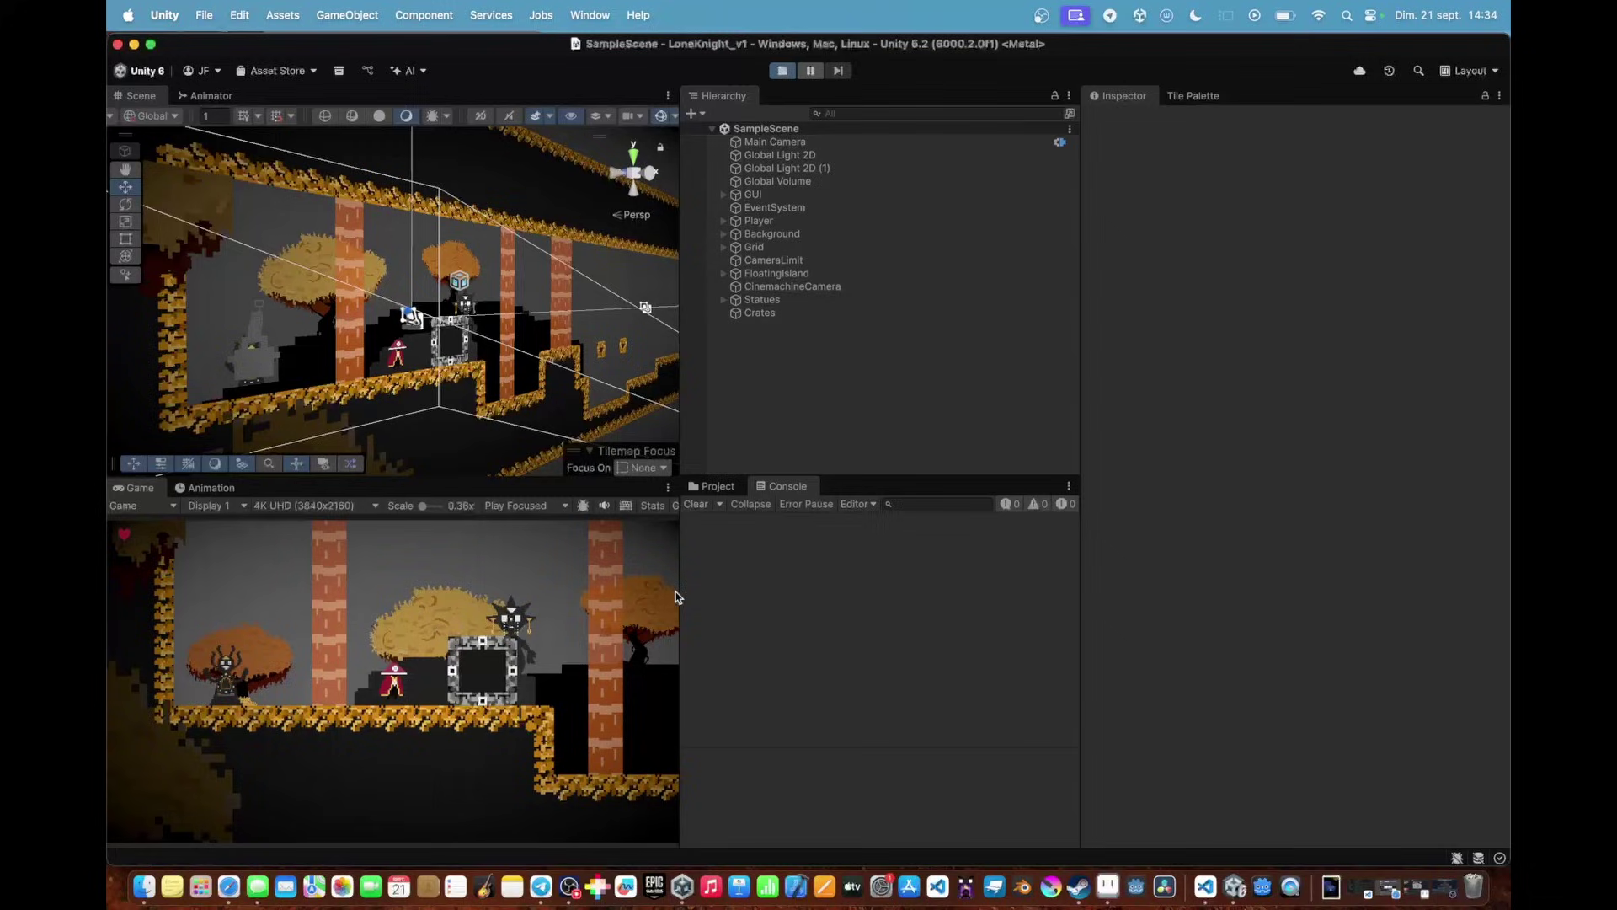
key("shift+space")
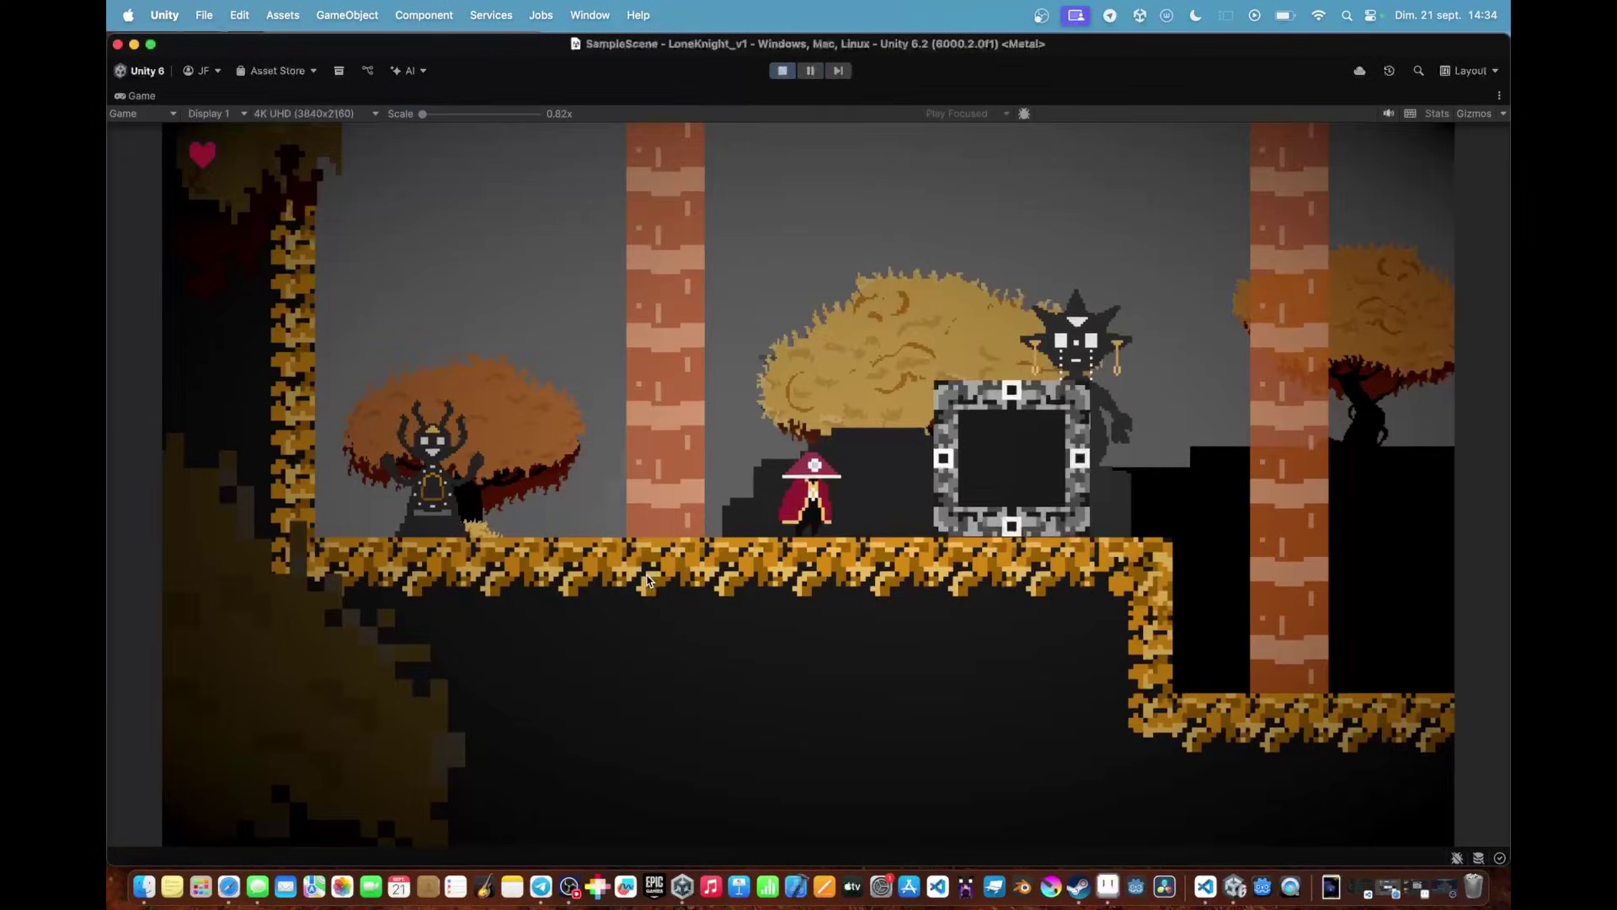
key("space")
key("Right")
key("Left")
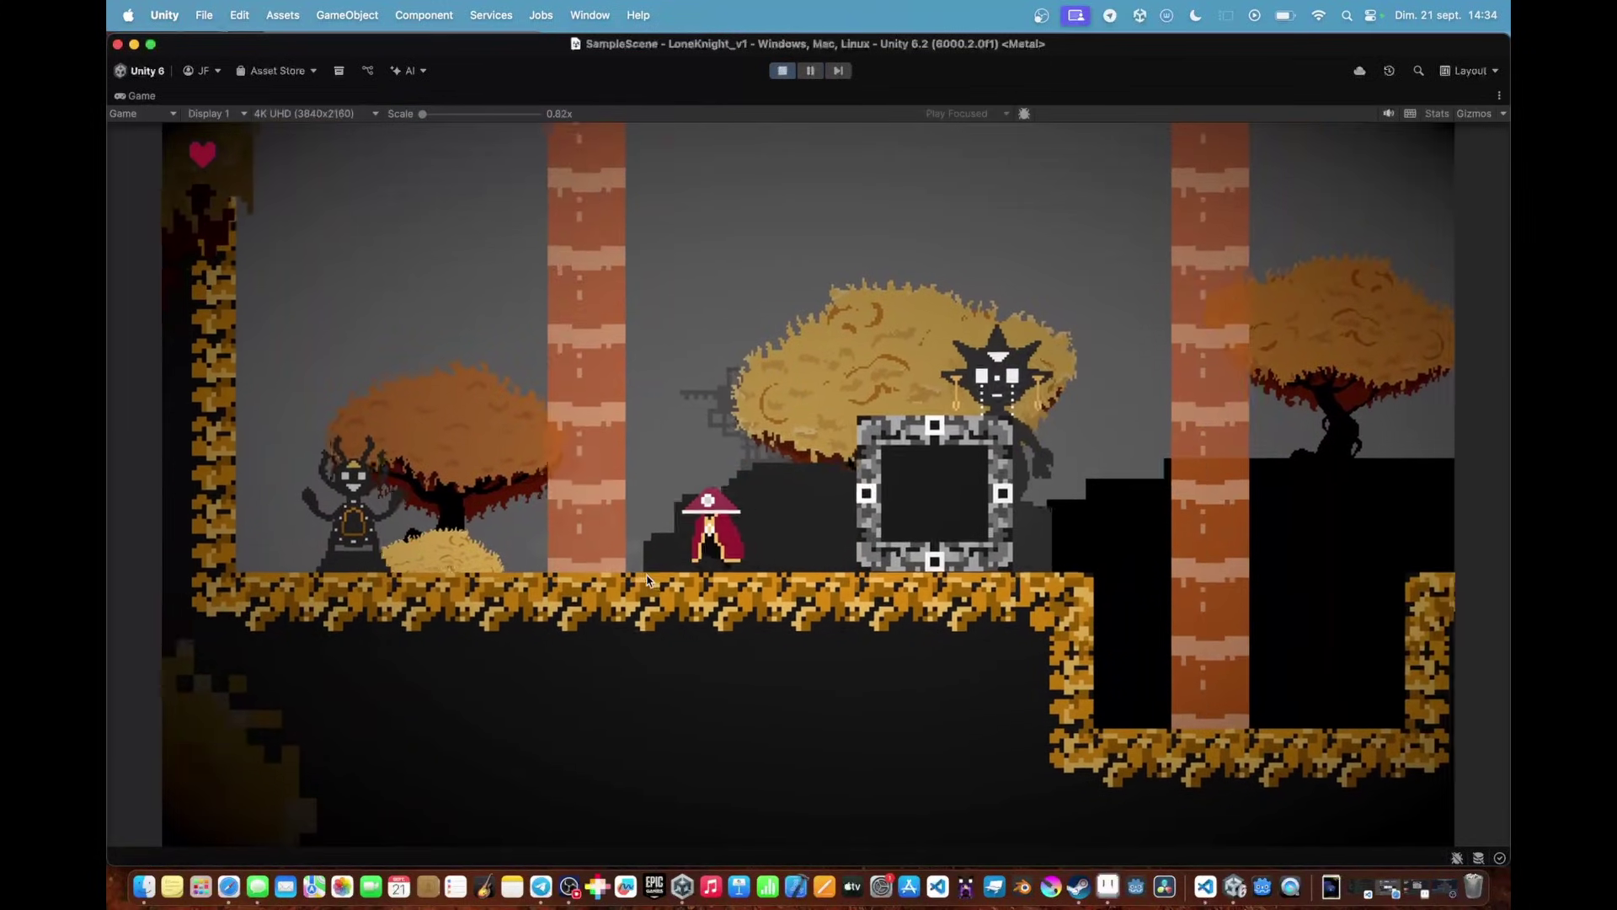
Jump the hatted character over the stone crate and push the crate back toward the horned statue
key("Right")
key("space")
key("Left")
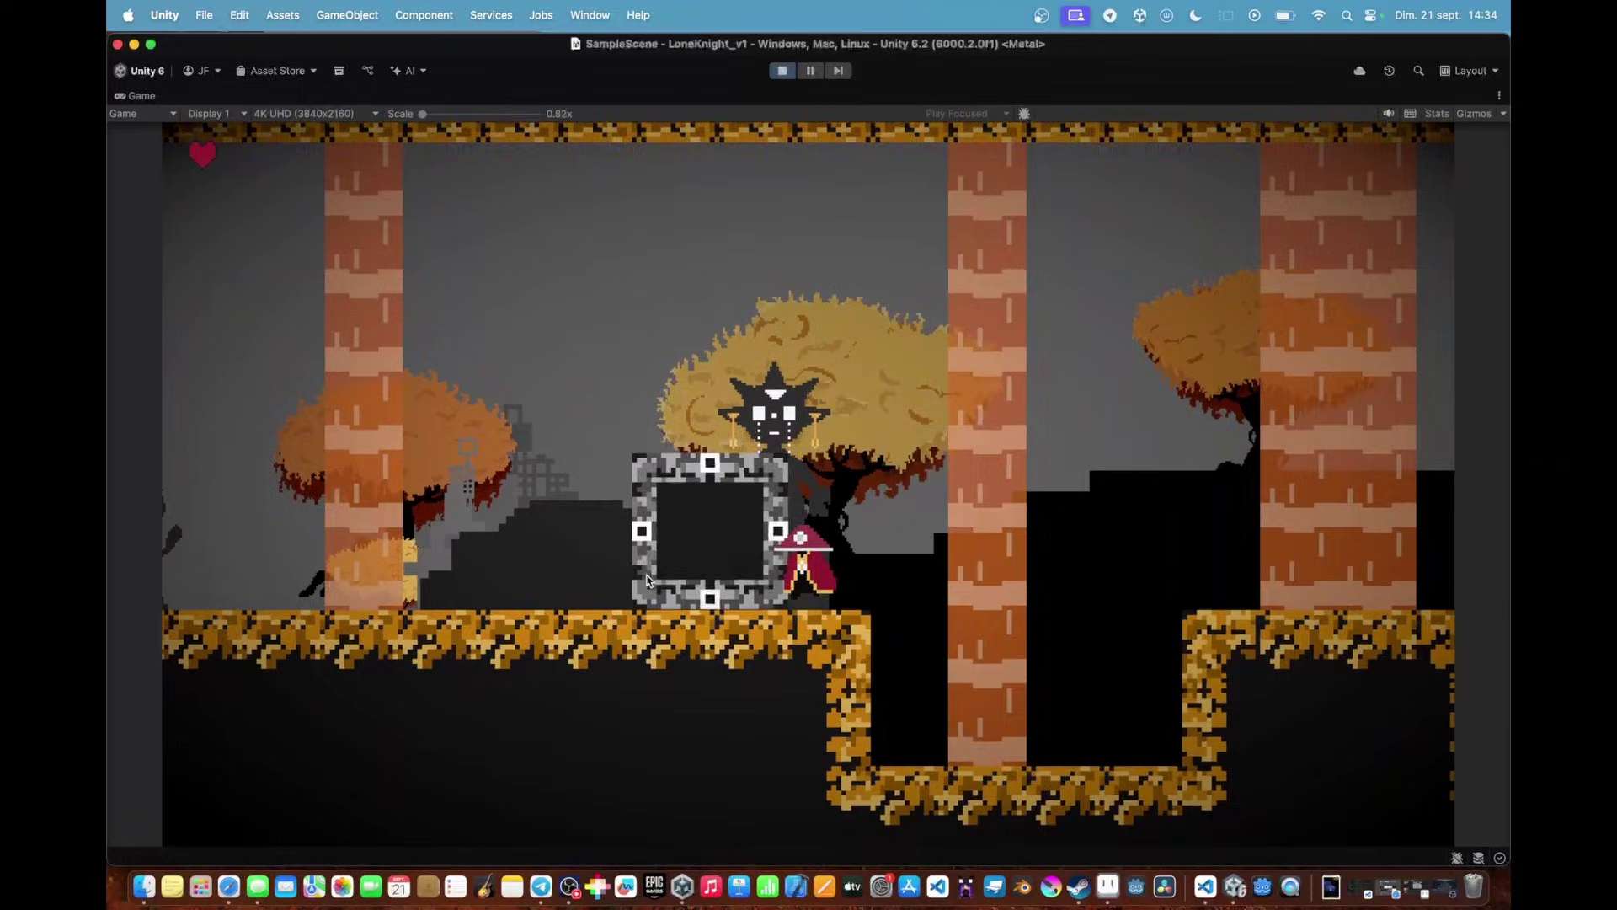
key("x")
key("x")
key("x")
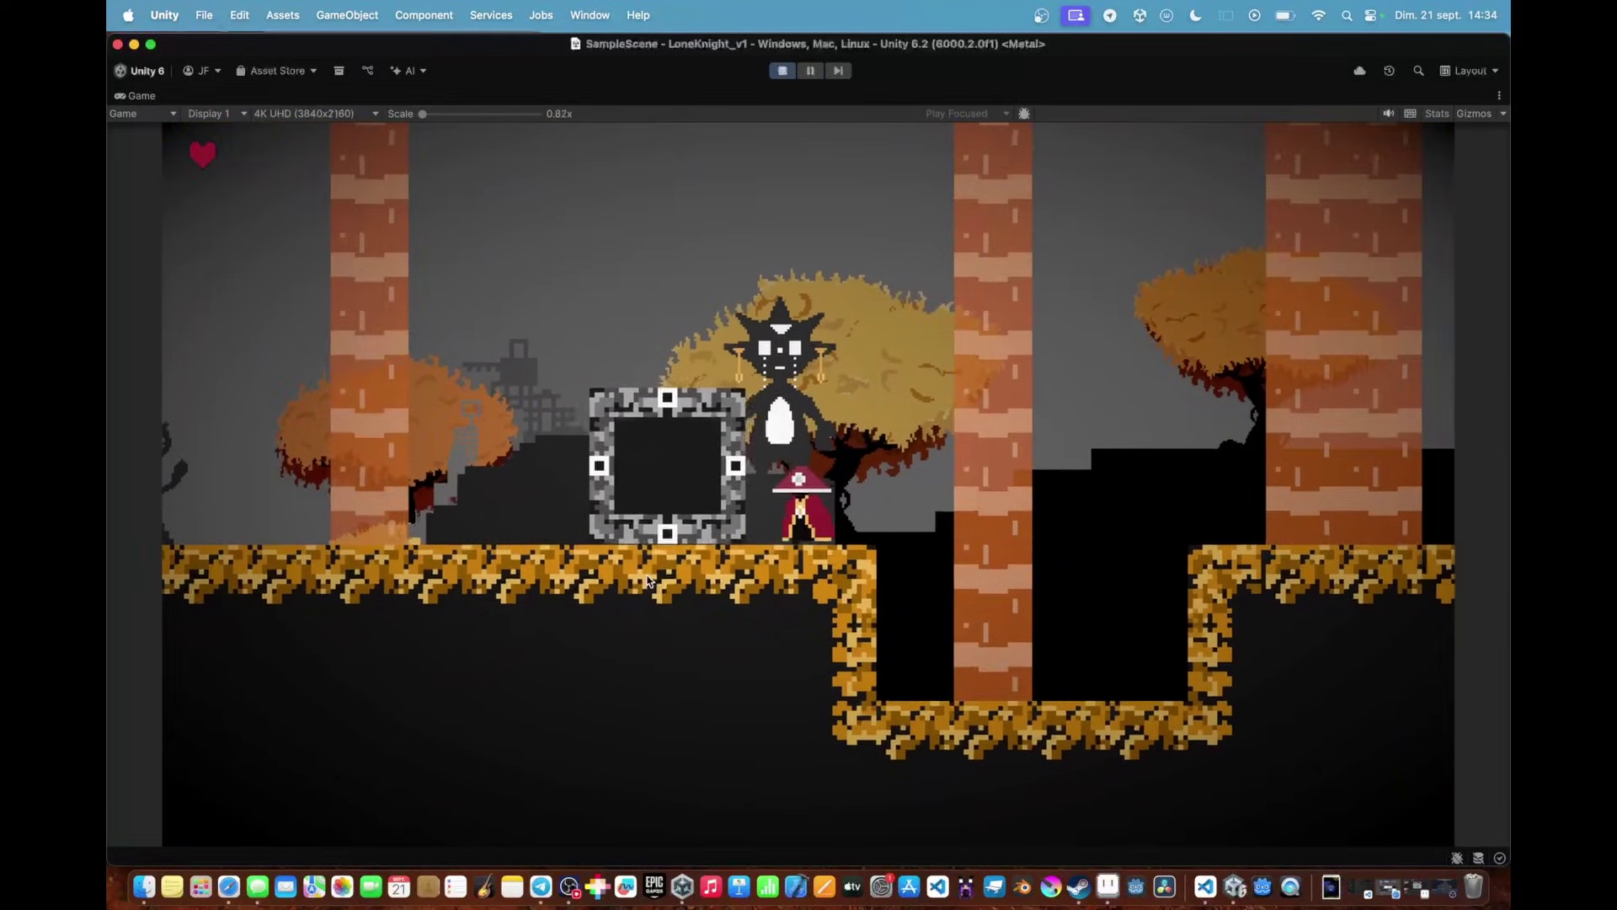
key("Left")
key("Right")
key("Left")
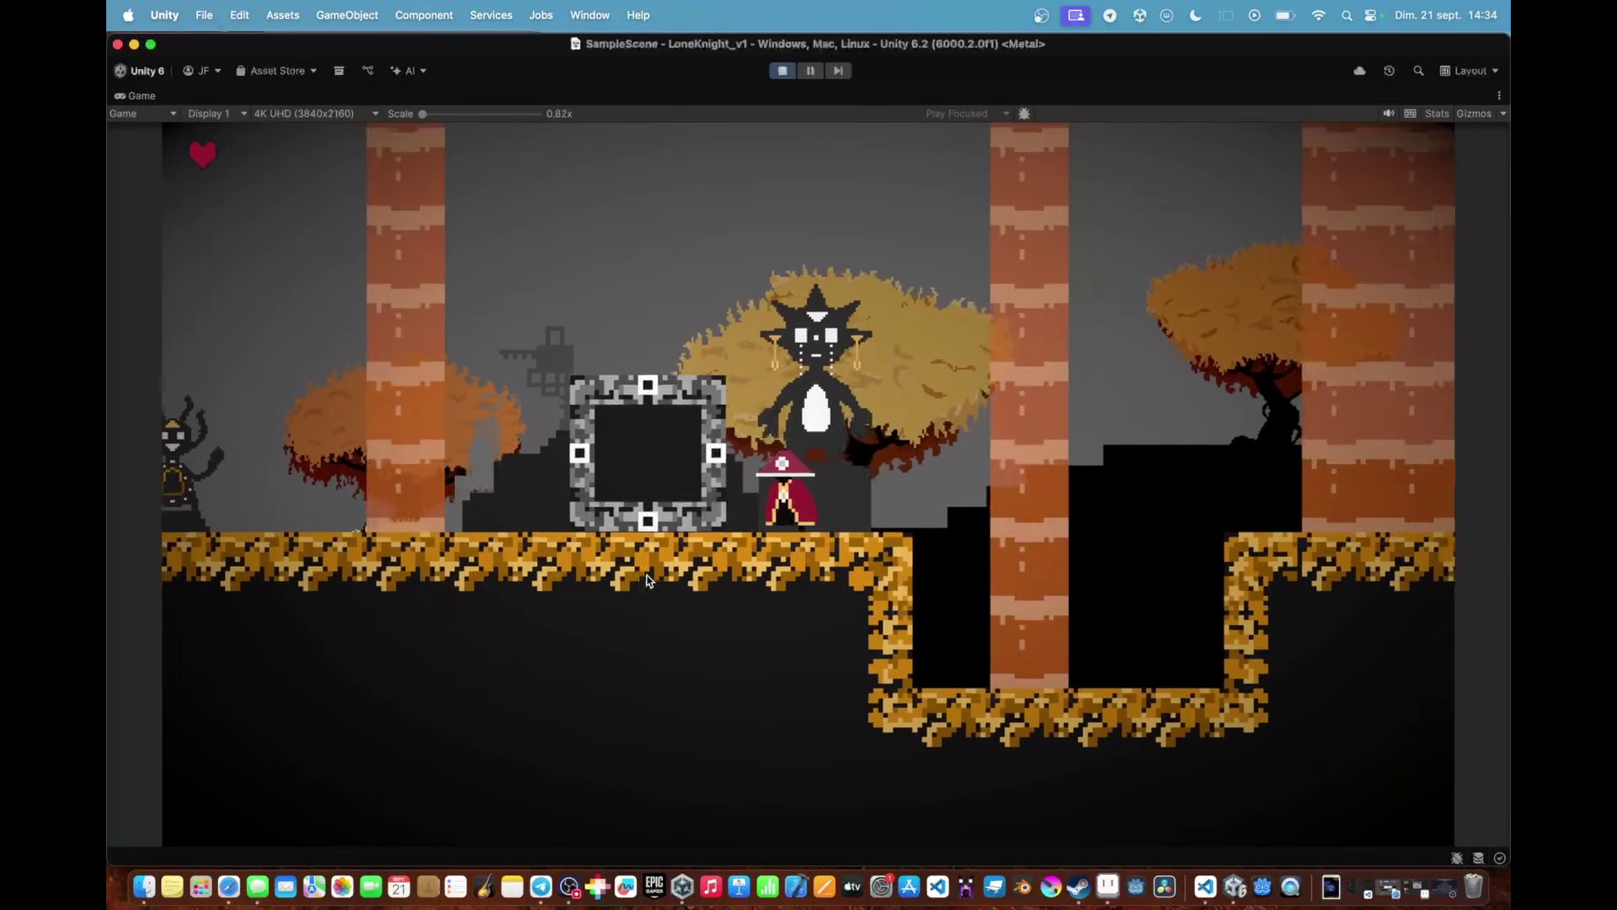
key("x")
Take the hatted character across the pit and over the floating blocks to the stepped ledges at the level's far end
key("Right")
key("Right")
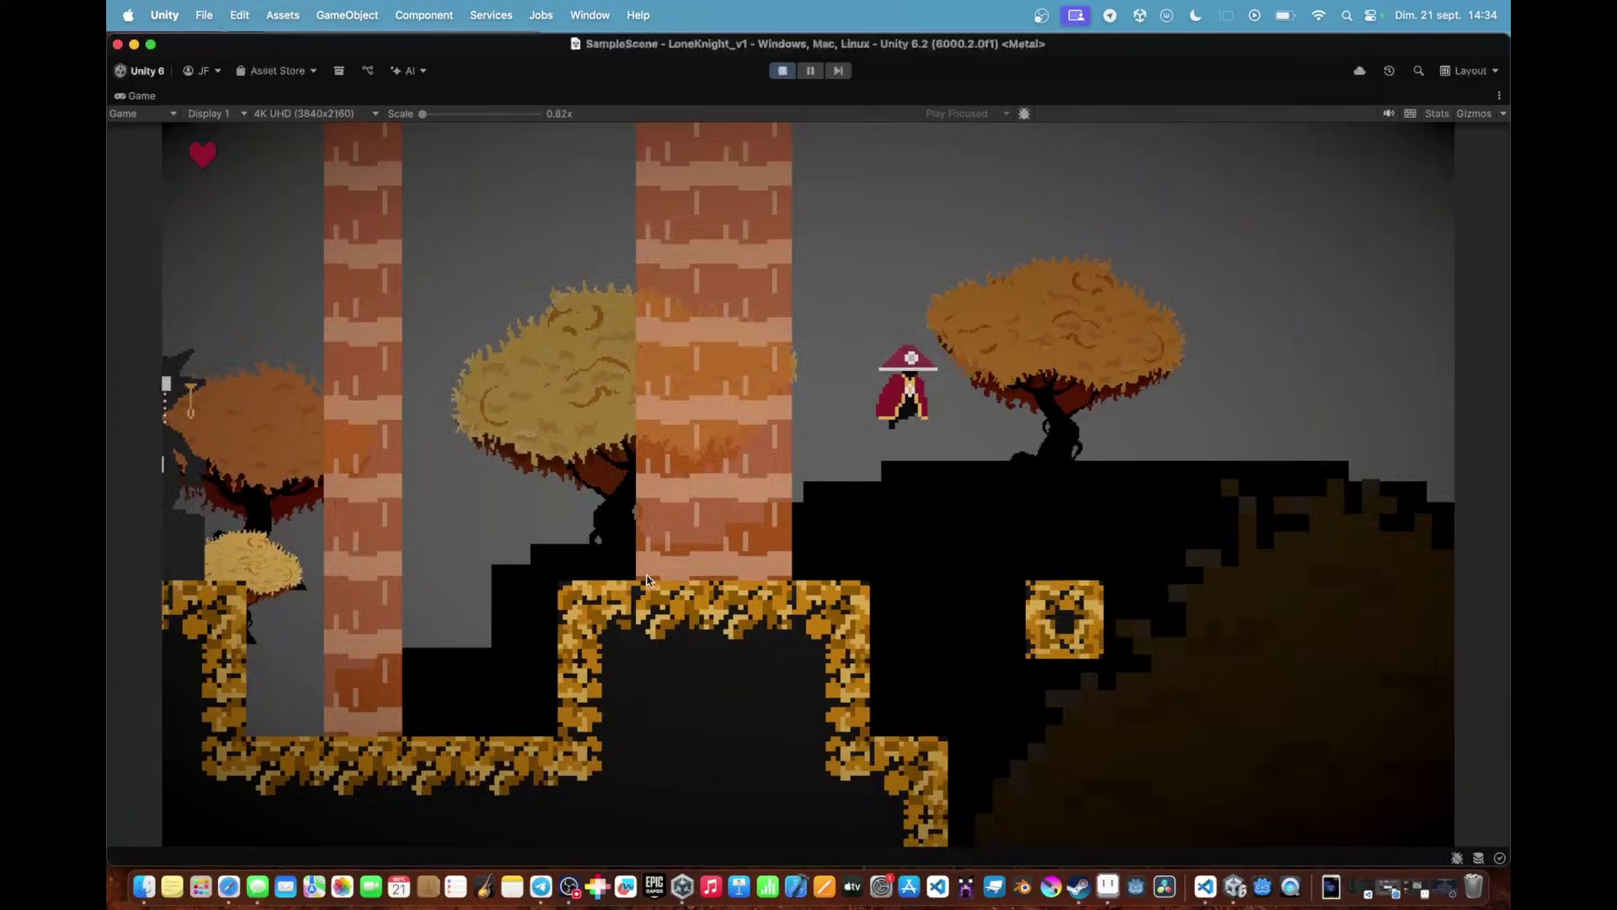
key("Right")
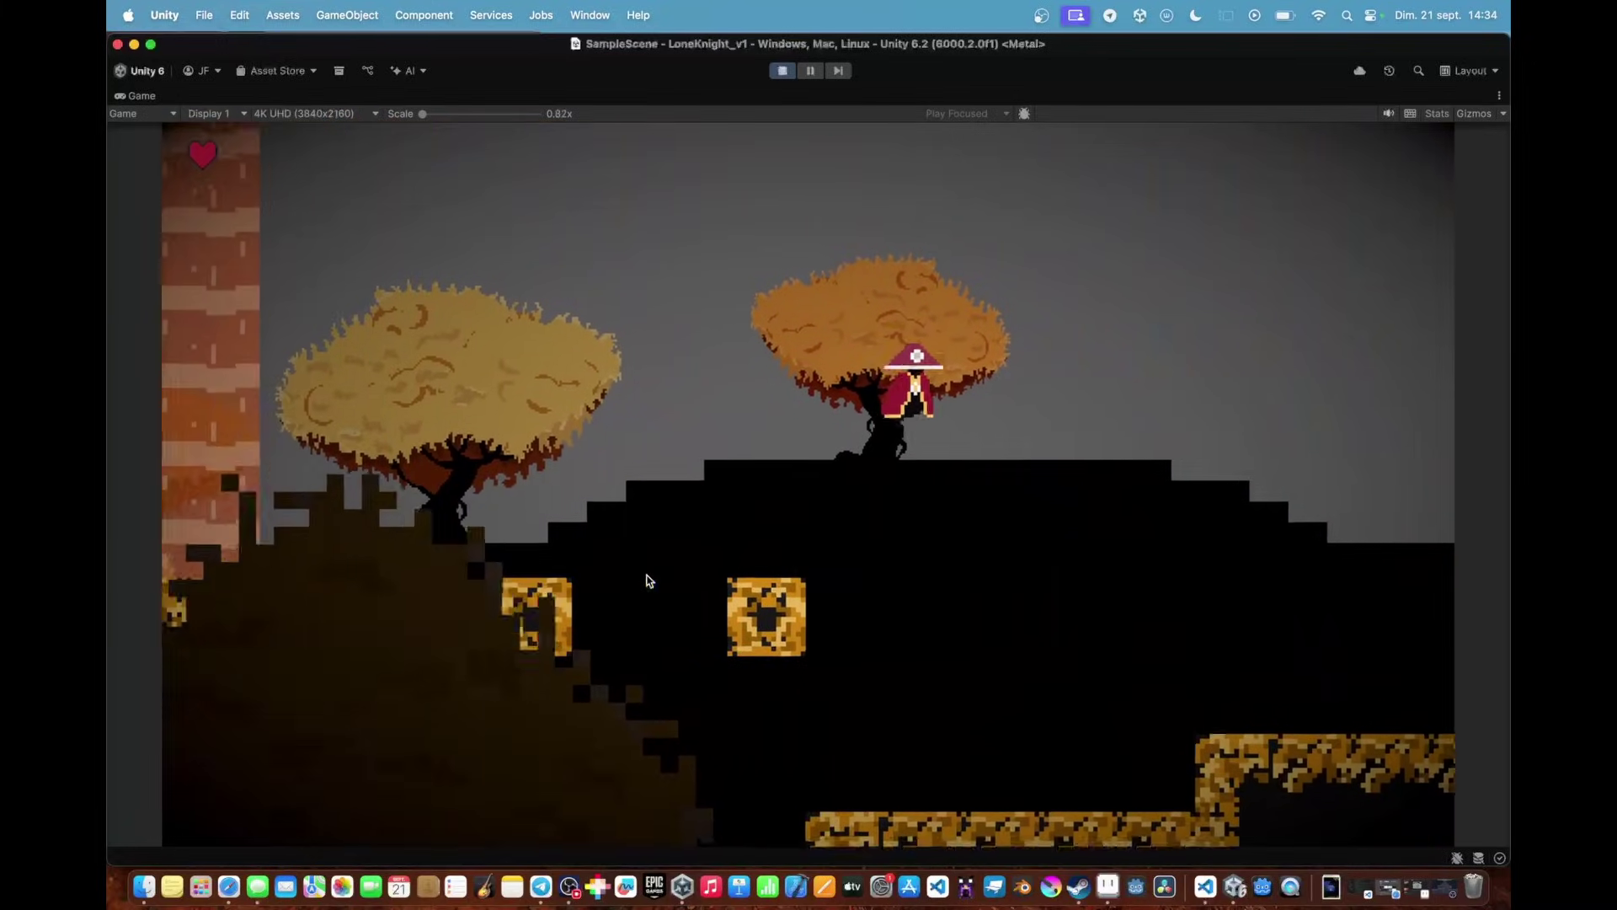
key("Right")
key("Left")
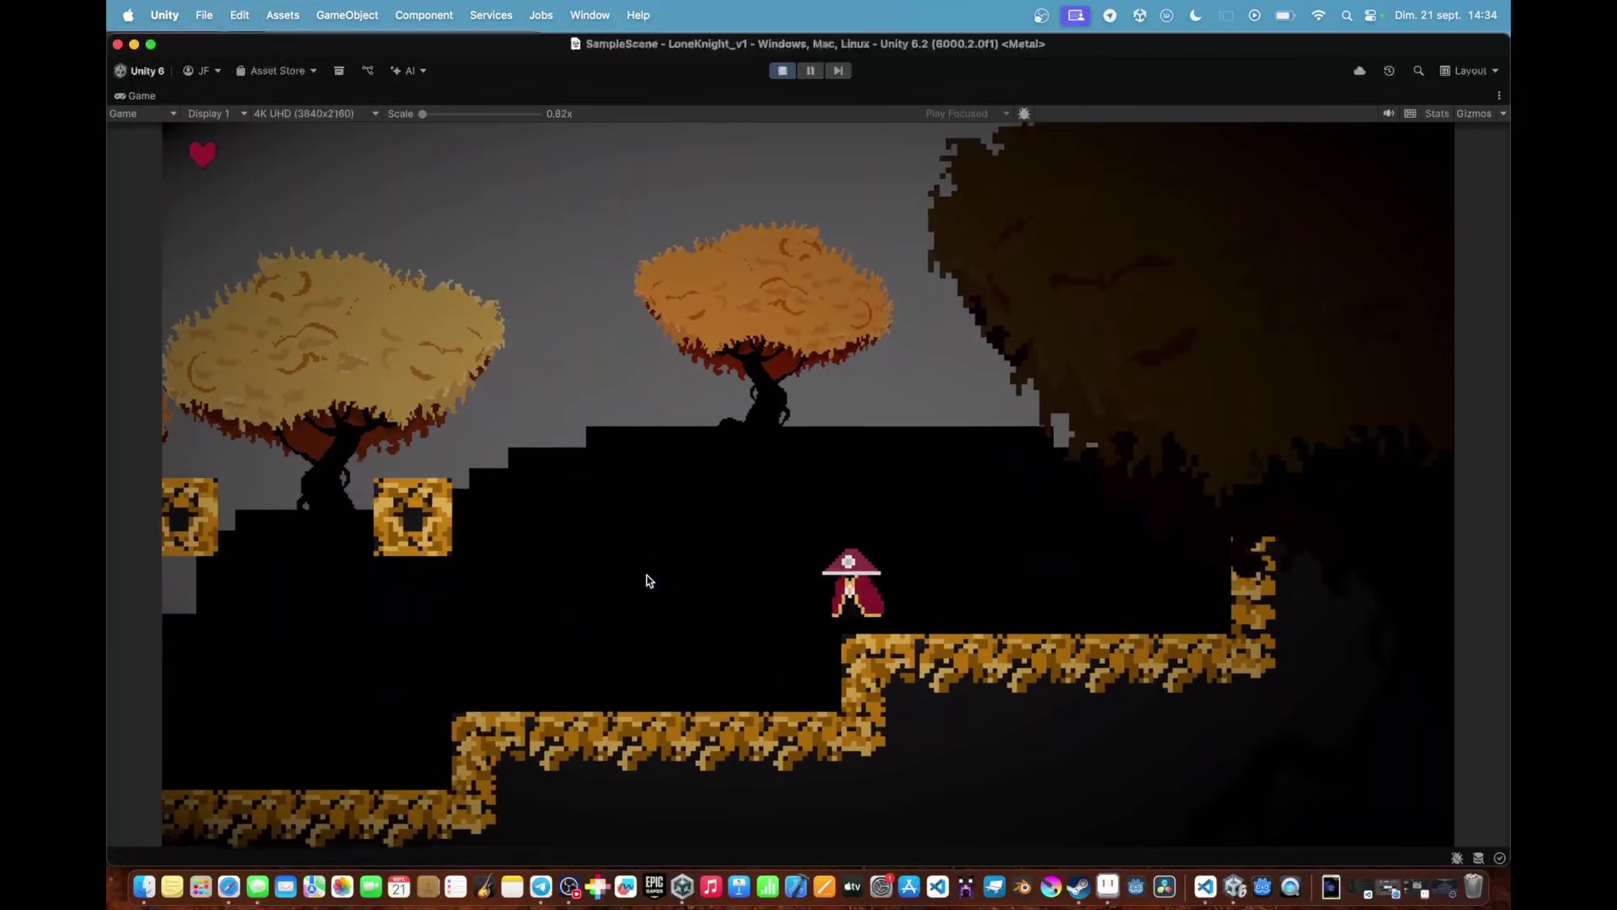
Bring the hatted character back over the floating blocks, pit and crate to the horned statue
key("Left")
key("space")
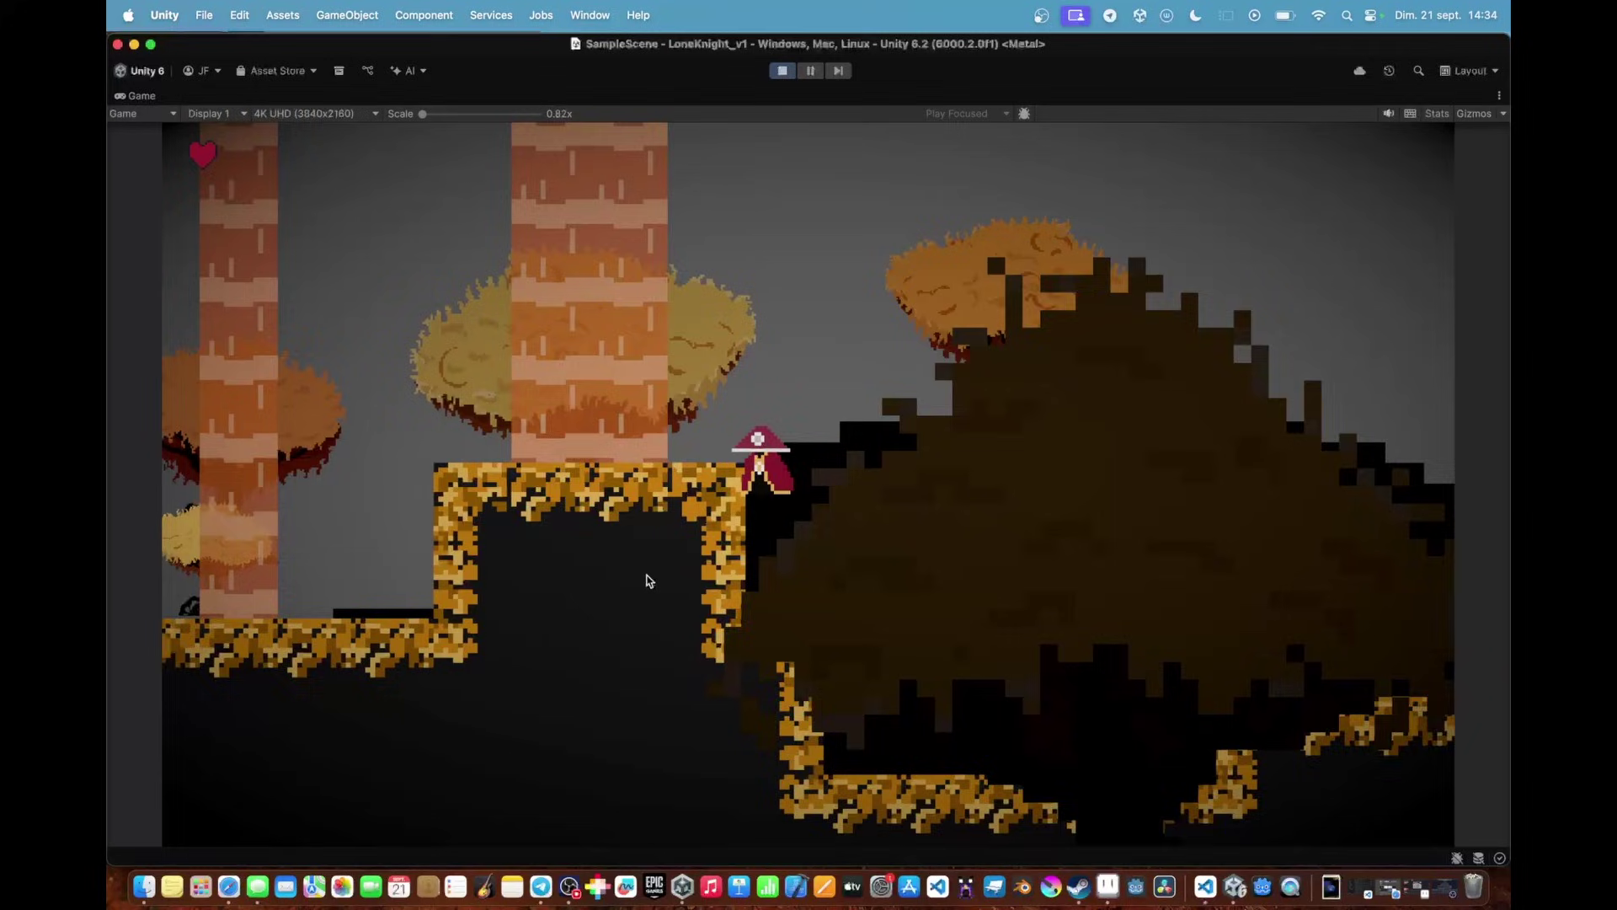
key("Left")
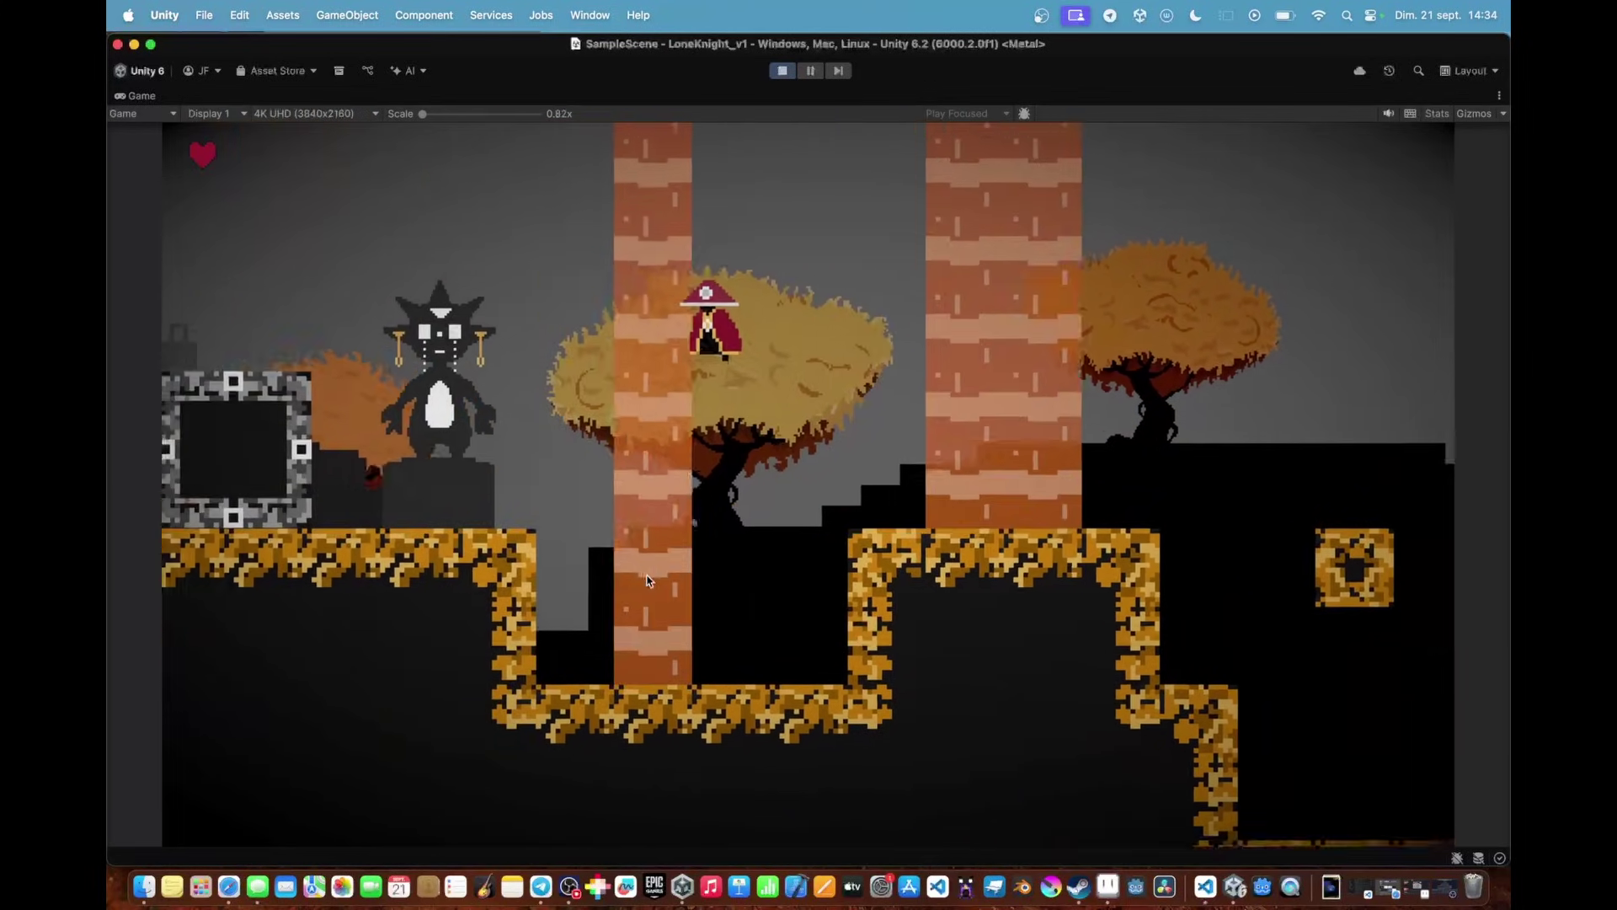
key("Left")
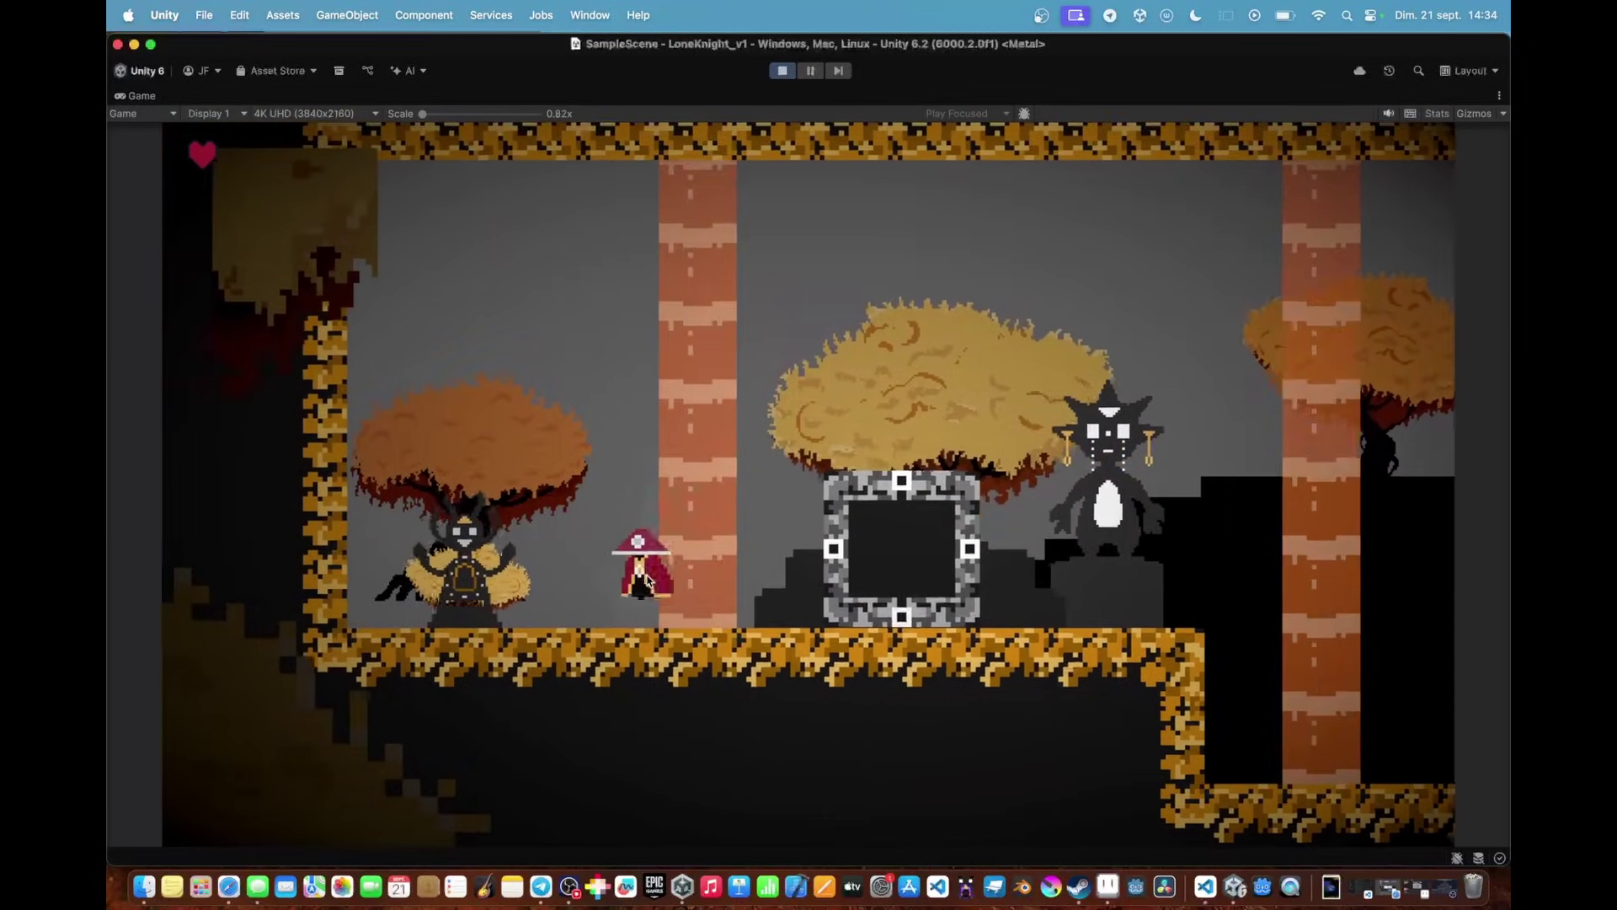
key("Left")
key("Right")
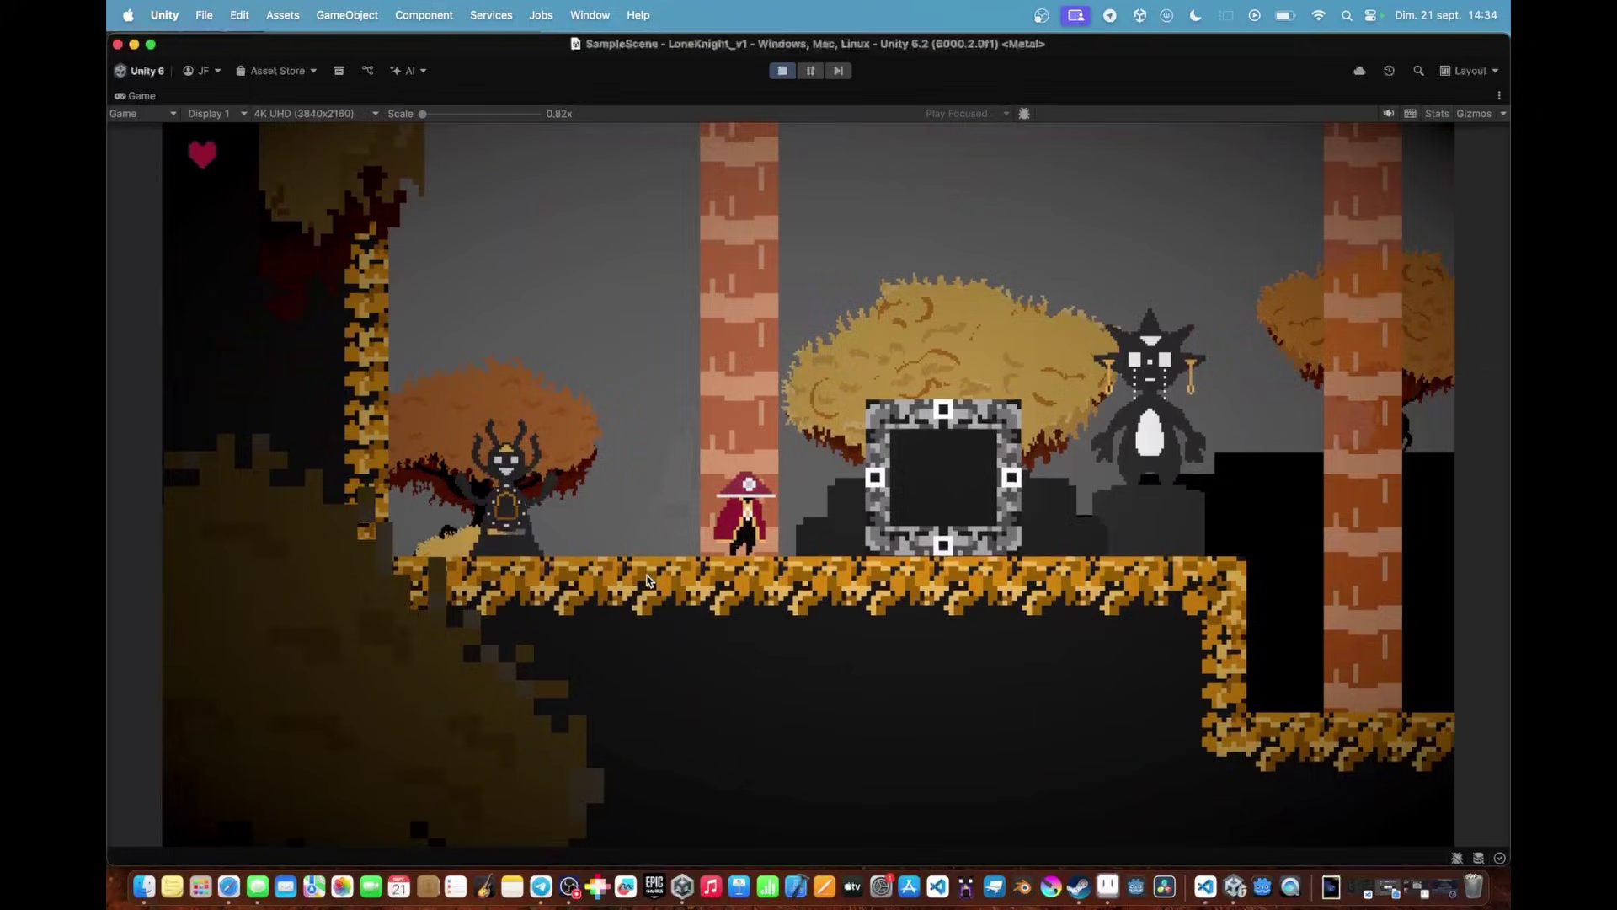
Restore the editor layout, then maximize and orbit the Scene view to examine the depth of the level's background and foreground layers
key("shift+space")
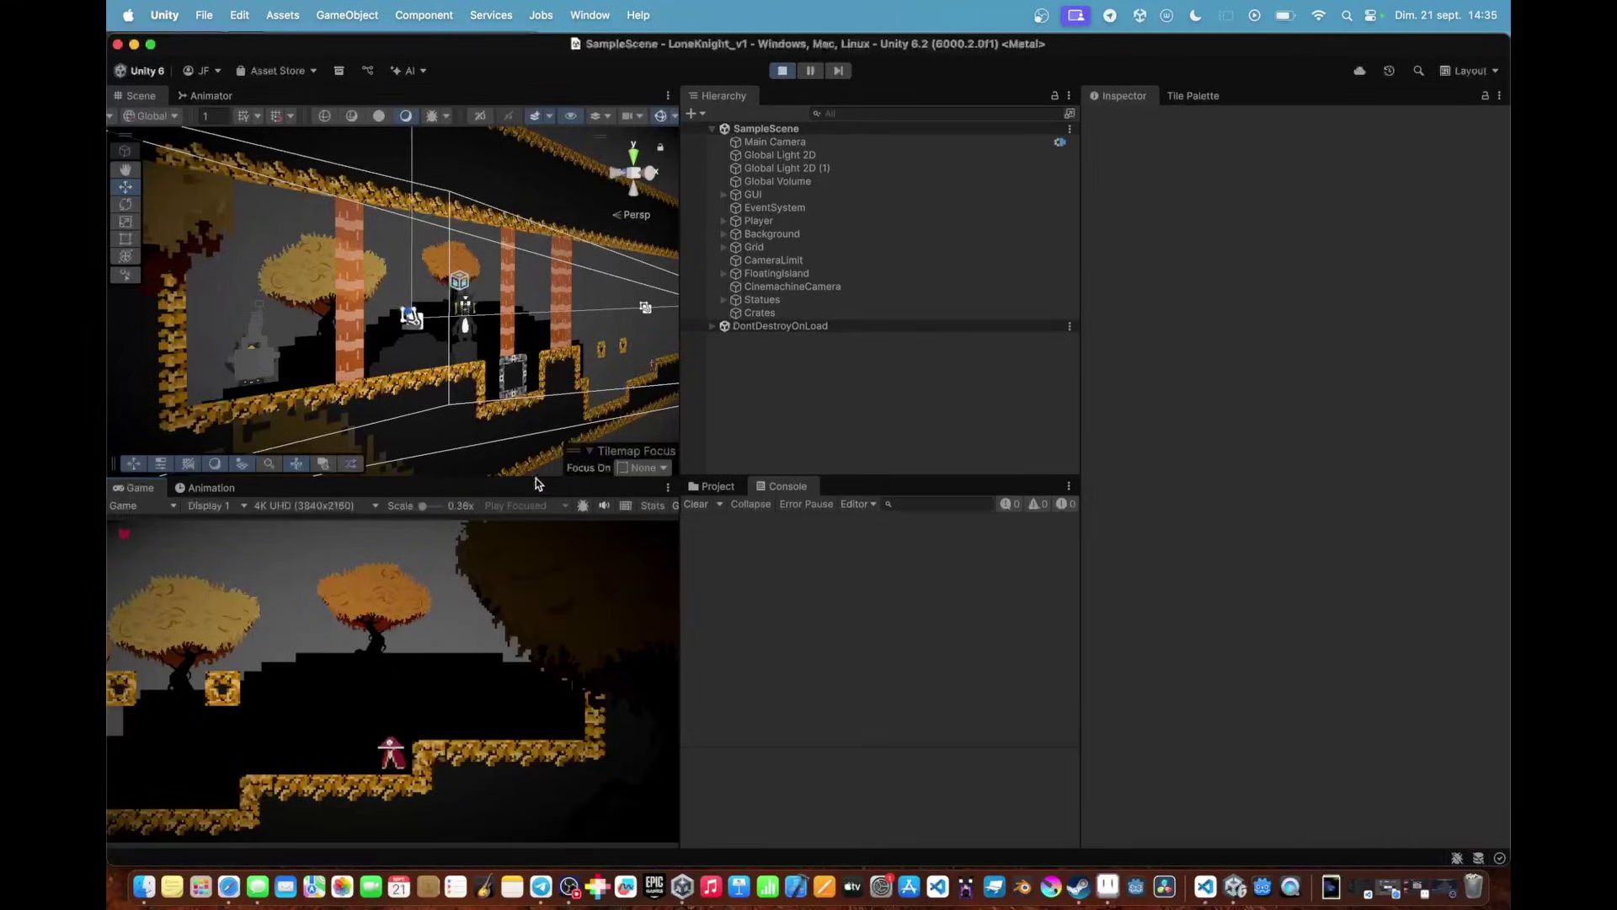
scroll(534, 352, "down", 10)
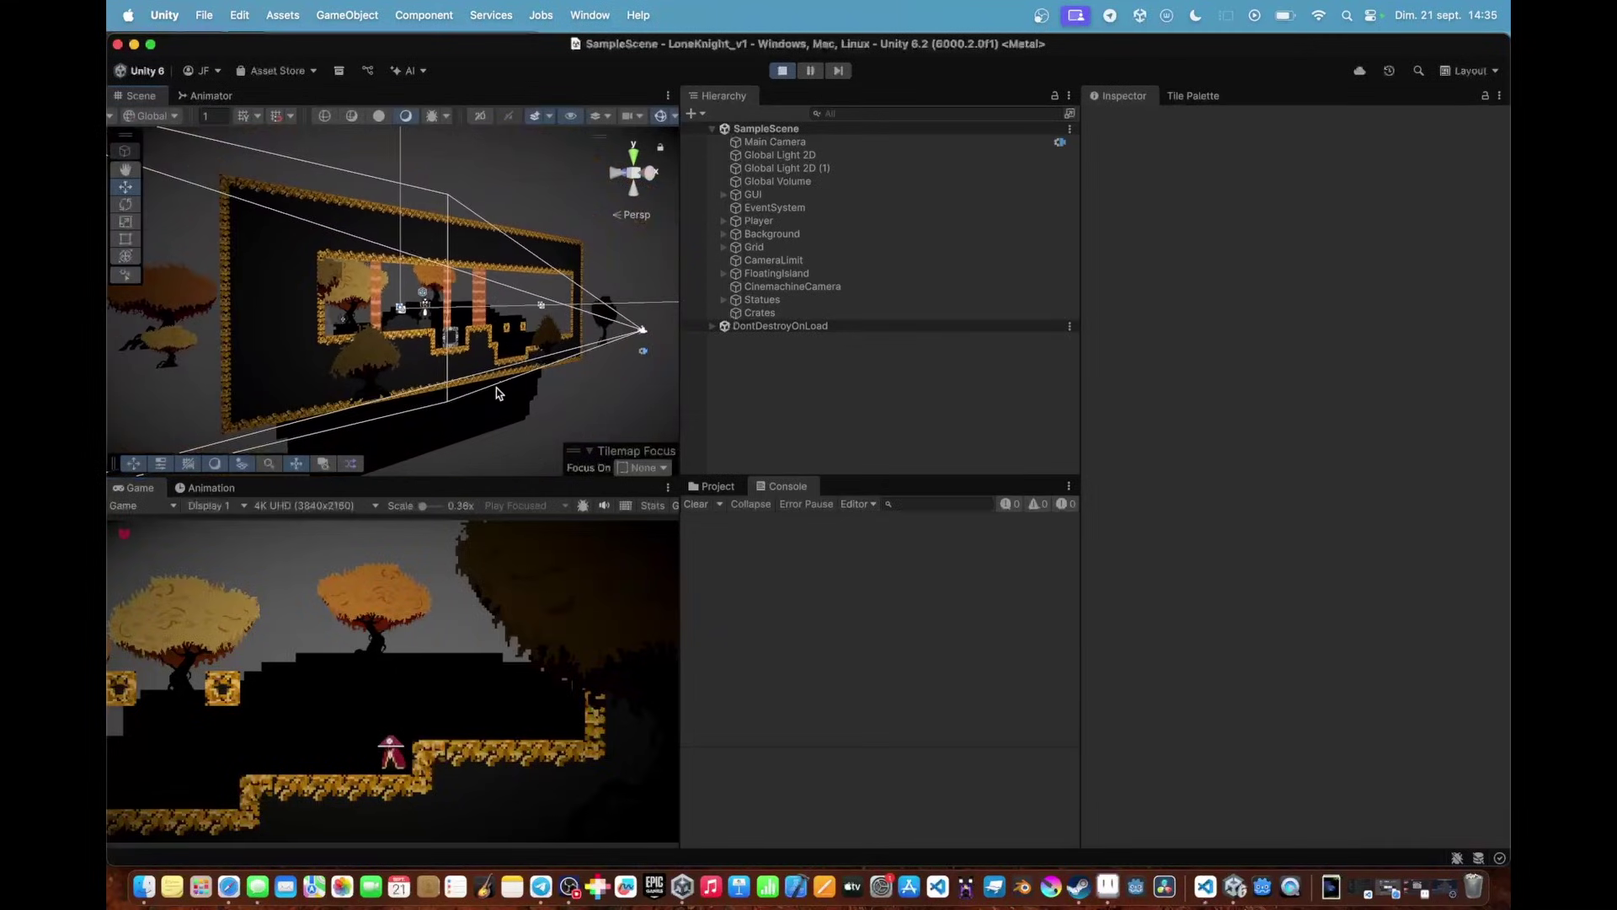
left_click_drag(497, 387, 552, 446, "alt")
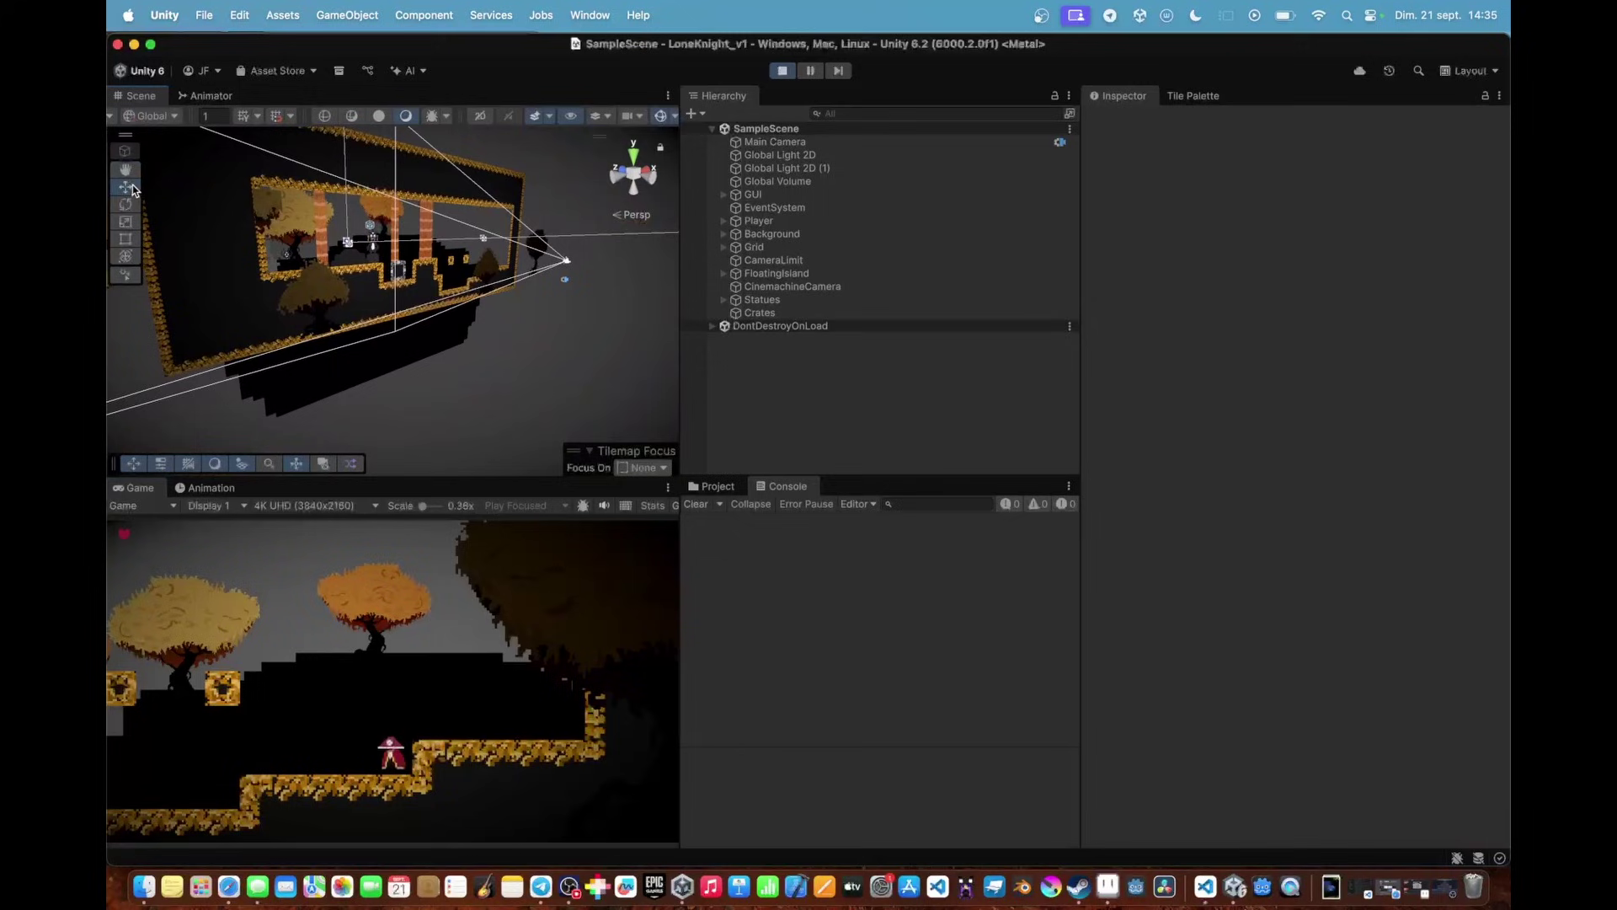
left_click_drag(181, 221, 337, 289, "alt")
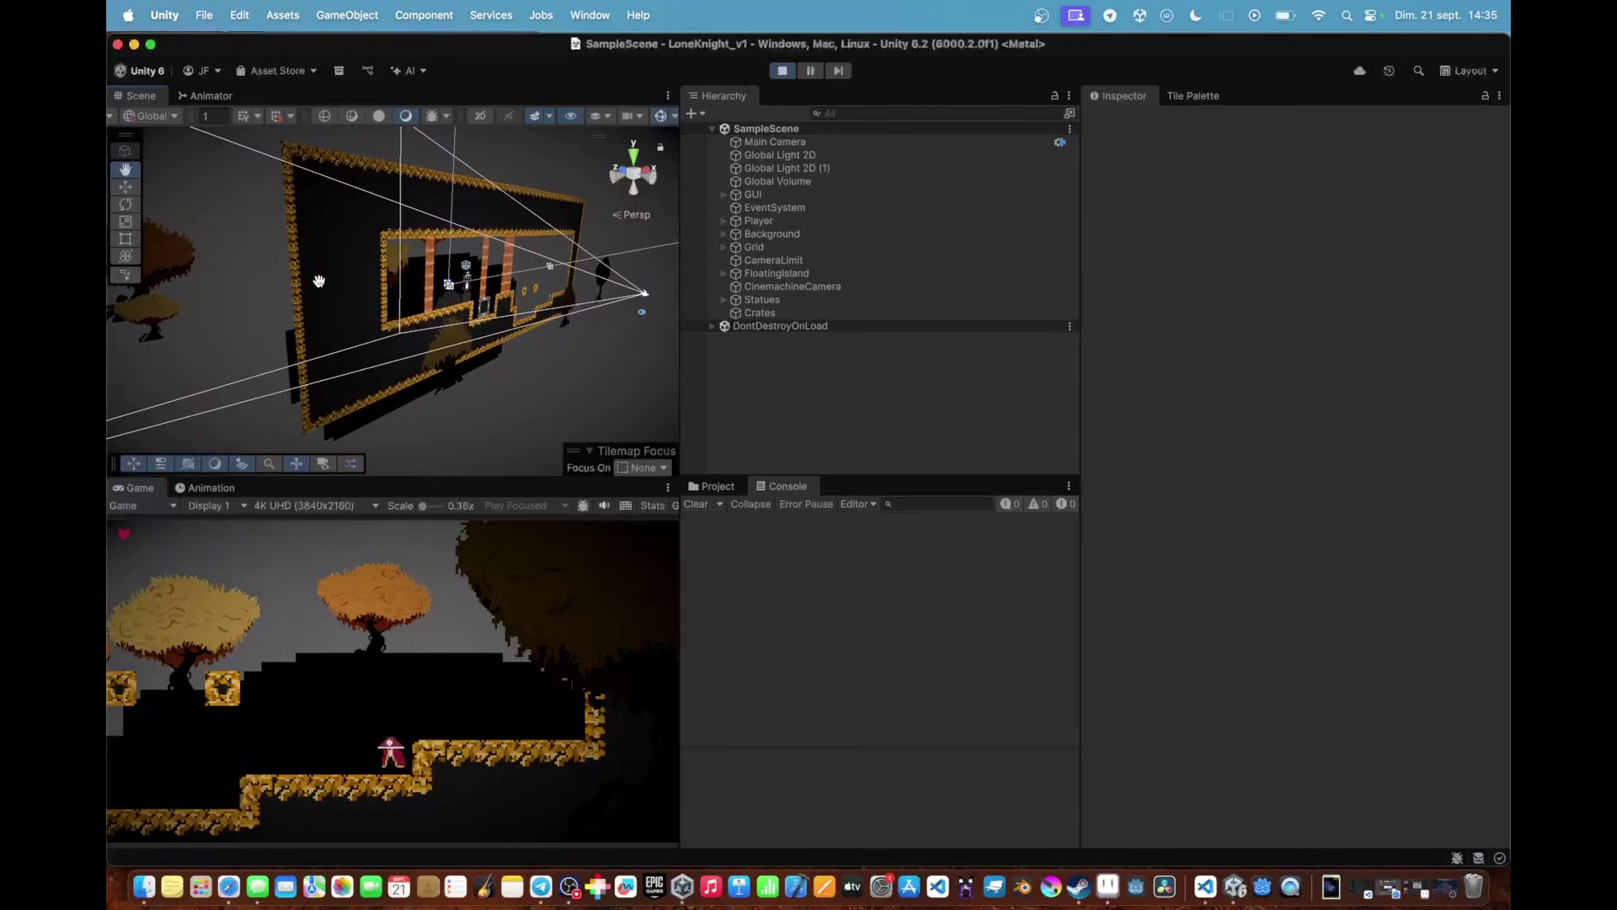
key("shift+space")
left_click_drag(506, 408, 287, 329)
left_click_drag(560, 491, 648, 477)
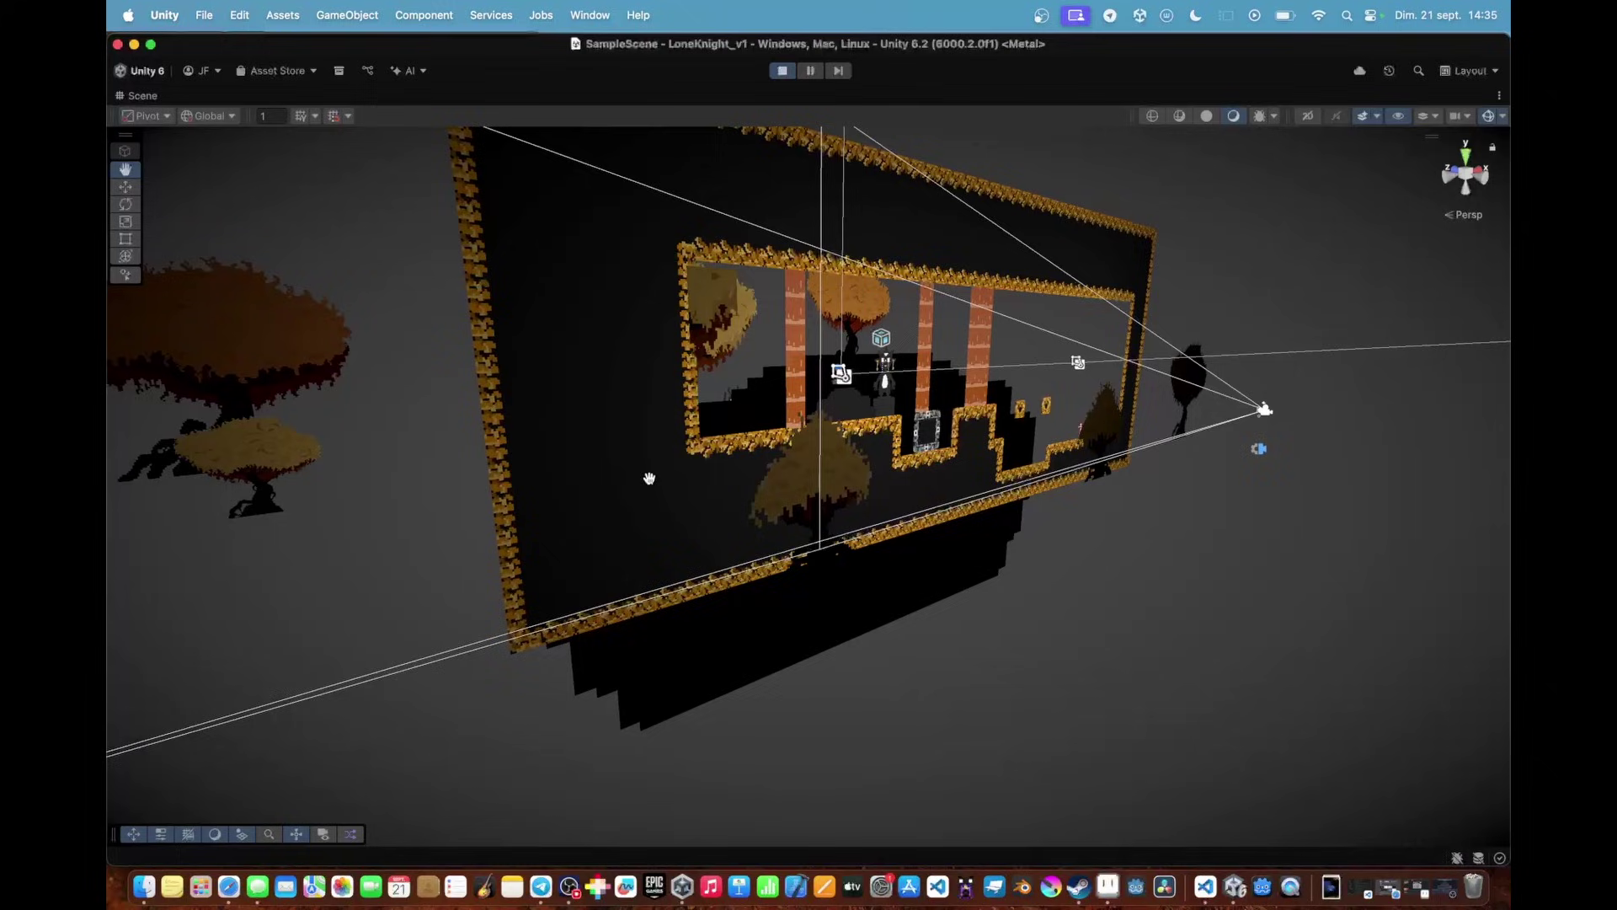
scroll(1037, 436, "down", 2)
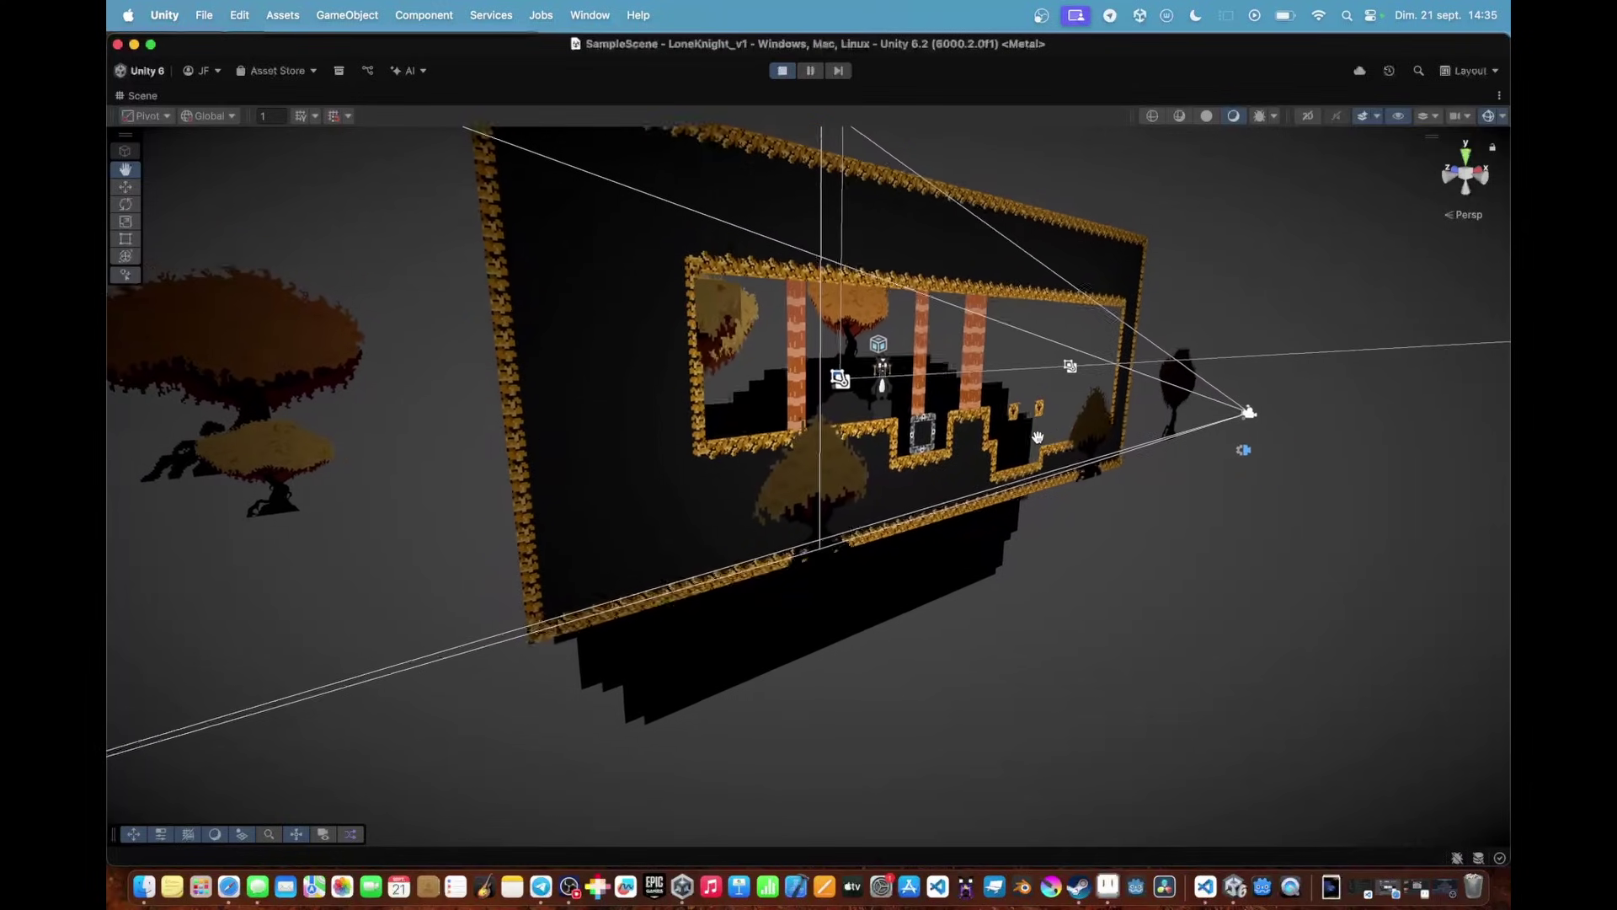
scroll(1038, 437, "up", 3)
left_click_drag(1142, 432, 1069, 435, "alt")
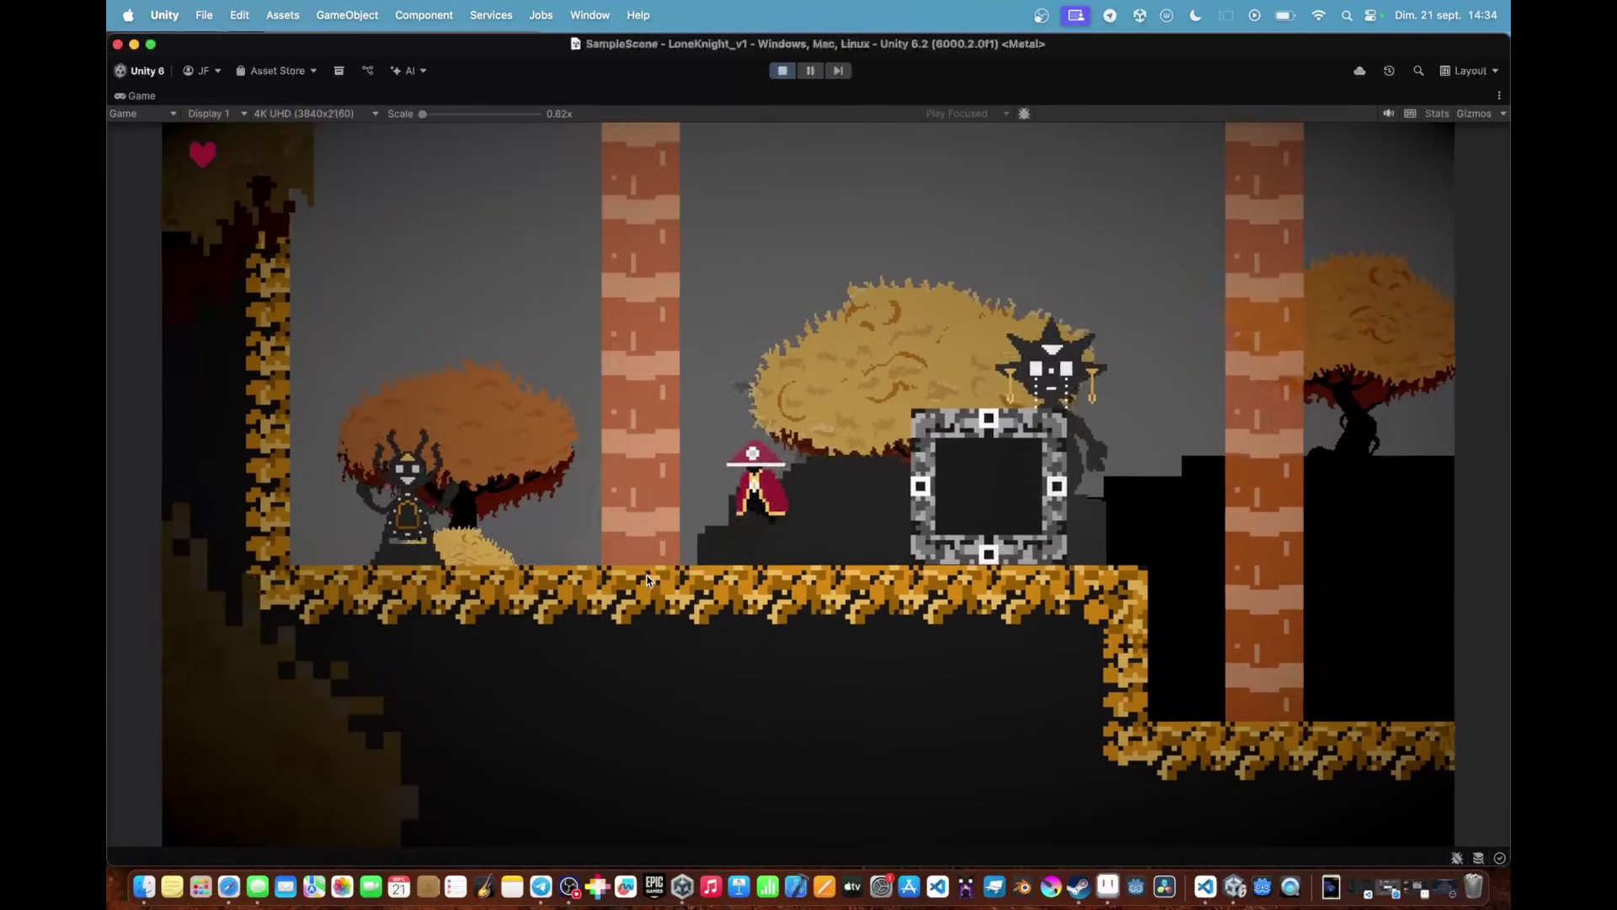
Move the hatted character past the crate to the spiky-headed statue and push the crate away from it
key("Right")
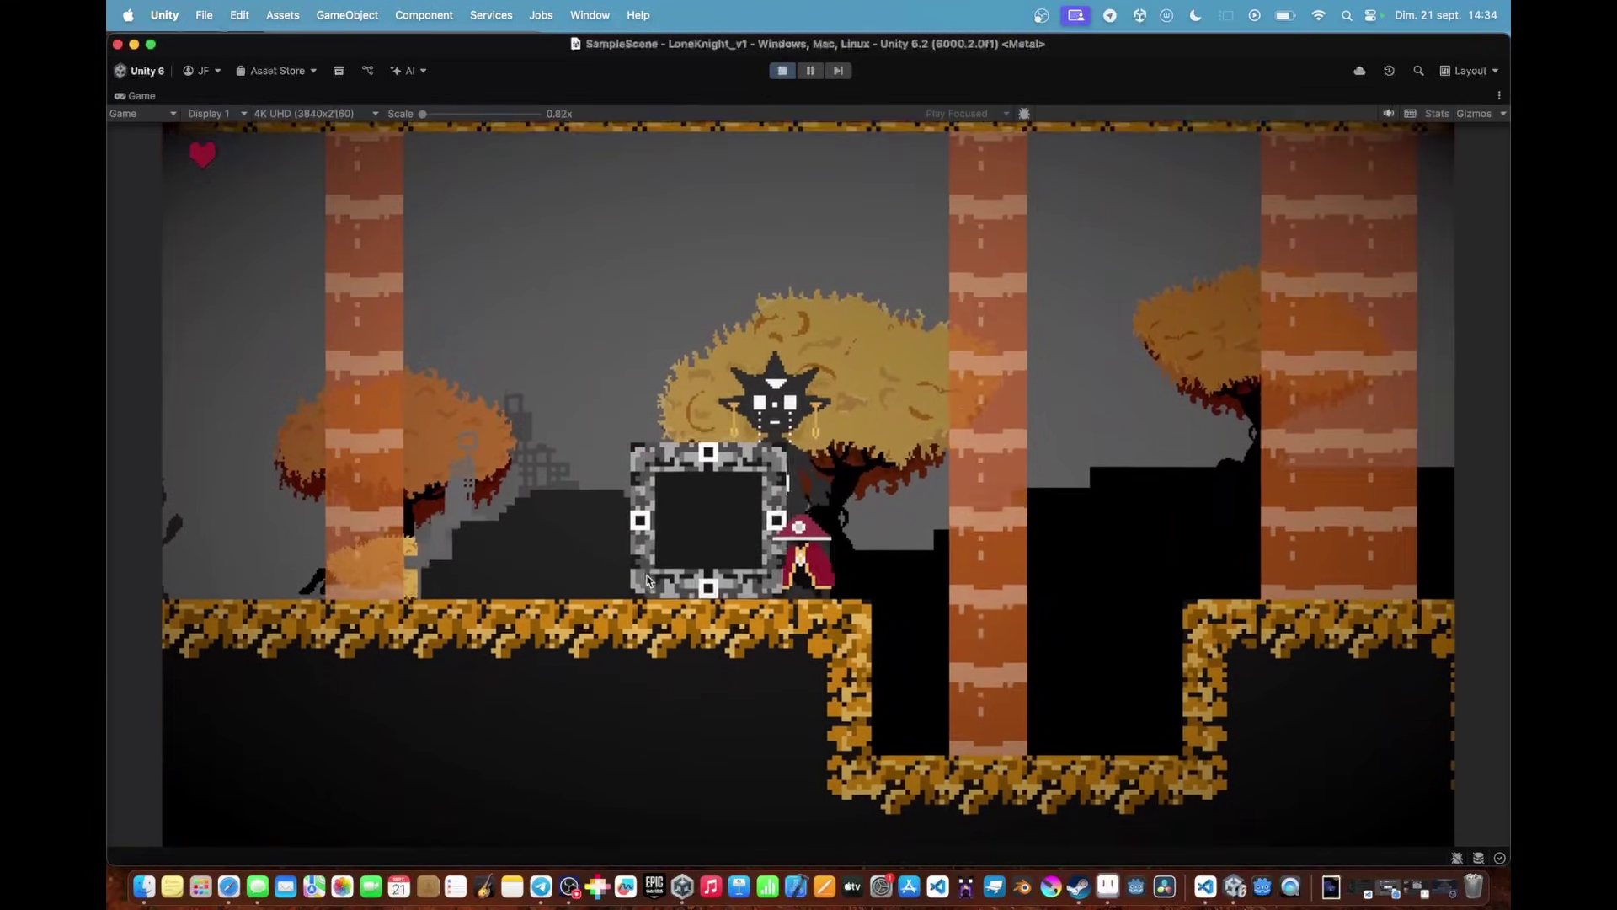
key("Right")
key("Left")
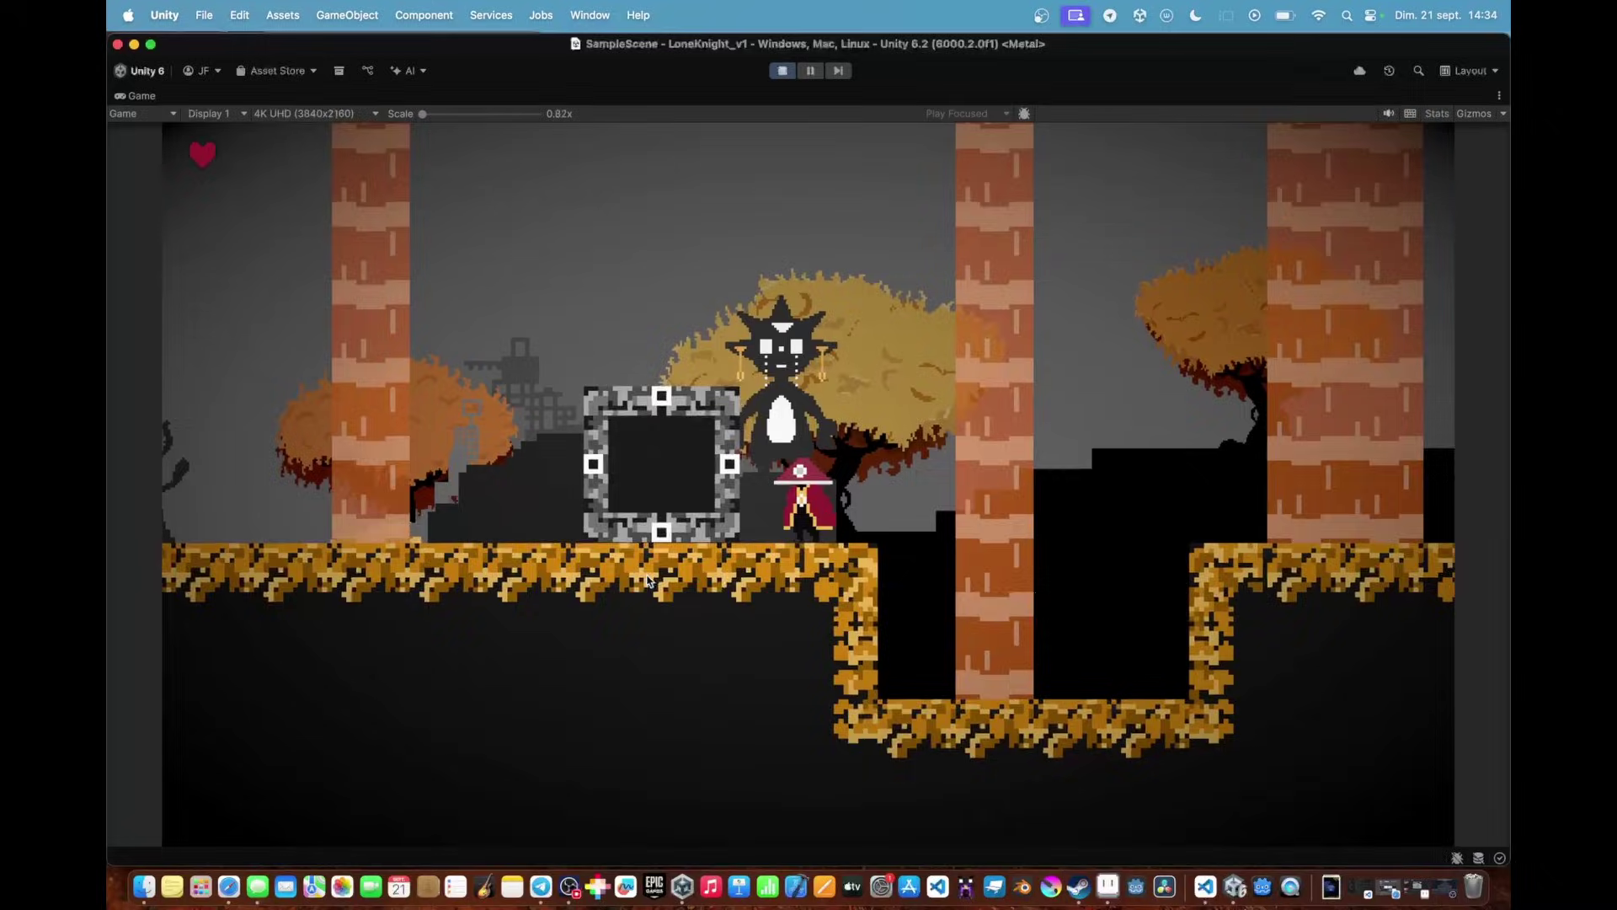
Strike at the stone crate beside the spiky-headed statue, and take the hatted character over the pit to the raised ledge beyond
key("Left")
key("Right")
key("Left")
left_click(649, 579)
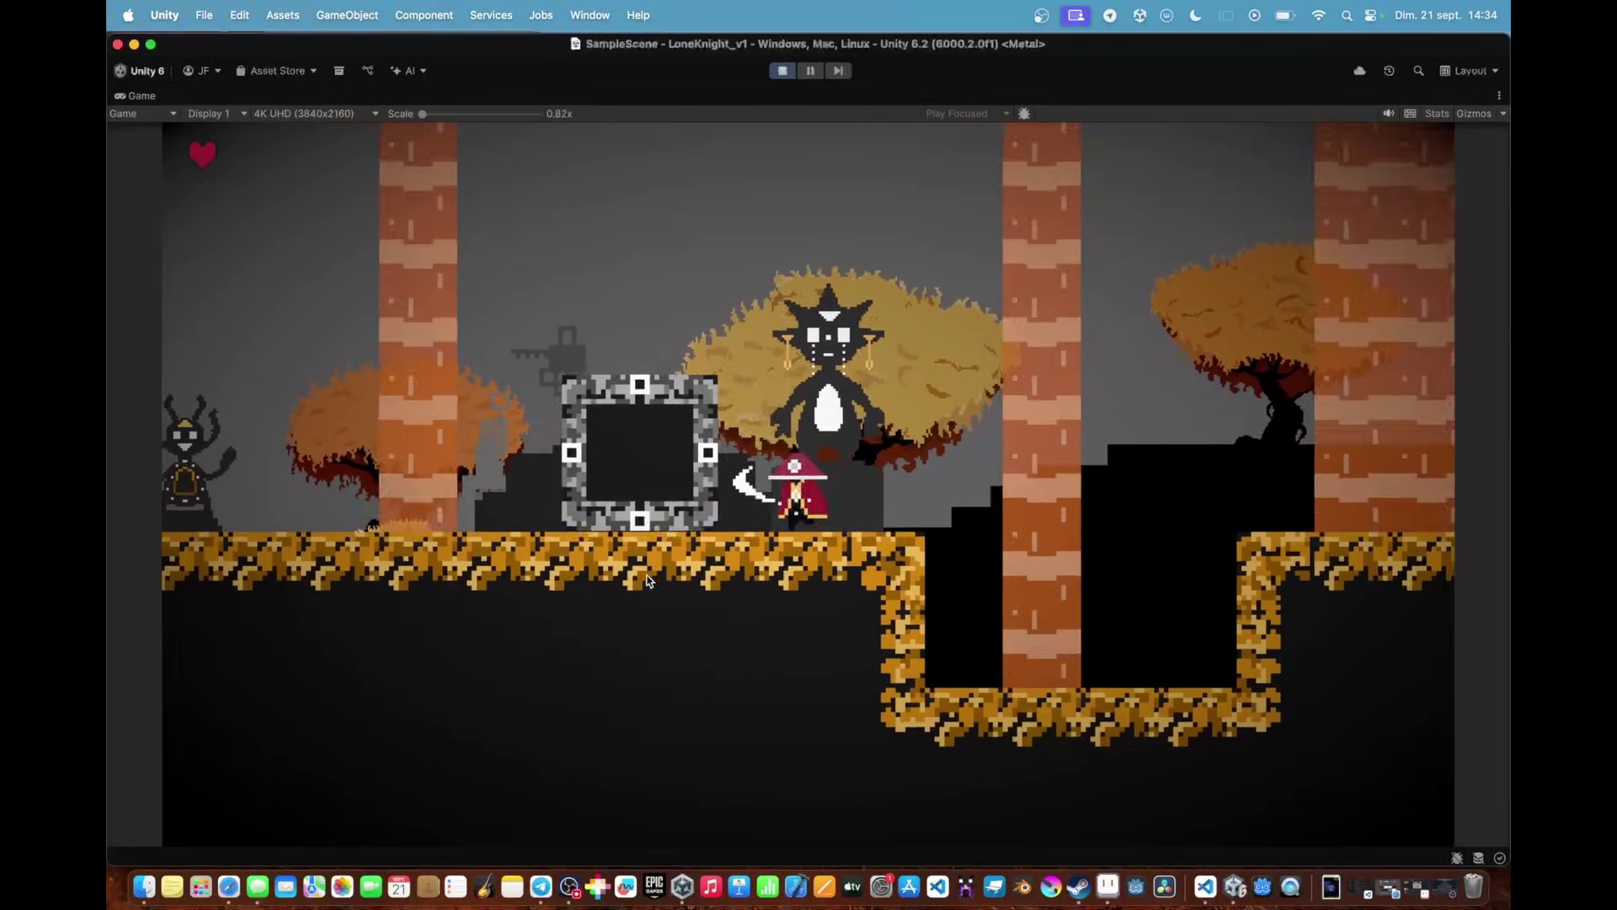
key("space")
key("Right")
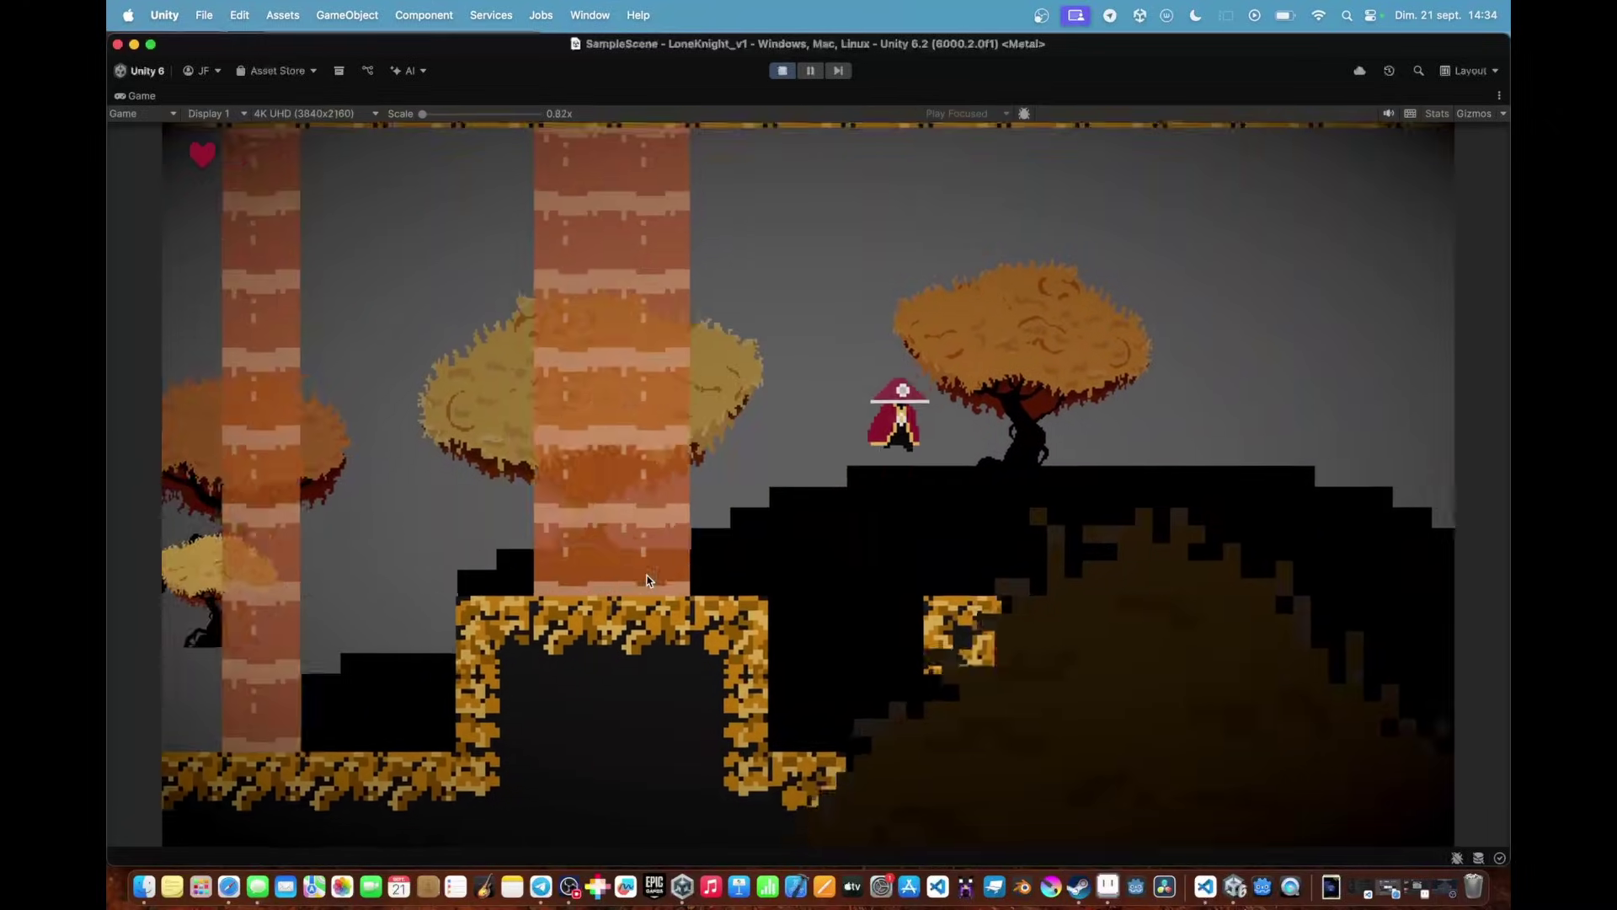
key("Left")
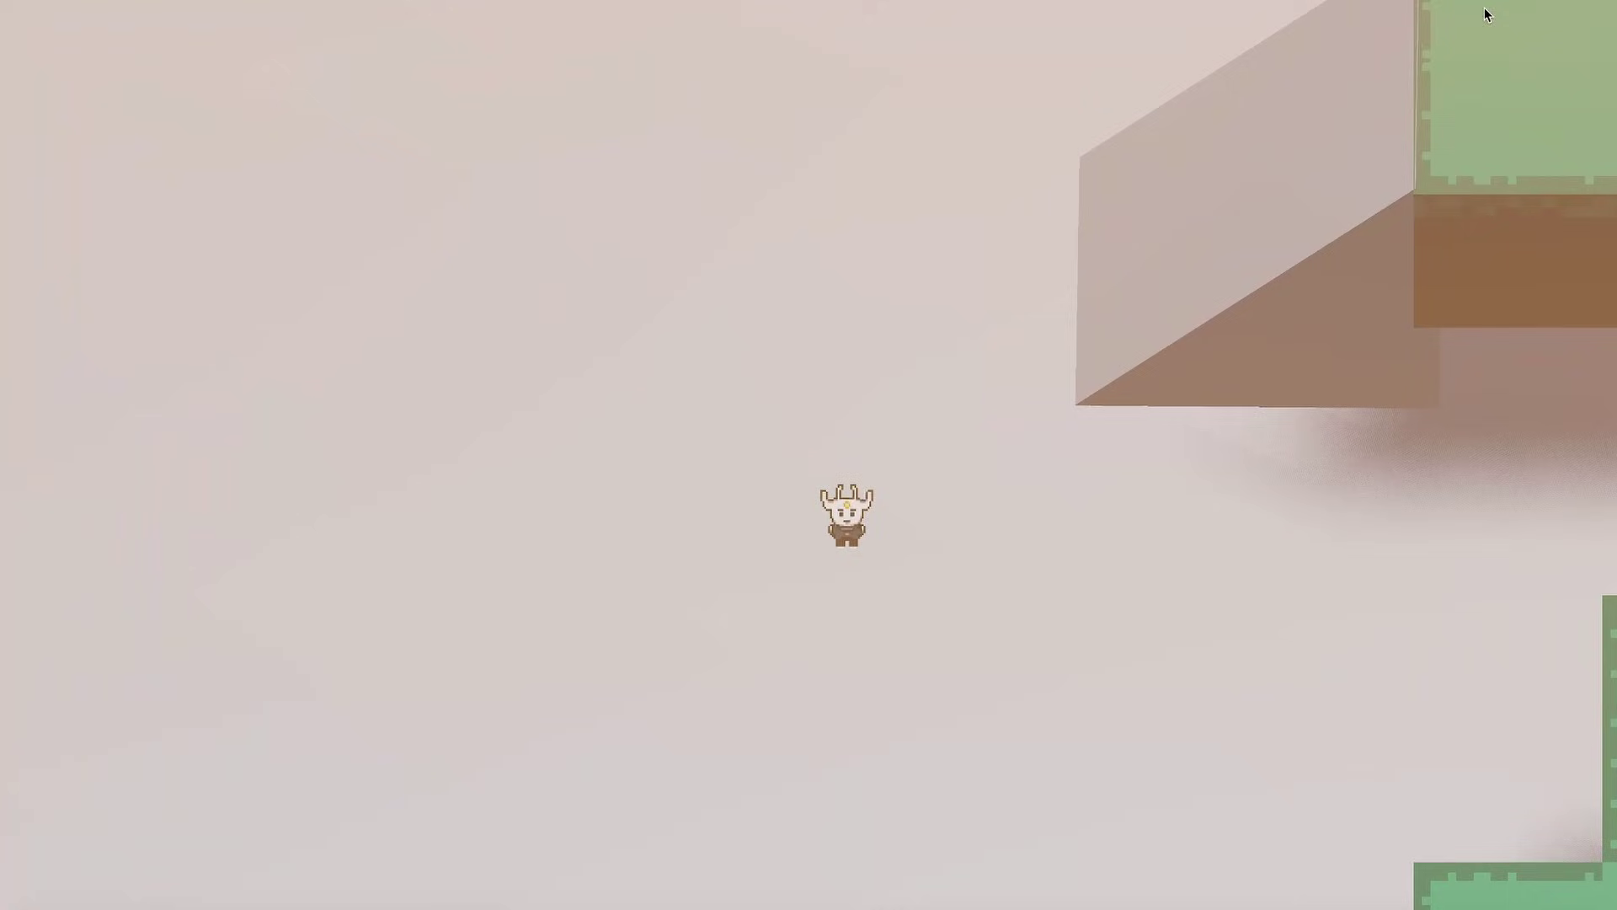
Walk the horned character from the empty ground onto the nearest grass platform and down its length
key("Up")
key("Right")
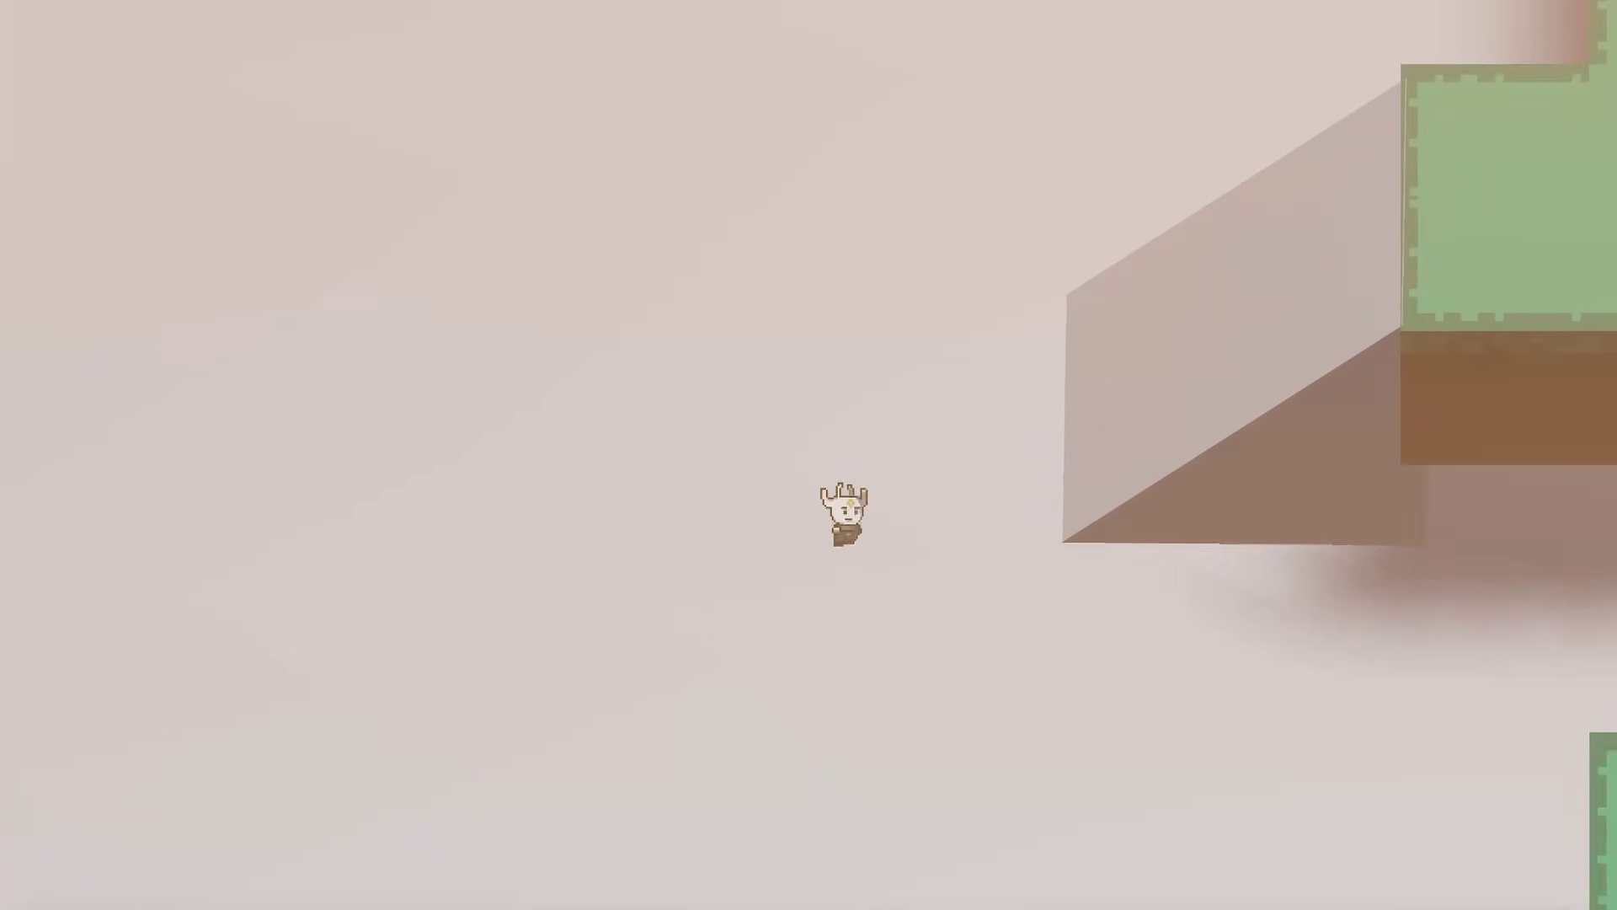
key("Right")
key("Up")
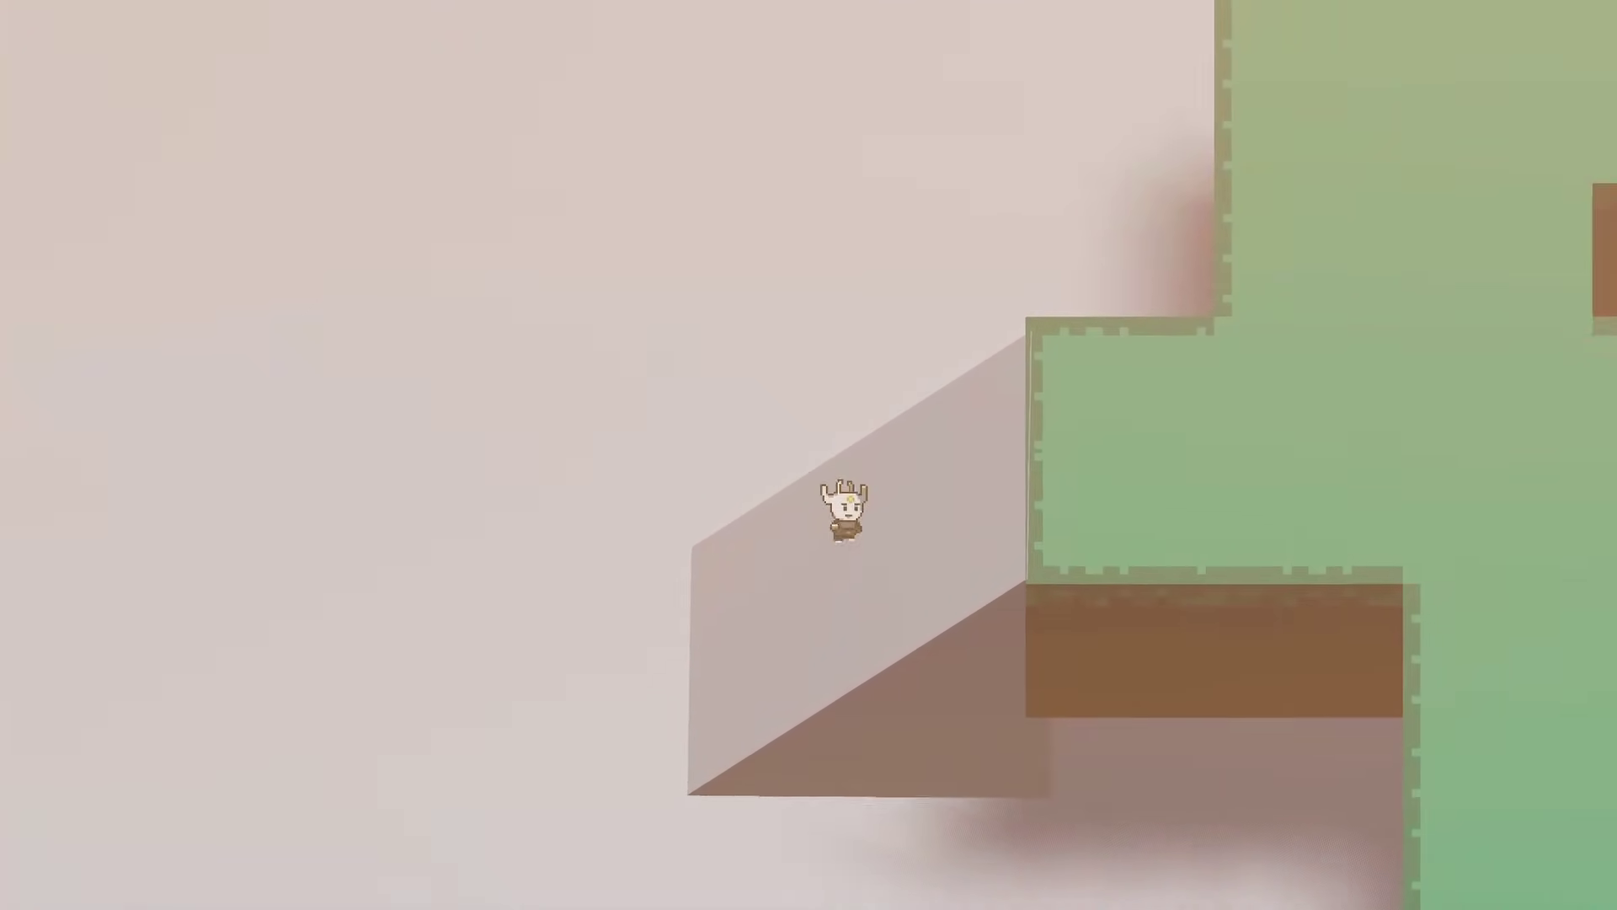
key("Right")
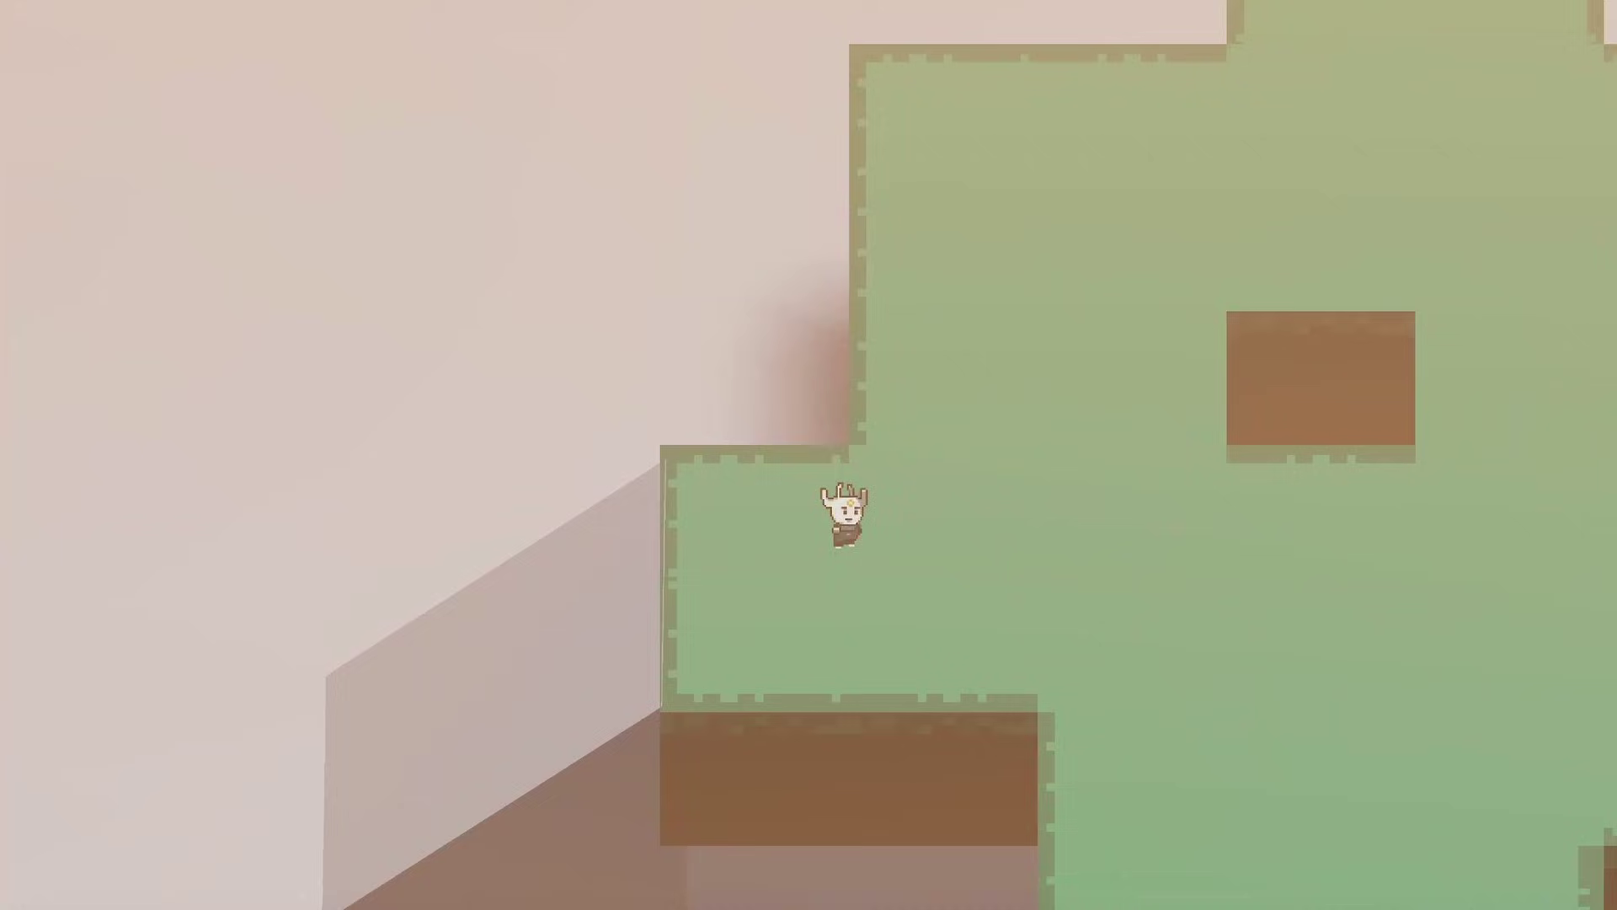
key("Down")
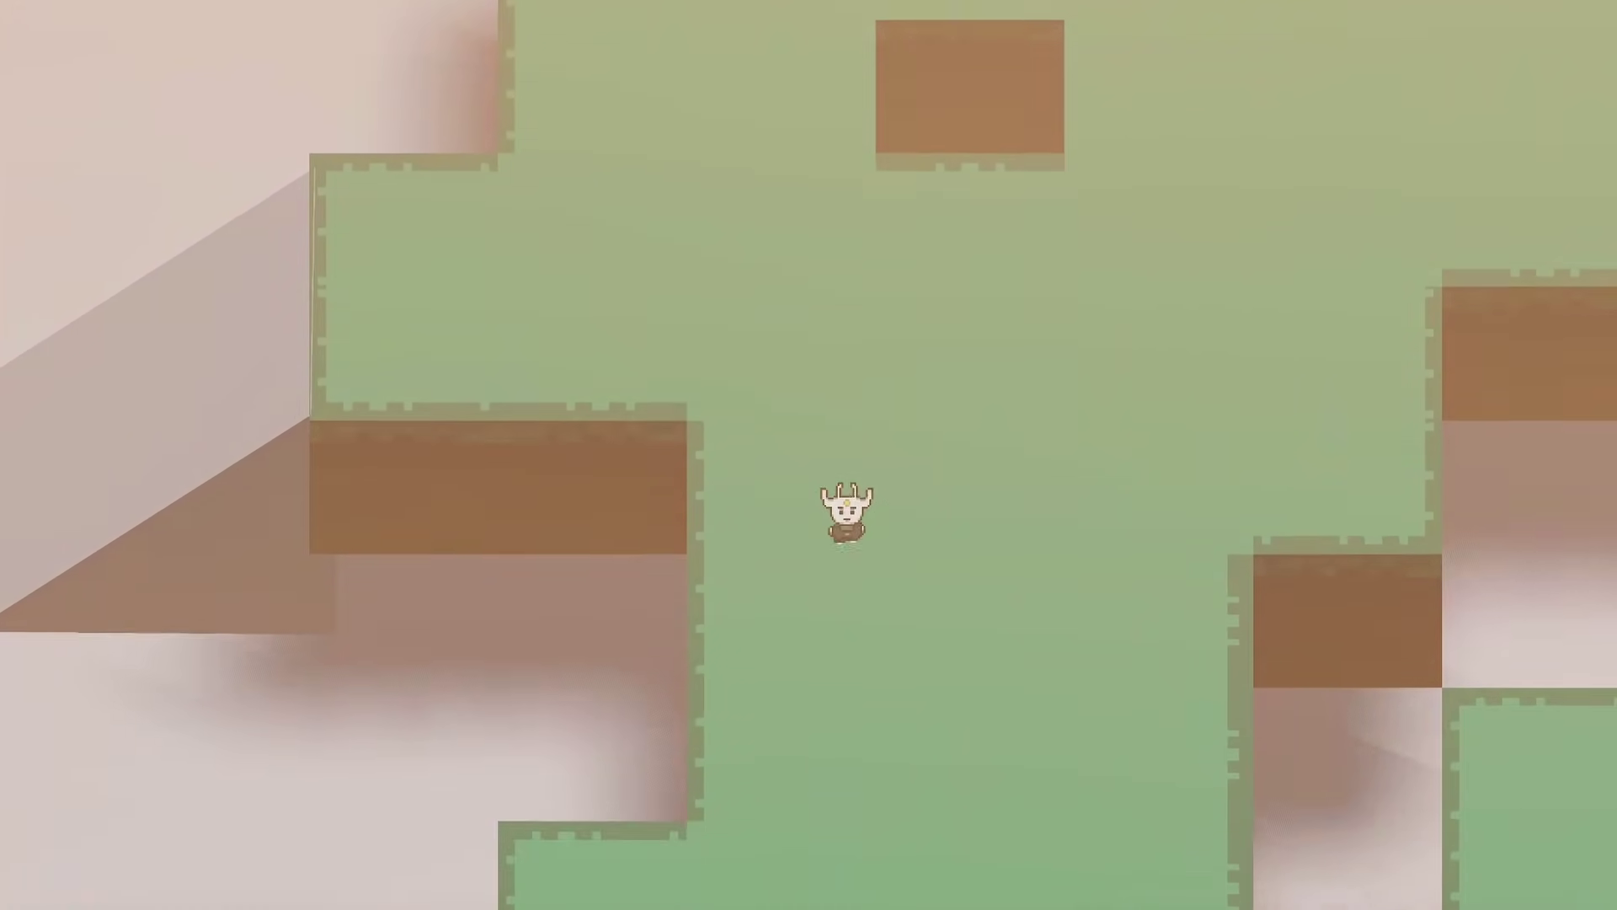
key("Right")
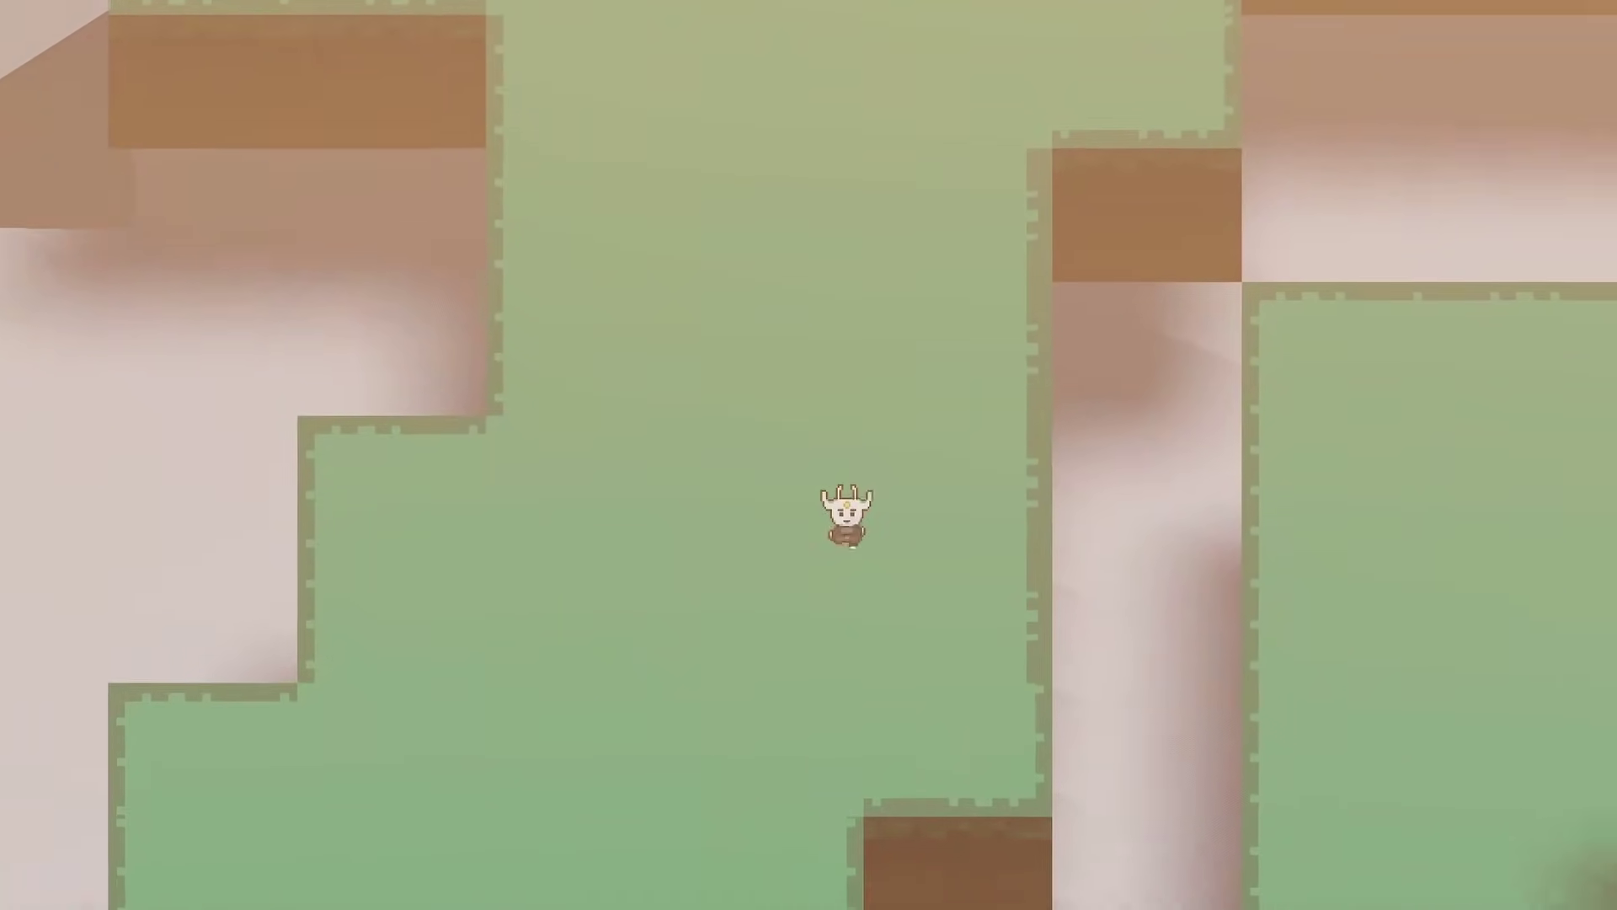
Cross the gap to the neighbouring grass platform and descend past its front edge to the lower ground with the pits
key("Right")
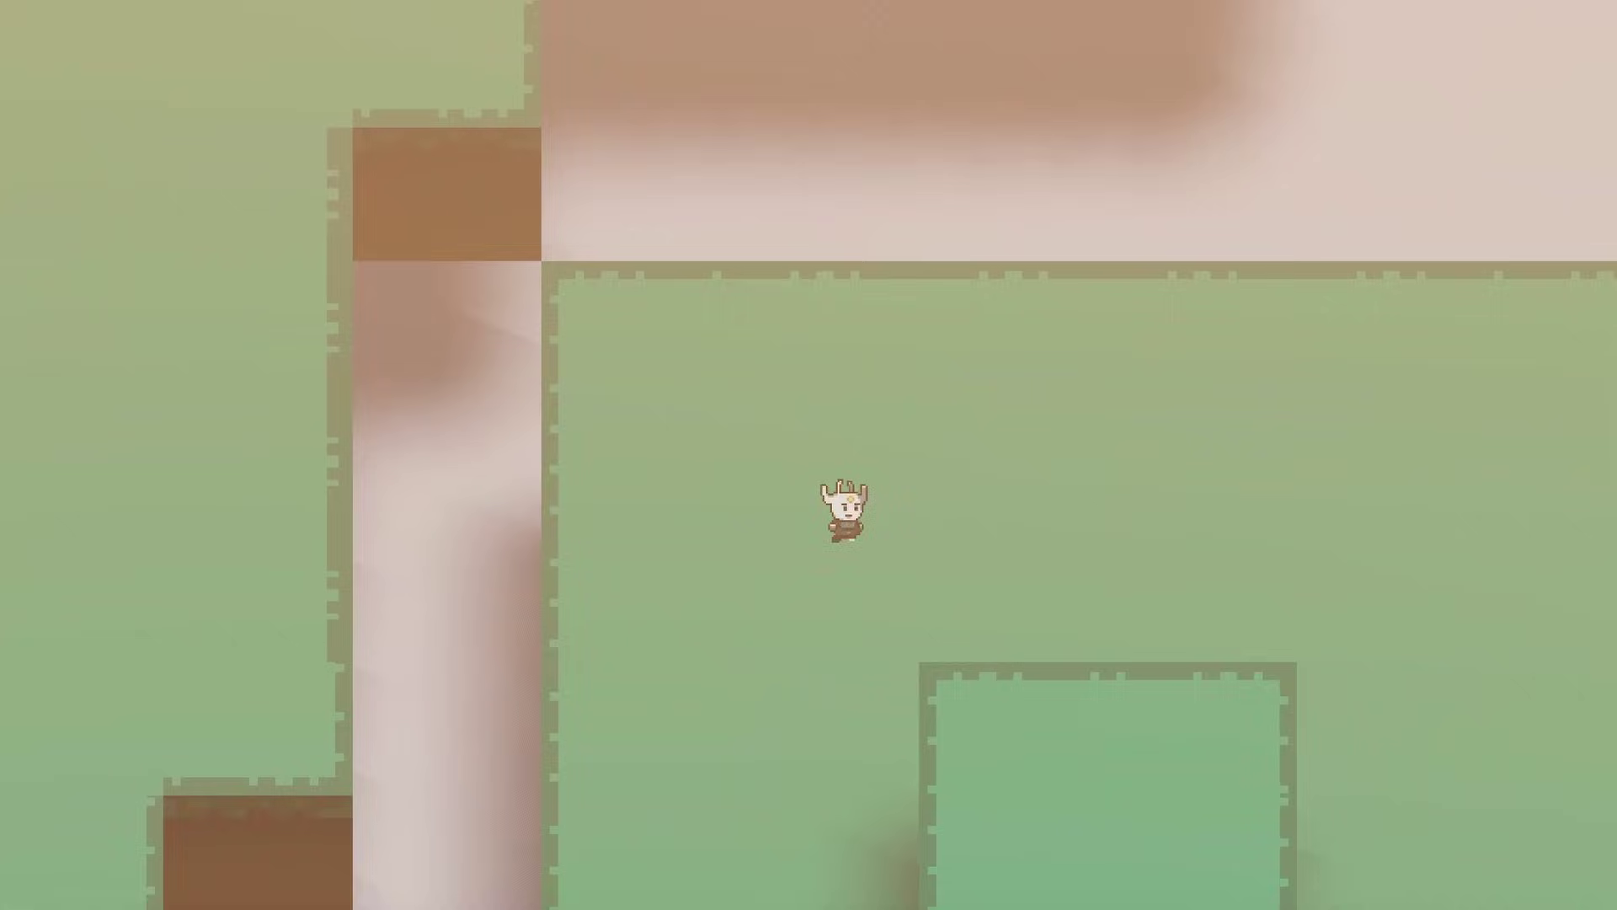
key("Down")
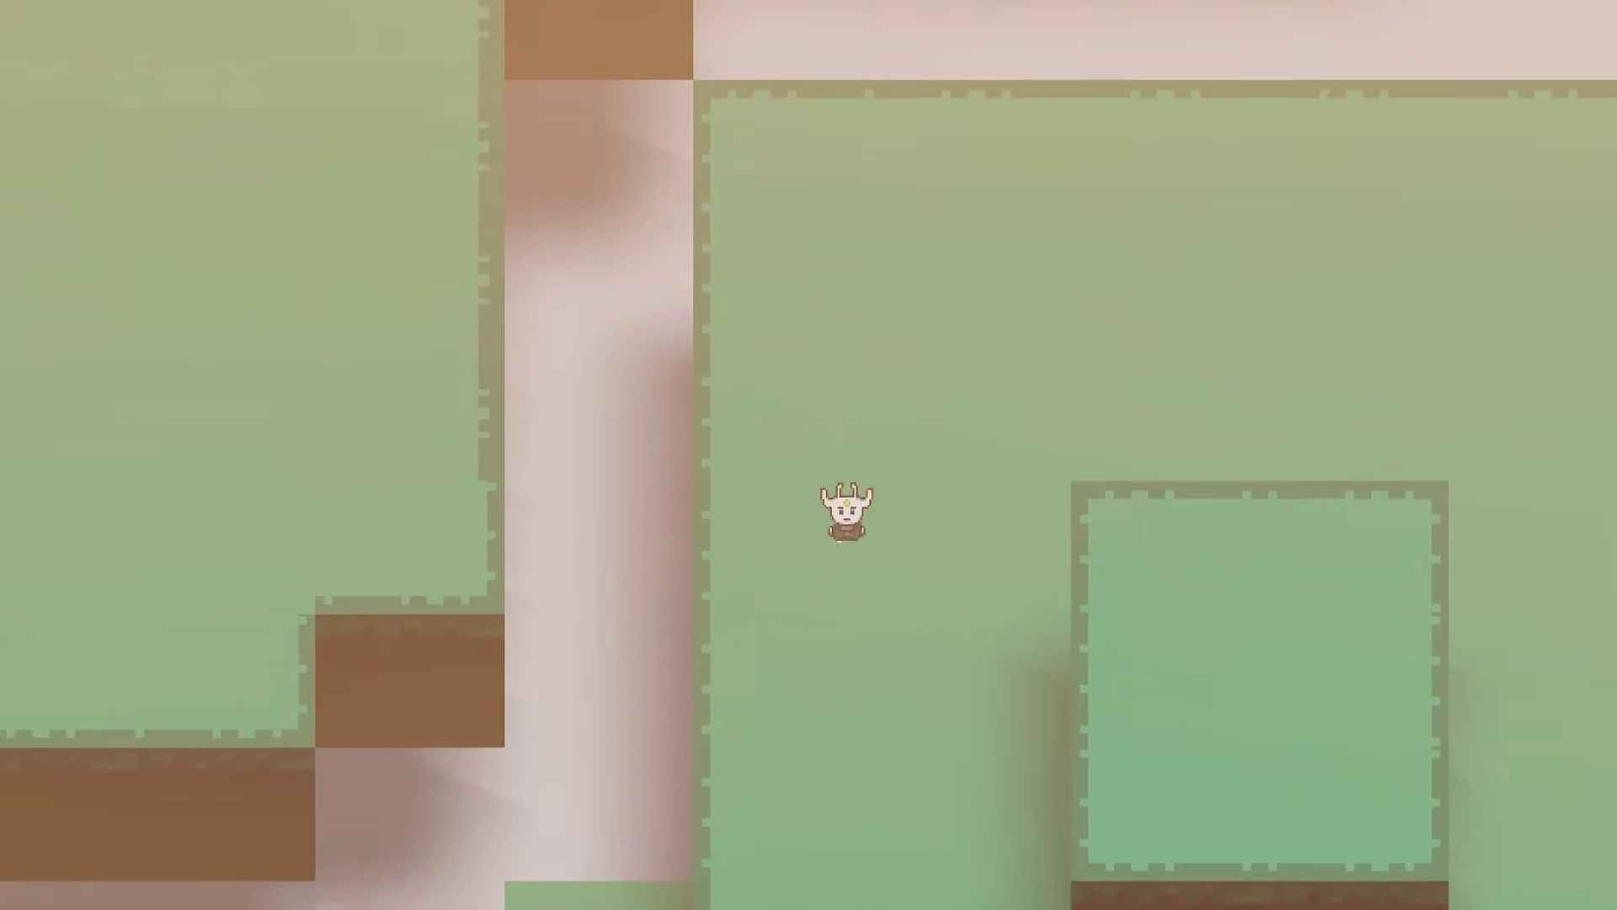
key("Down")
key("Left")
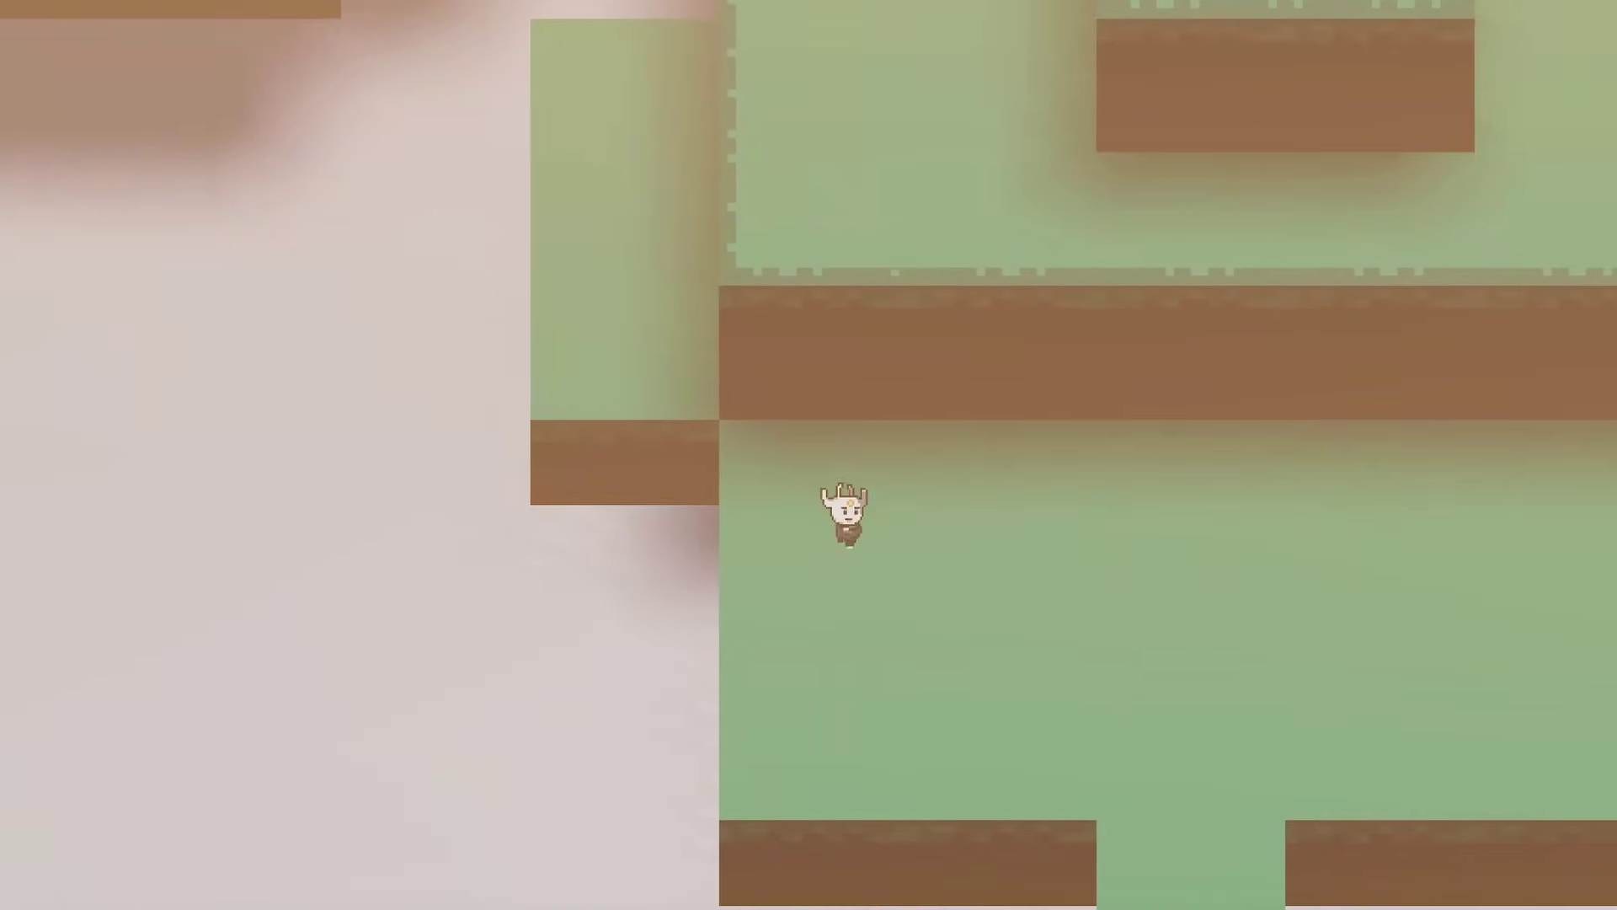
key("Down")
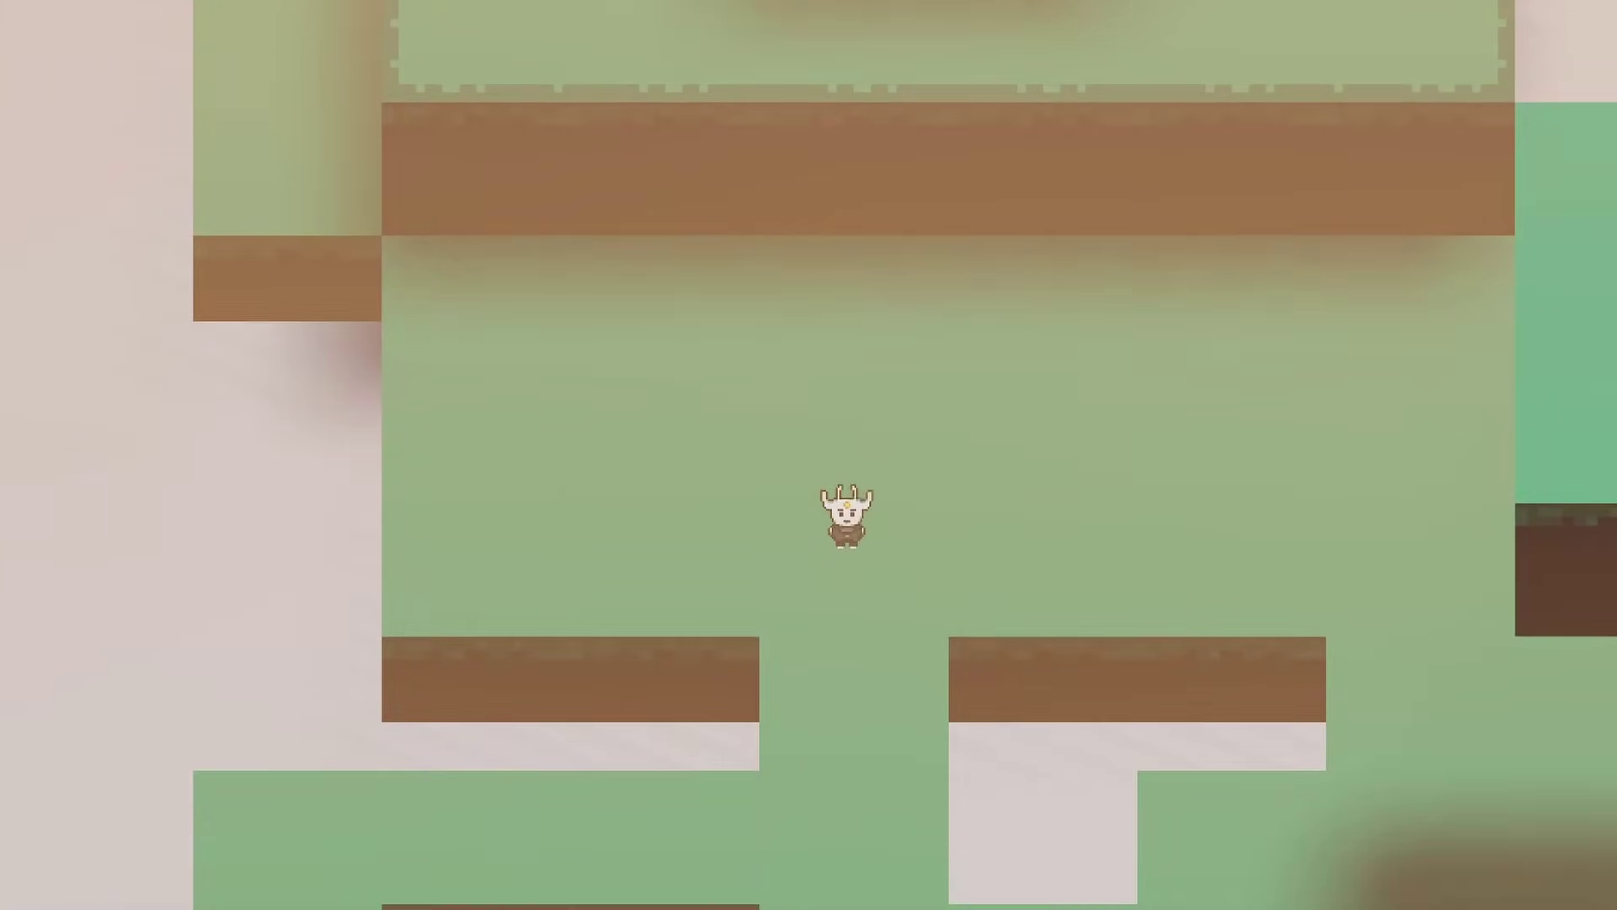
key("Right")
key("Right")
key("Down")
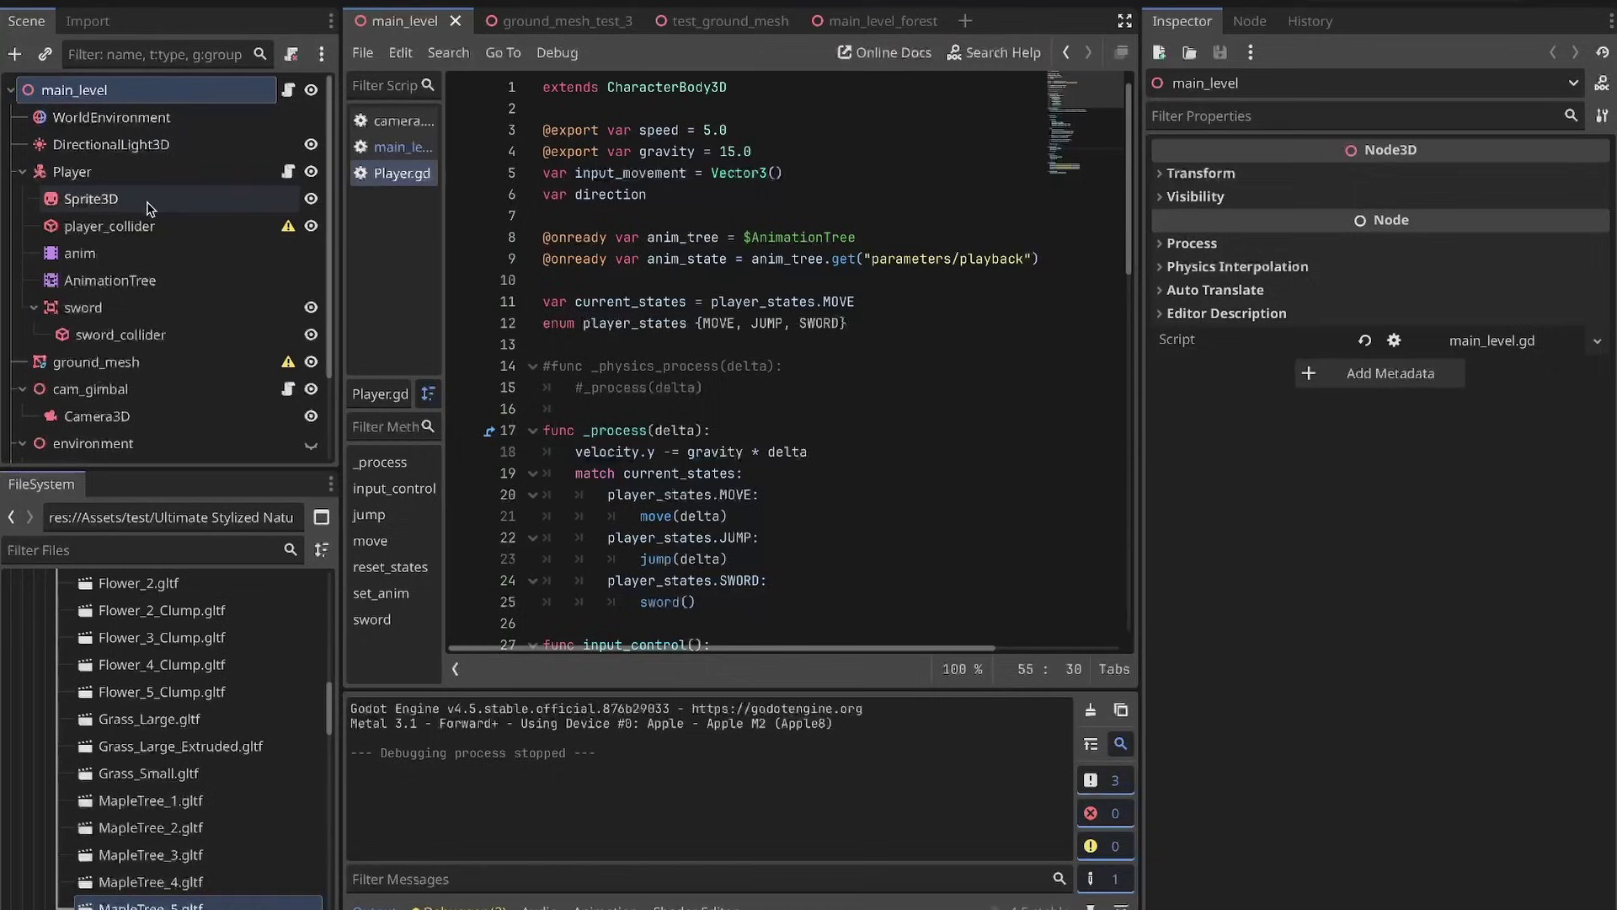
Change the projection of the Camera3D node under cam_gimbal to Perspective
left_click(157, 424)
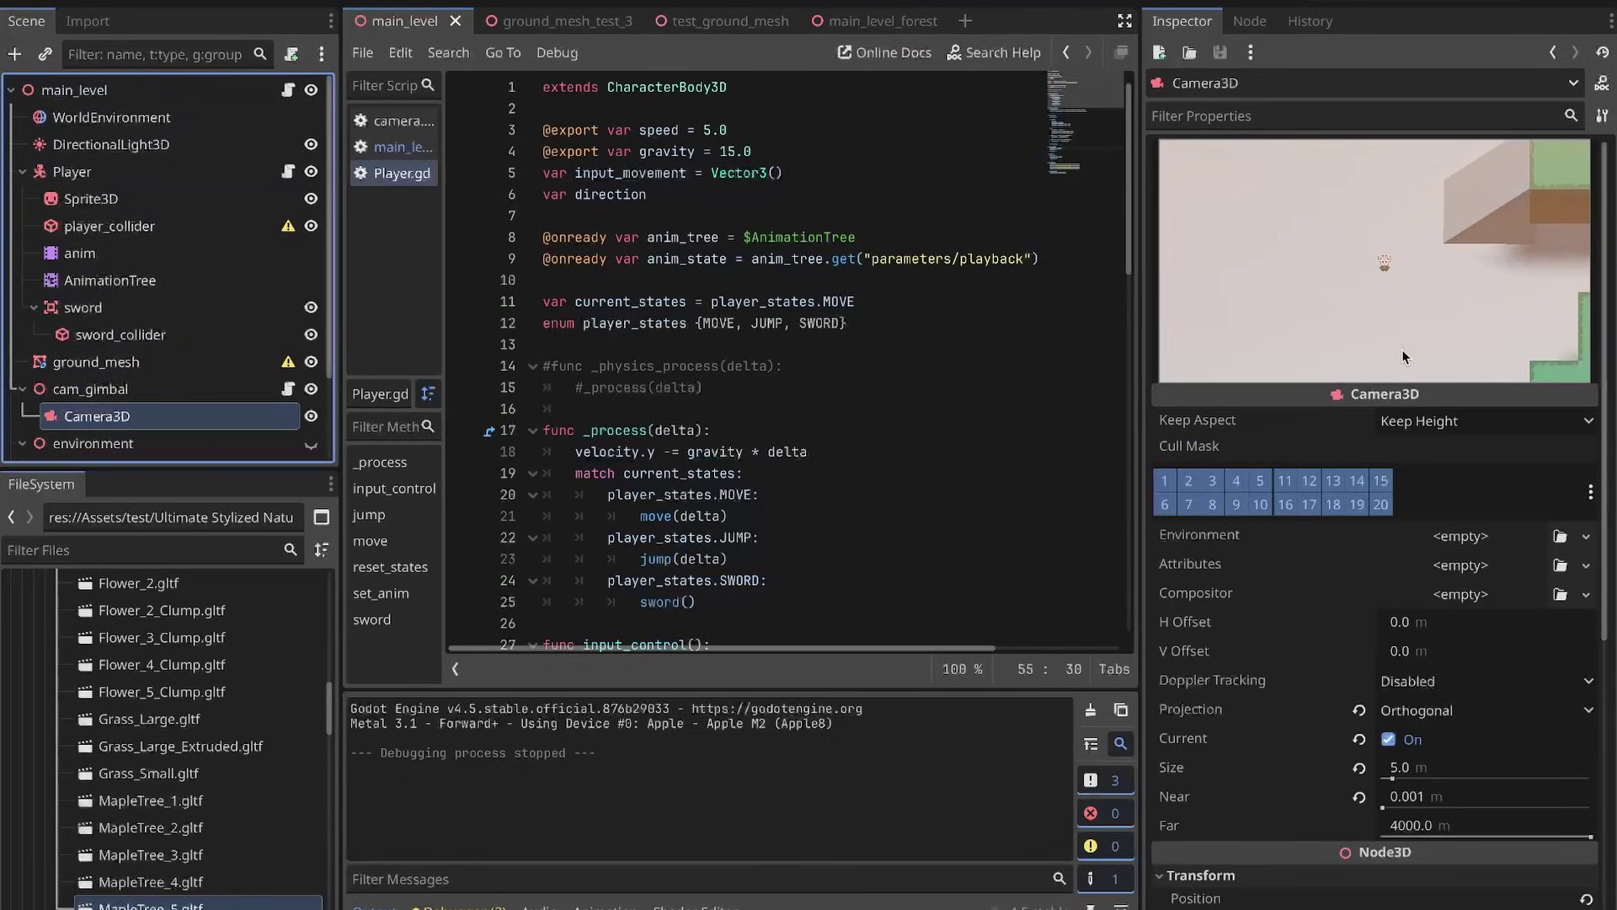
scroll(1358, 628, "down", 1)
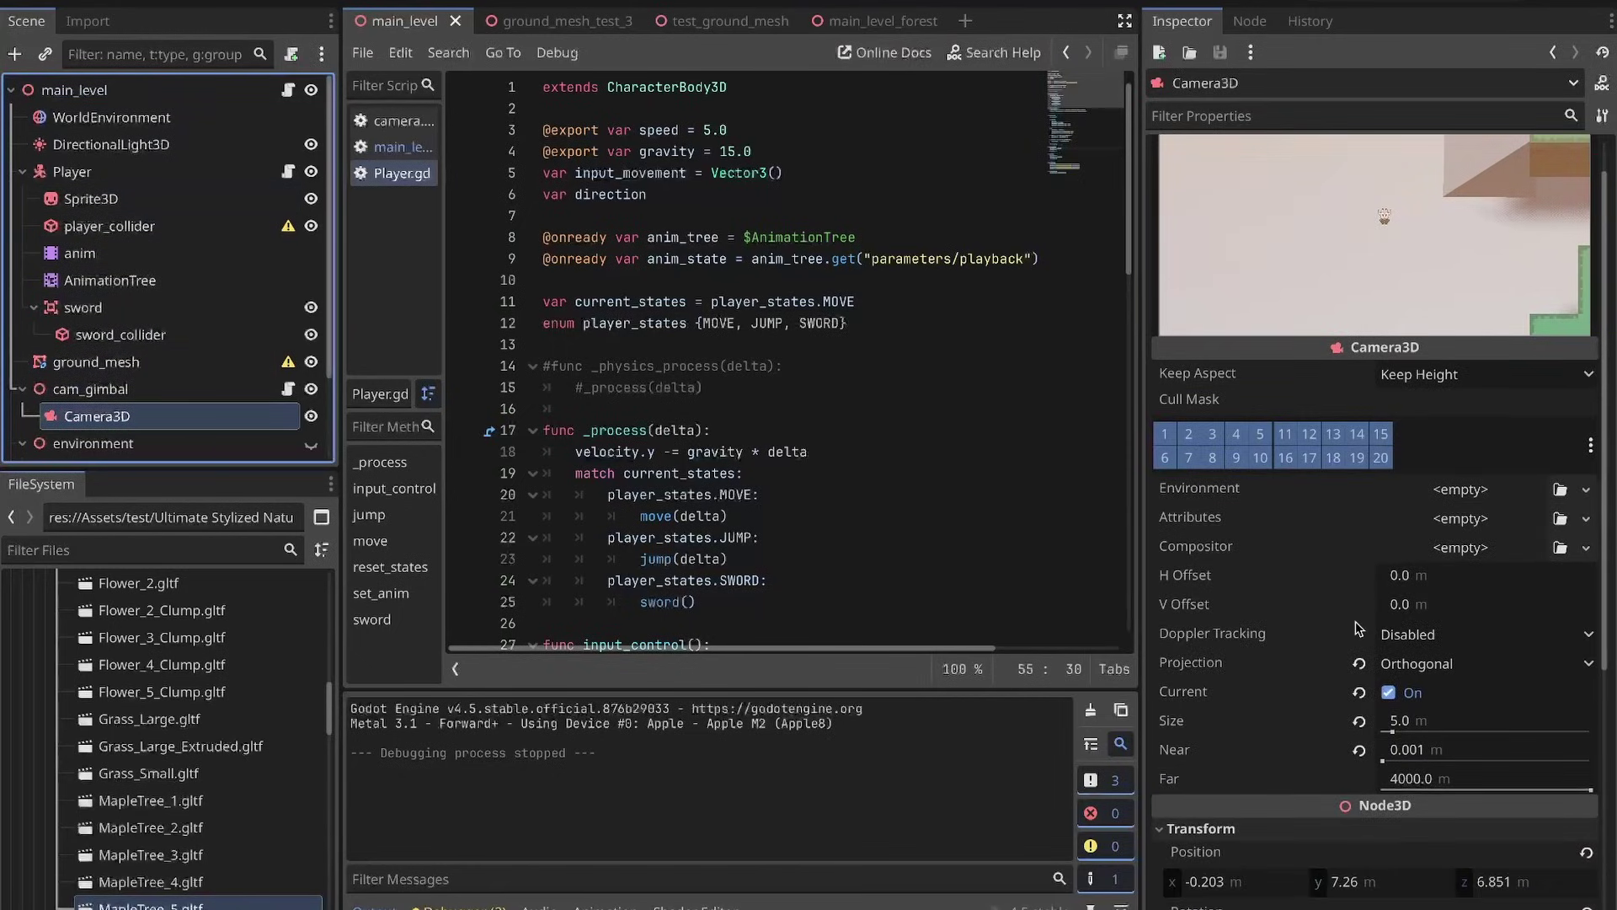
left_click(1457, 663)
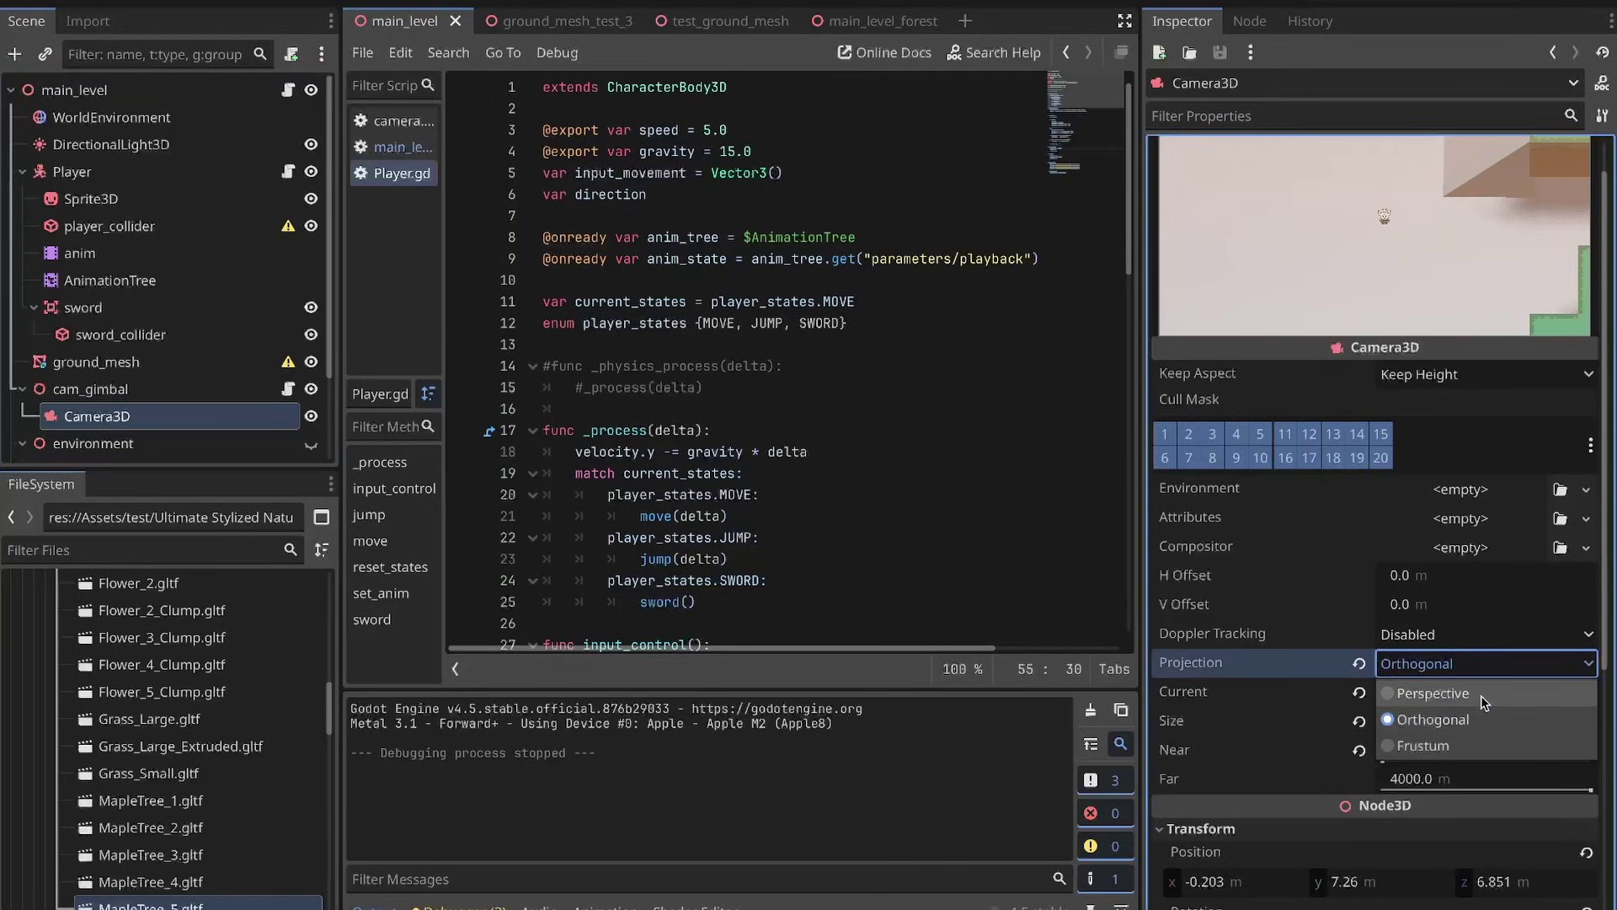
left_click(1432, 694)
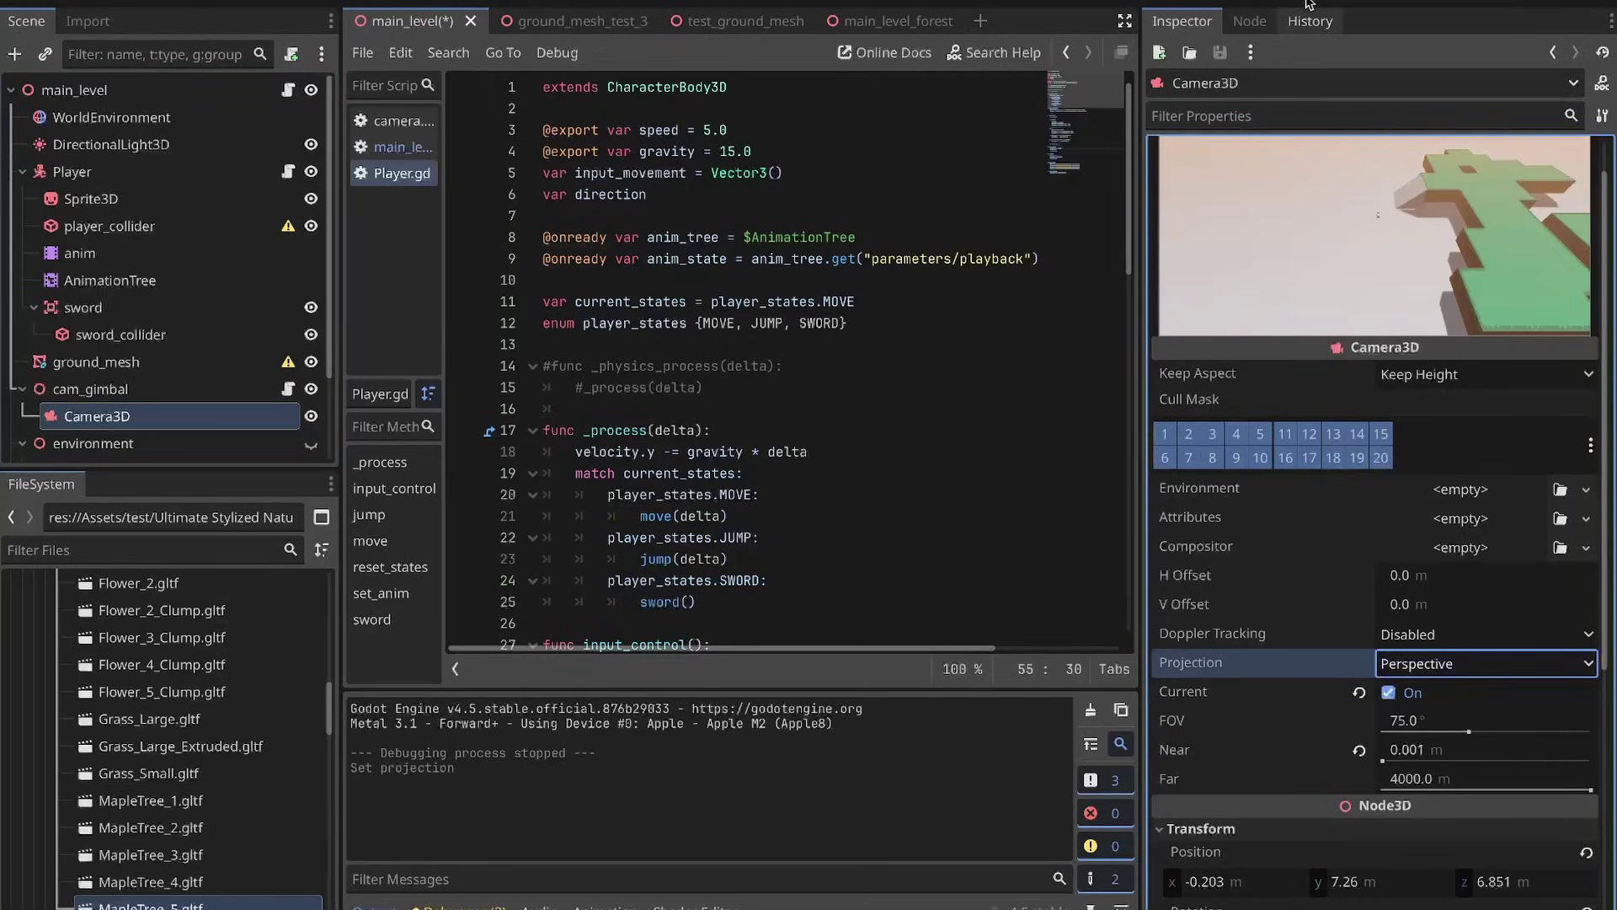
Run the 3D_RPG_with_2D_sprites project and walk the horned character onto the grass platform
key("super+b")
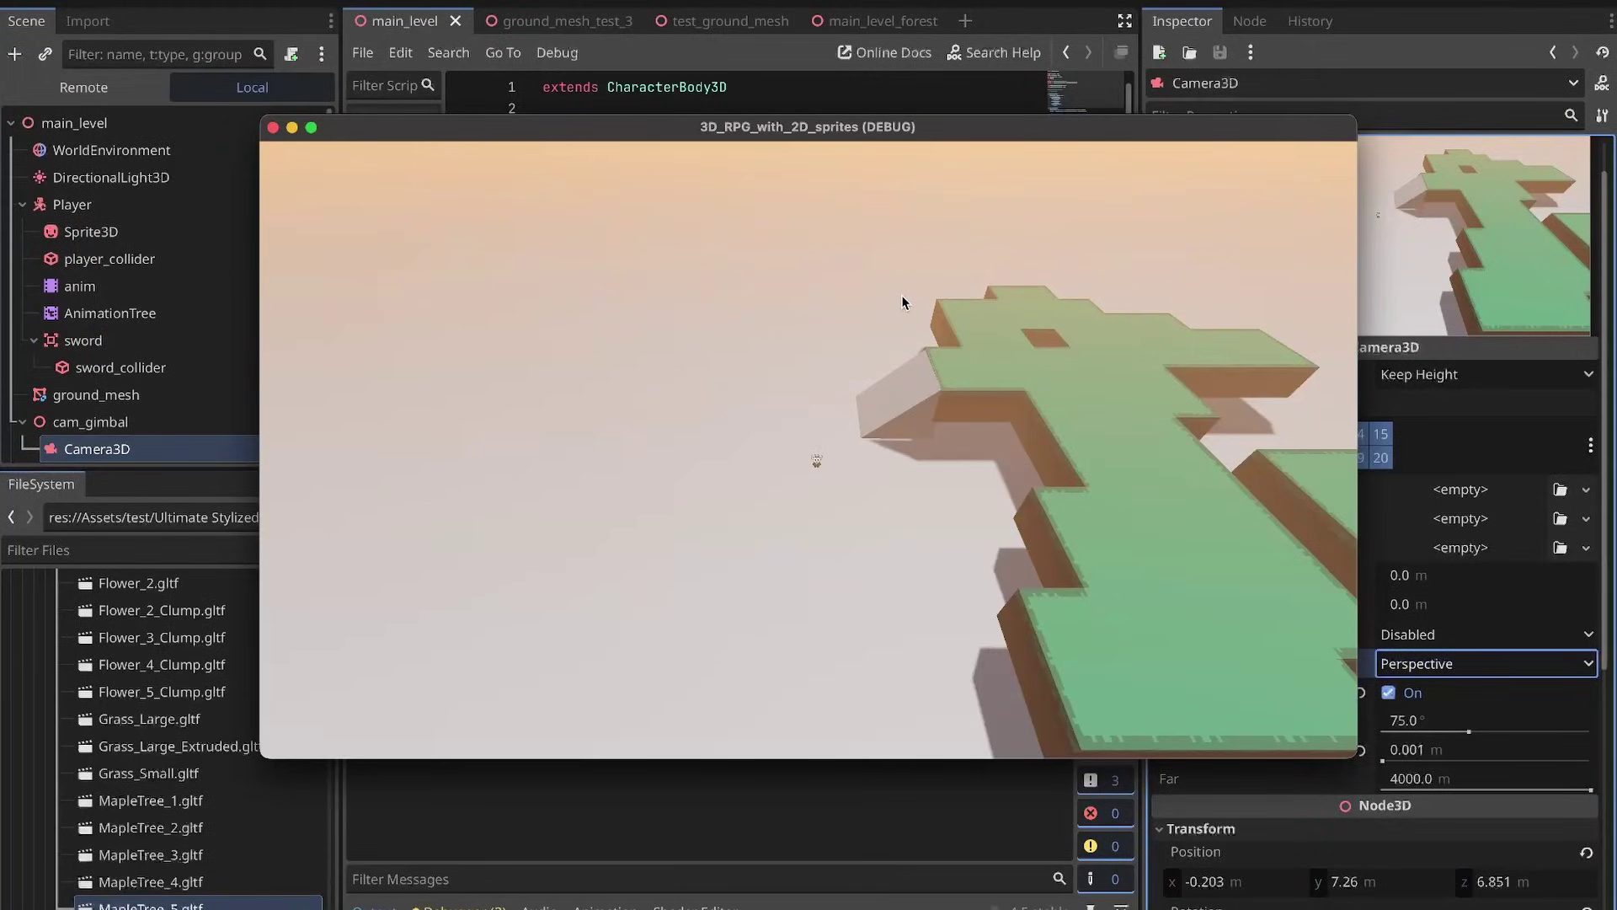
key("w")
key("d")
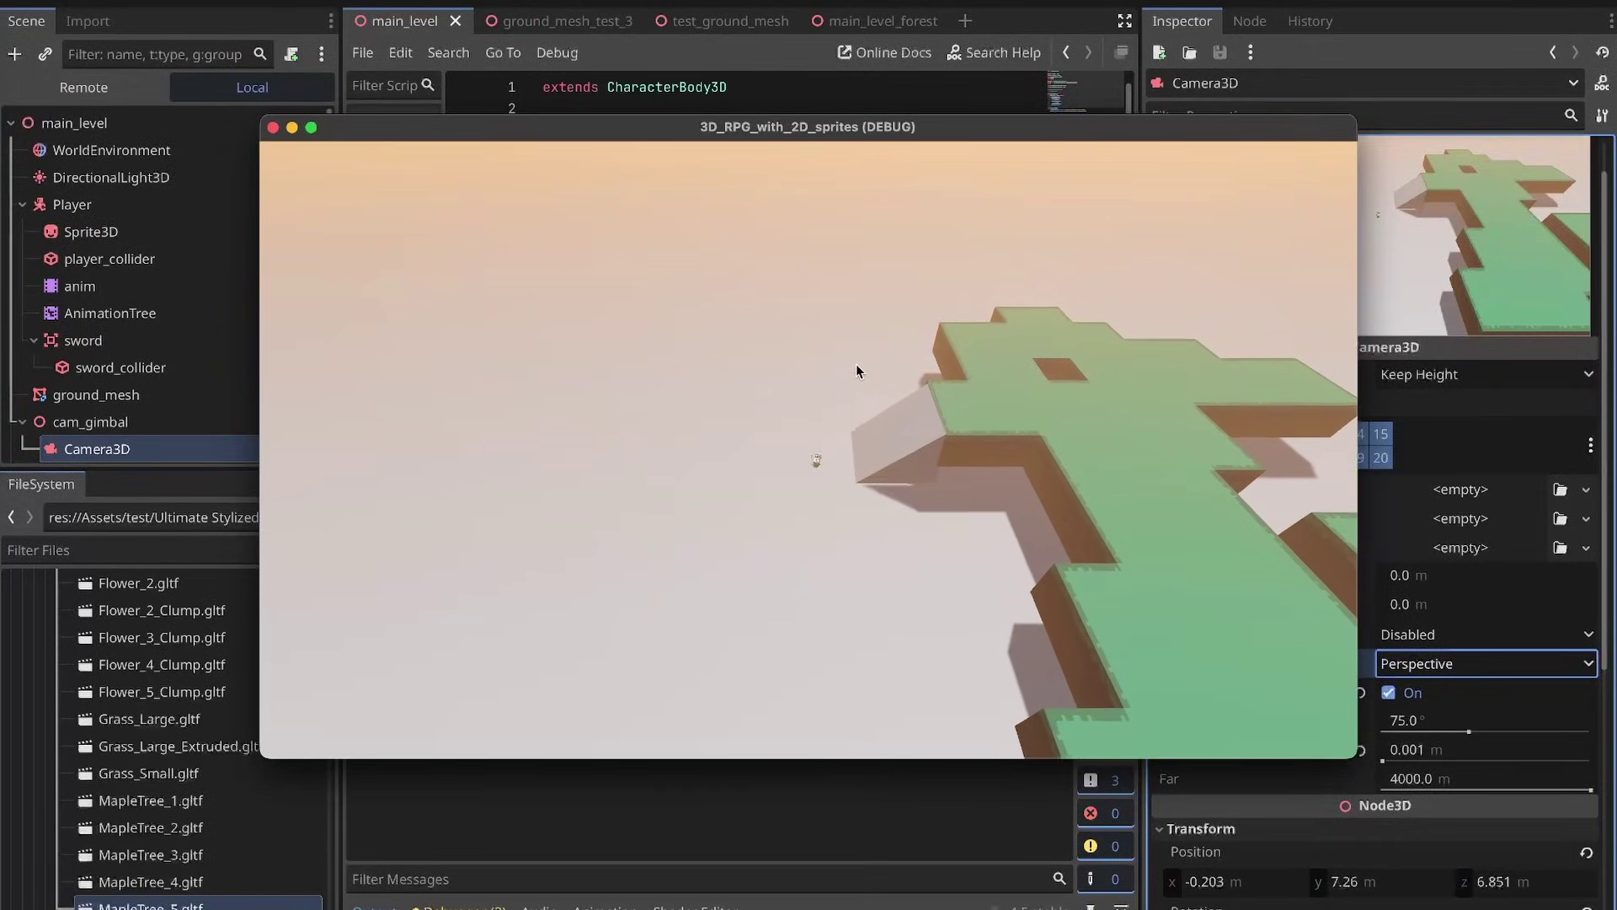
key("d")
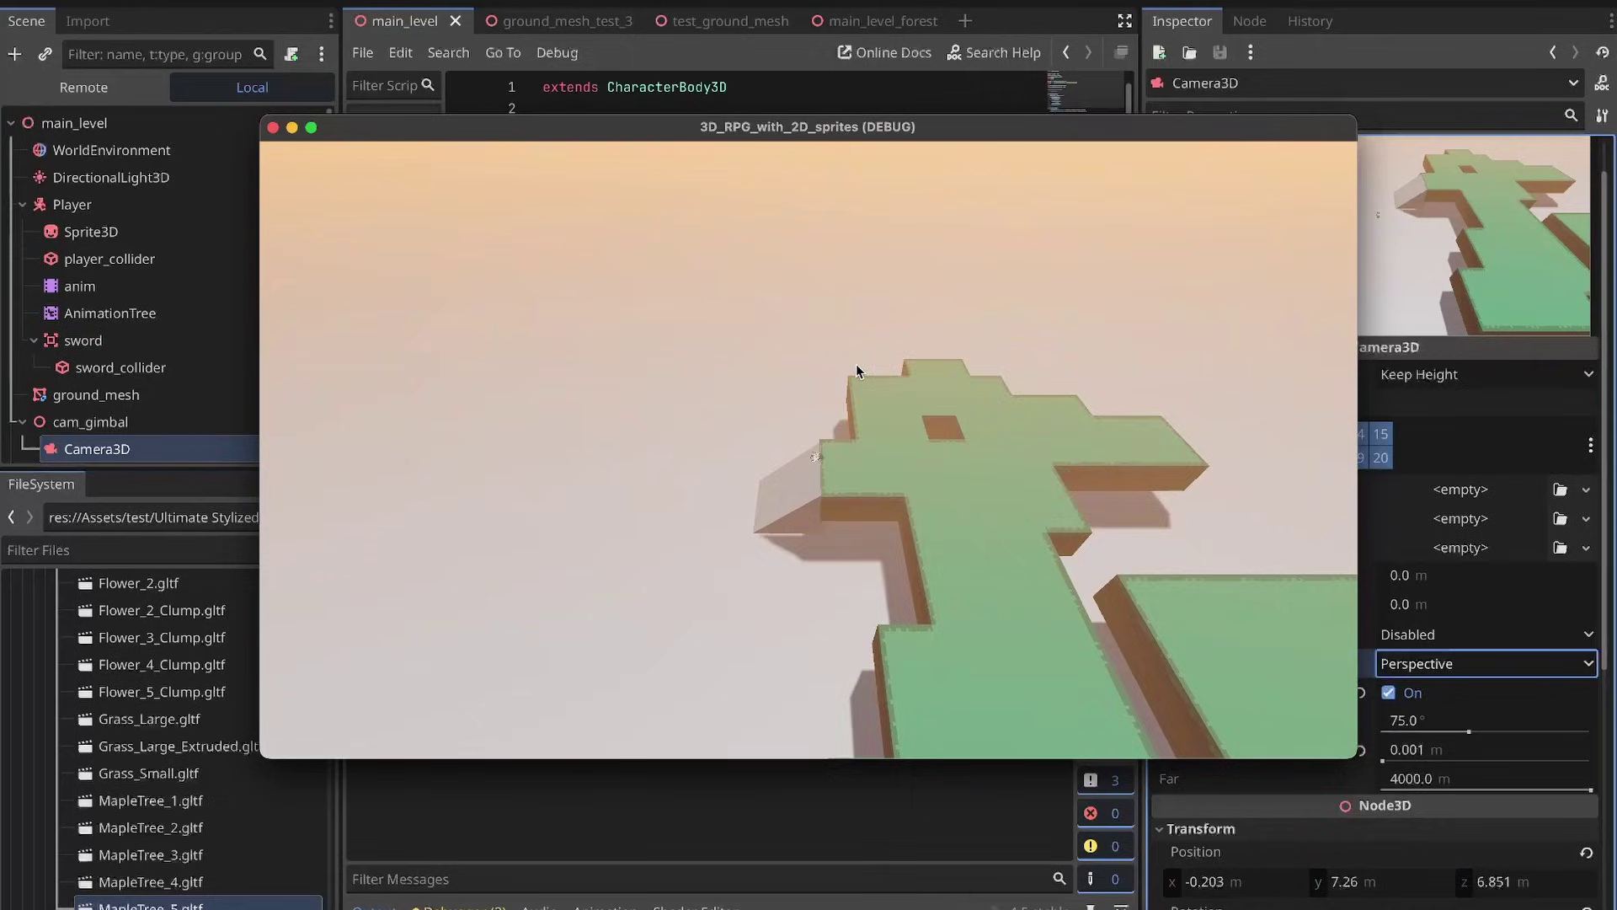
key("w")
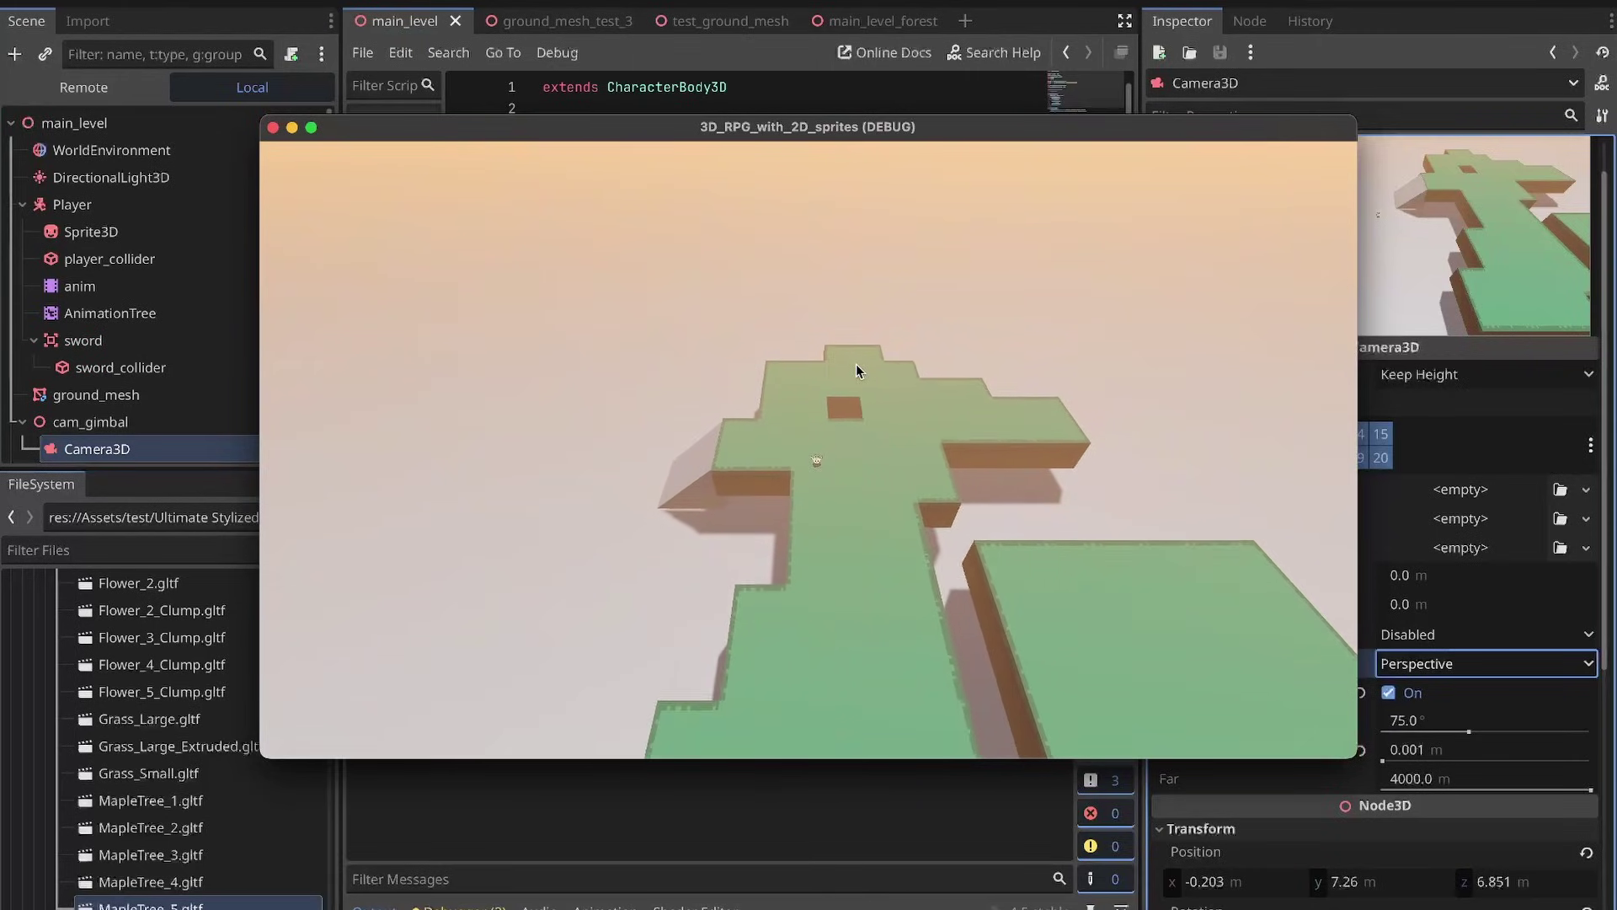
Move the game window clear of the camera properties and set the Camera3D FOV to 25 degrees
left_click_drag(1176, 126, 918, 2)
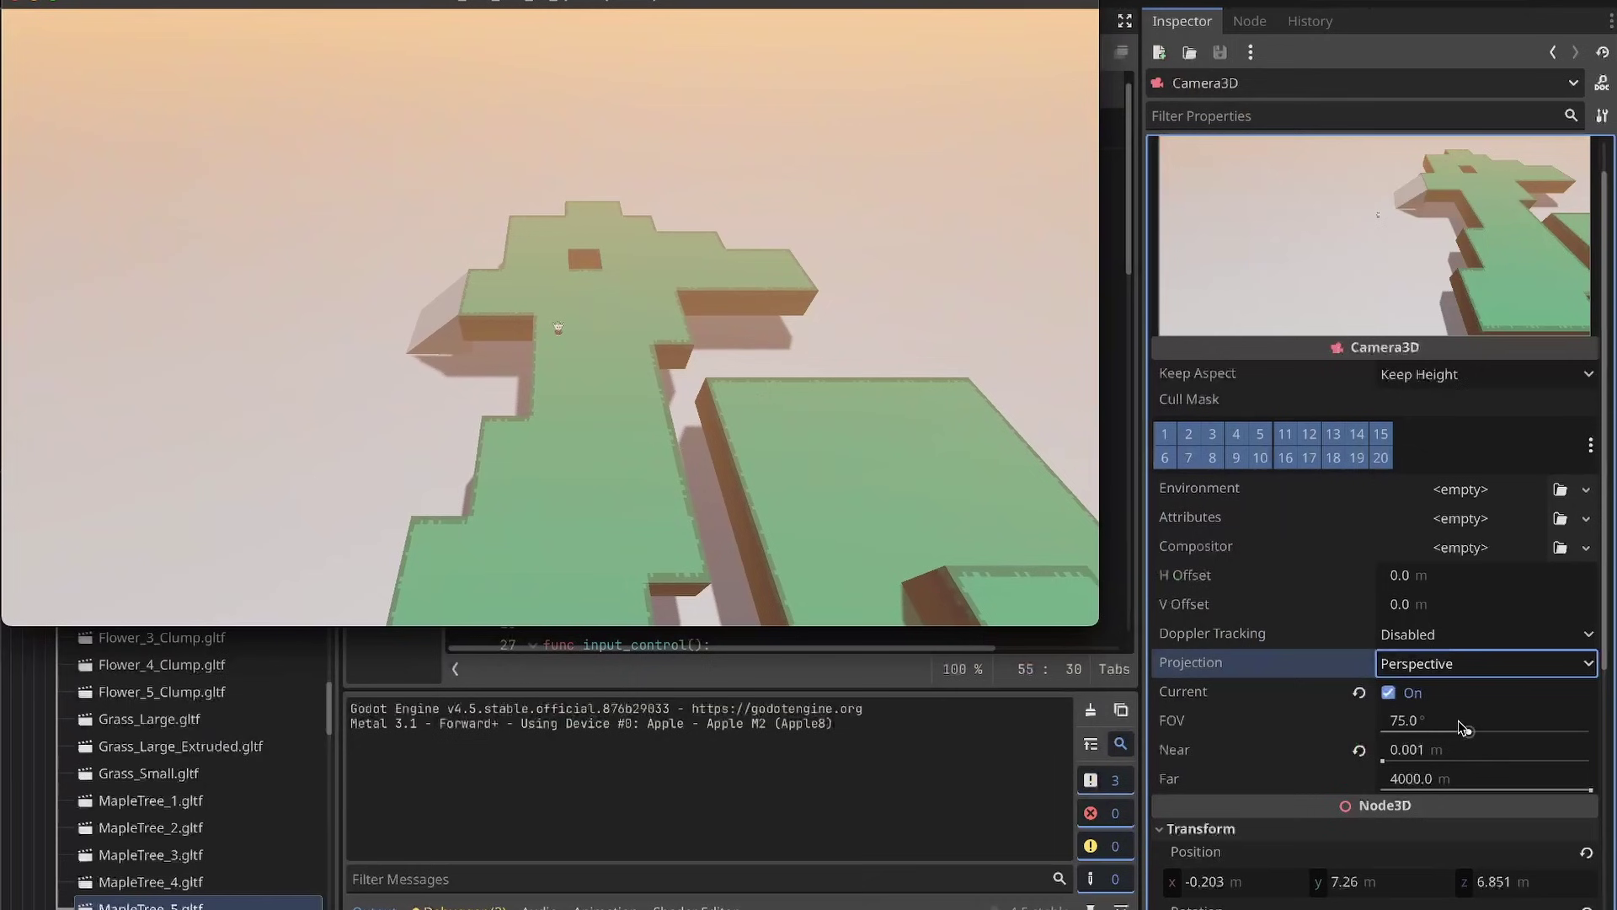
left_click(1468, 747)
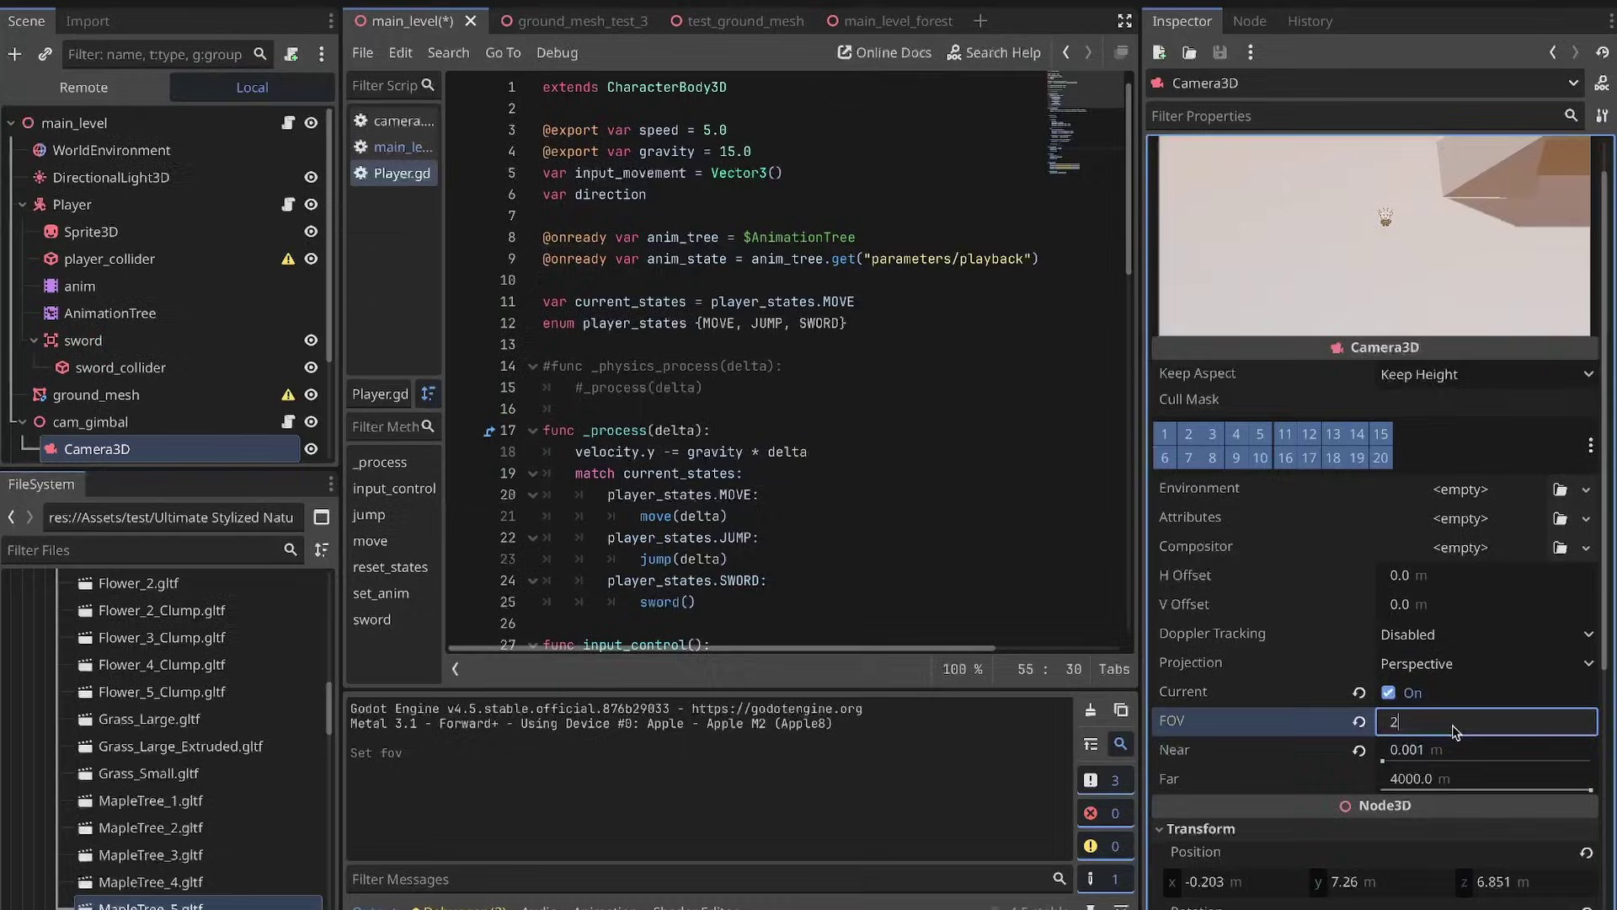
left_click(1405, 909)
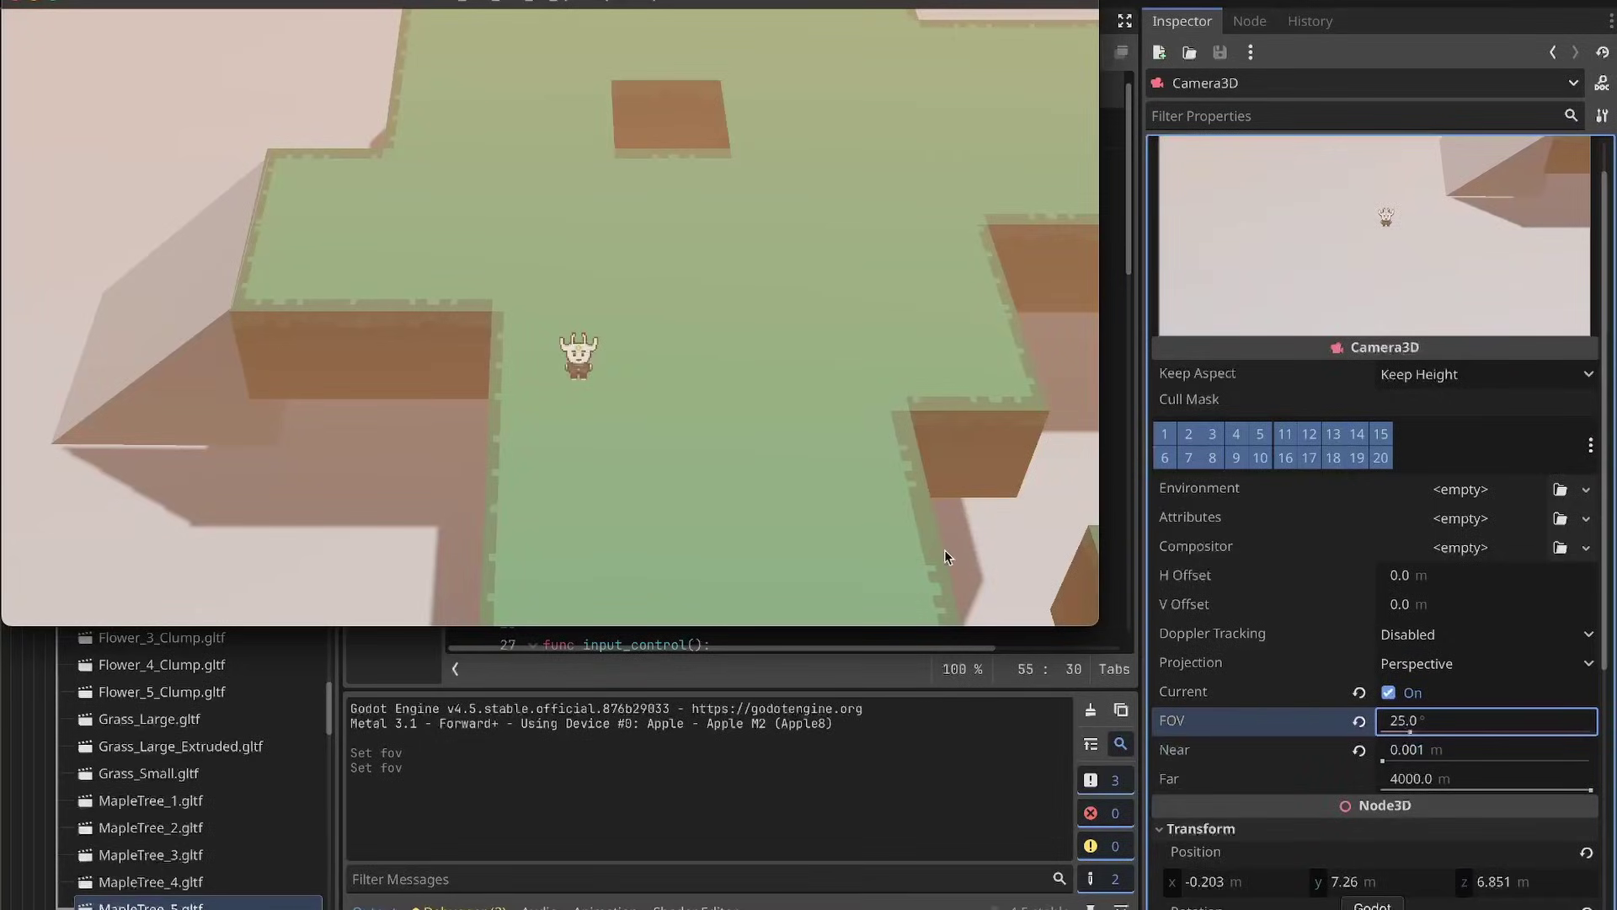
Walk down the grass platform, jump the gap to the neighbouring one and continue alongside its raised block
key("Right")
key("Down")
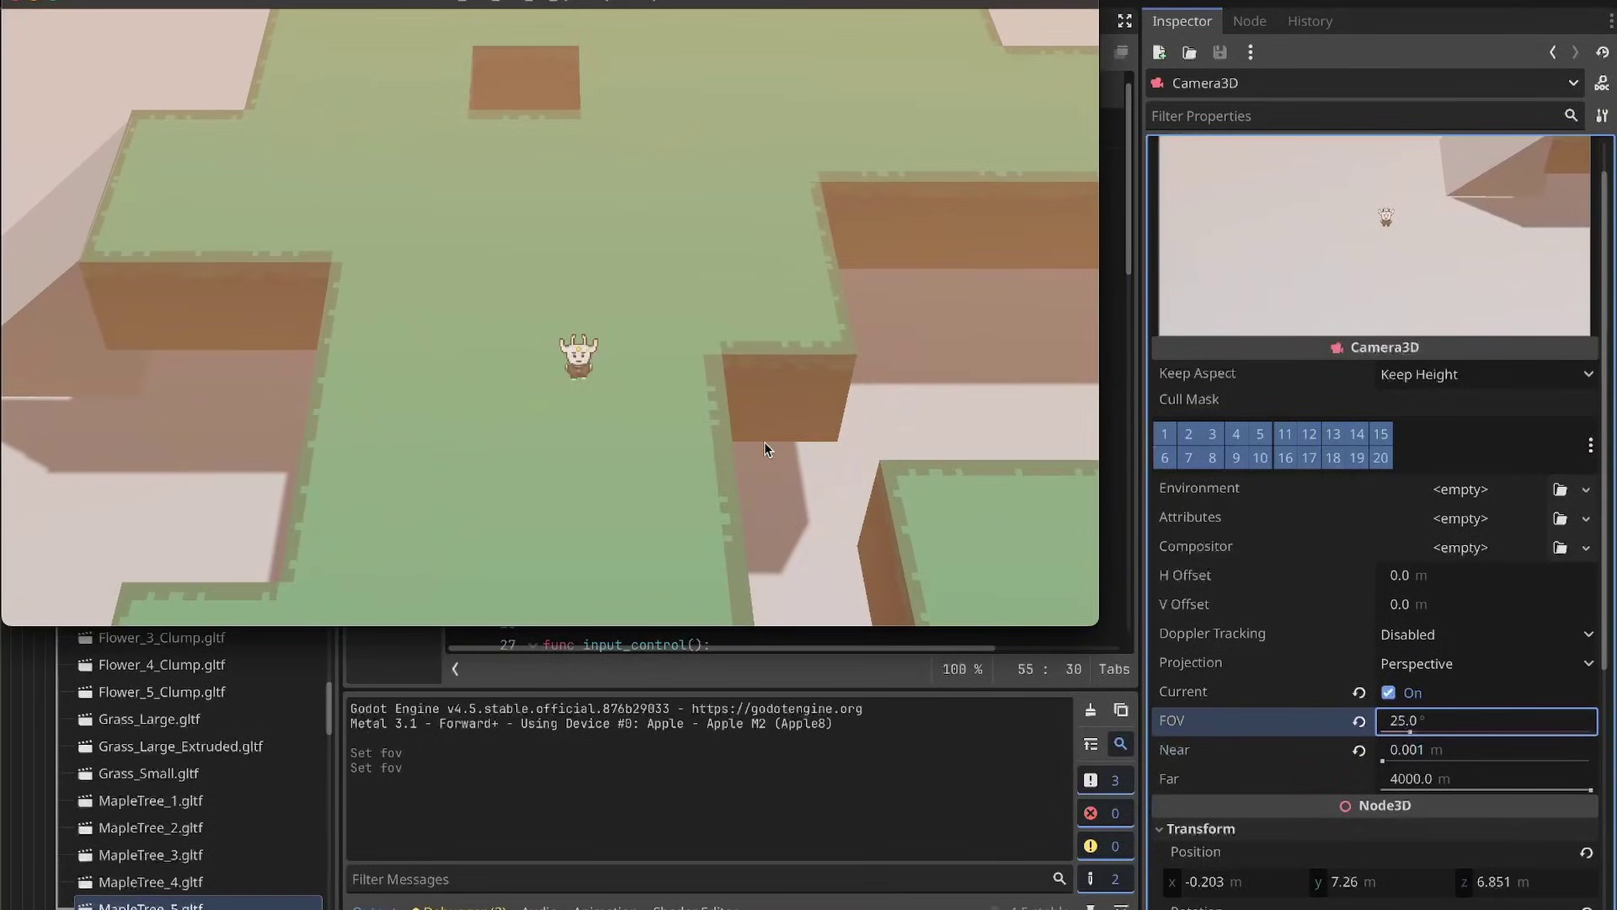
key("s")
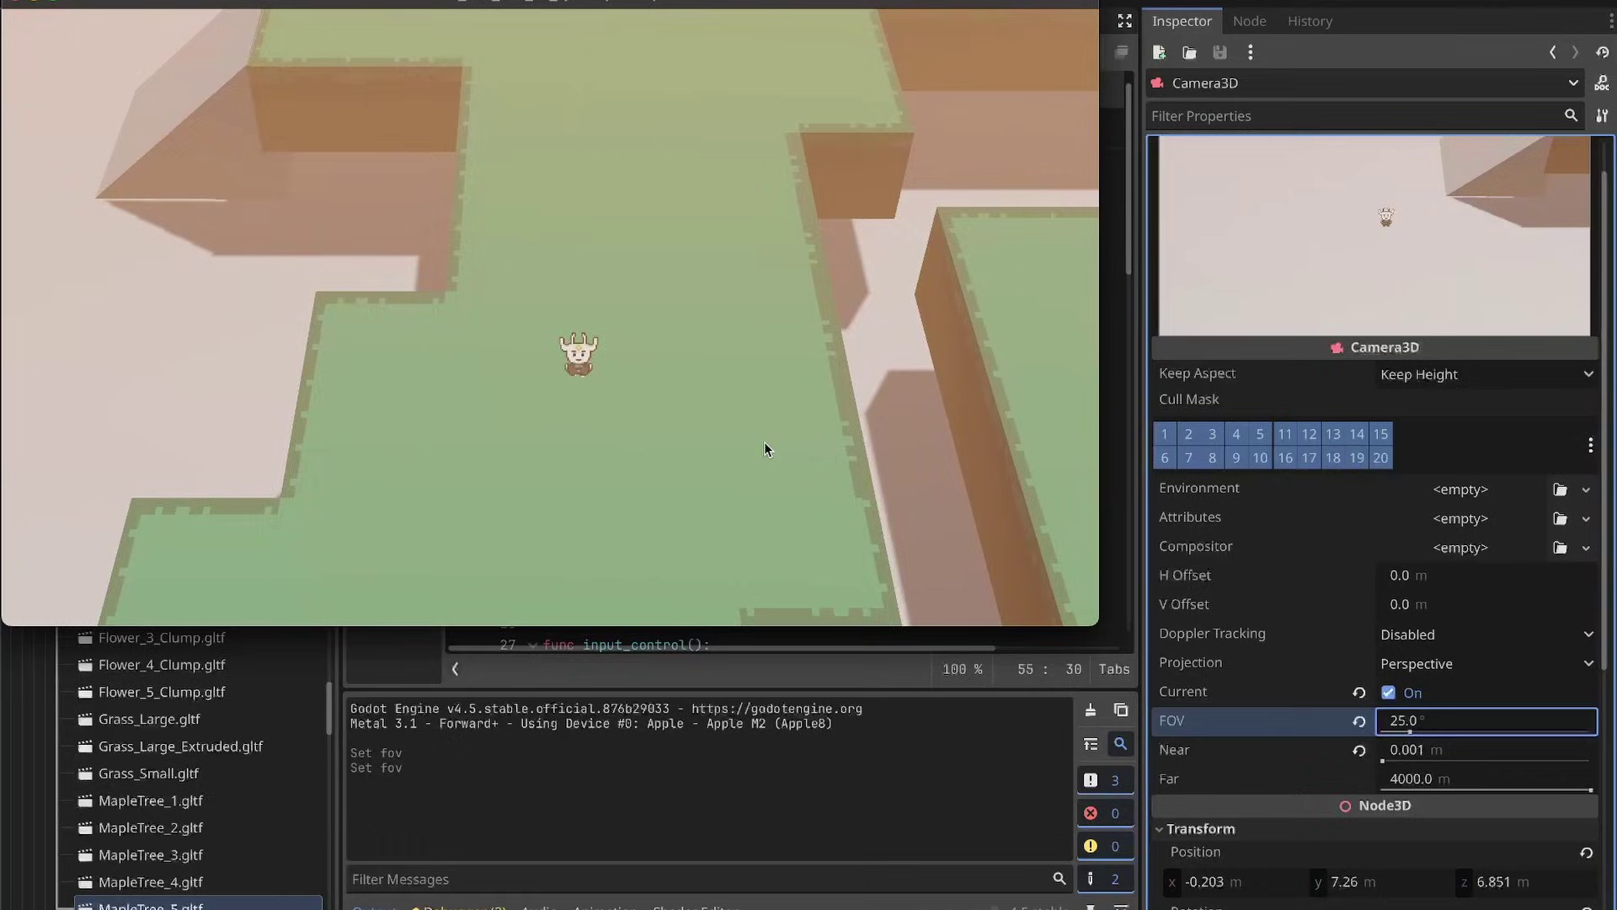
key("d")
key("space")
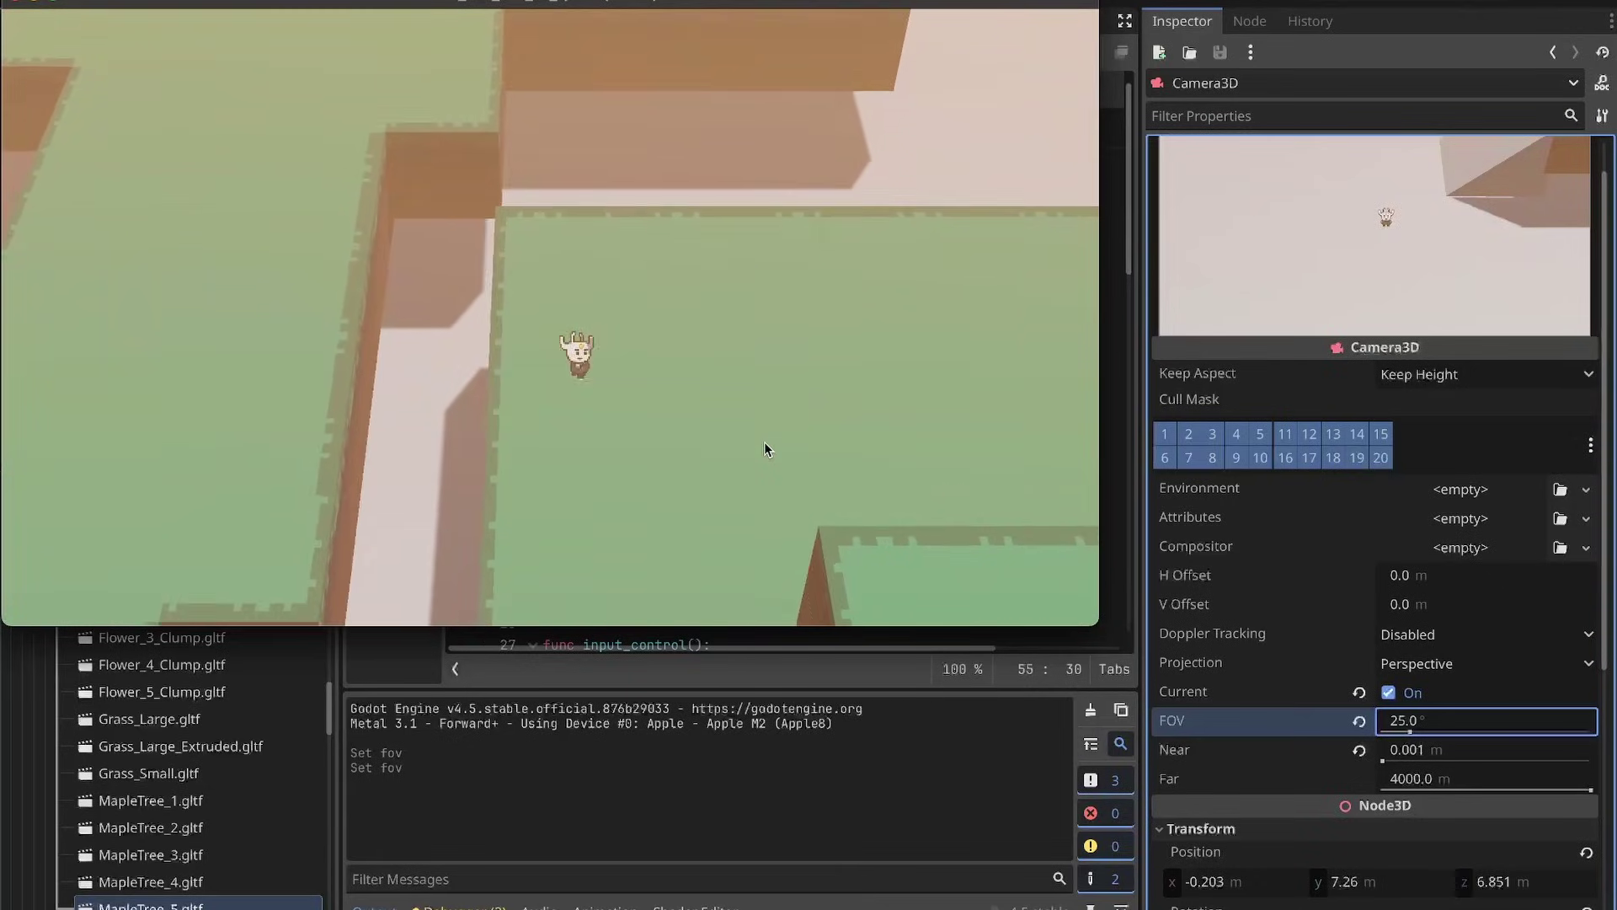
key("s")
key("s")
key("s")
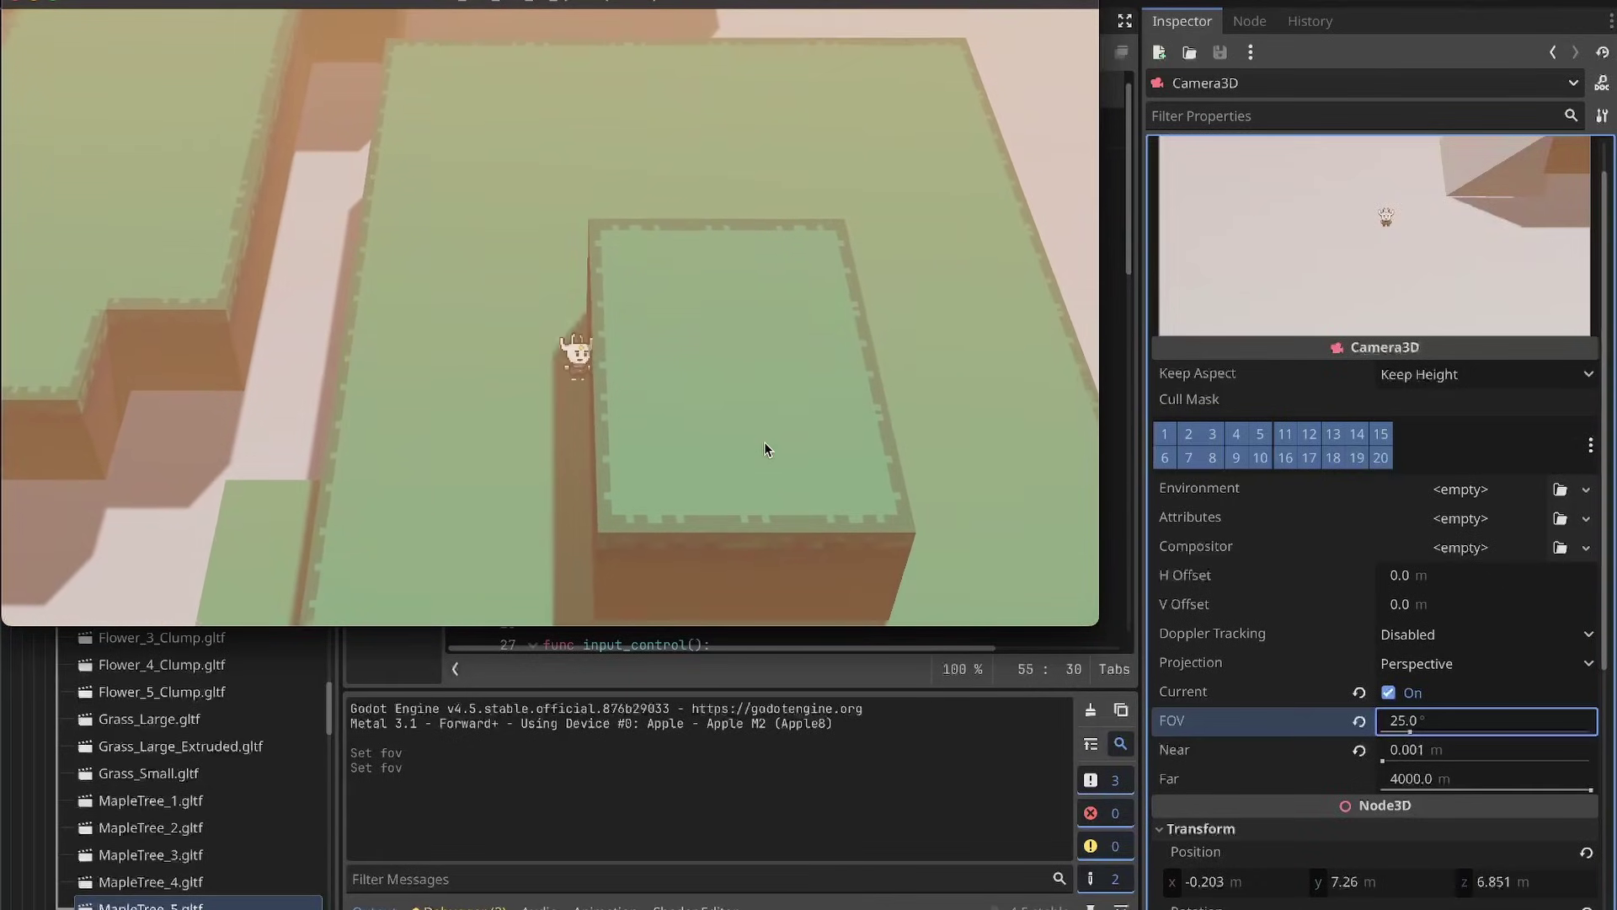
Lead the character around the raised block, off the platform's front edge and across the lower ground between the pits
key("d")
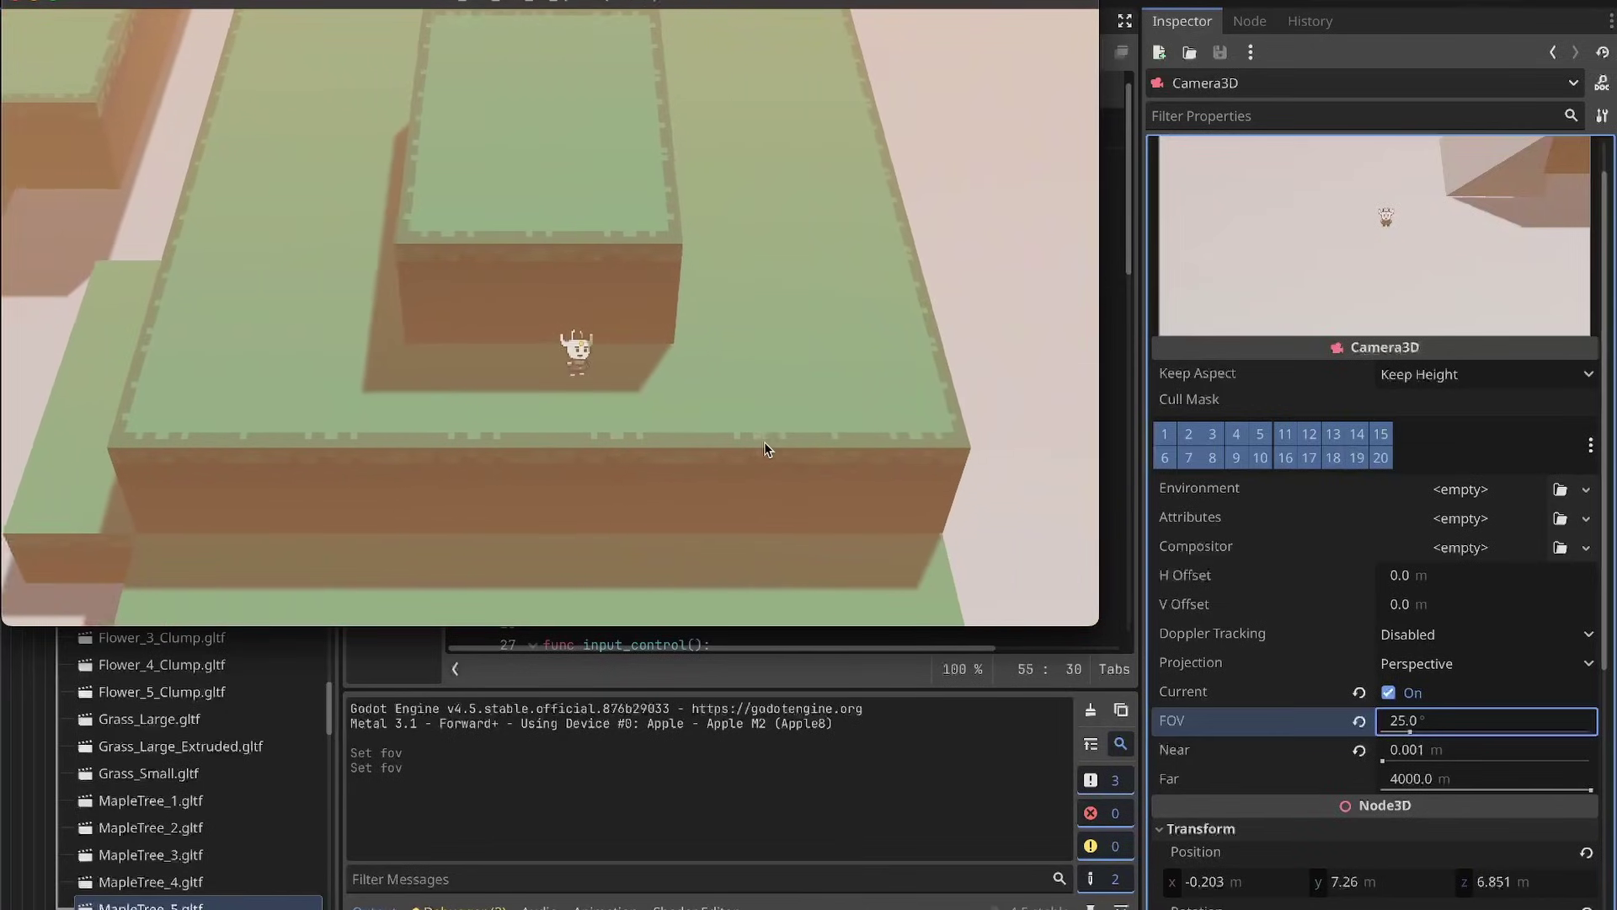
key("s")
key("s")
key("s")
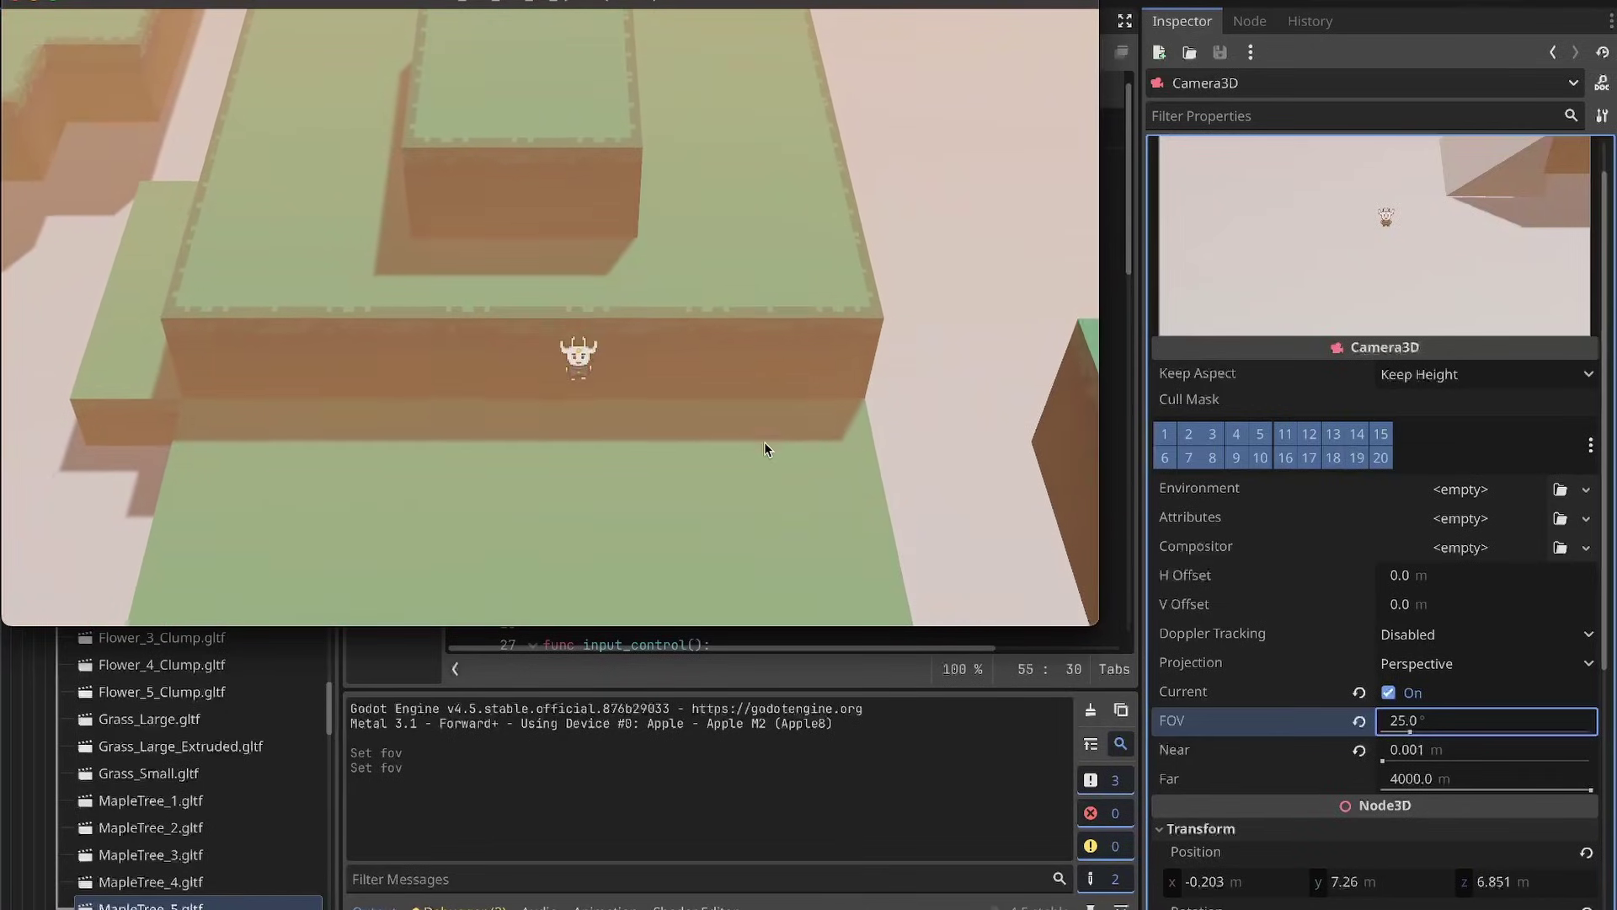
key("s")
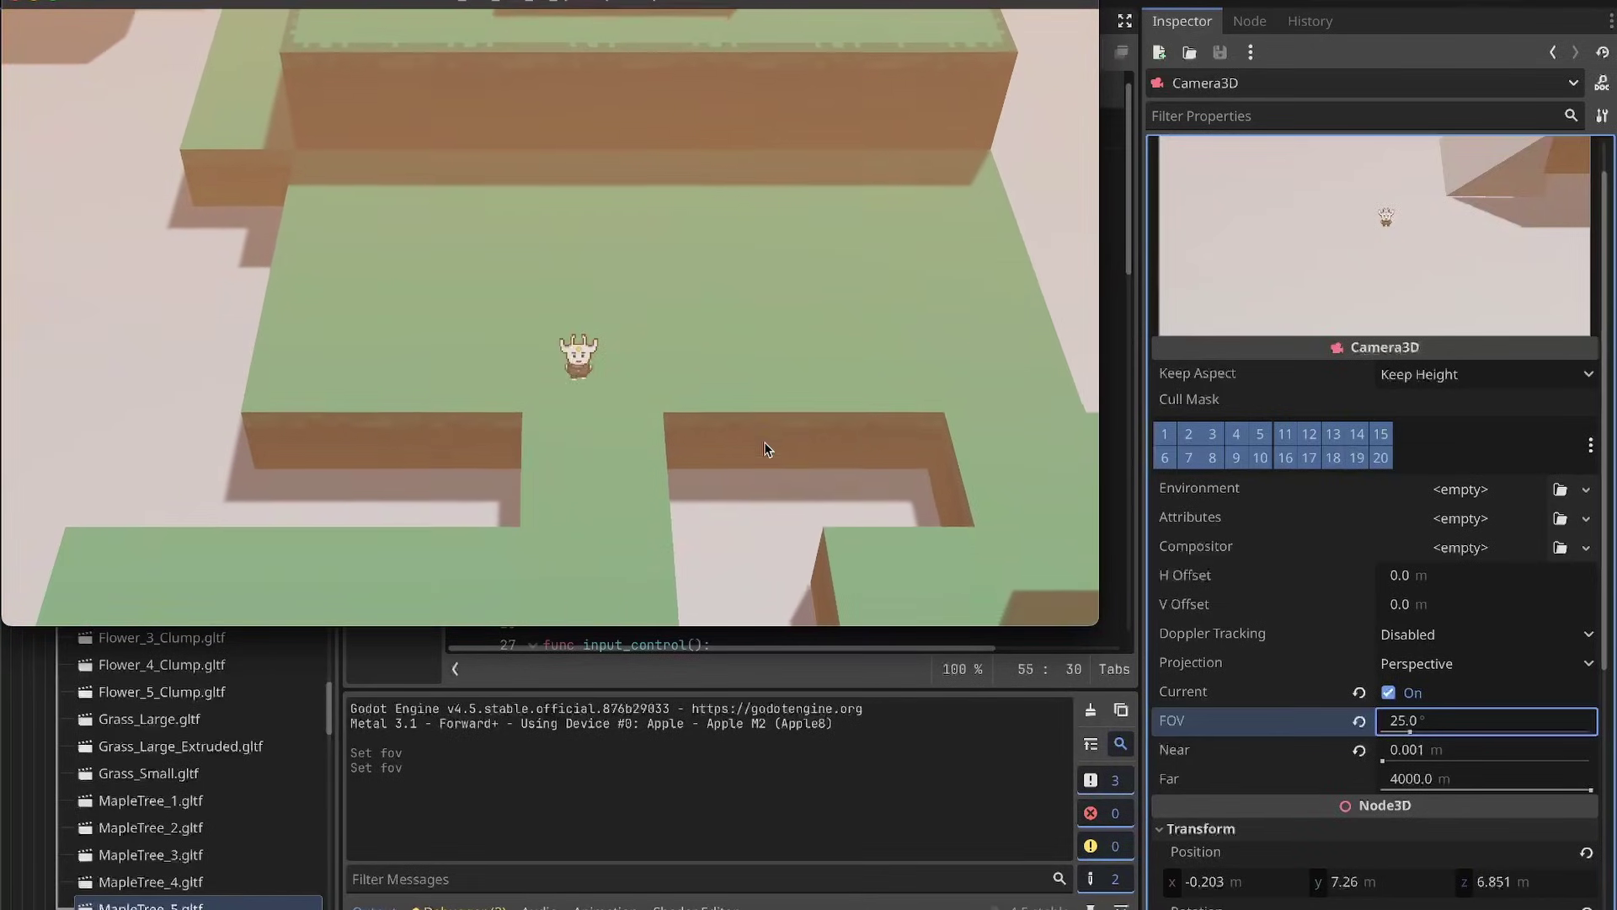
key("d")
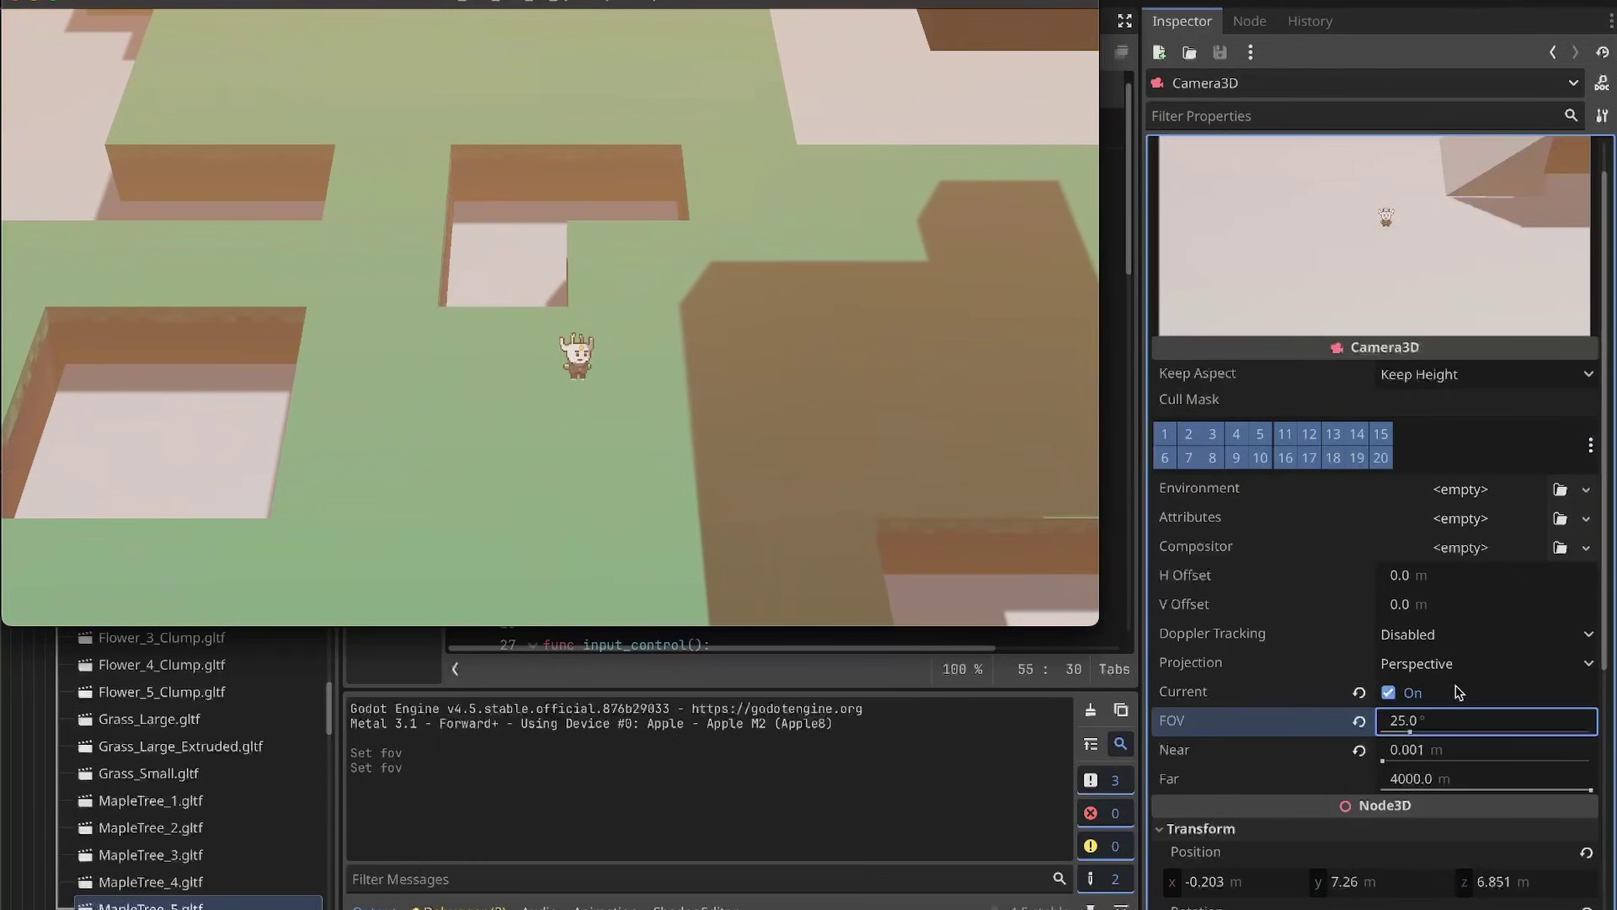
Try the Frustum projection on the Camera3D, return it to Orthogonal and walk the character back between the pits
left_click(1439, 665)
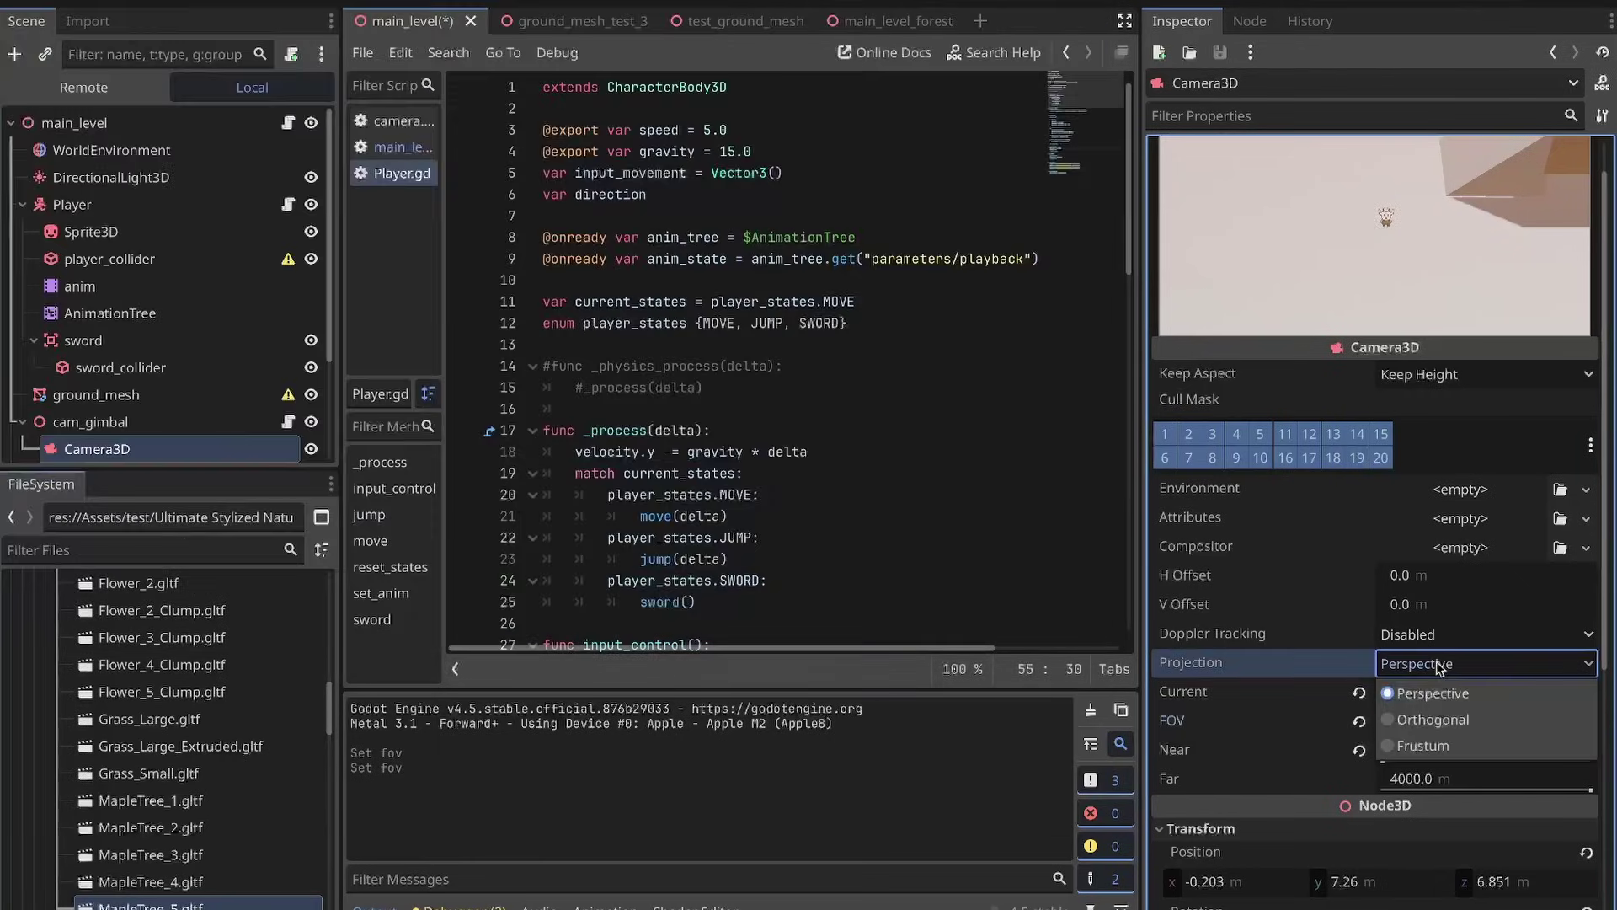
left_click(1451, 746)
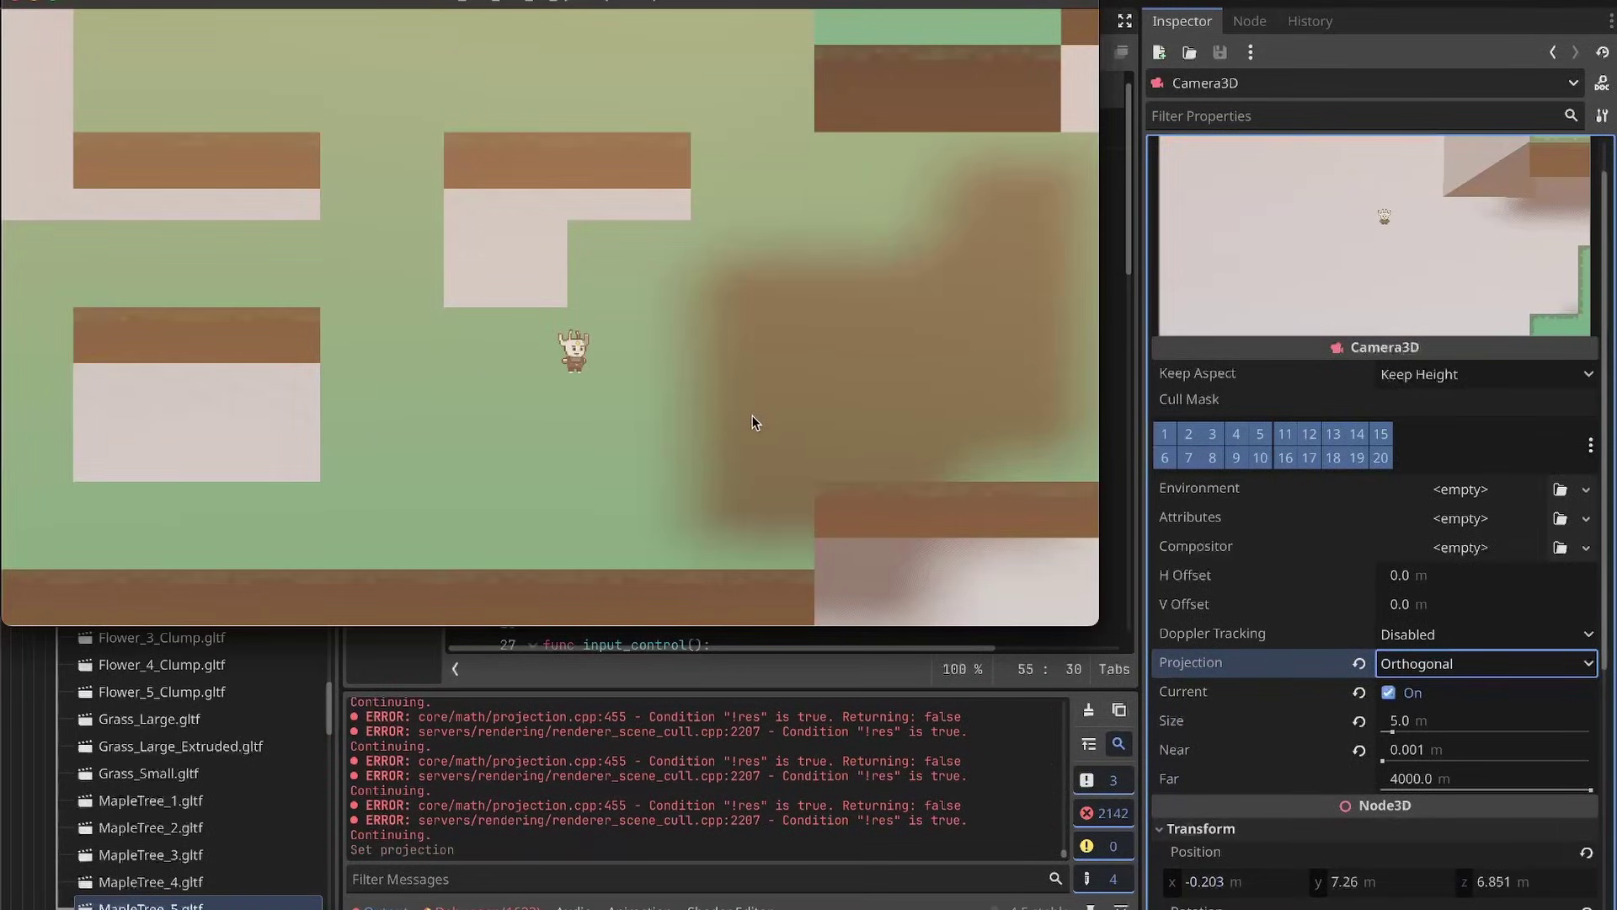
key("a")
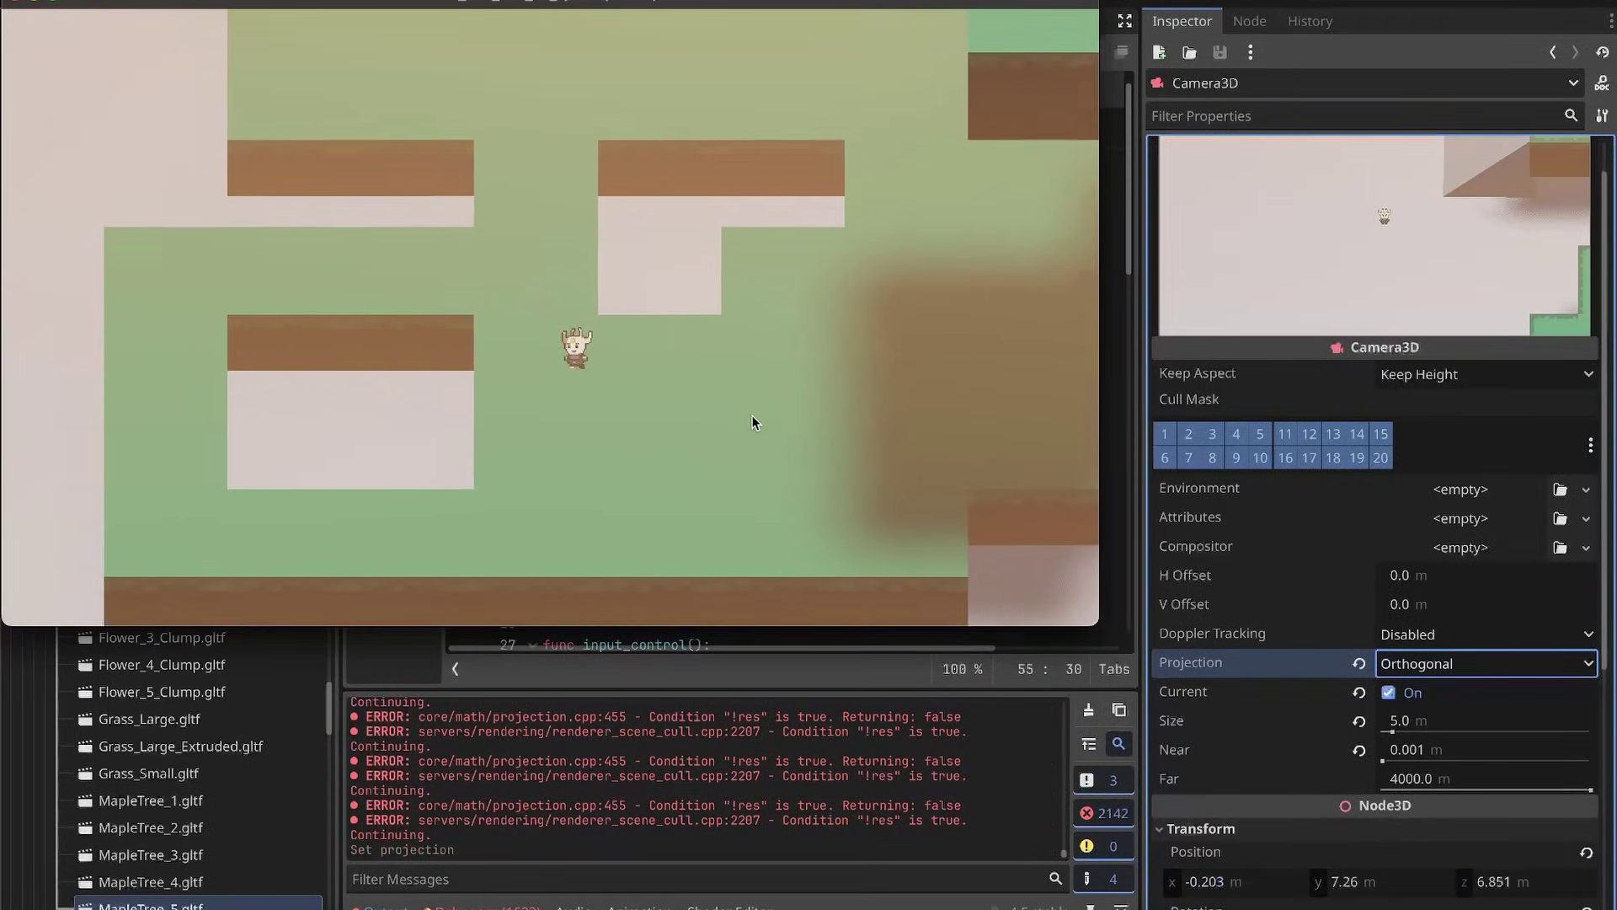
In the Unity 2d_procgen_udemy game, walk the player out of the alcove, collect the ammo pickup and continue through the cave
key("w")
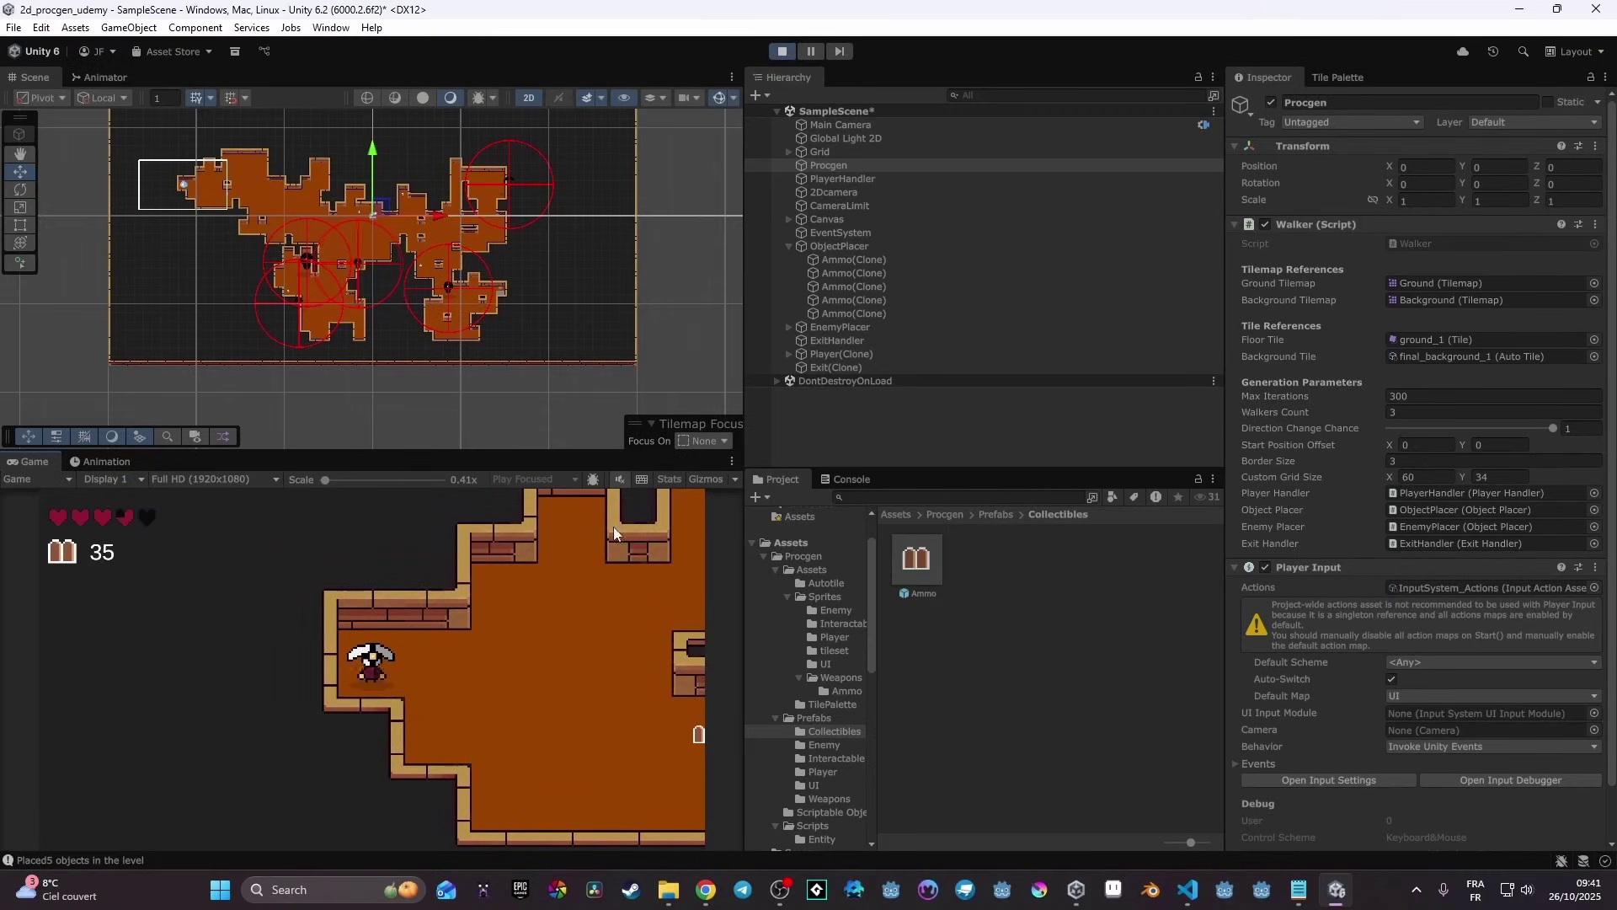
key("d")
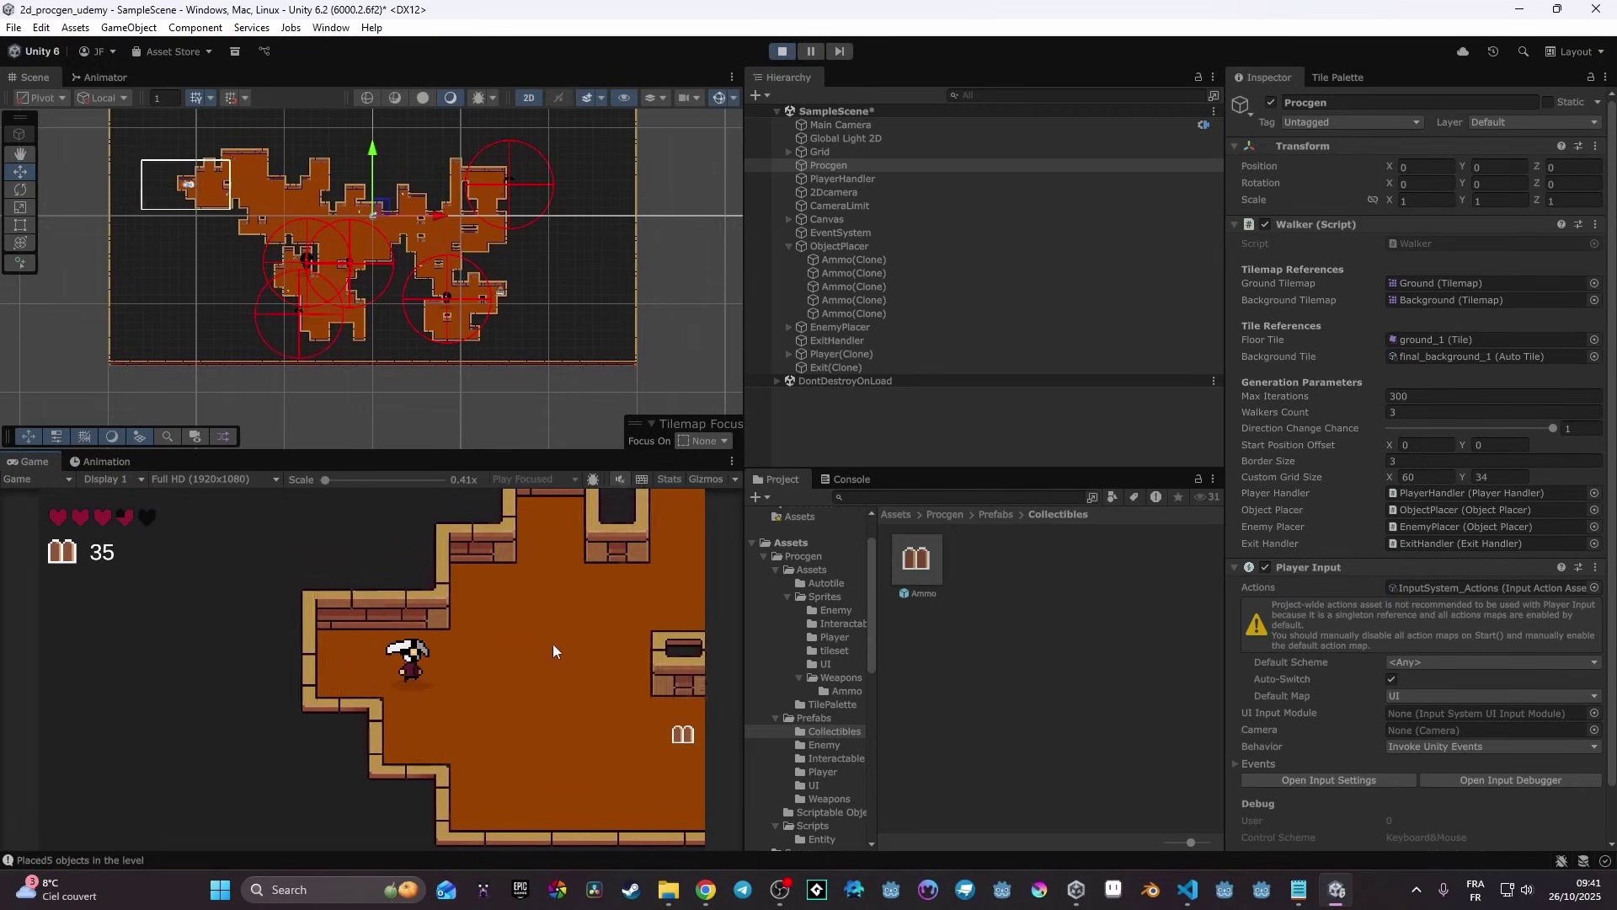
key("d")
key("s")
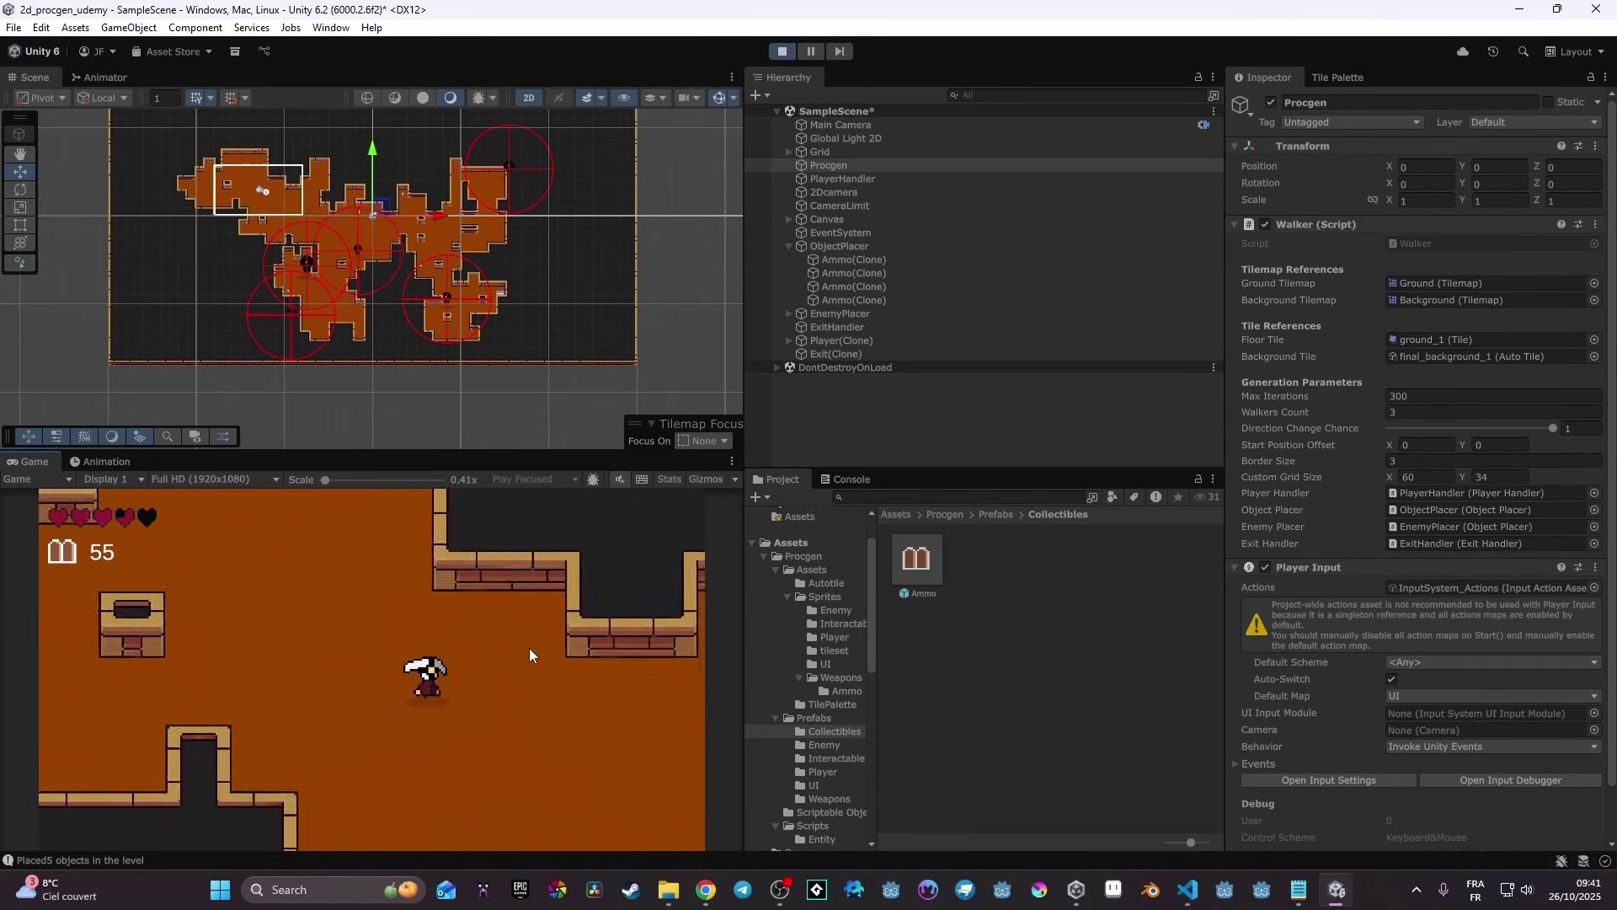
key("d")
key("s")
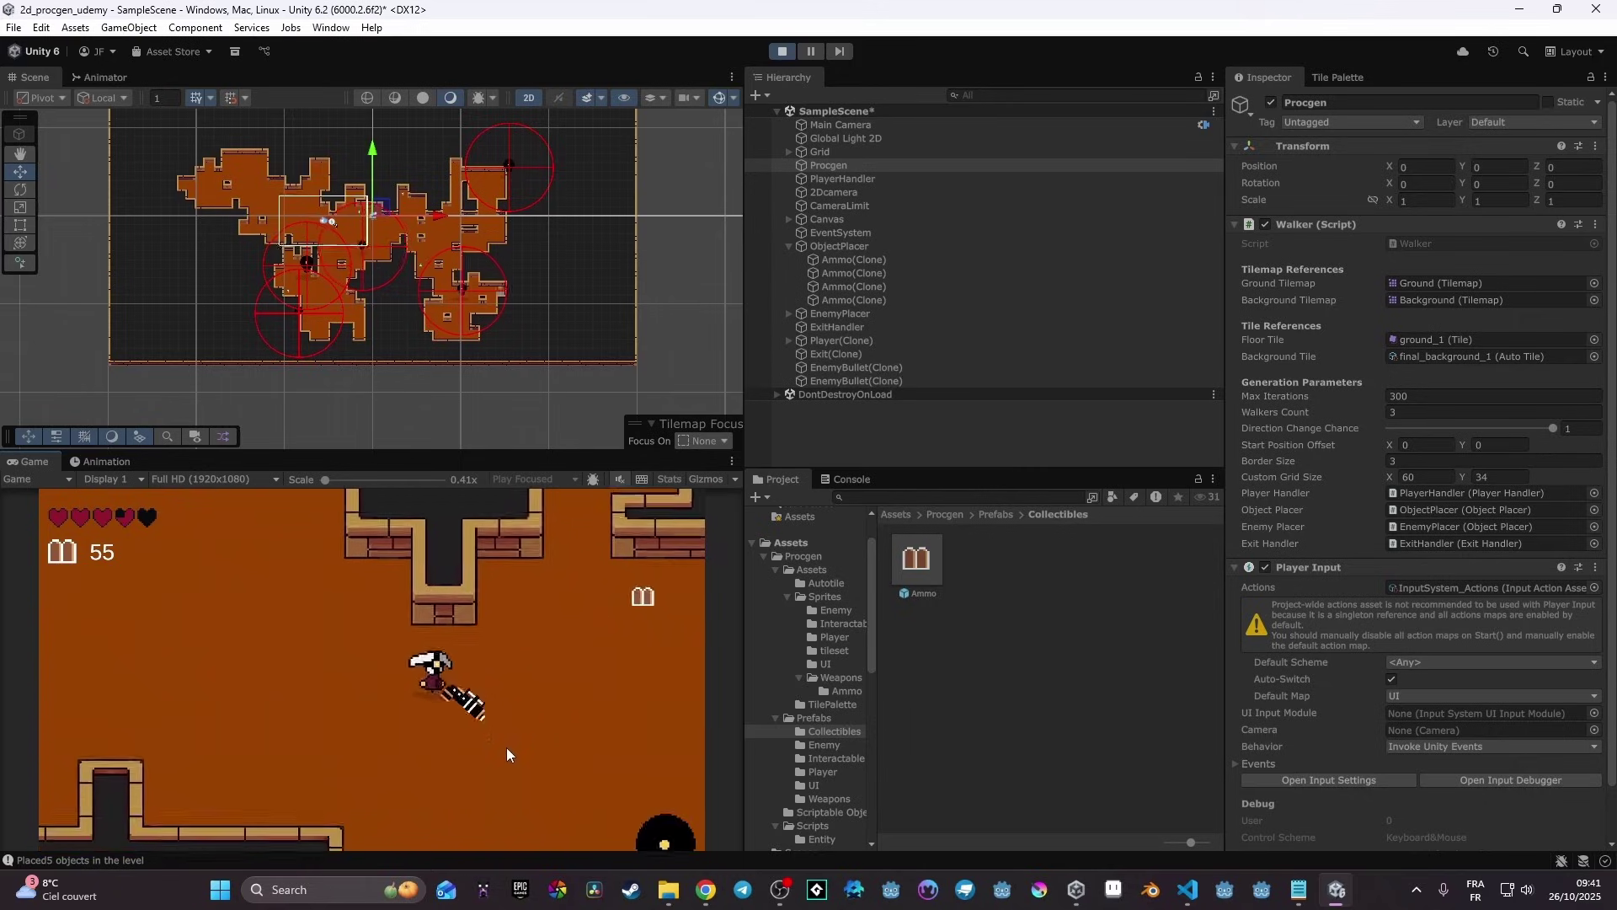
Shoot repeatedly at the enemy in the large cave room while moving the player diagonally down through it
left_click(481, 760)
key("d")
key("s")
left_click(429, 774)
left_click(438, 772)
left_click(458, 767)
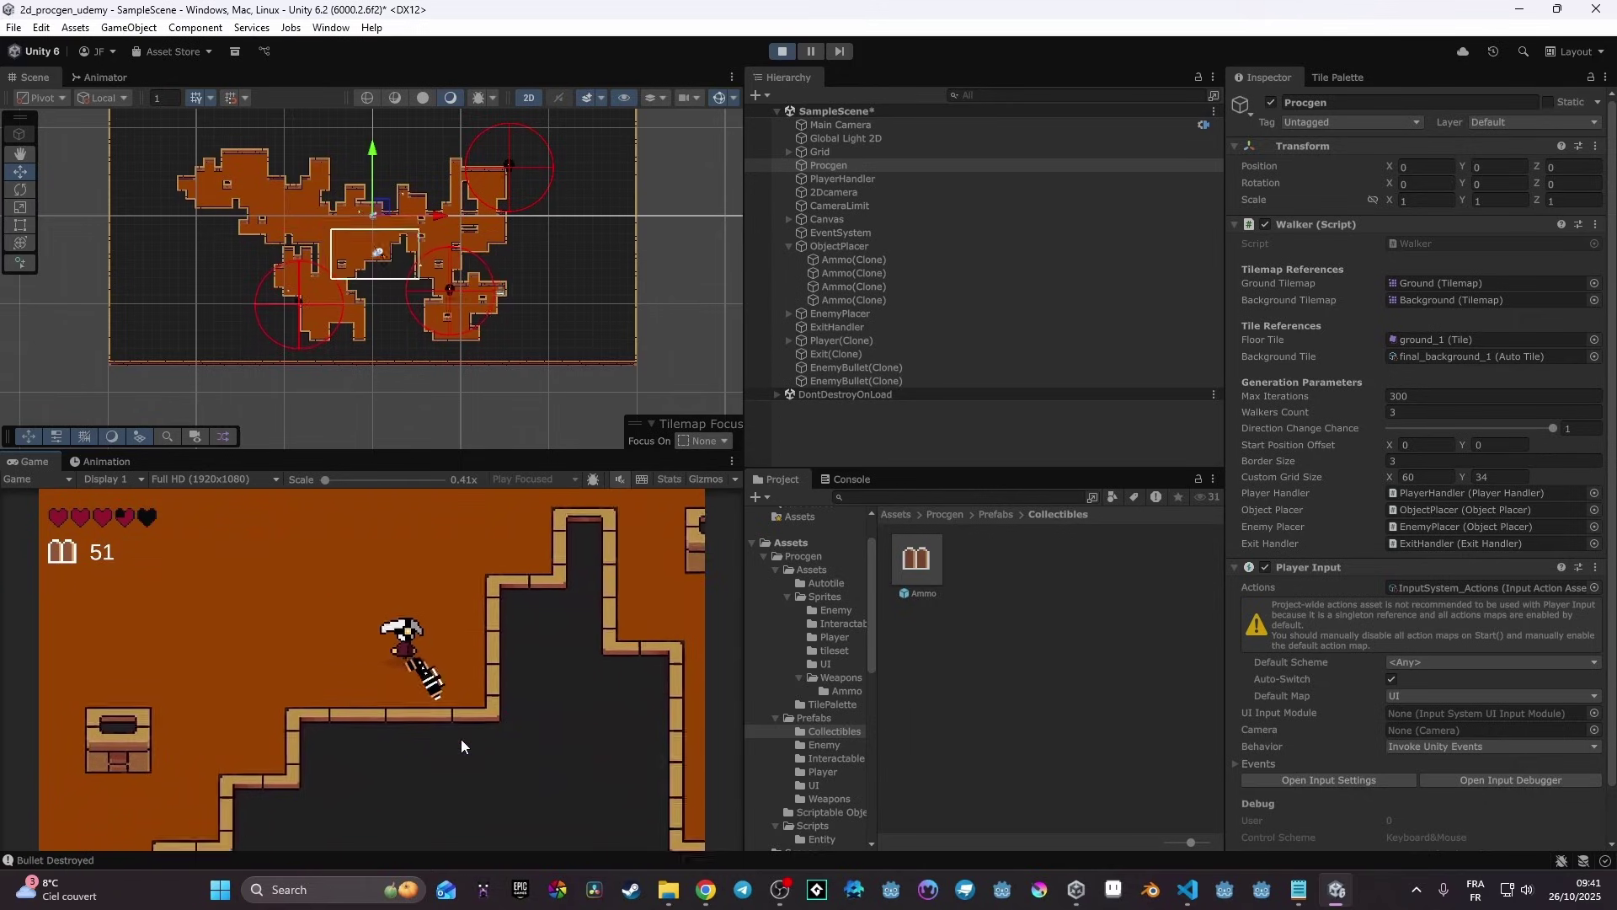
Move the player around the wall into the neighbouring chamber and fire three shots at the enemy below
key("w")
key("d")
key("s")
left_click(463, 764)
left_click(463, 767)
left_click(463, 768)
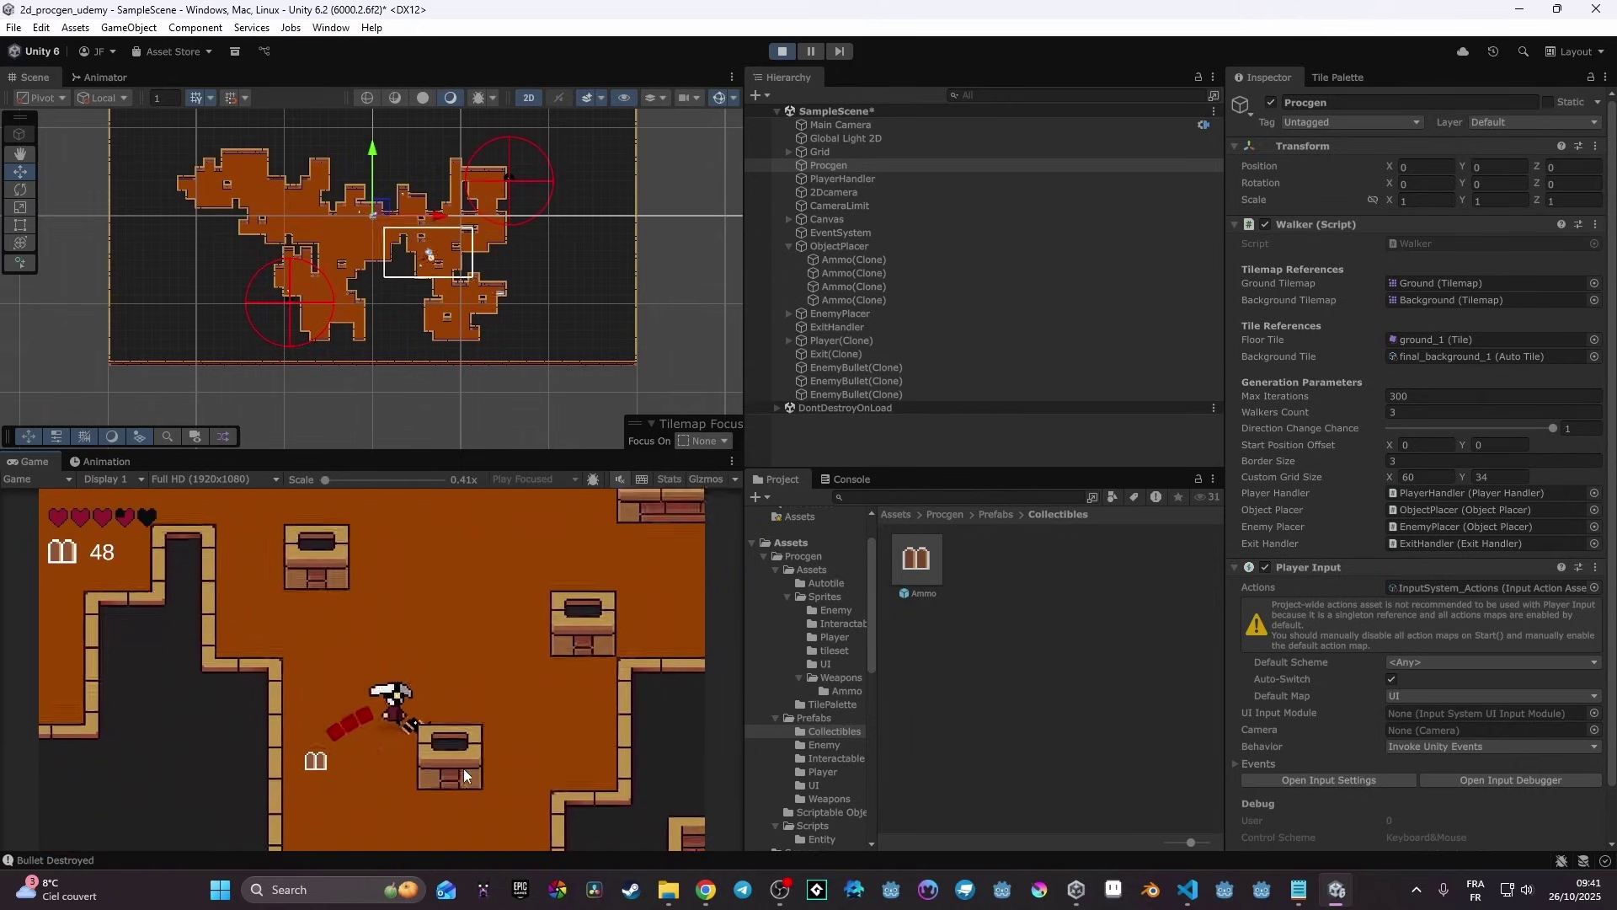
Collect the ammo pickup beside the player and lead the player into the green exit for the next level
key("a")
key("d")
key("s")
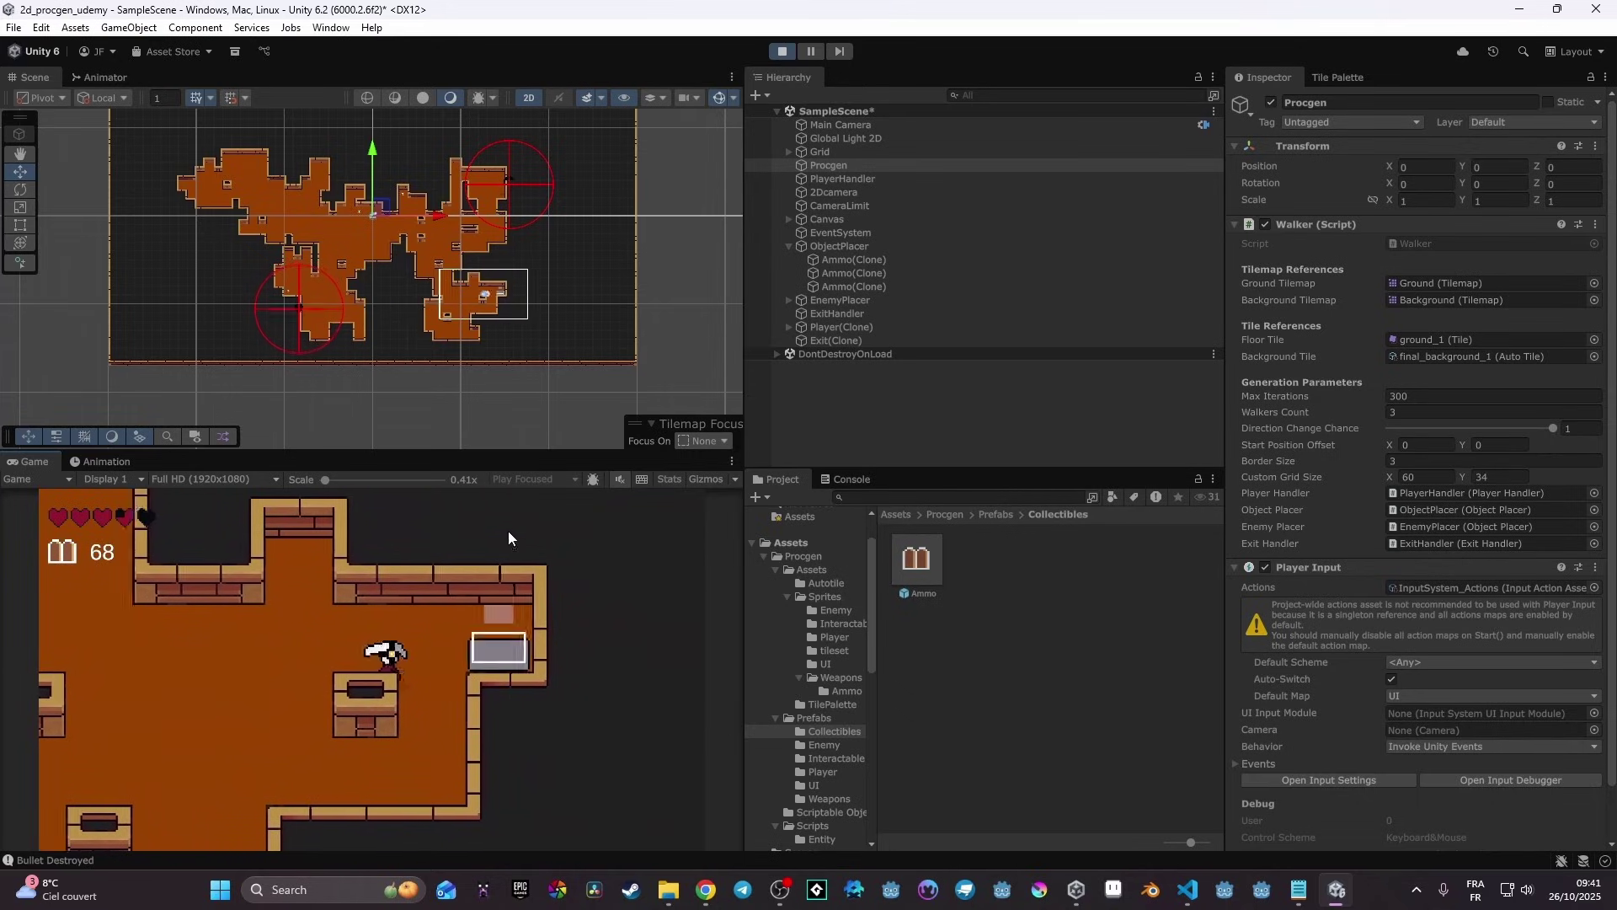
key("d")
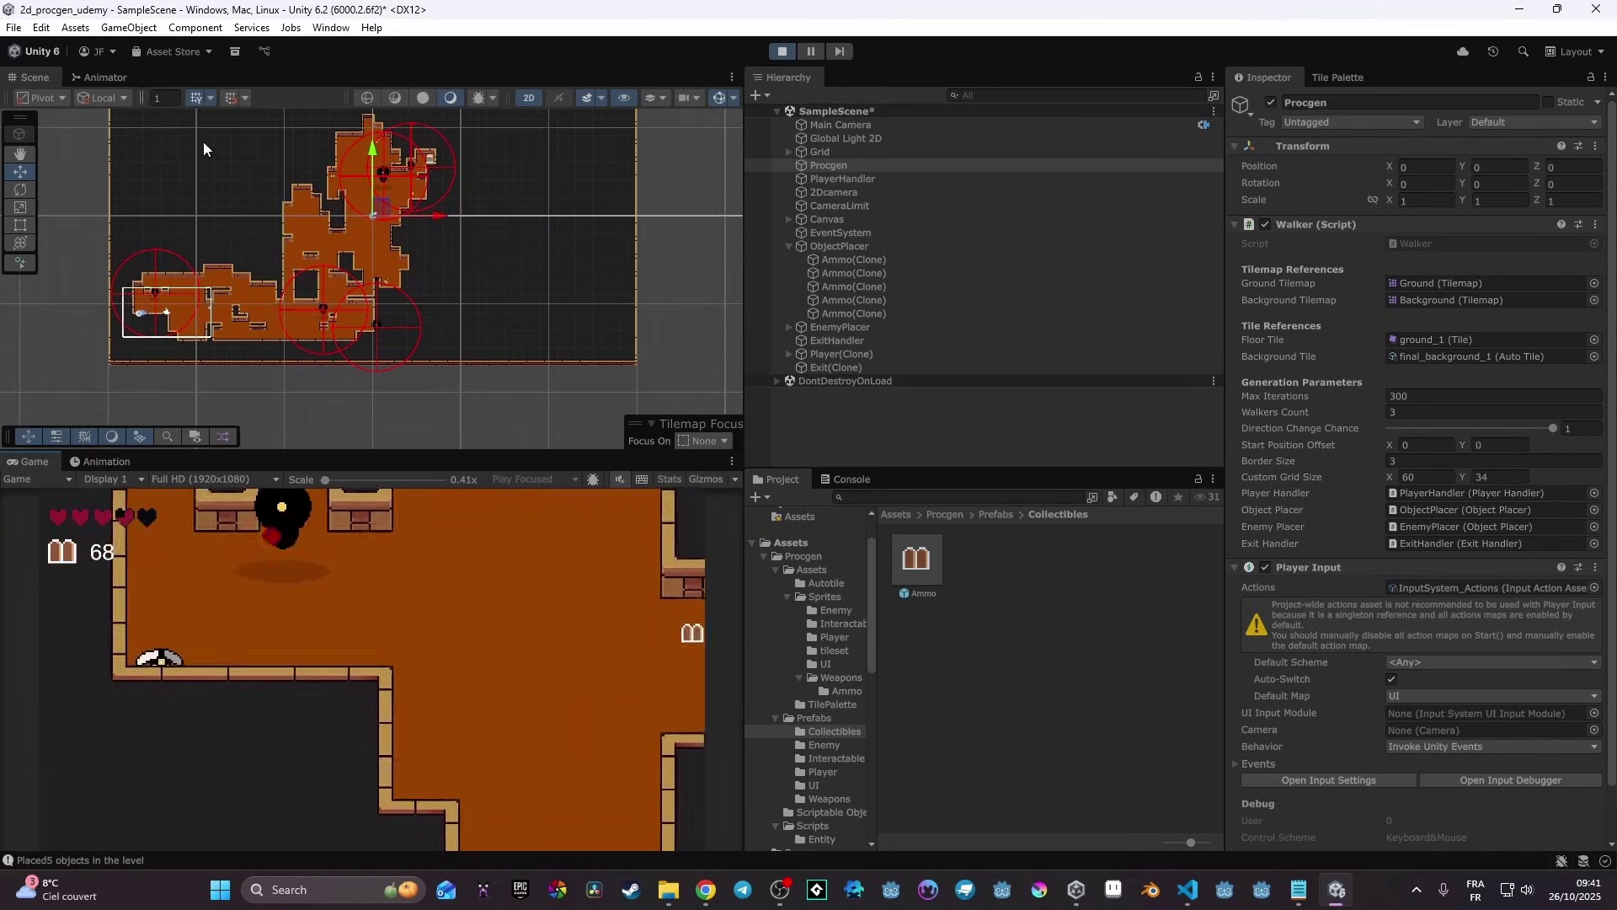
Shoot the enemy near the new level's spawn point and walk the player along the lower wall into the room
left_click(311, 549)
key("d")
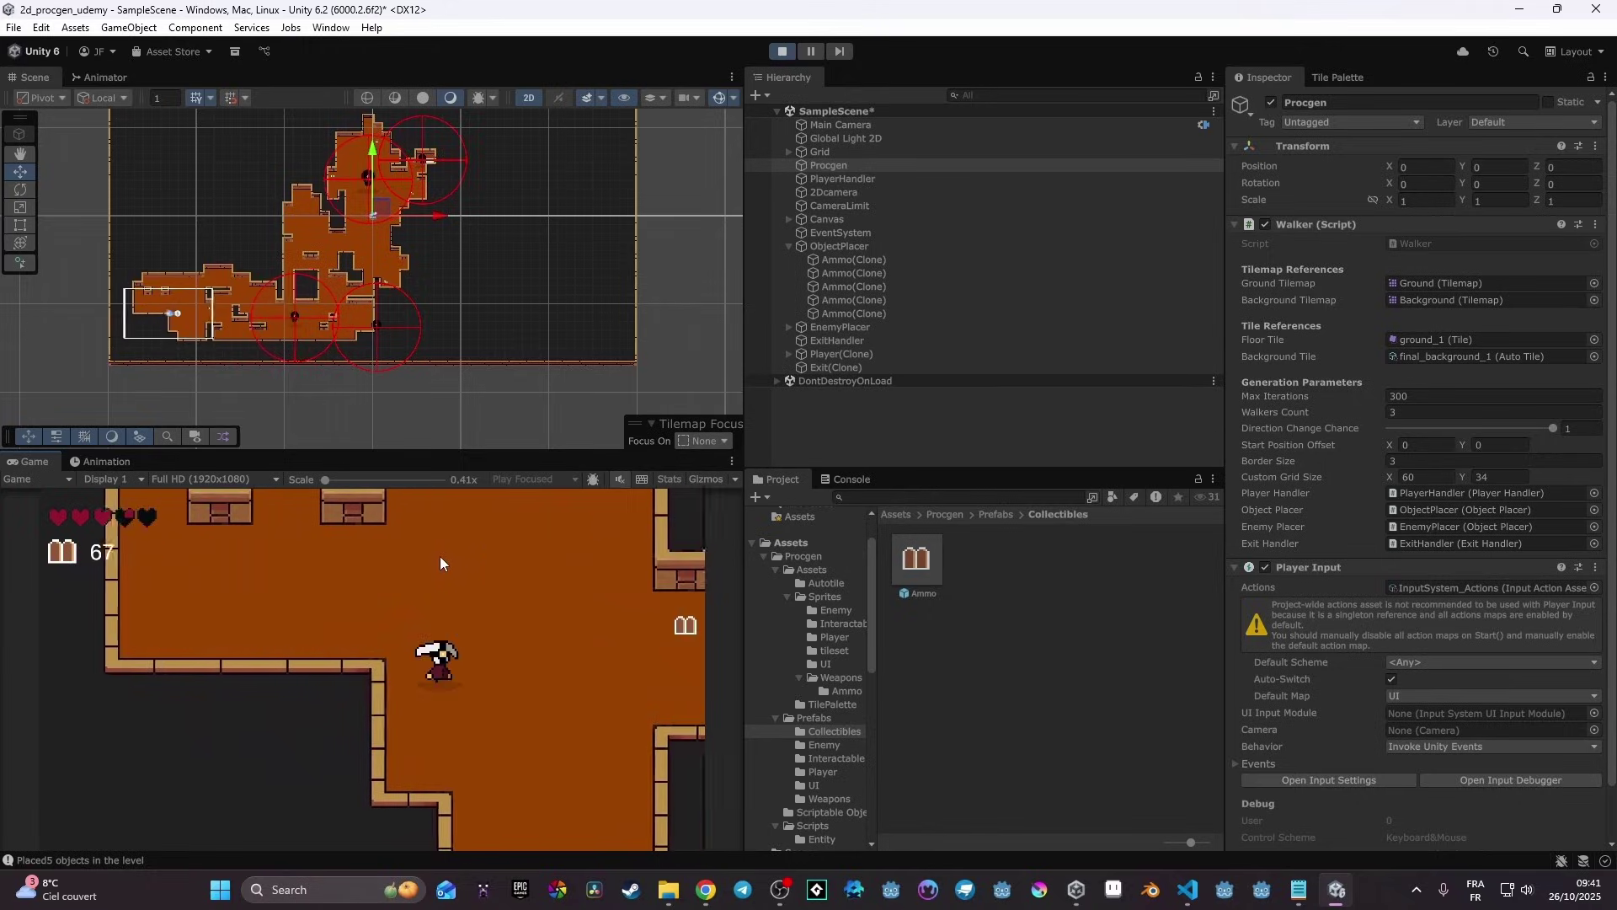
key("d")
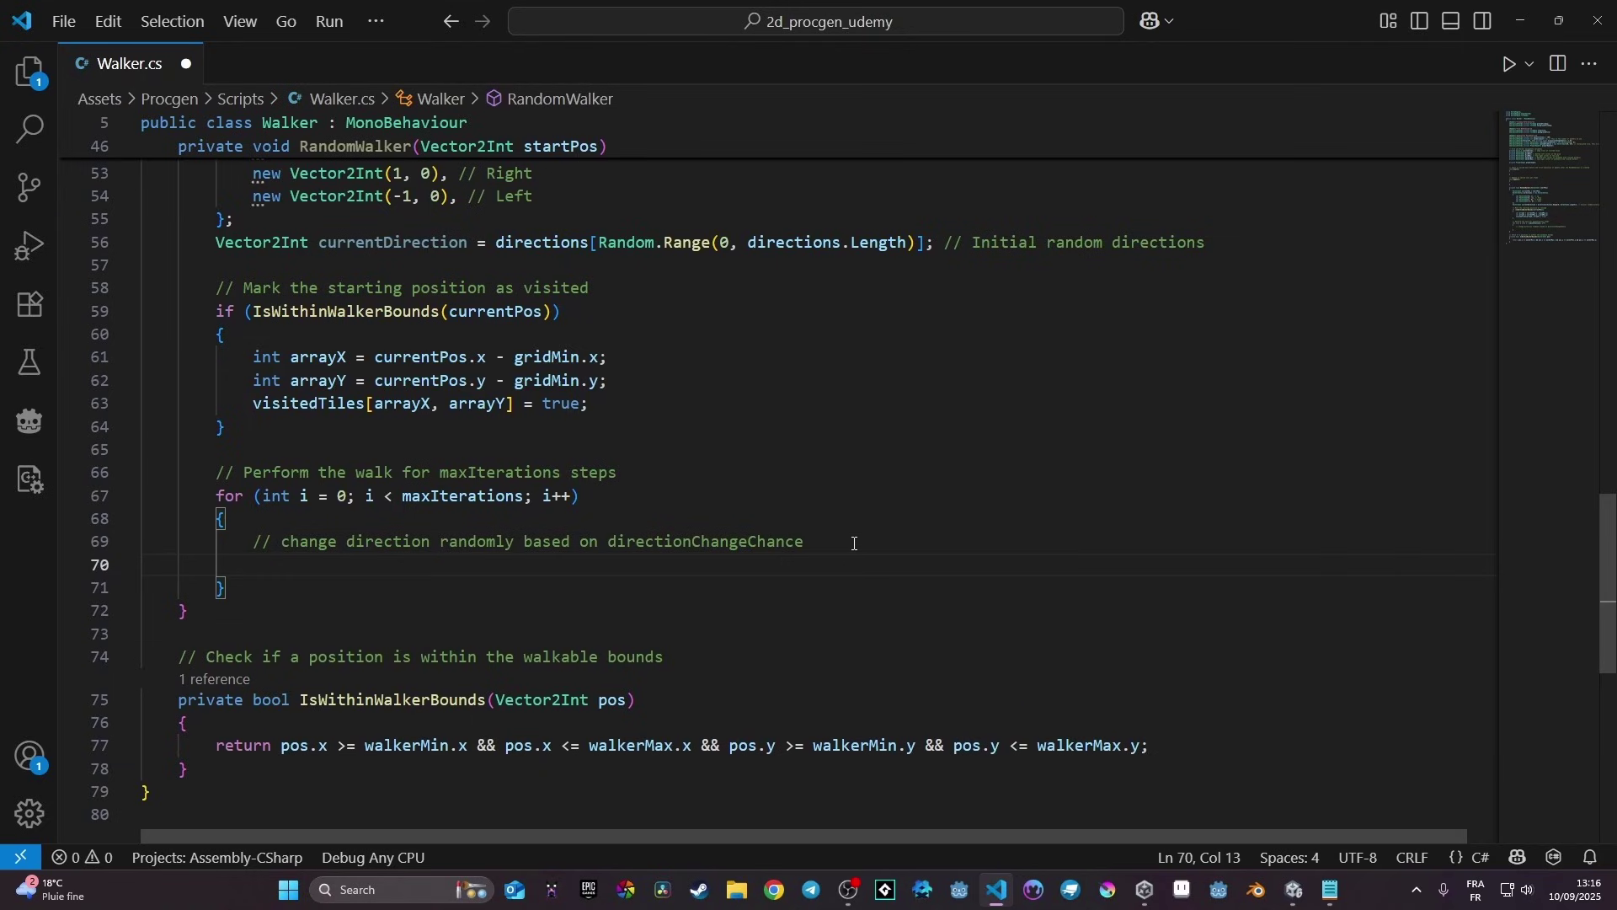
Start the direction-change condition in the walk loop of Walker.cs with "if (Random.value"
type("if (Random.")
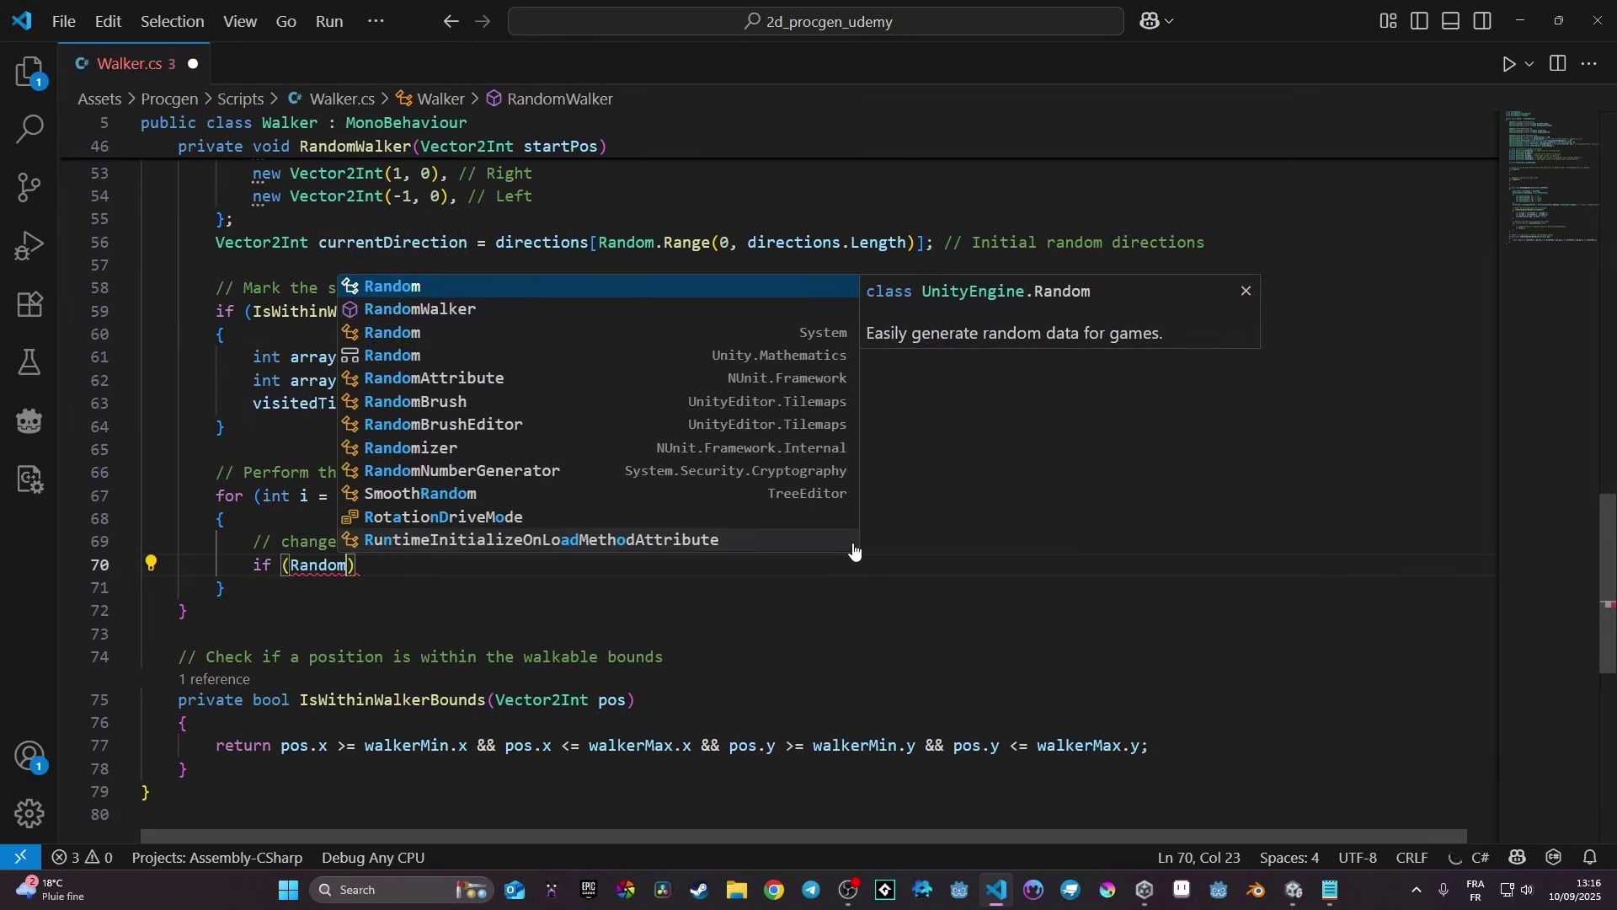
type("value")
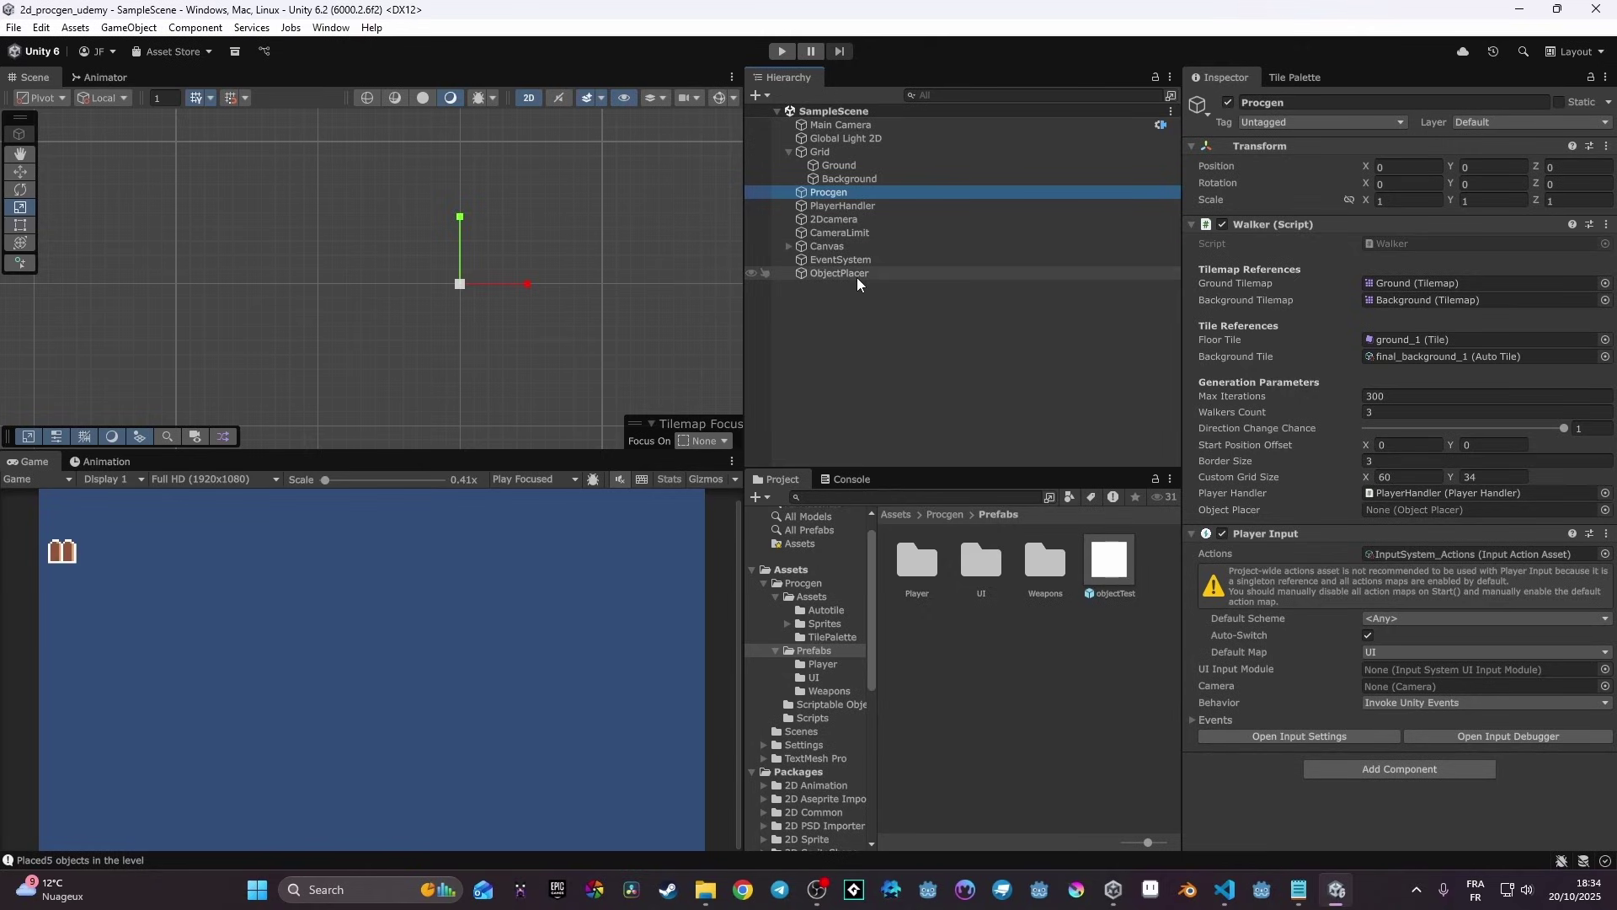
Assign ObjectPlacer to the Walker script's Object Placer reference and mark a mask cell in the Background_1 Auto Tile
left_click(1087, 273)
left_click_drag(1088, 360, 1432, 512)
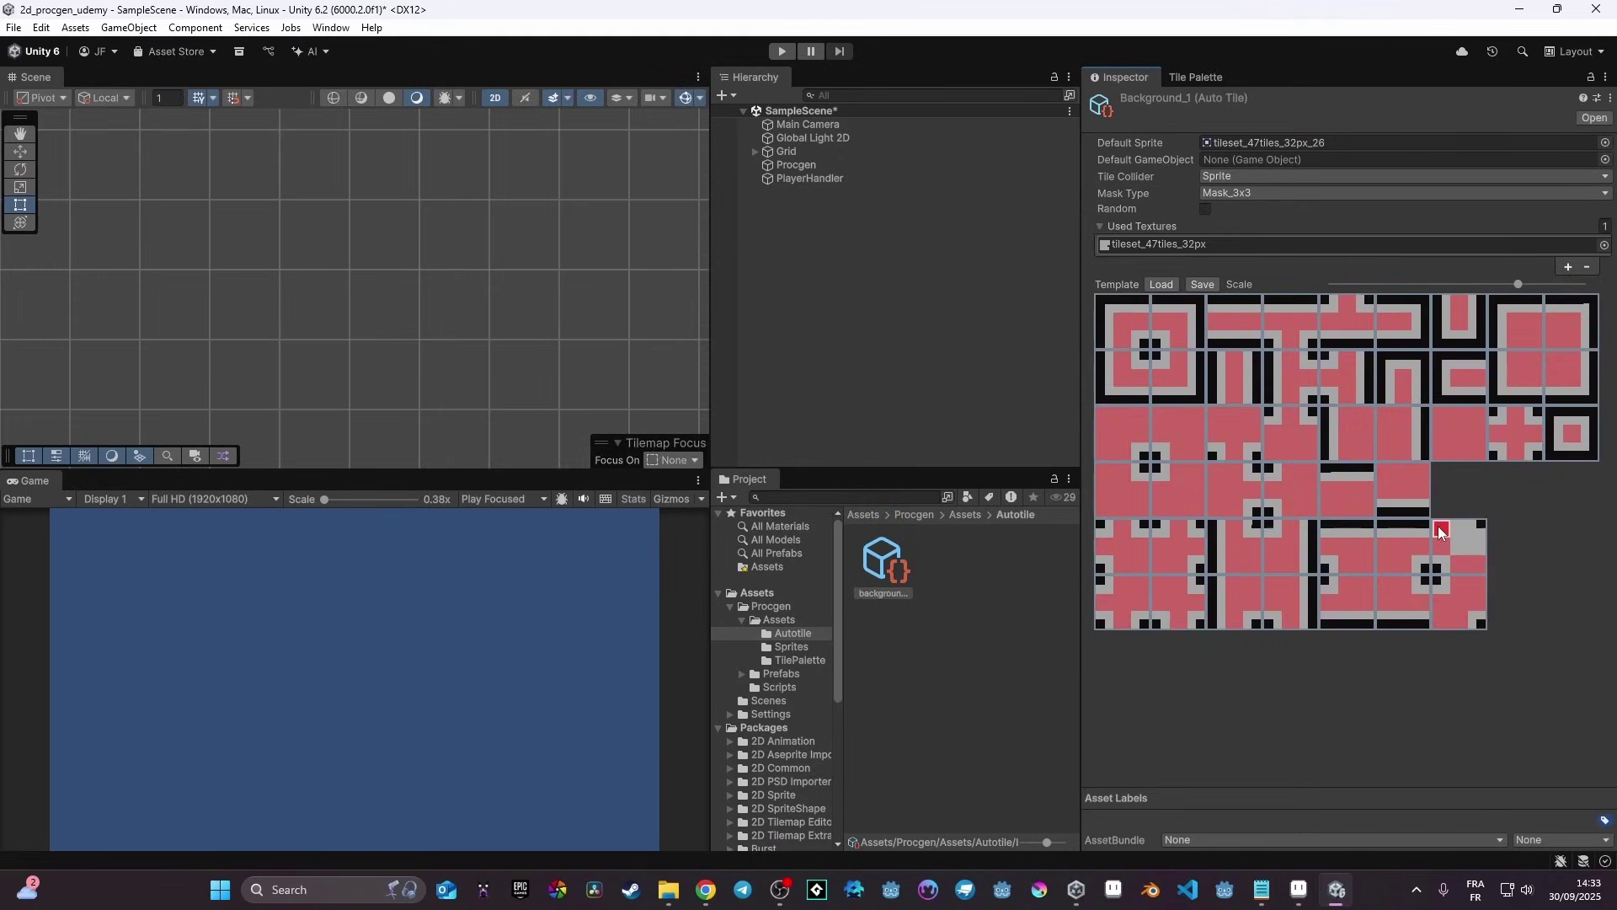
left_click(1465, 525)
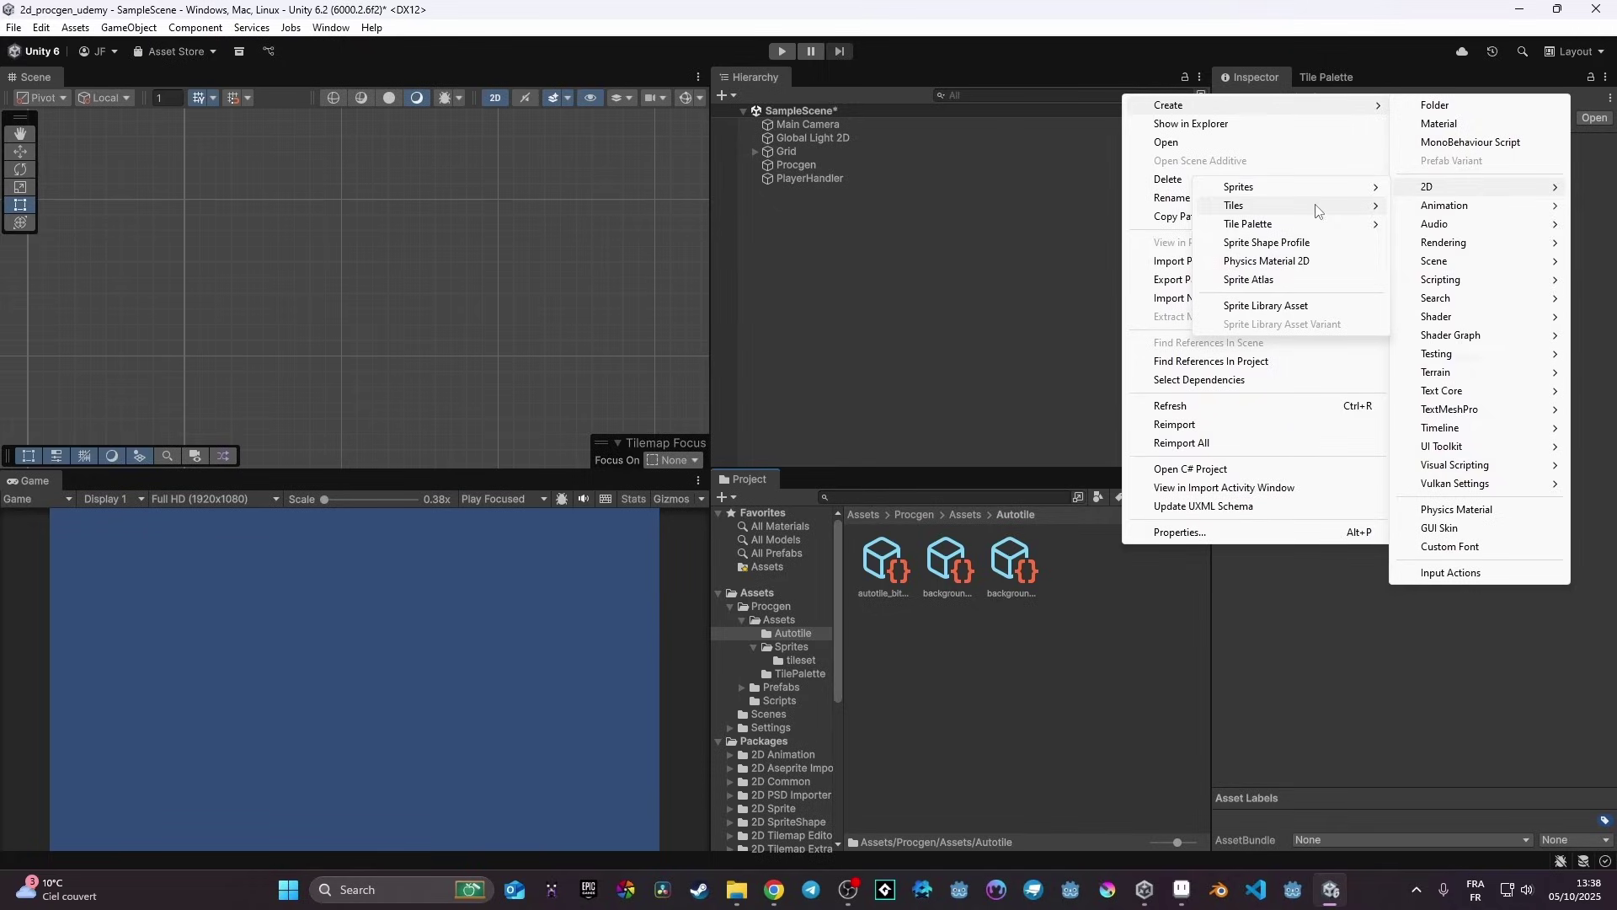
Create the final_background_1 Auto Tile using the tileset_47tiles_topdown_32px texture and load the autotile_bitmask.asset template
left_click(1442, 224)
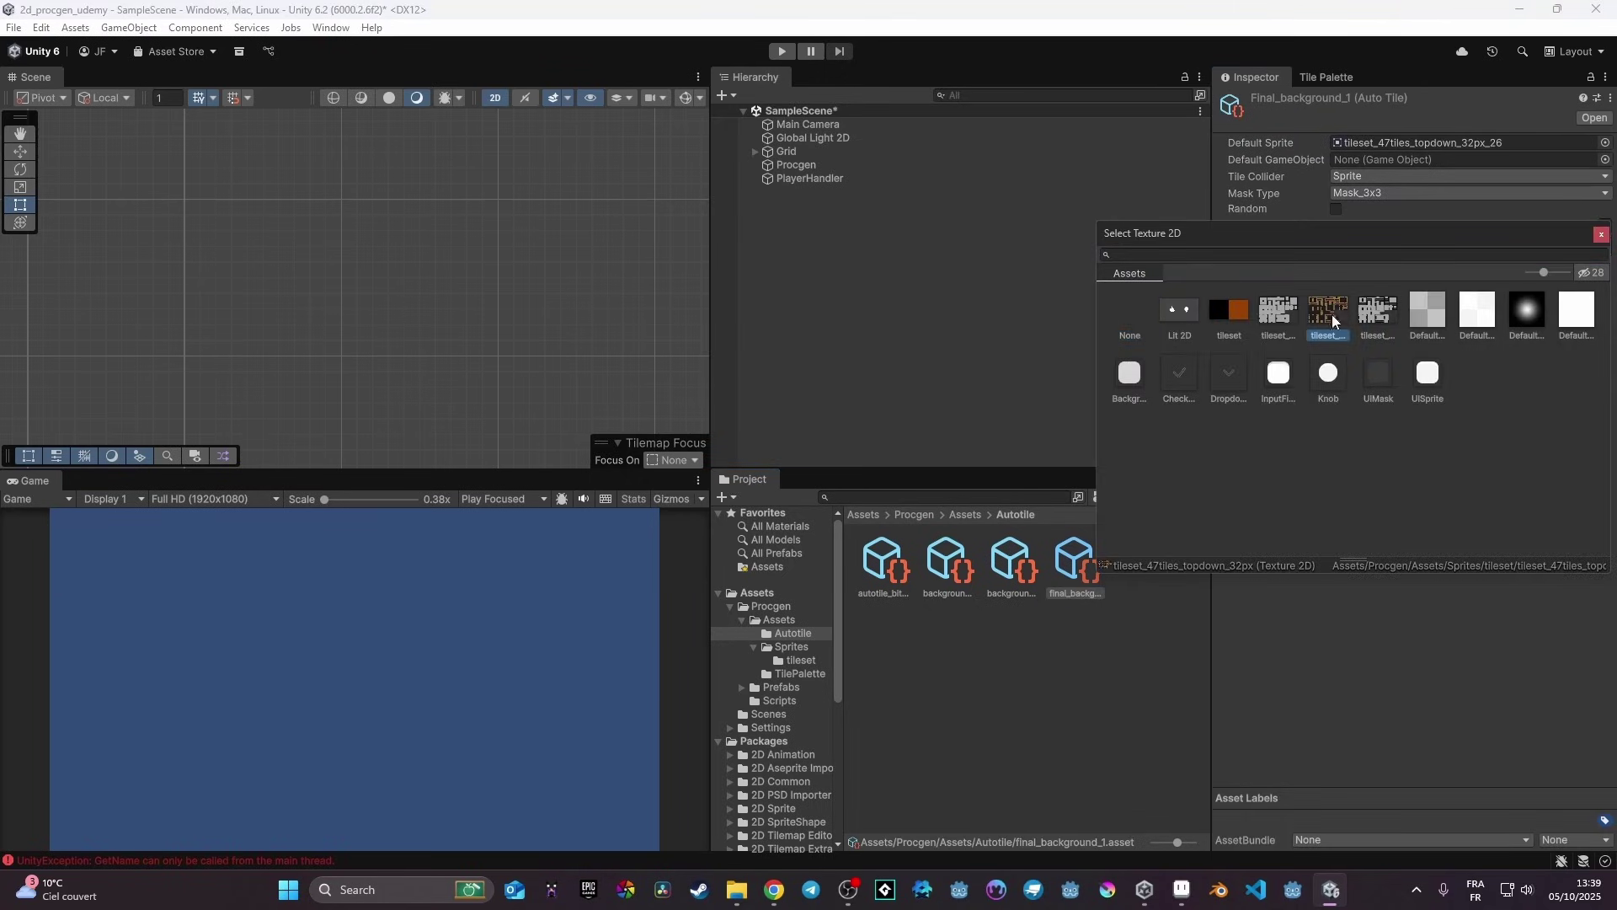
double_click(1327, 312)
left_click(1292, 283)
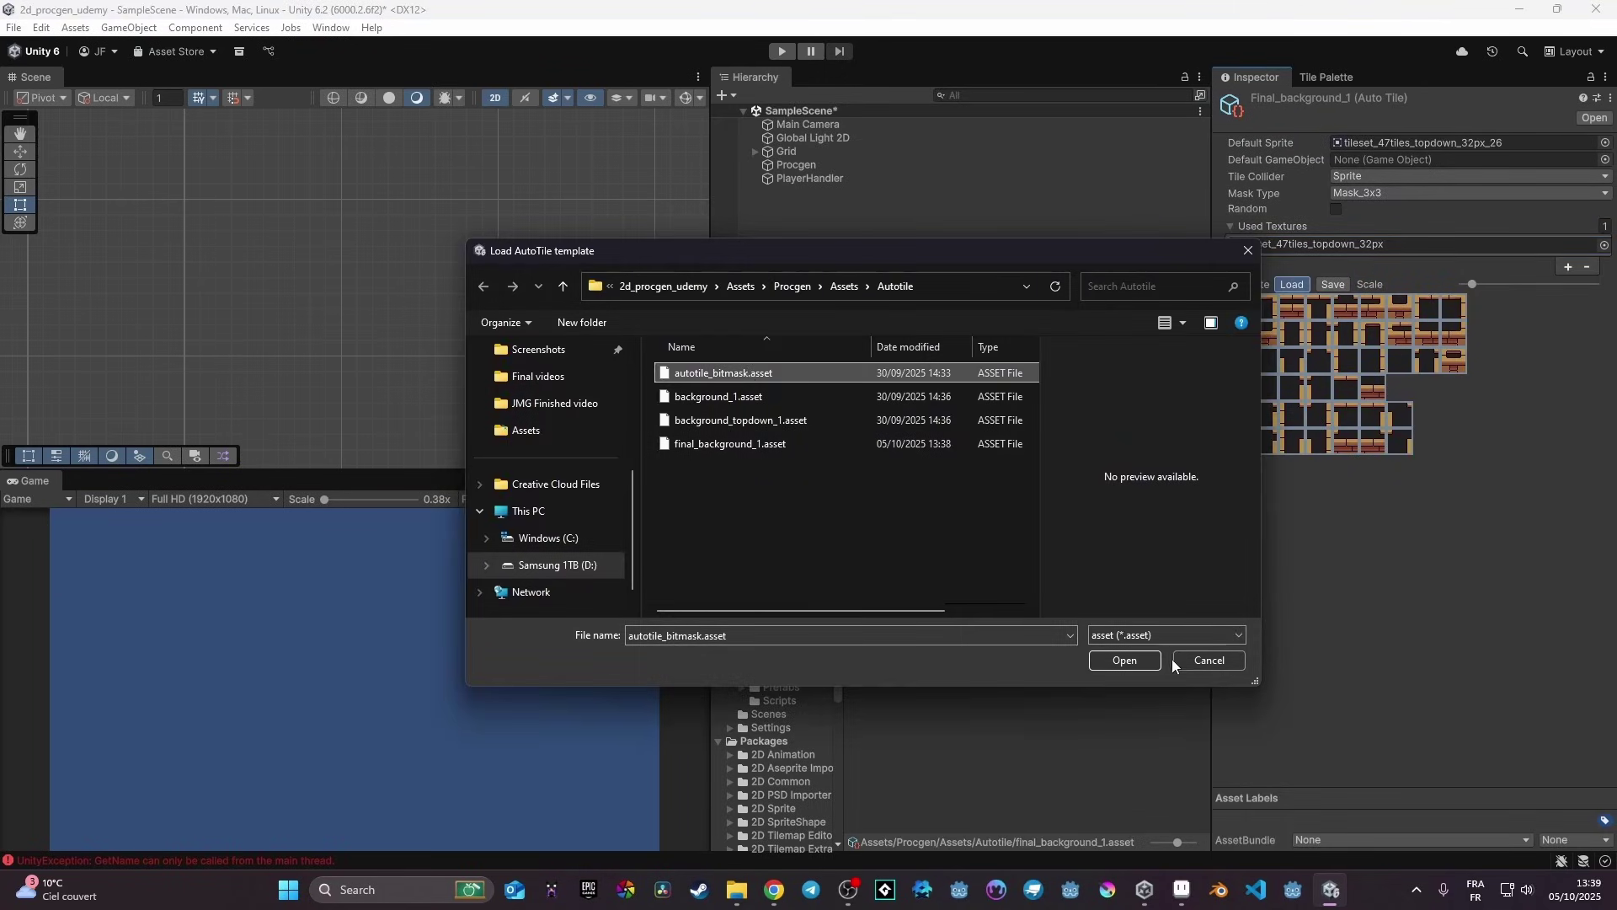
left_click(1125, 662)
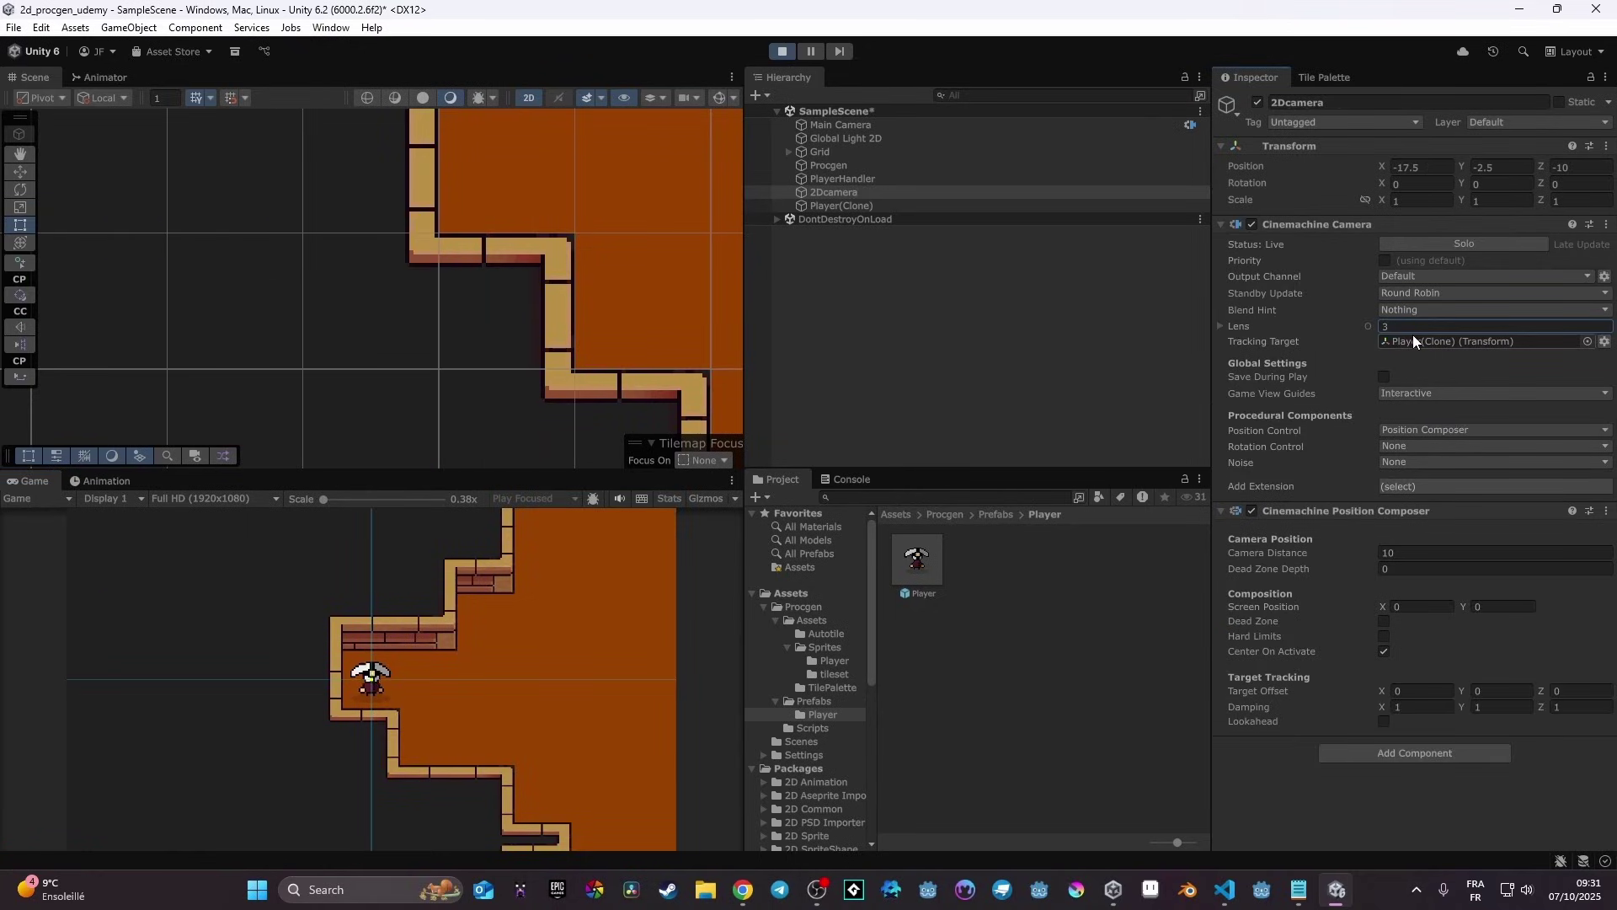
Walk the player out of the alcove and up through the cave to test the 2Dcamera tracking
left_click(513, 654)
key("d")
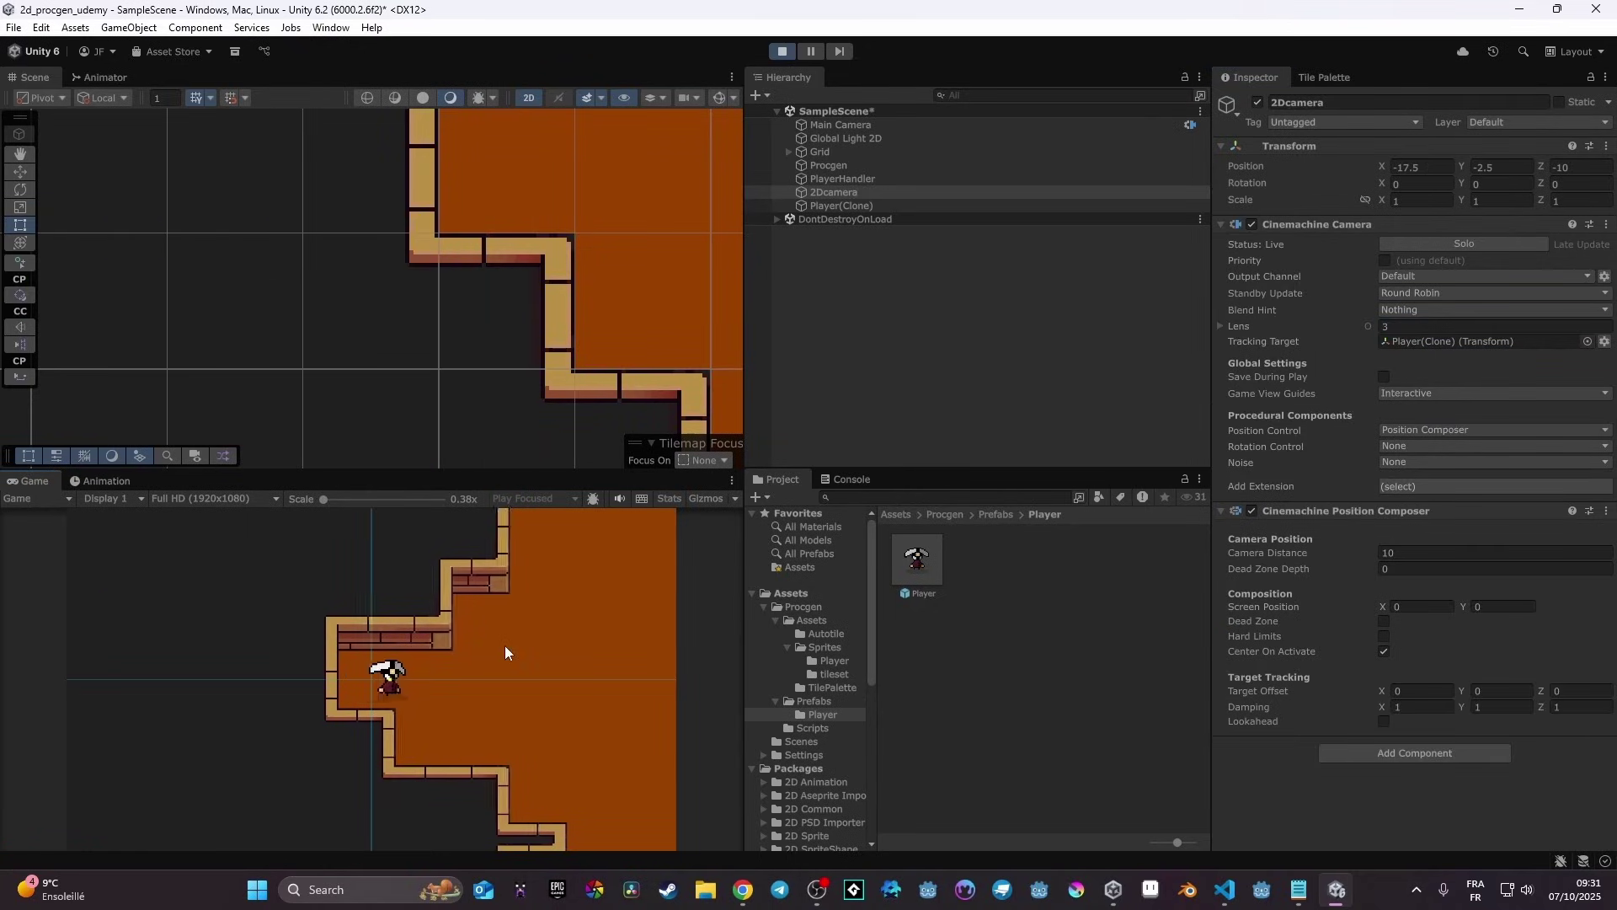
key("w")
key("a")
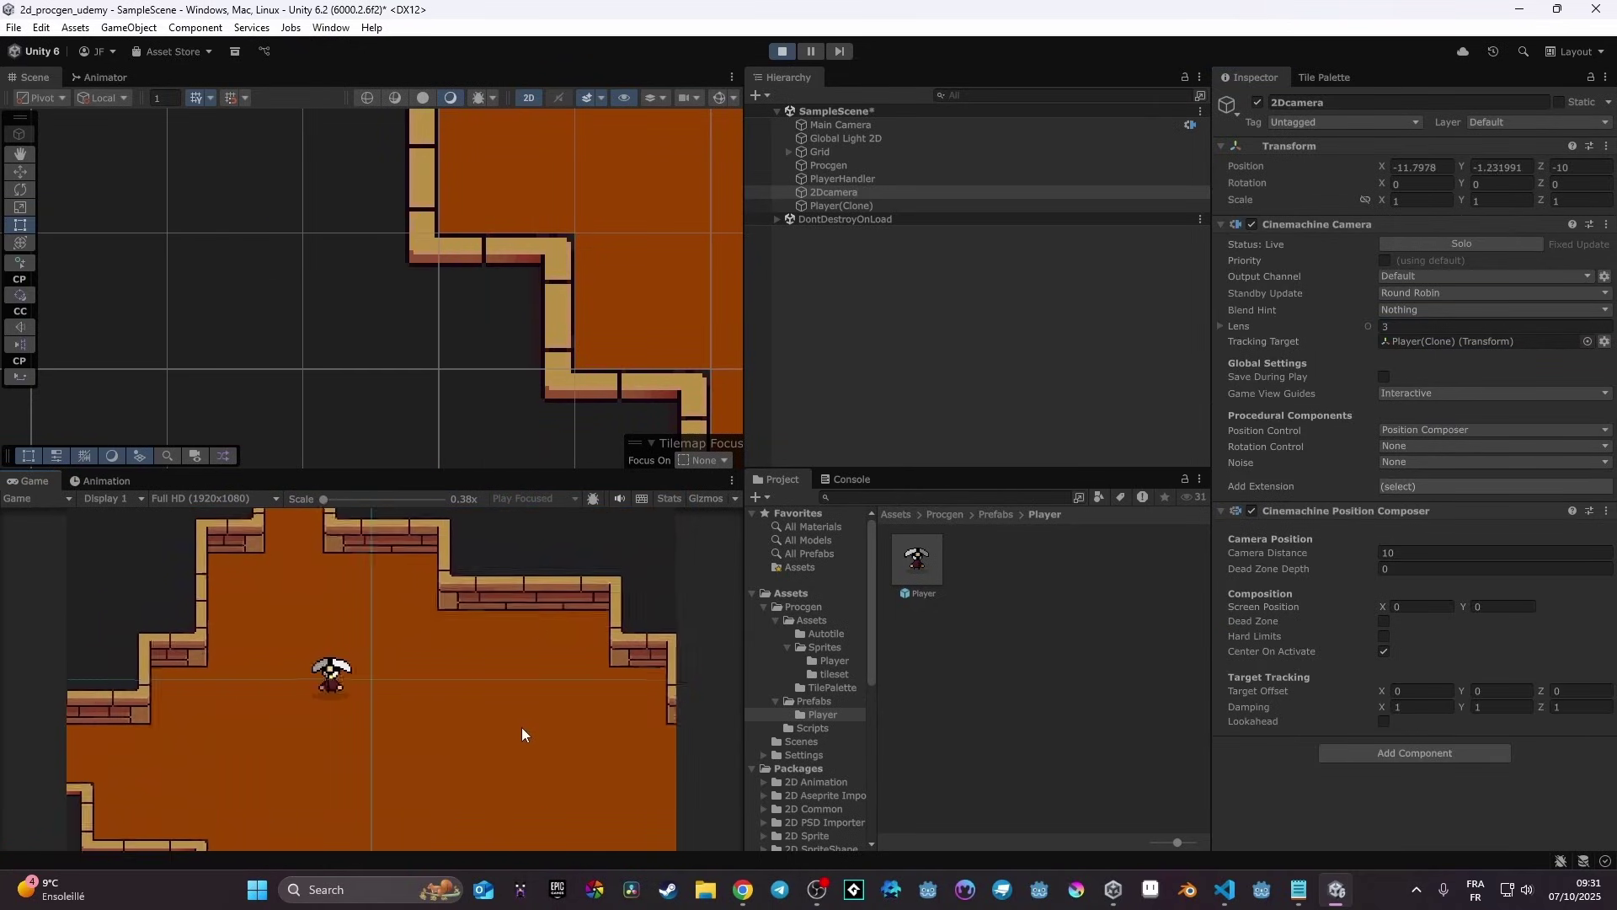
key("w")
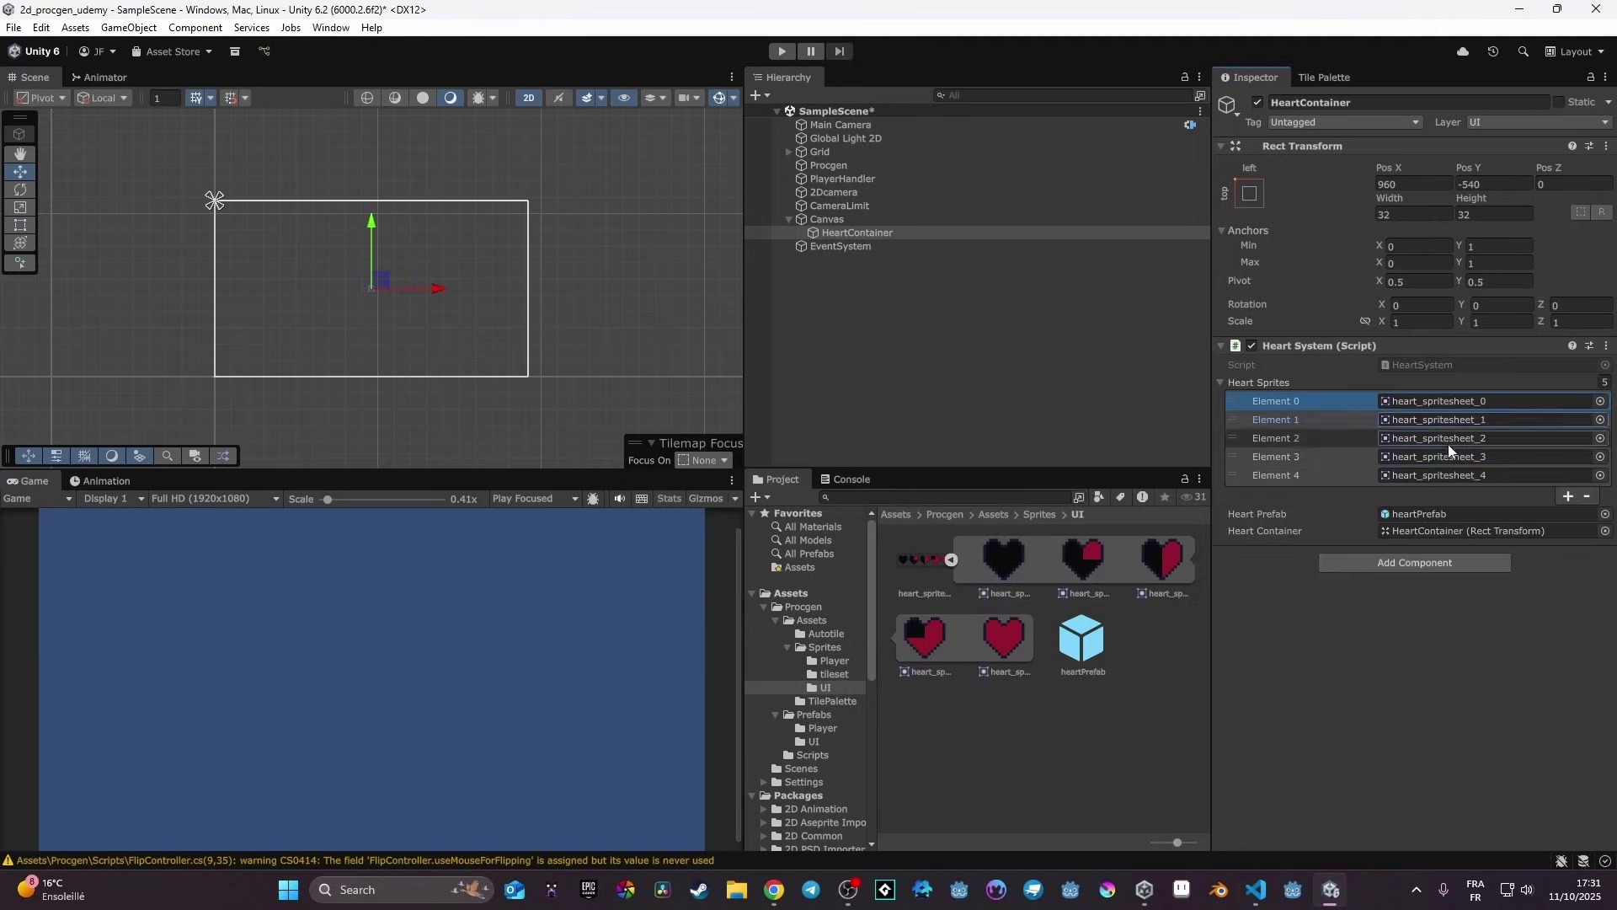
Locate the sprites used in Elements 1 and 2 of Heart Sprites, and create a Single Shot pattern in Scriptable Objects
left_click(1467, 421)
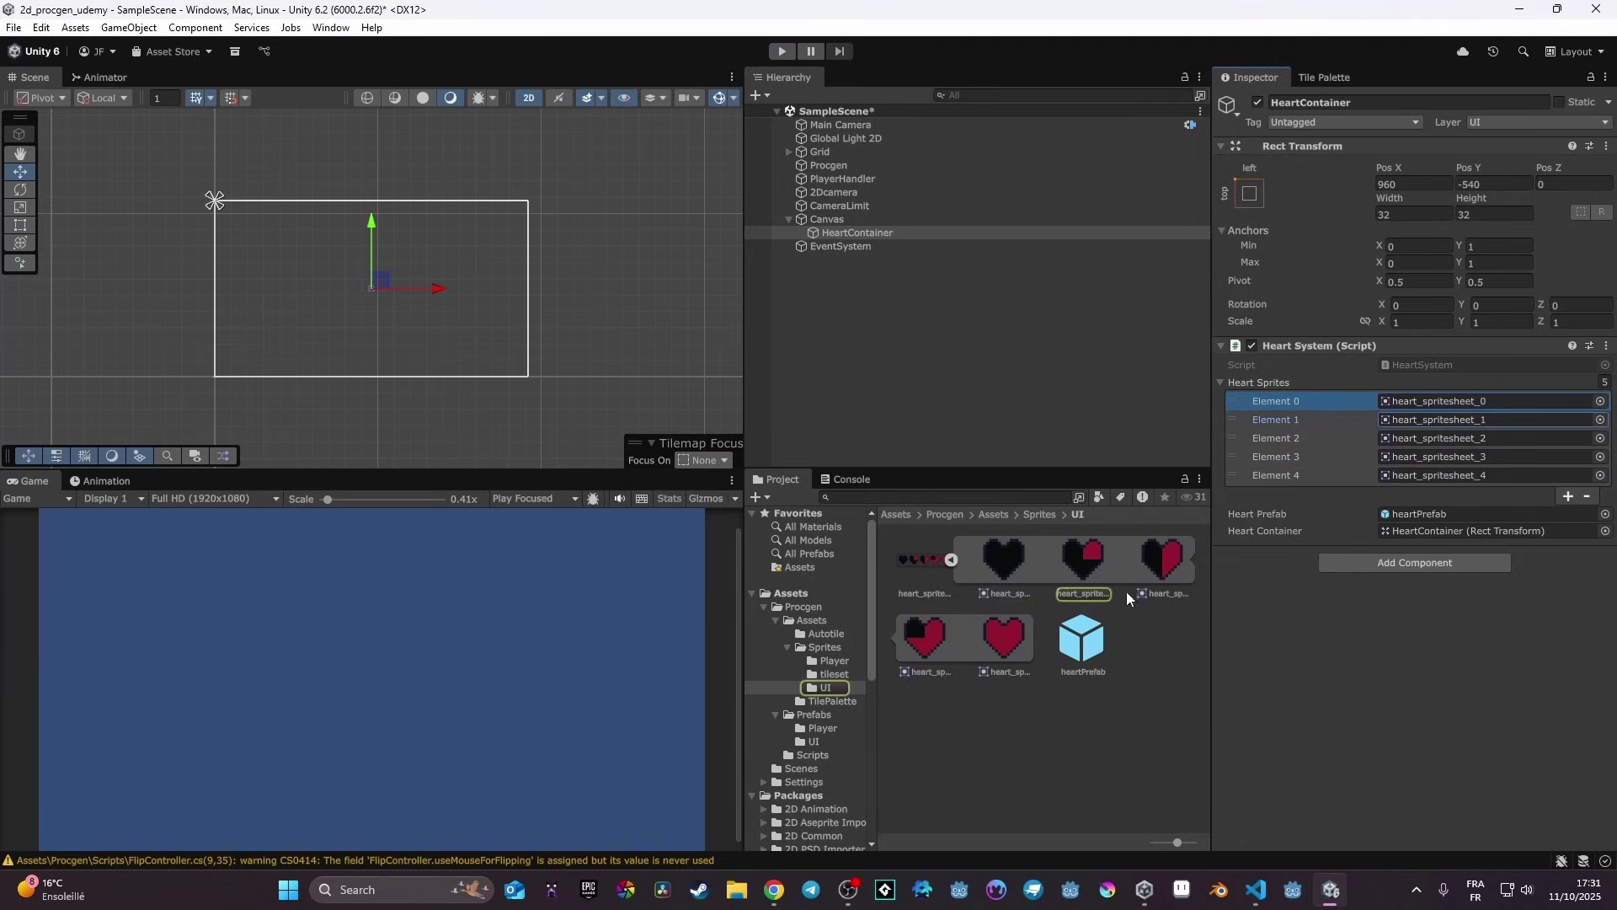
left_click(1467, 439)
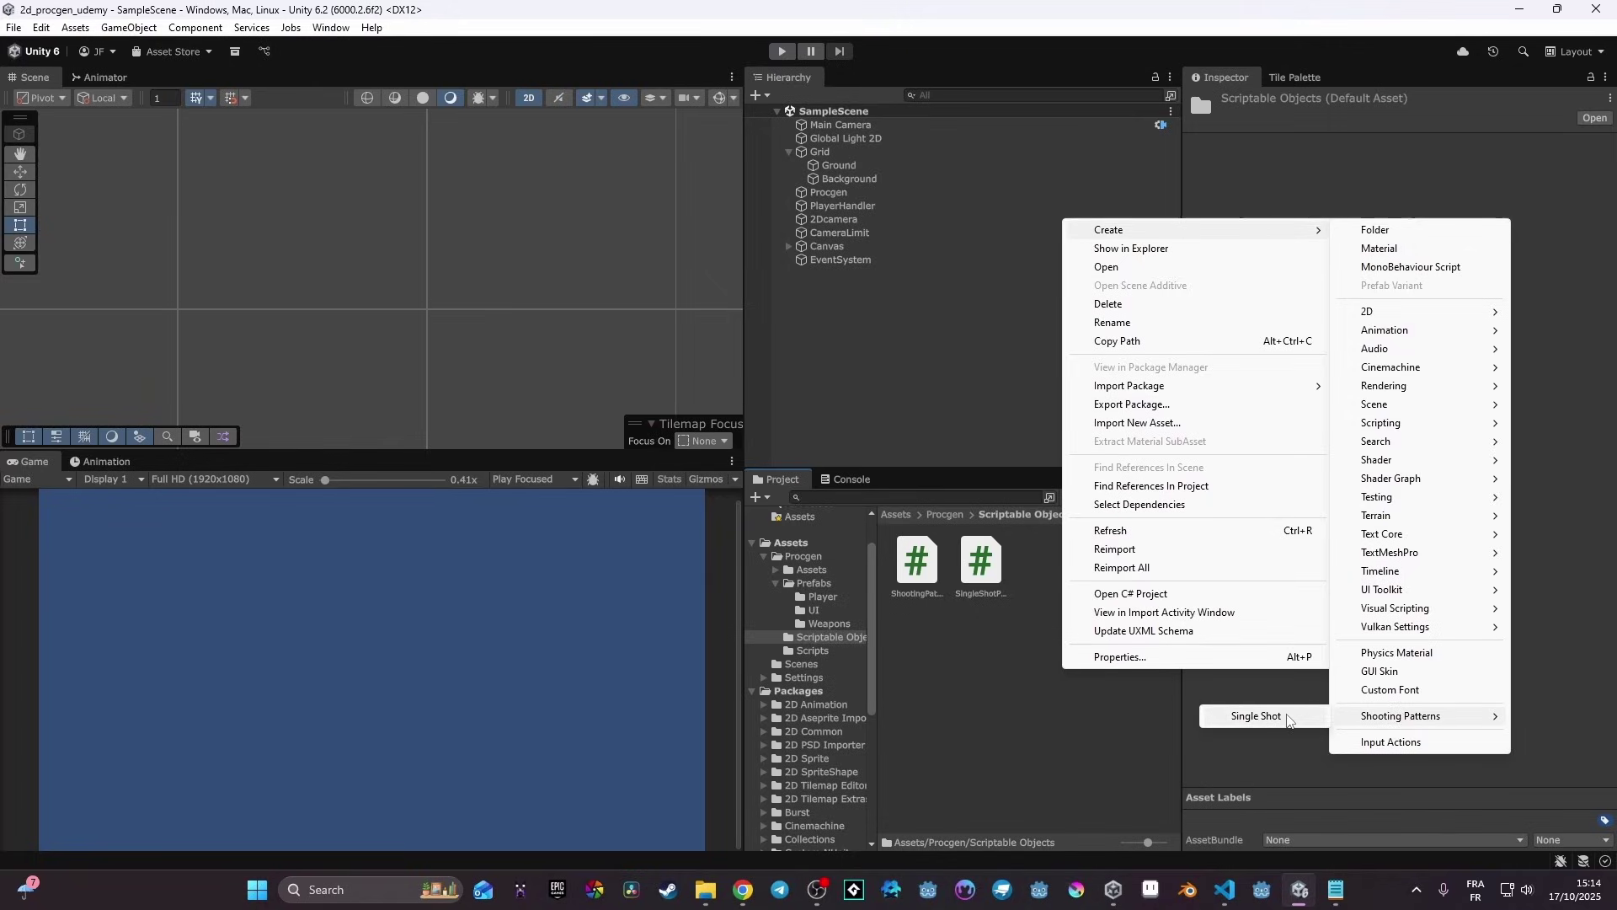
left_click(1287, 717)
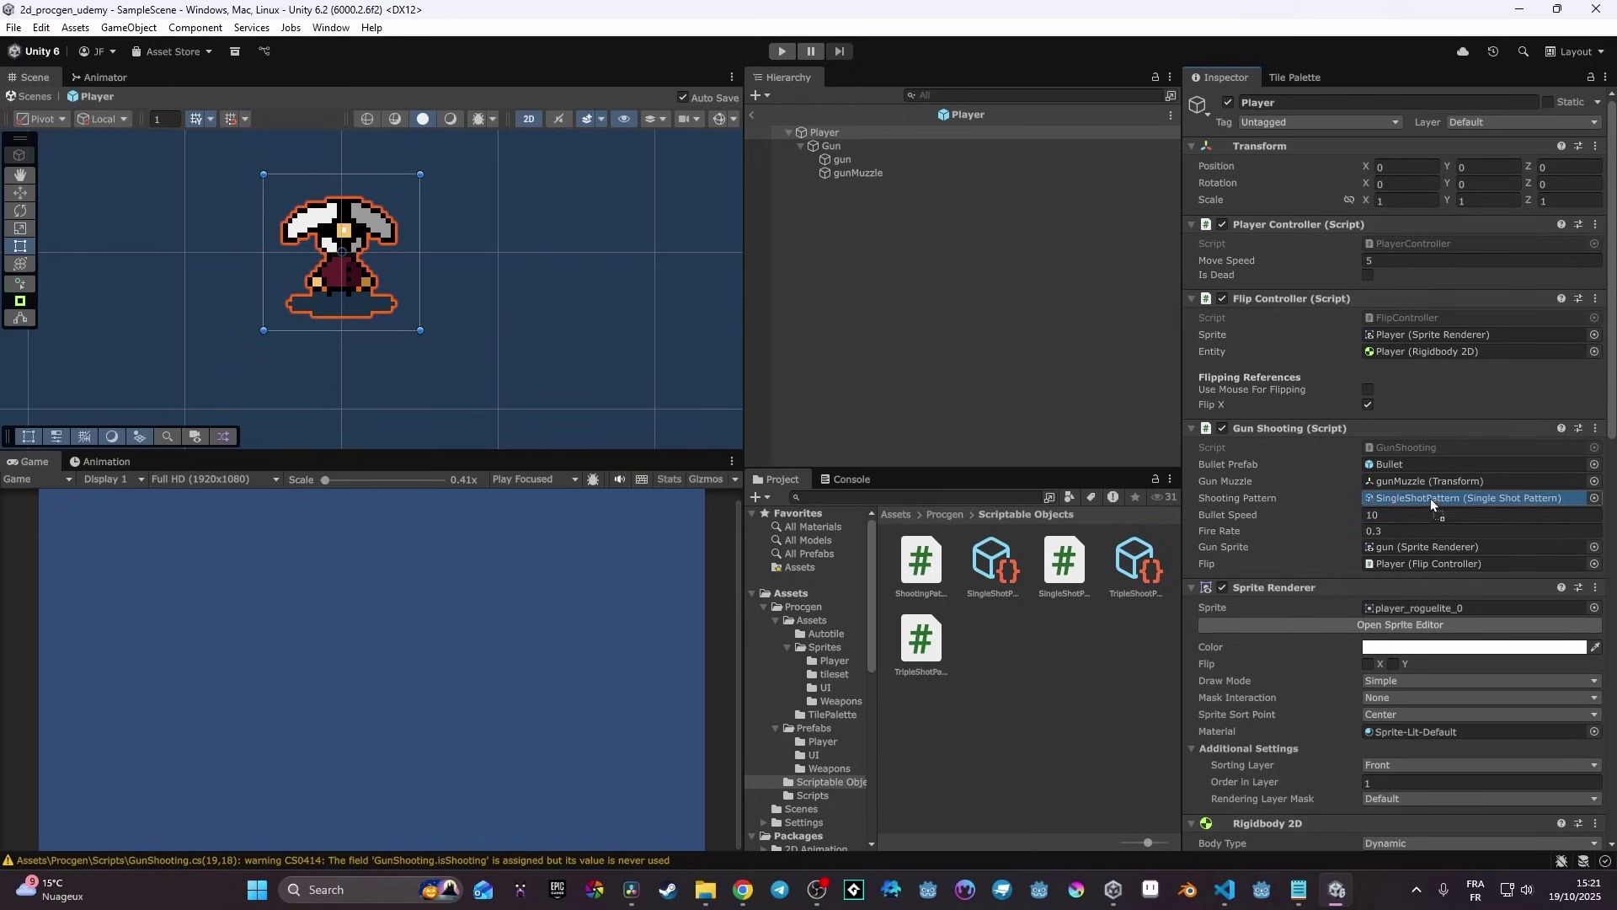
Run the game and test the triple shot in several directions while walking the player through the cave
key("ctrl+p")
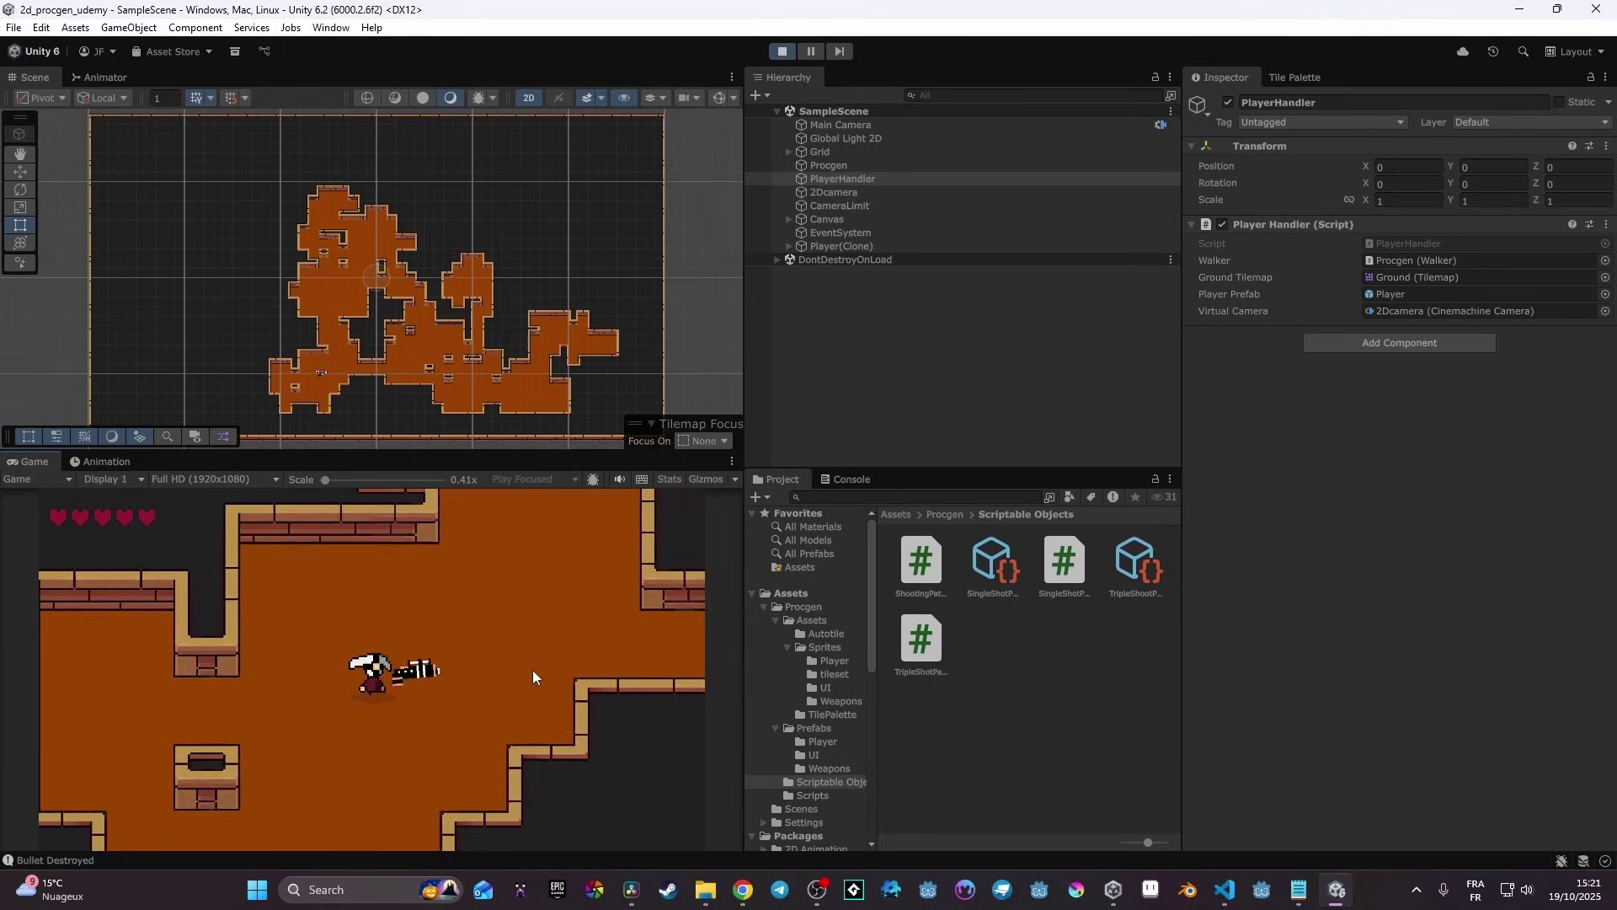
key("w")
key("d")
left_click(228, 715)
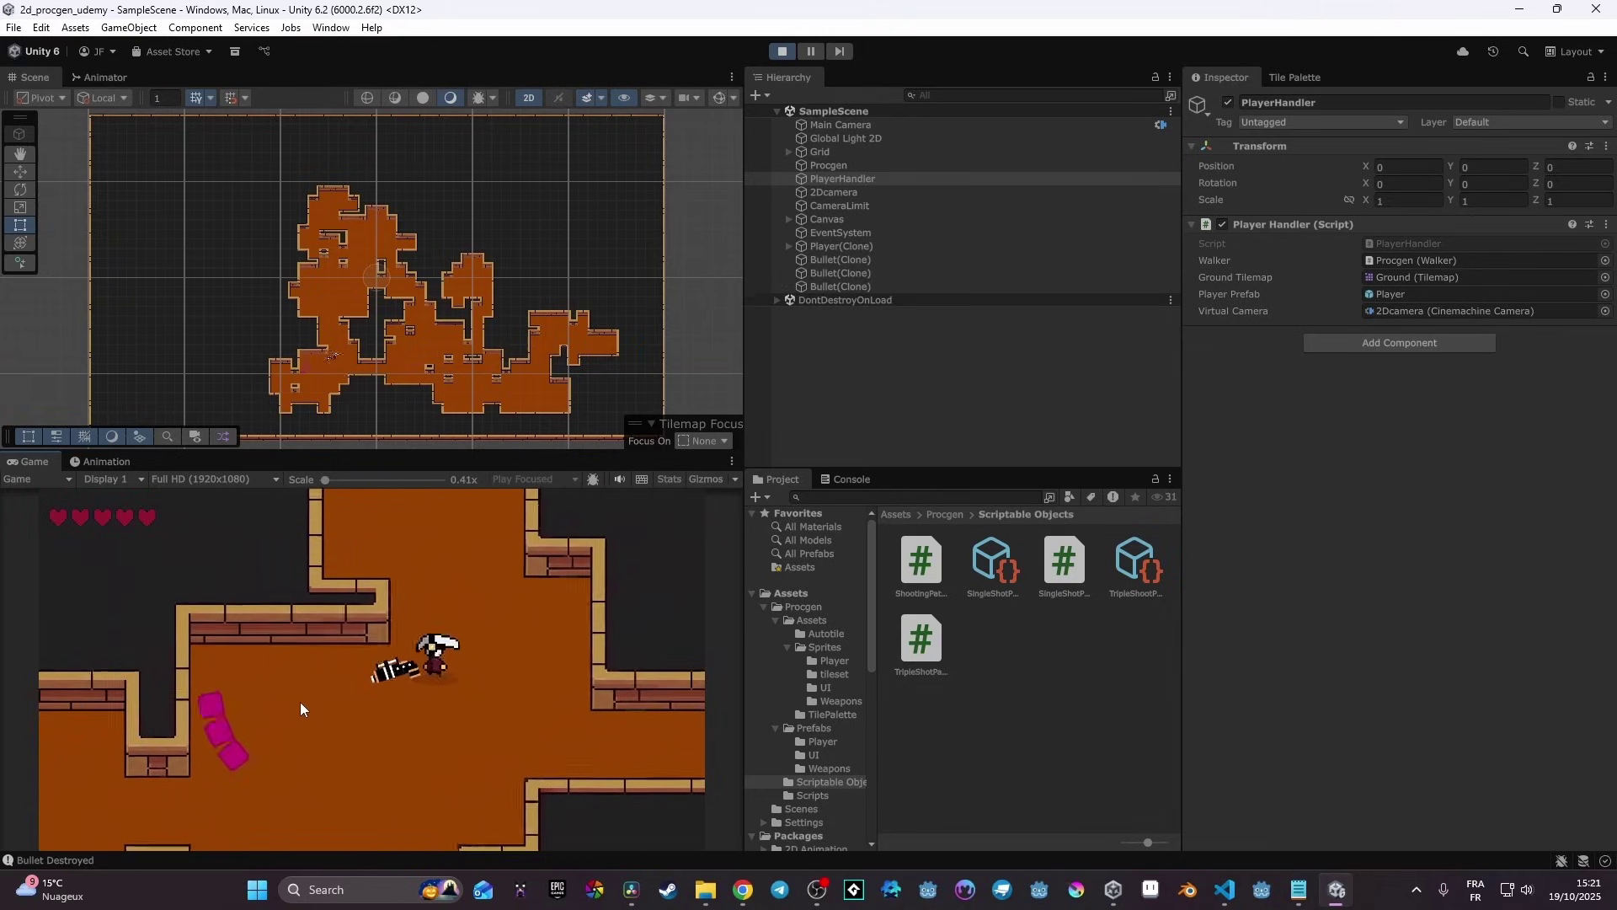
key("s")
left_click(406, 589)
key("a")
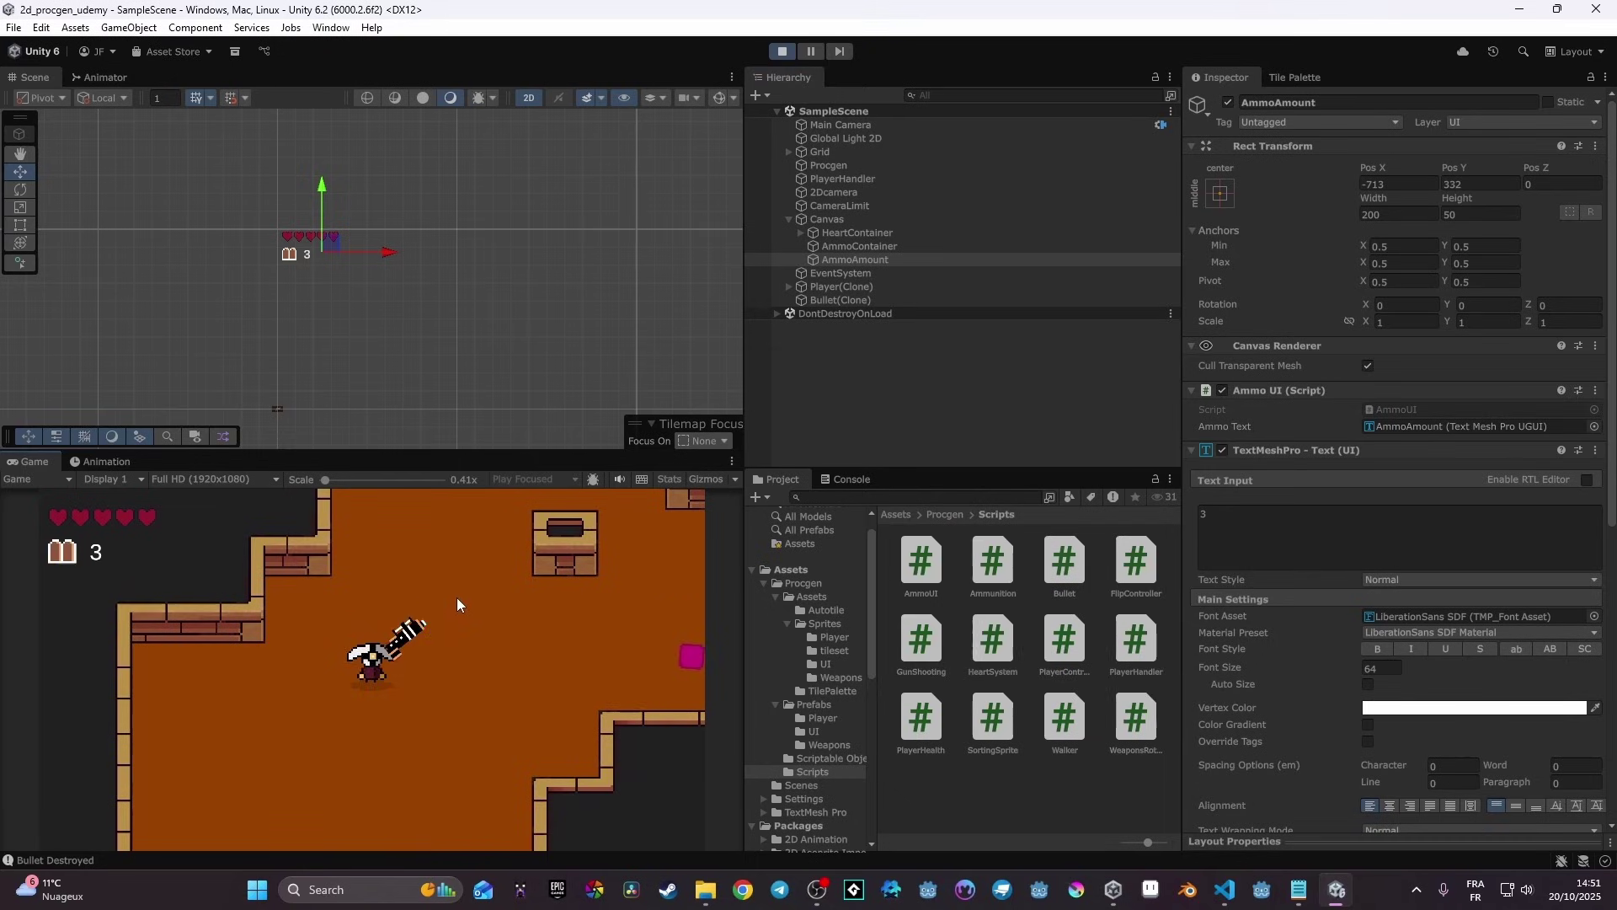
Fire two shots to test the ammo counter, and walk the player over the placed ammo pickup towards the neighbouring ones
left_click(450, 649)
left_click(455, 640)
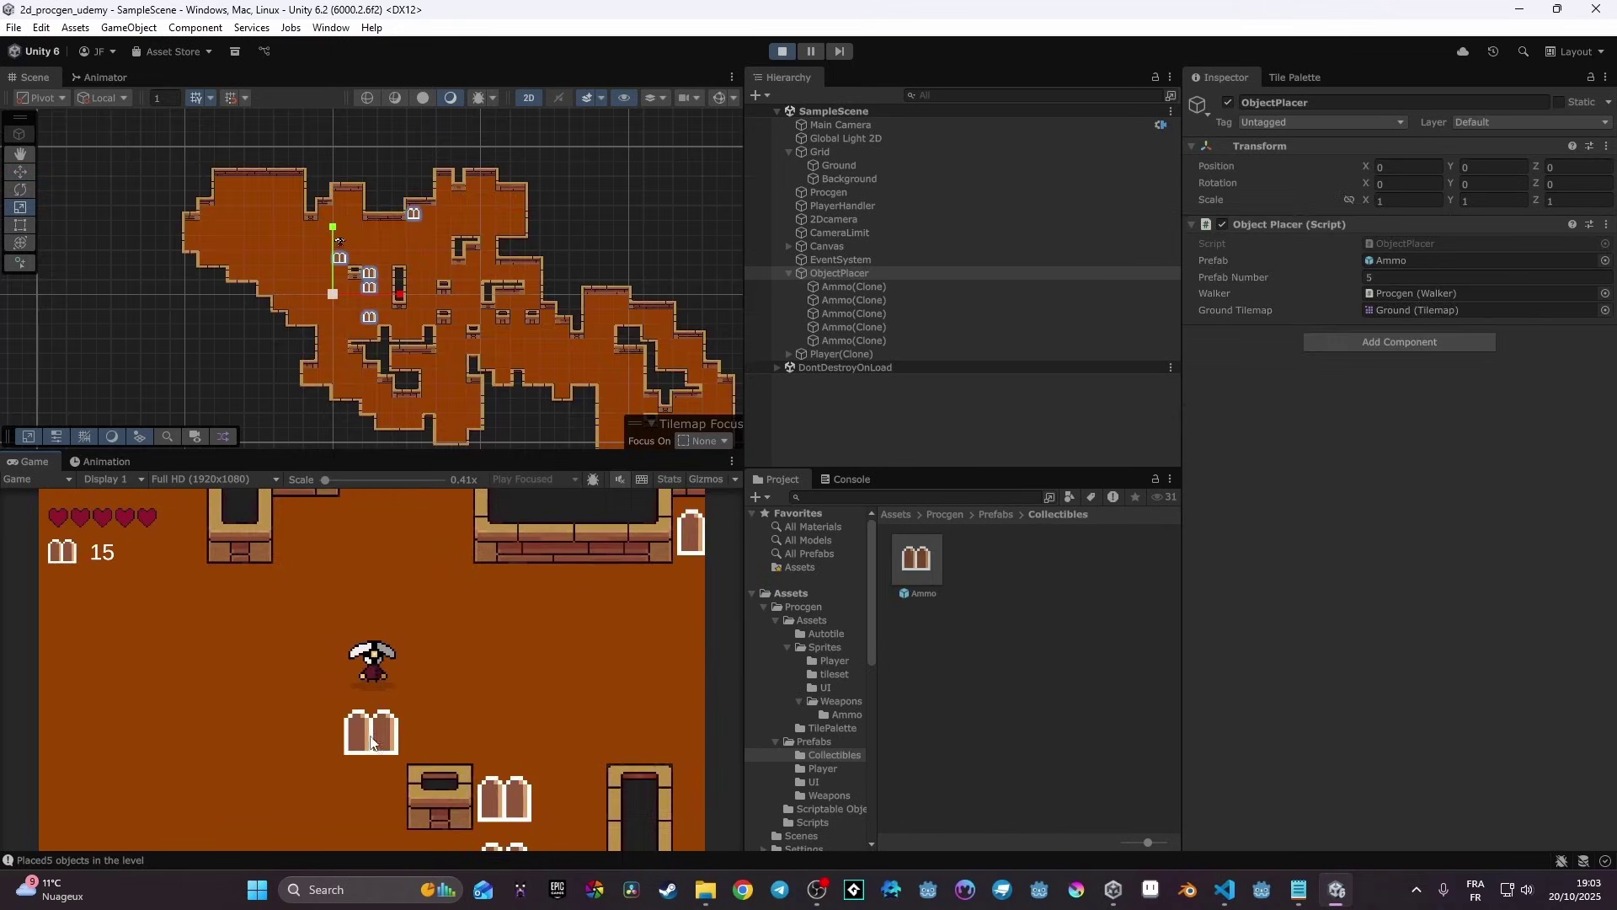
key("s")
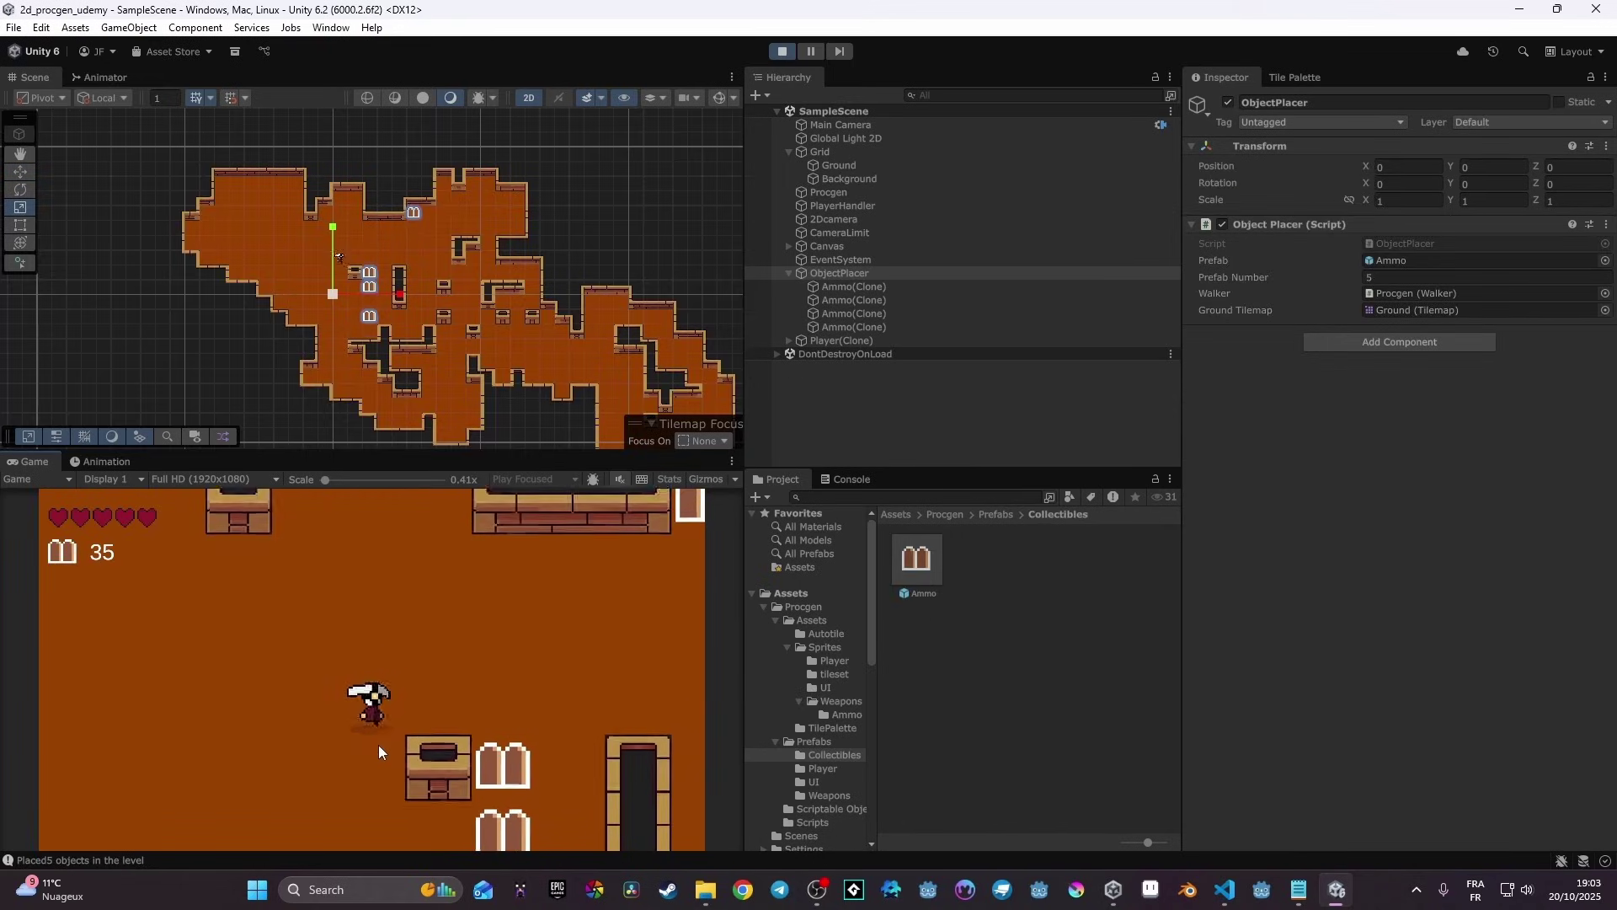
key("z")
key("d")
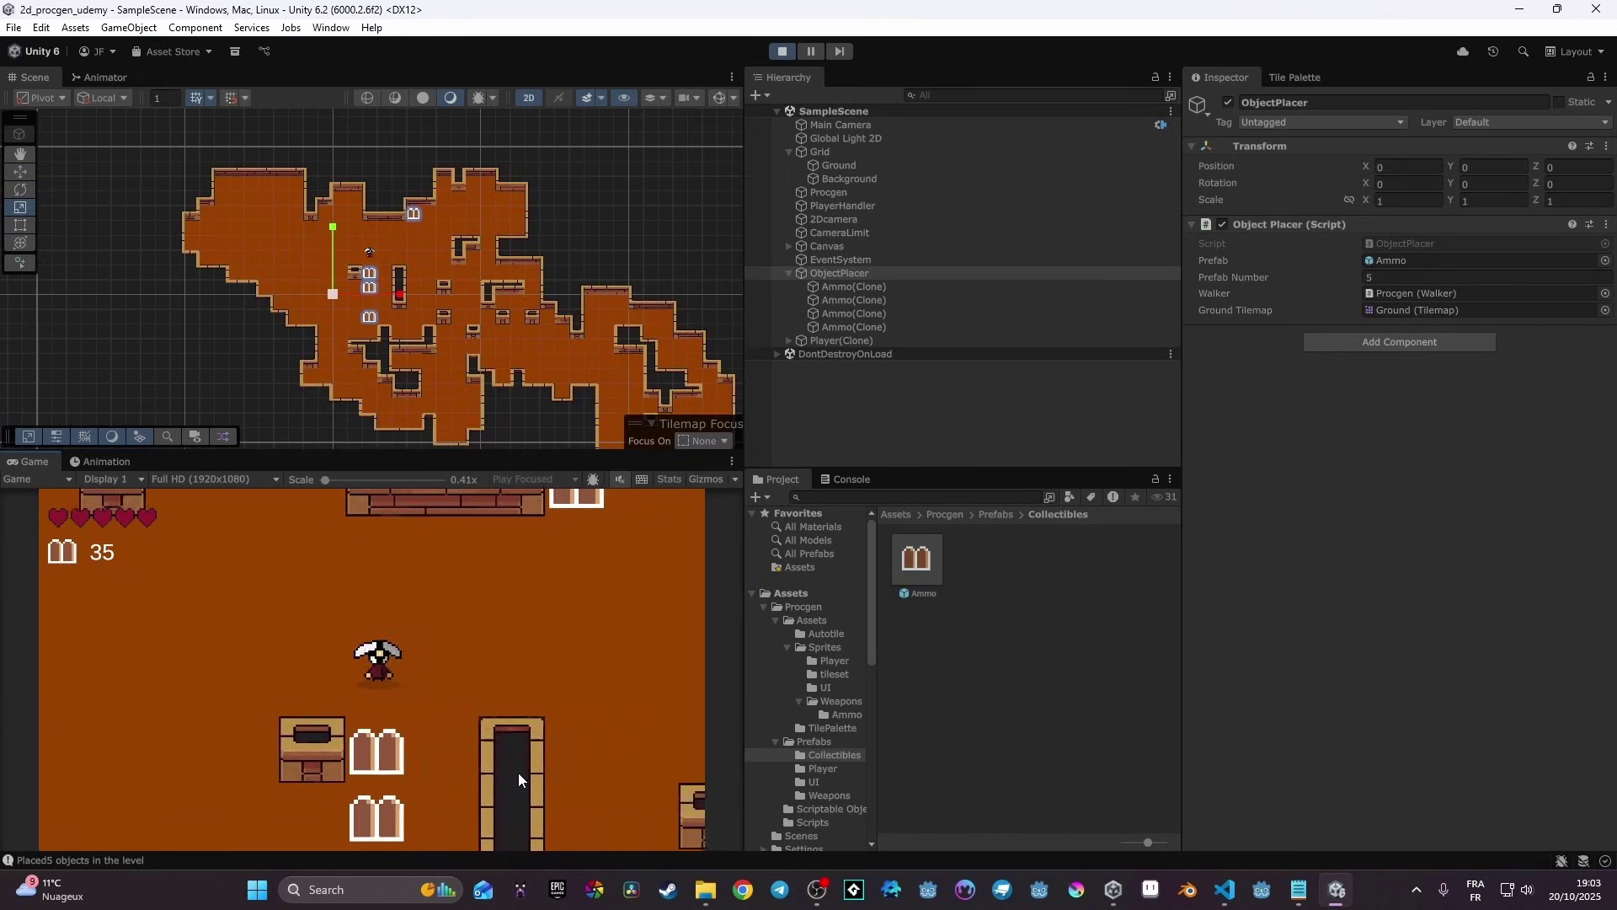
key("s")
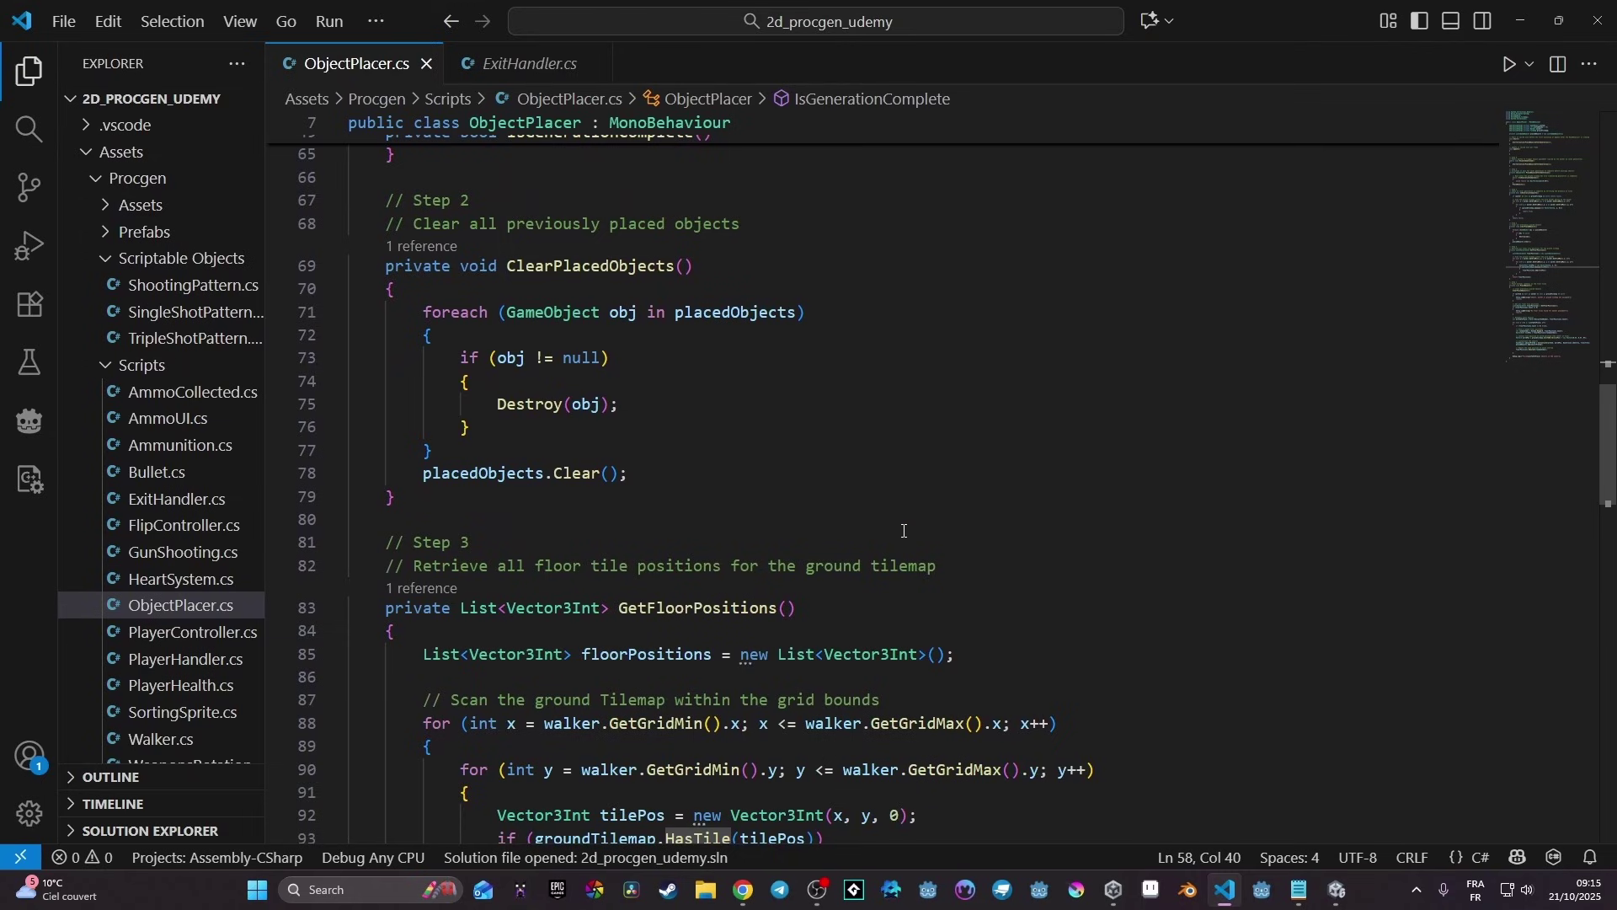
Review the floor position code in ObjectPlacer.cs and test collecting the ammo pickup just below the player
scroll(883, 418, "down", 6)
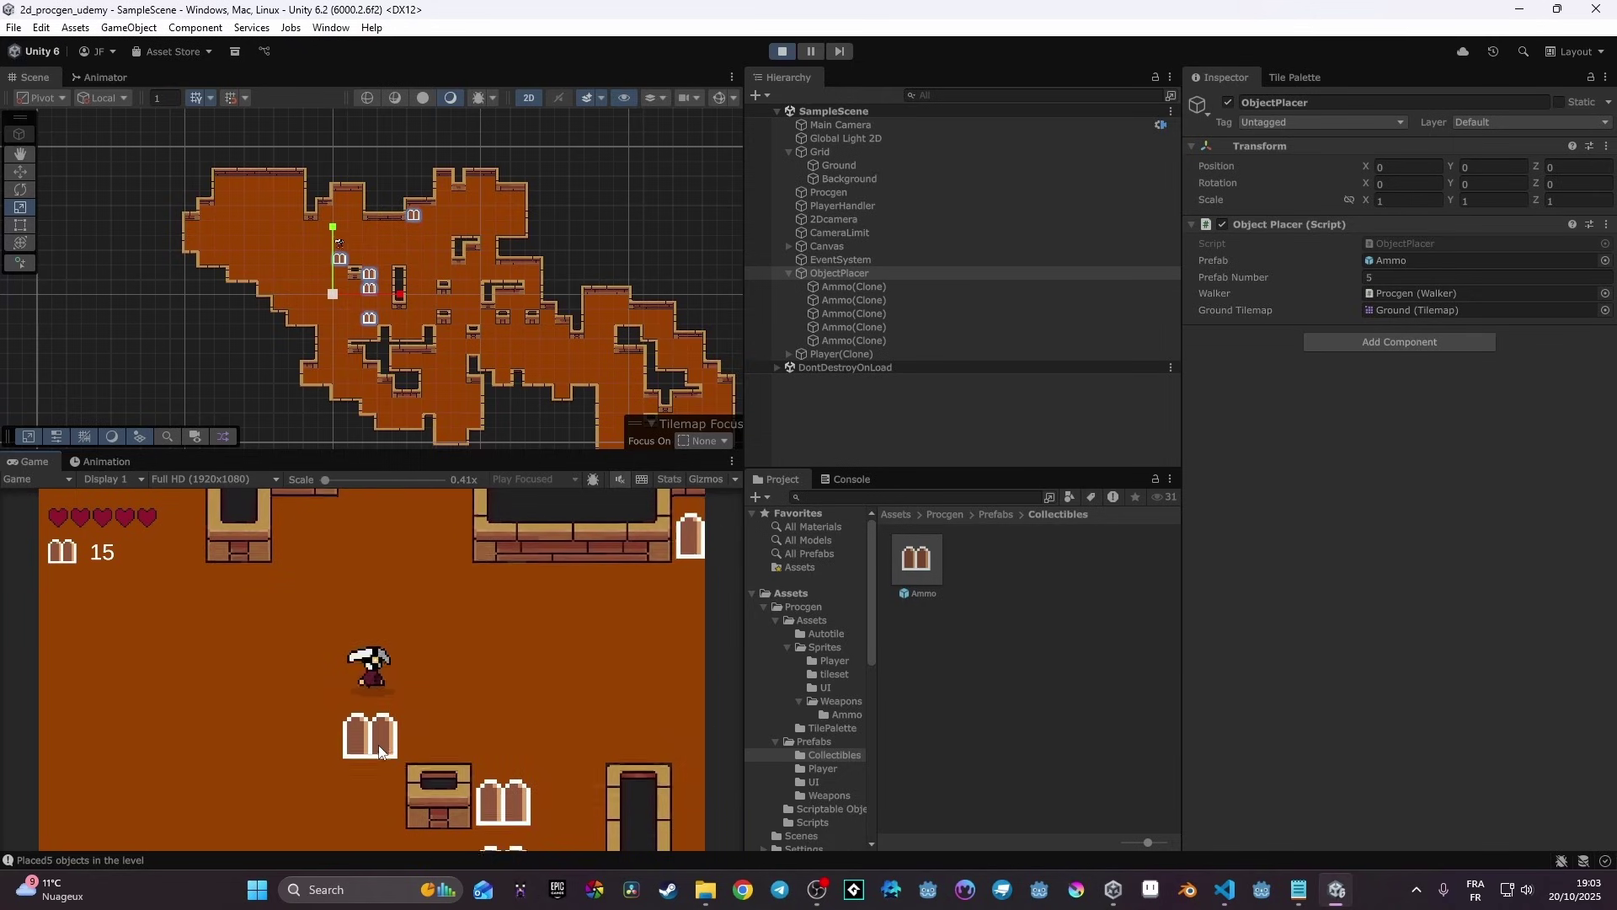
key("s")
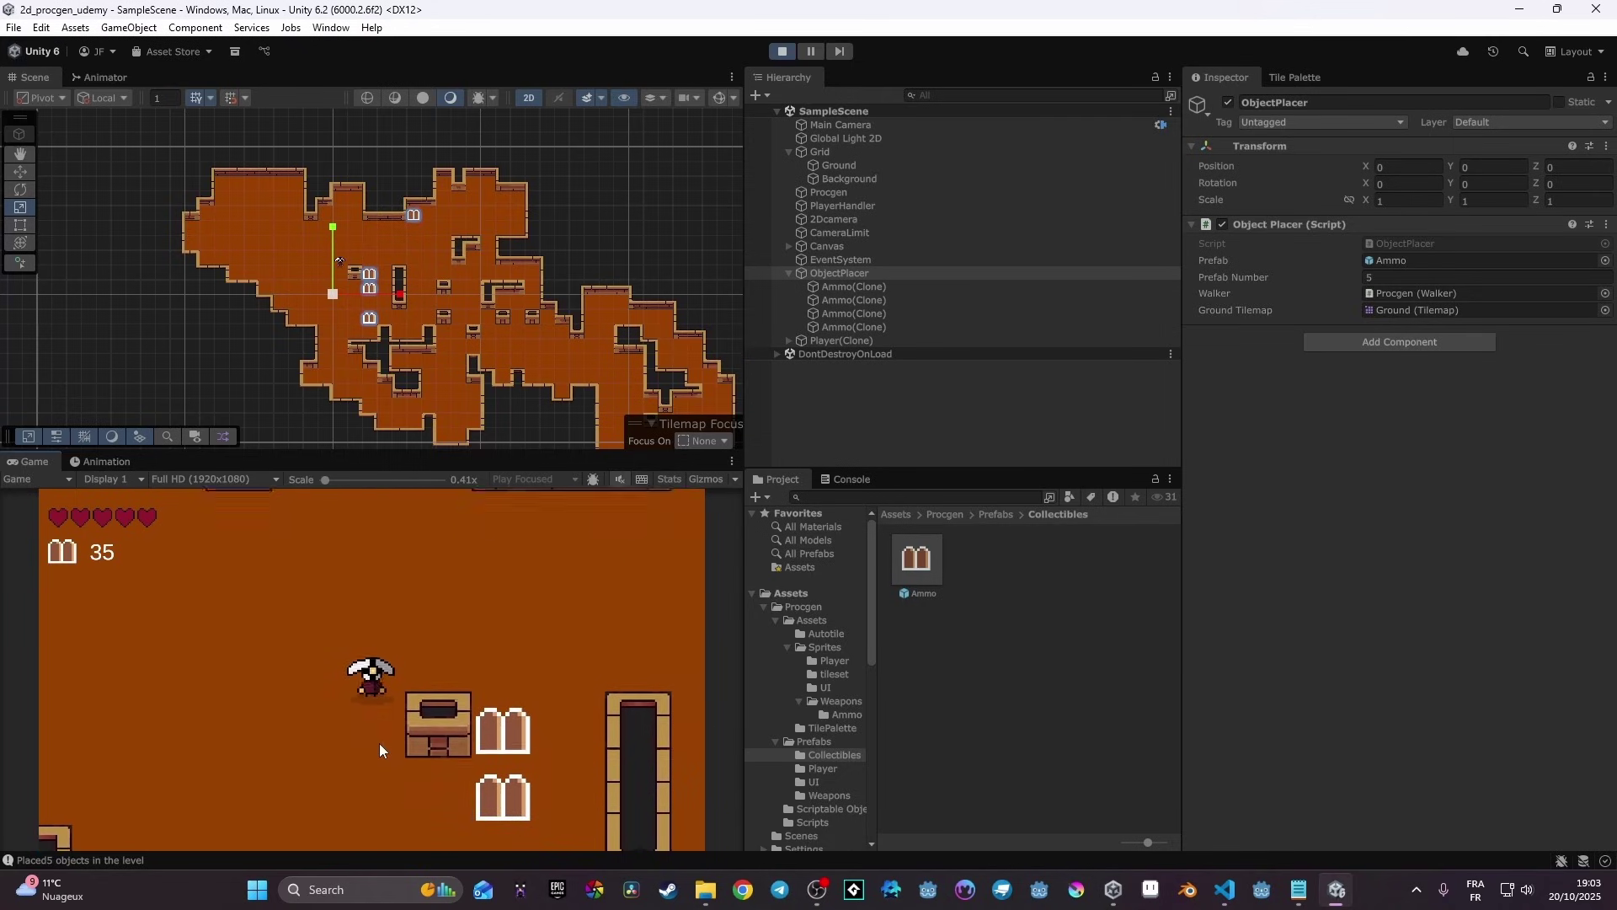
key("d")
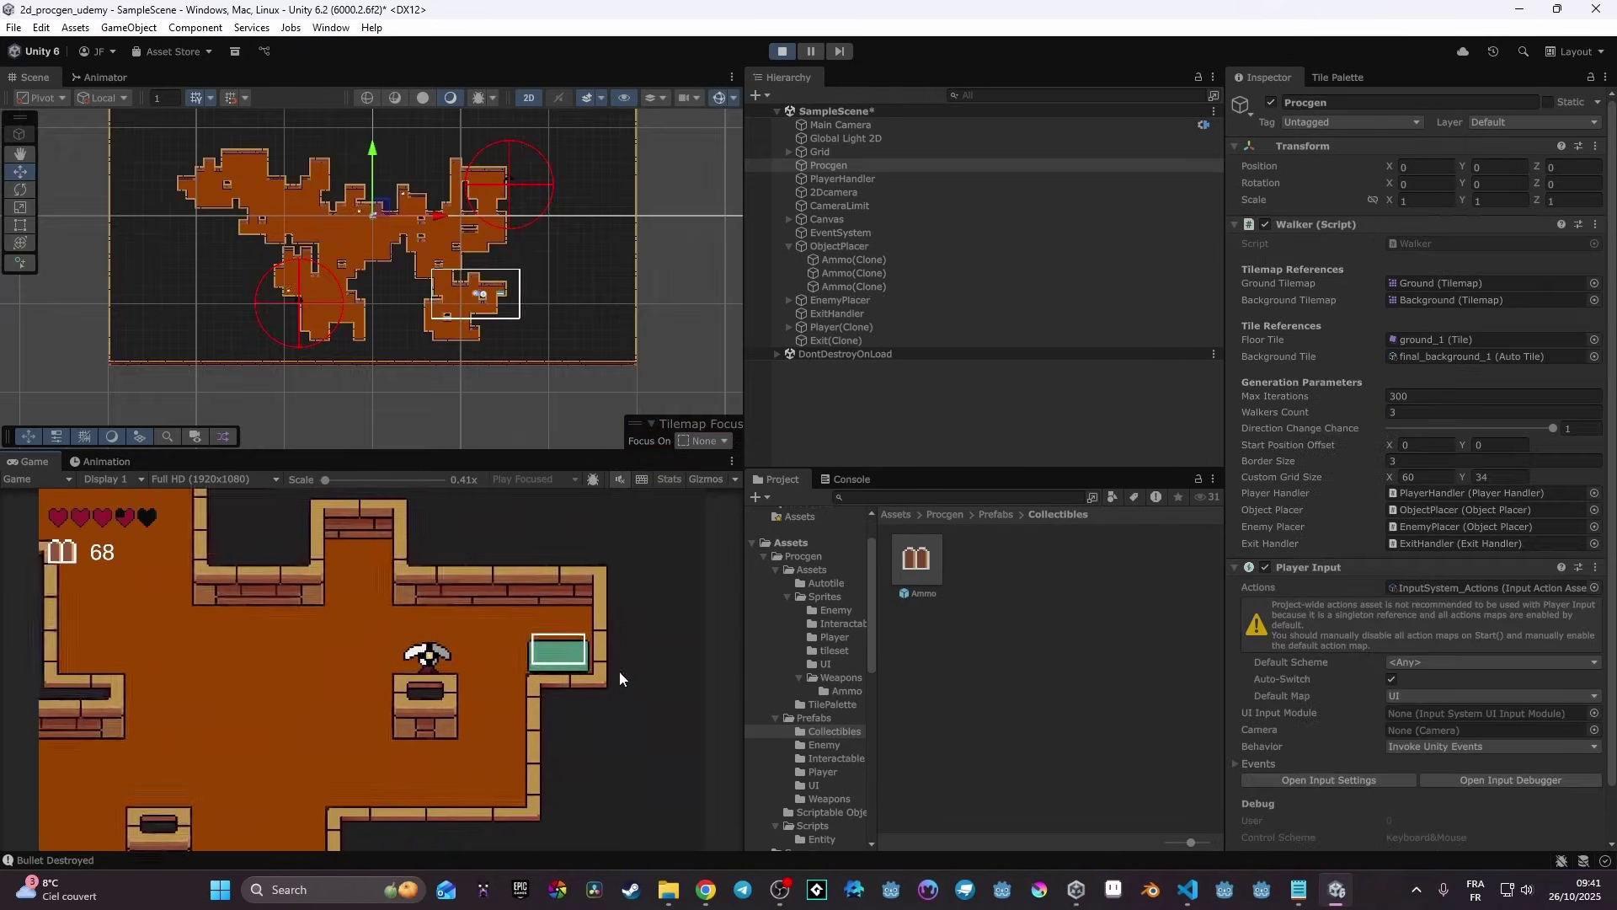
Walk the player past the pillar into the green exit to load another generated level
key("d")
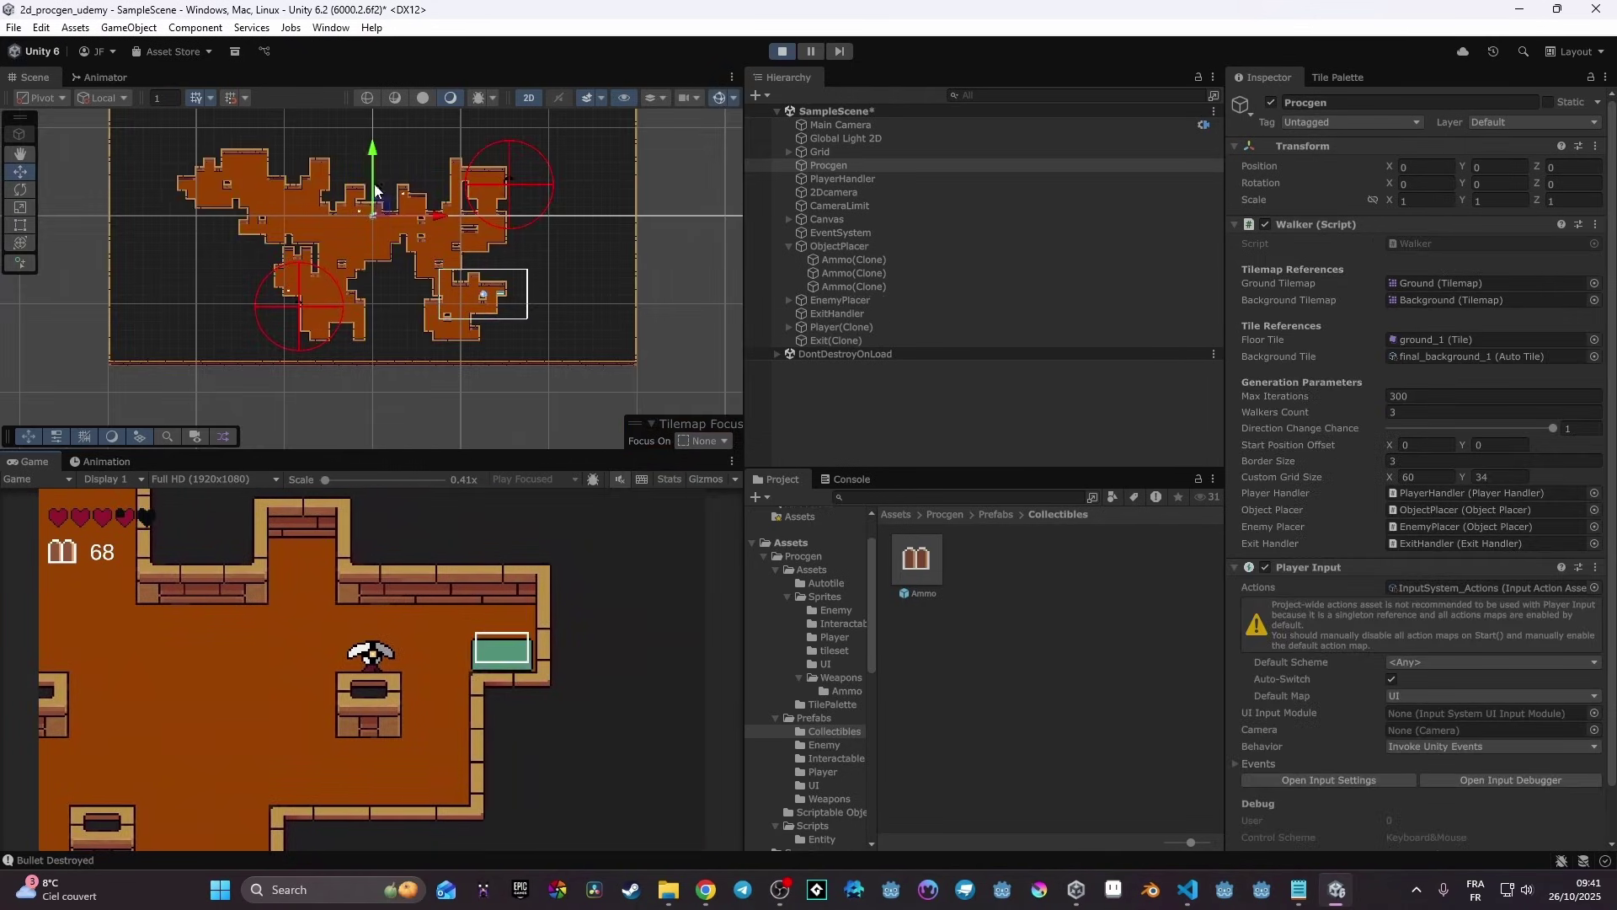
key("d")
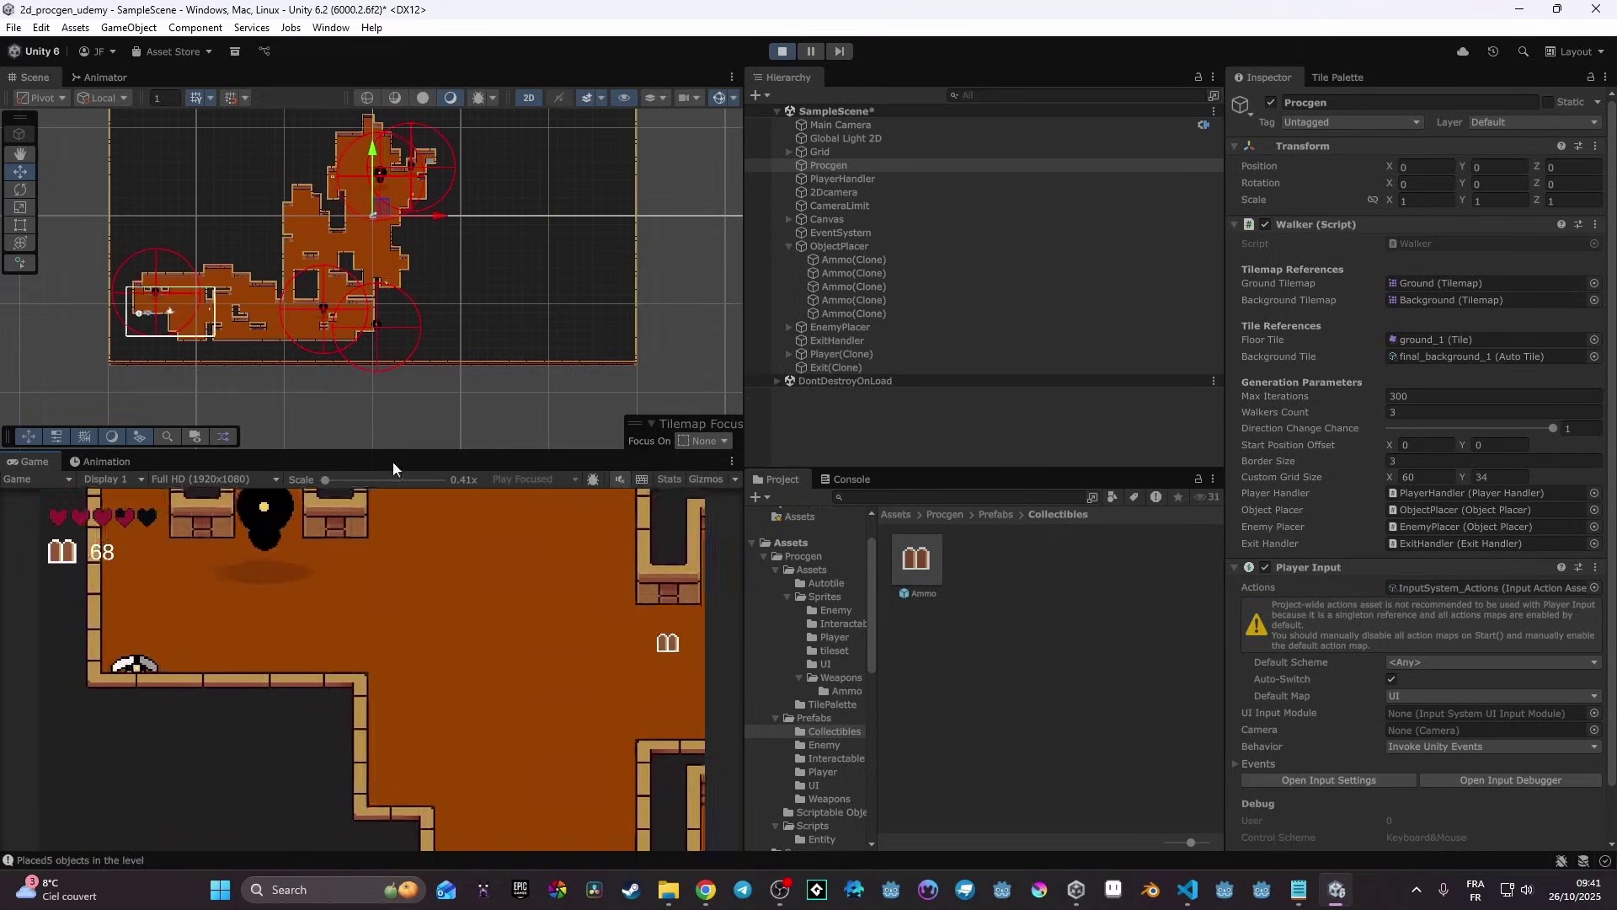
Walk the player right in the new level, and review the SetWalker method in ExitTrigger.cs before switching to ExitHandler.cs
key("d")
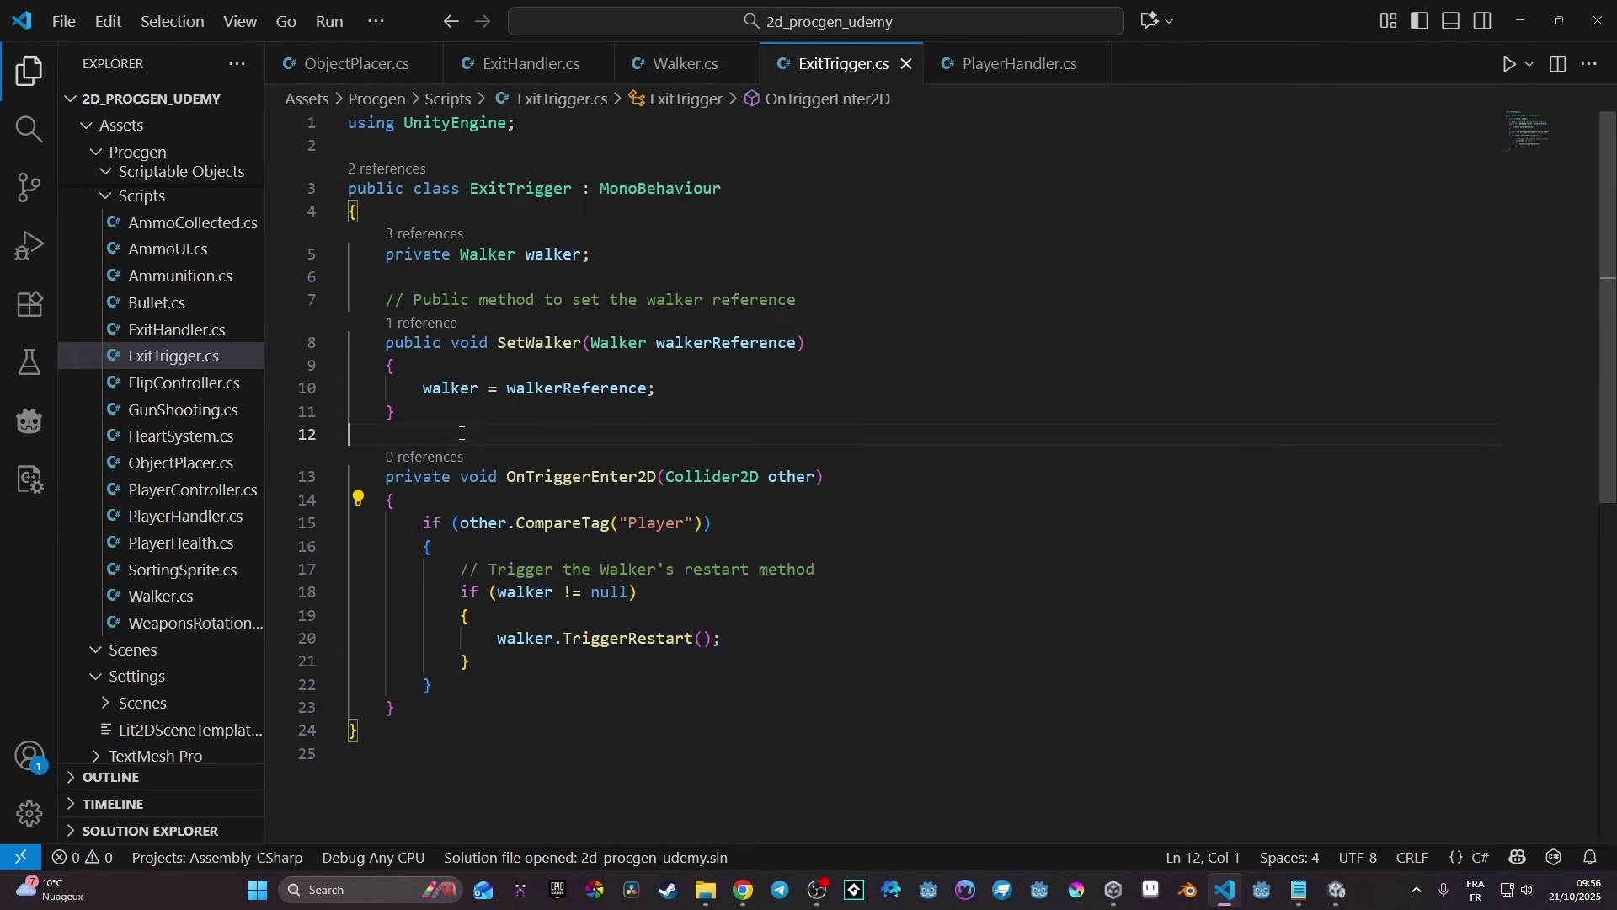
left_click_drag(462, 412, 344, 338)
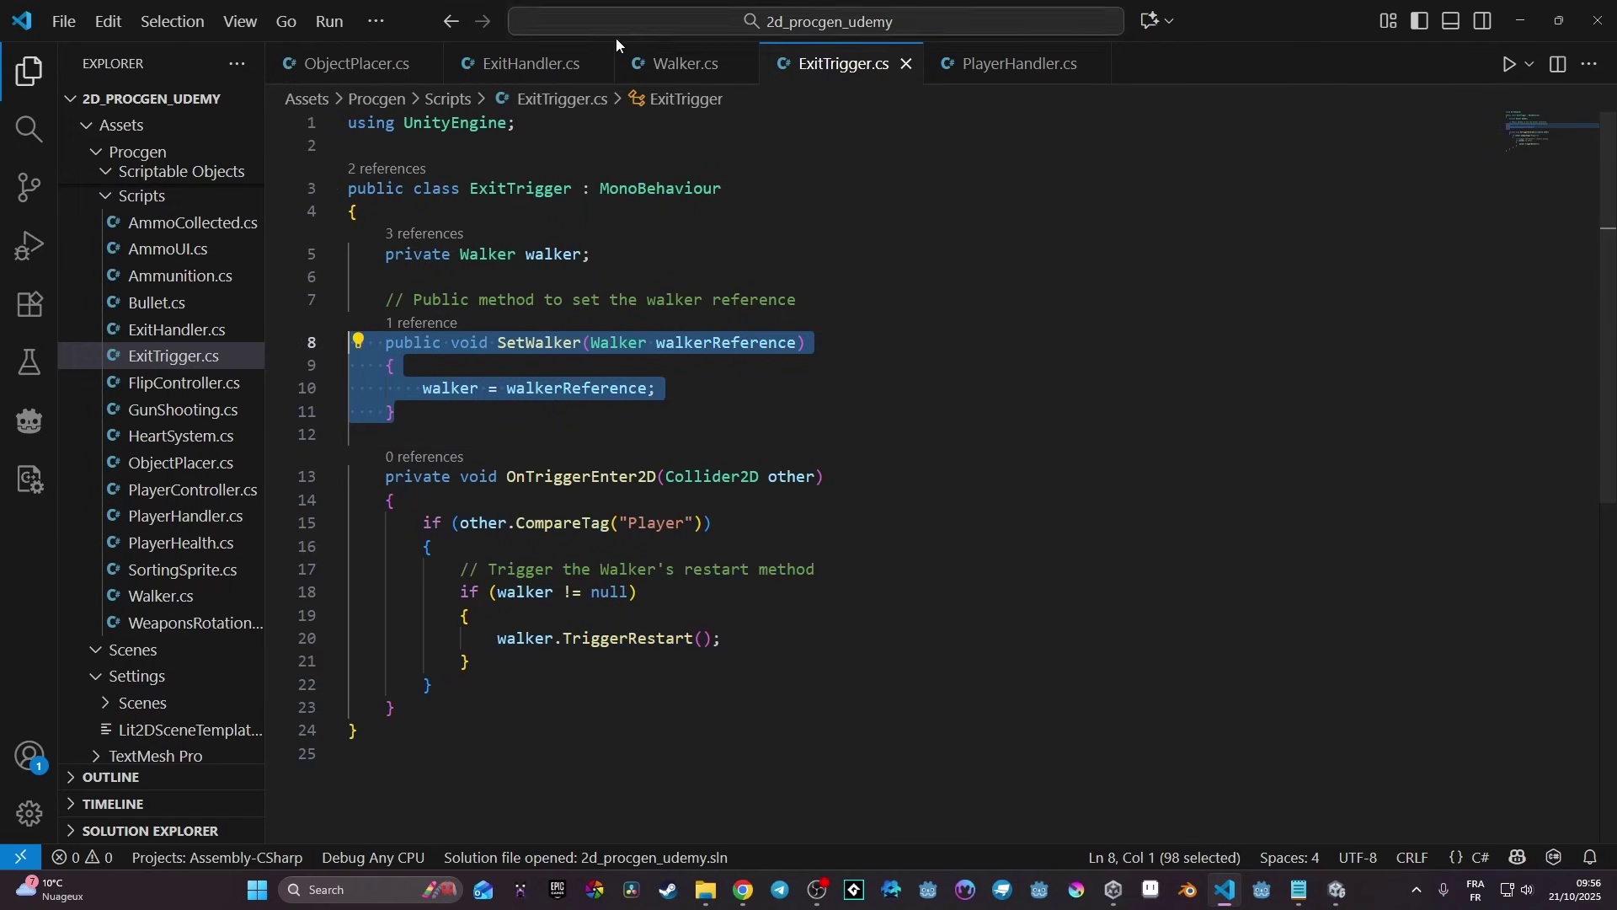
left_click(526, 60)
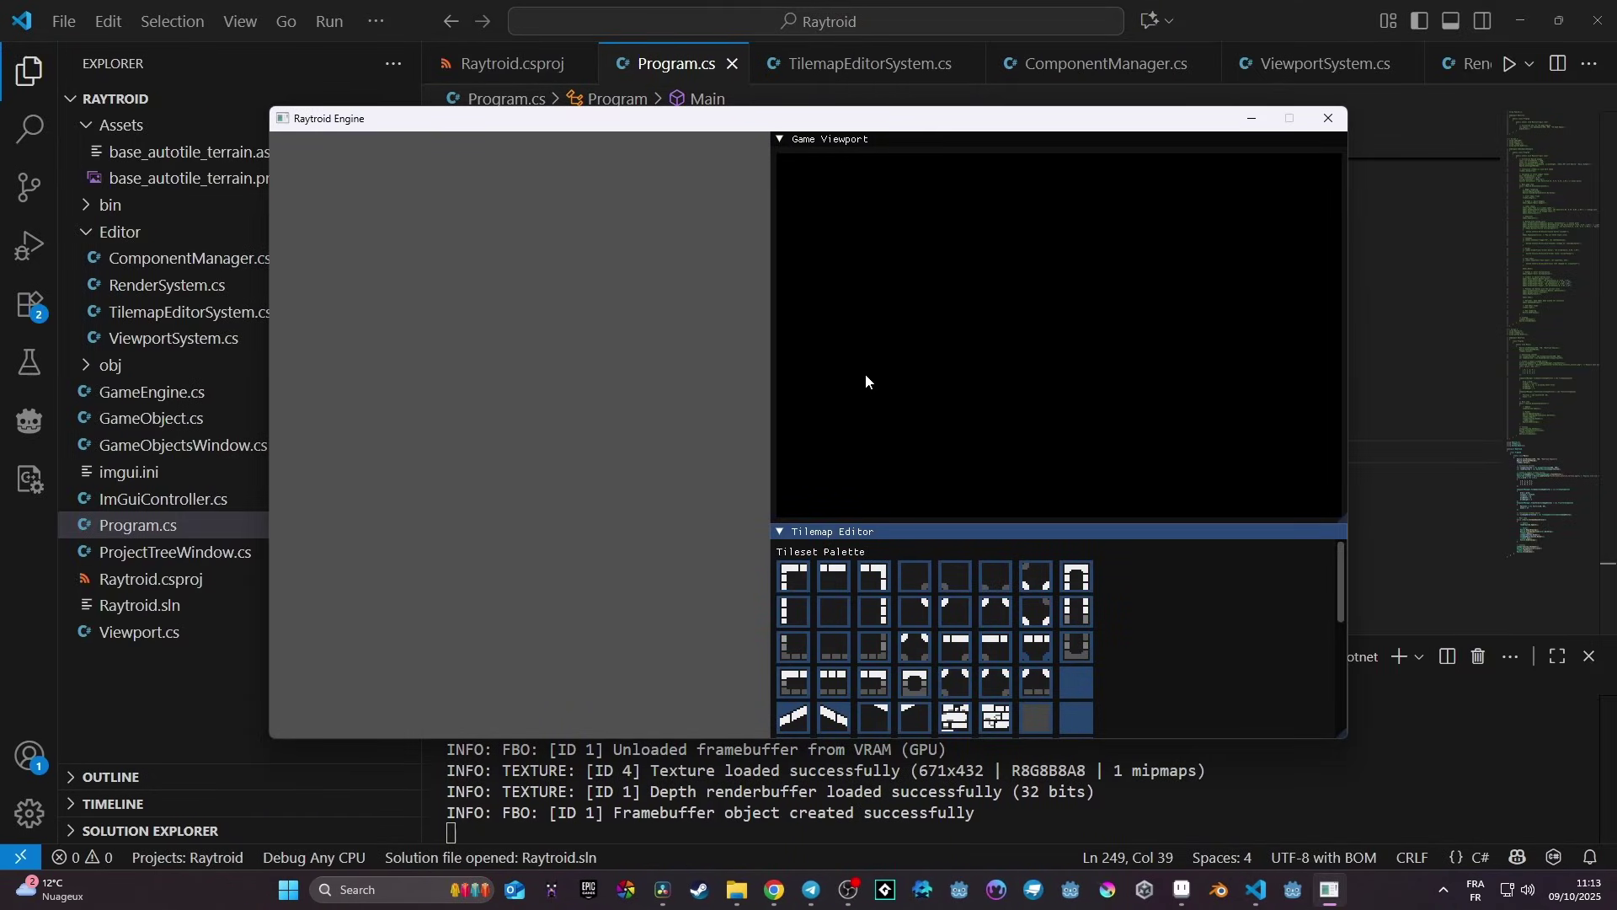
Rearrange the running Raytroid Engine's windows, placing Game Viewport in the upper-left corner and Tilemap Editor below it, slightly overlapping
left_click_drag(866, 374, 480, 366)
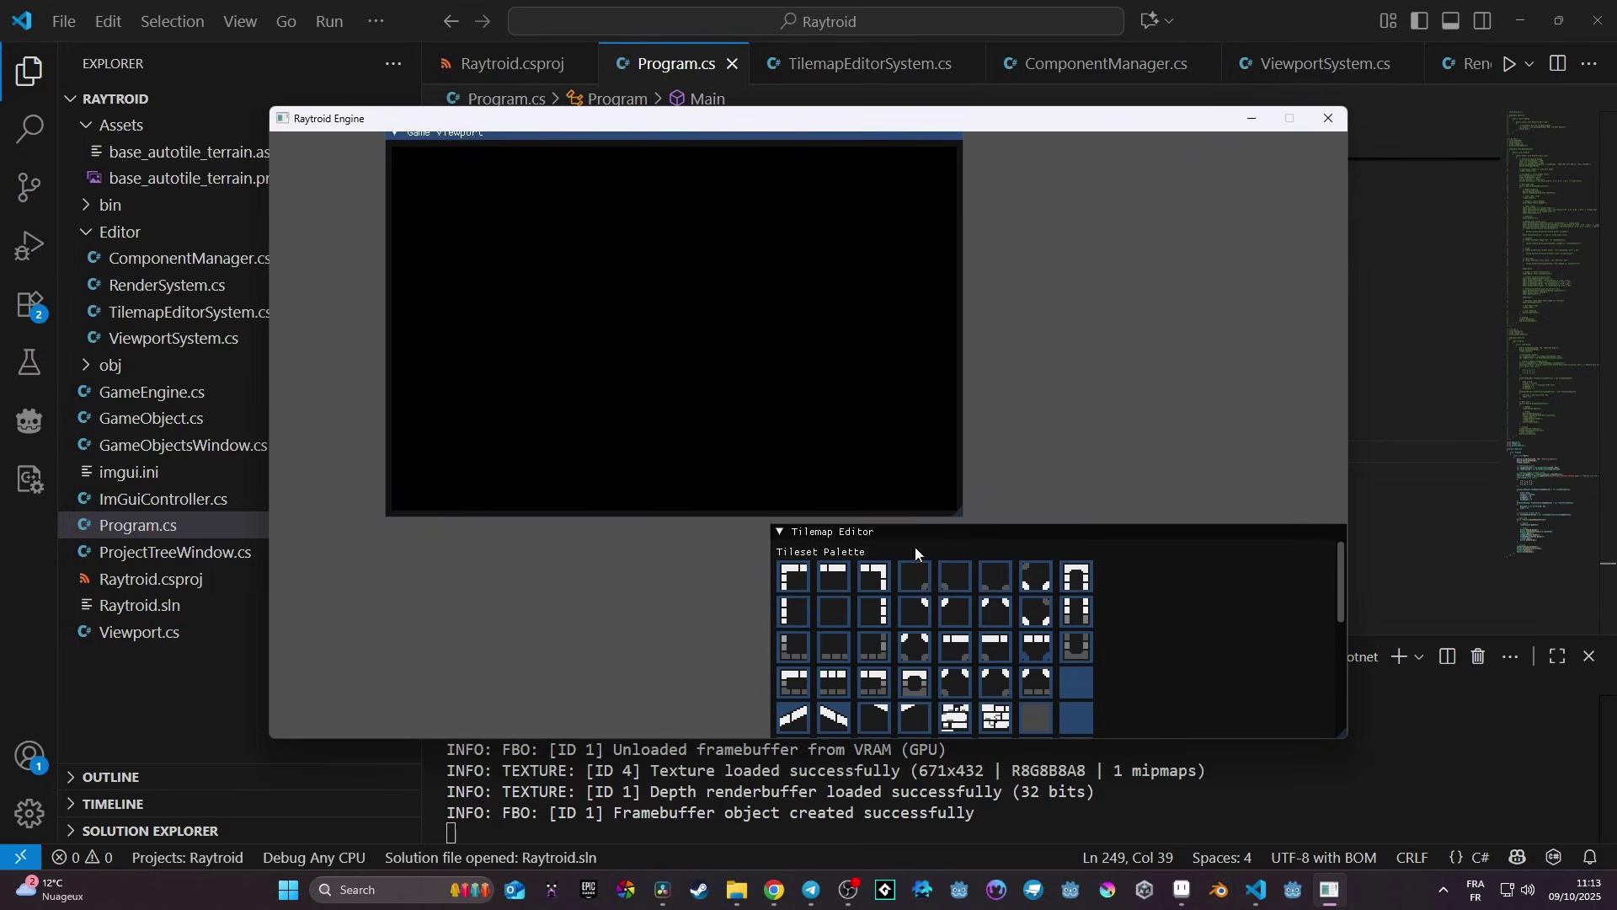
left_click_drag(779, 402, 683, 410)
left_click_drag(1033, 535, 943, 505)
left_click_drag(642, 180, 598, 152)
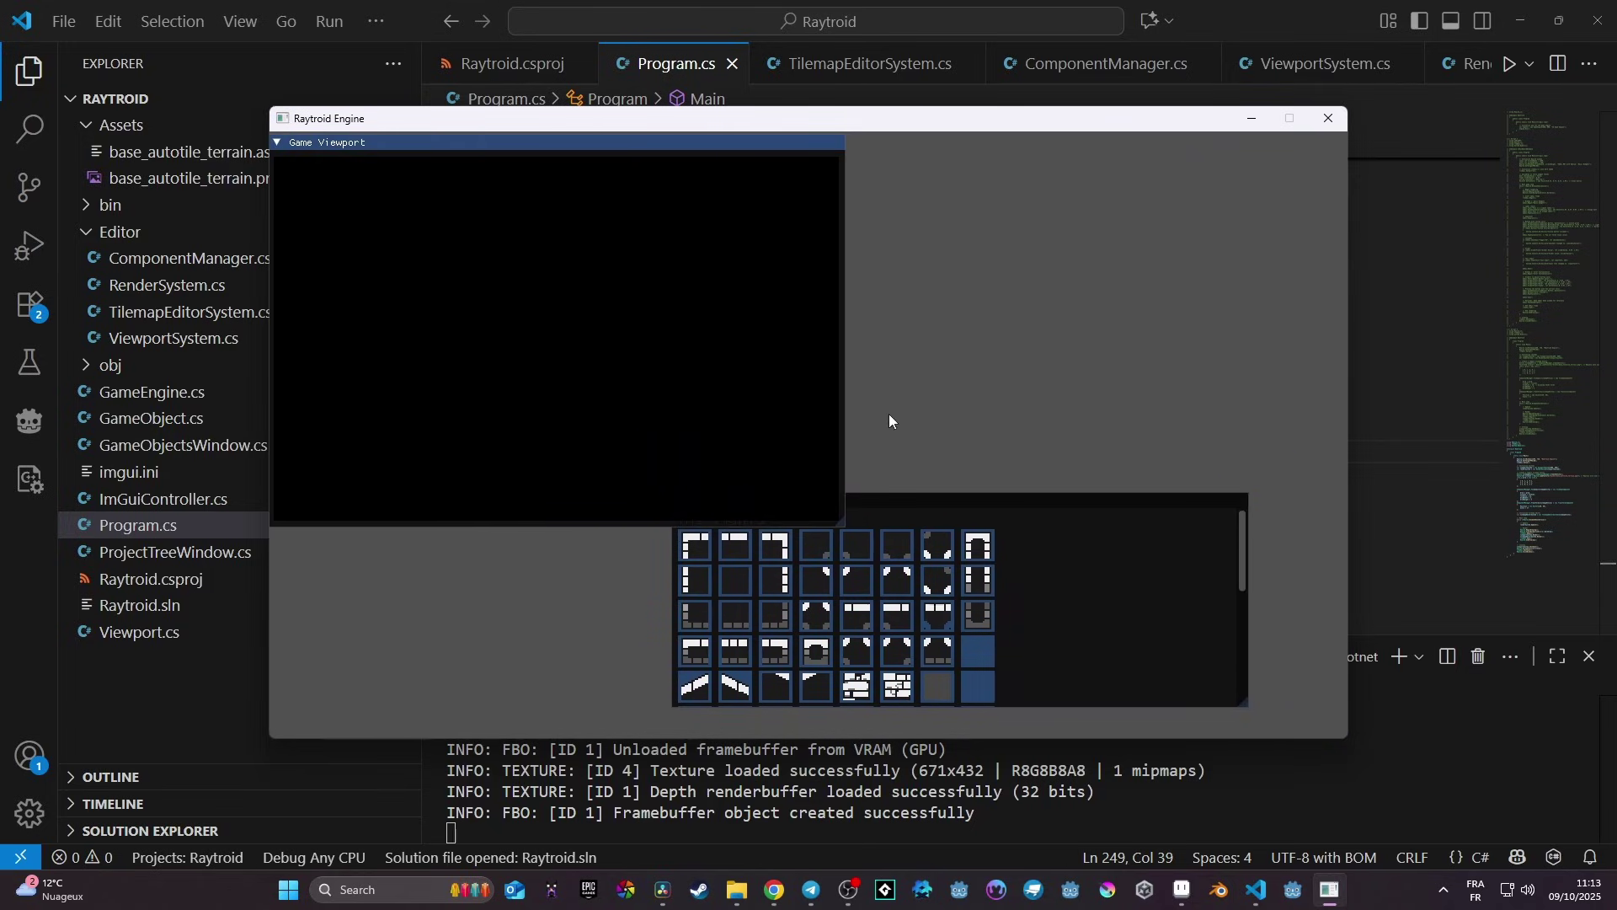
left_click_drag(994, 499, 1028, 516)
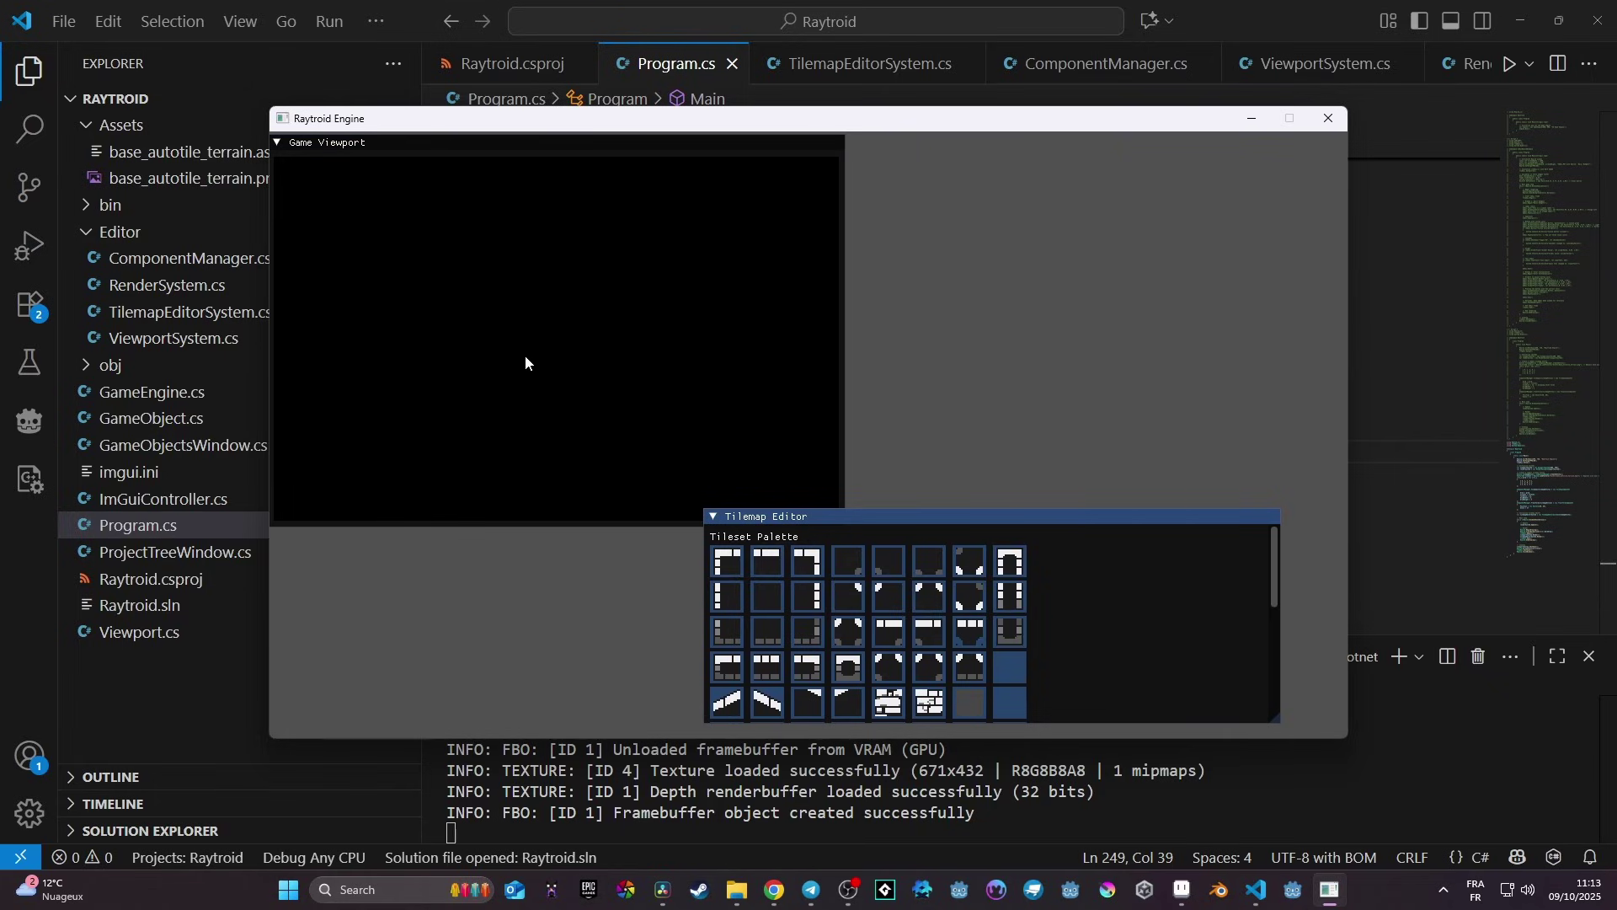
Browse the tileset palette, shift the Tilemap Editor further right, and test collapsing and expanding both engine windows
left_click_drag(1269, 588, 1283, 666)
scroll(1283, 666, "up", 2)
left_click_drag(1089, 520, 1145, 515)
left_click(769, 520)
left_click(769, 519)
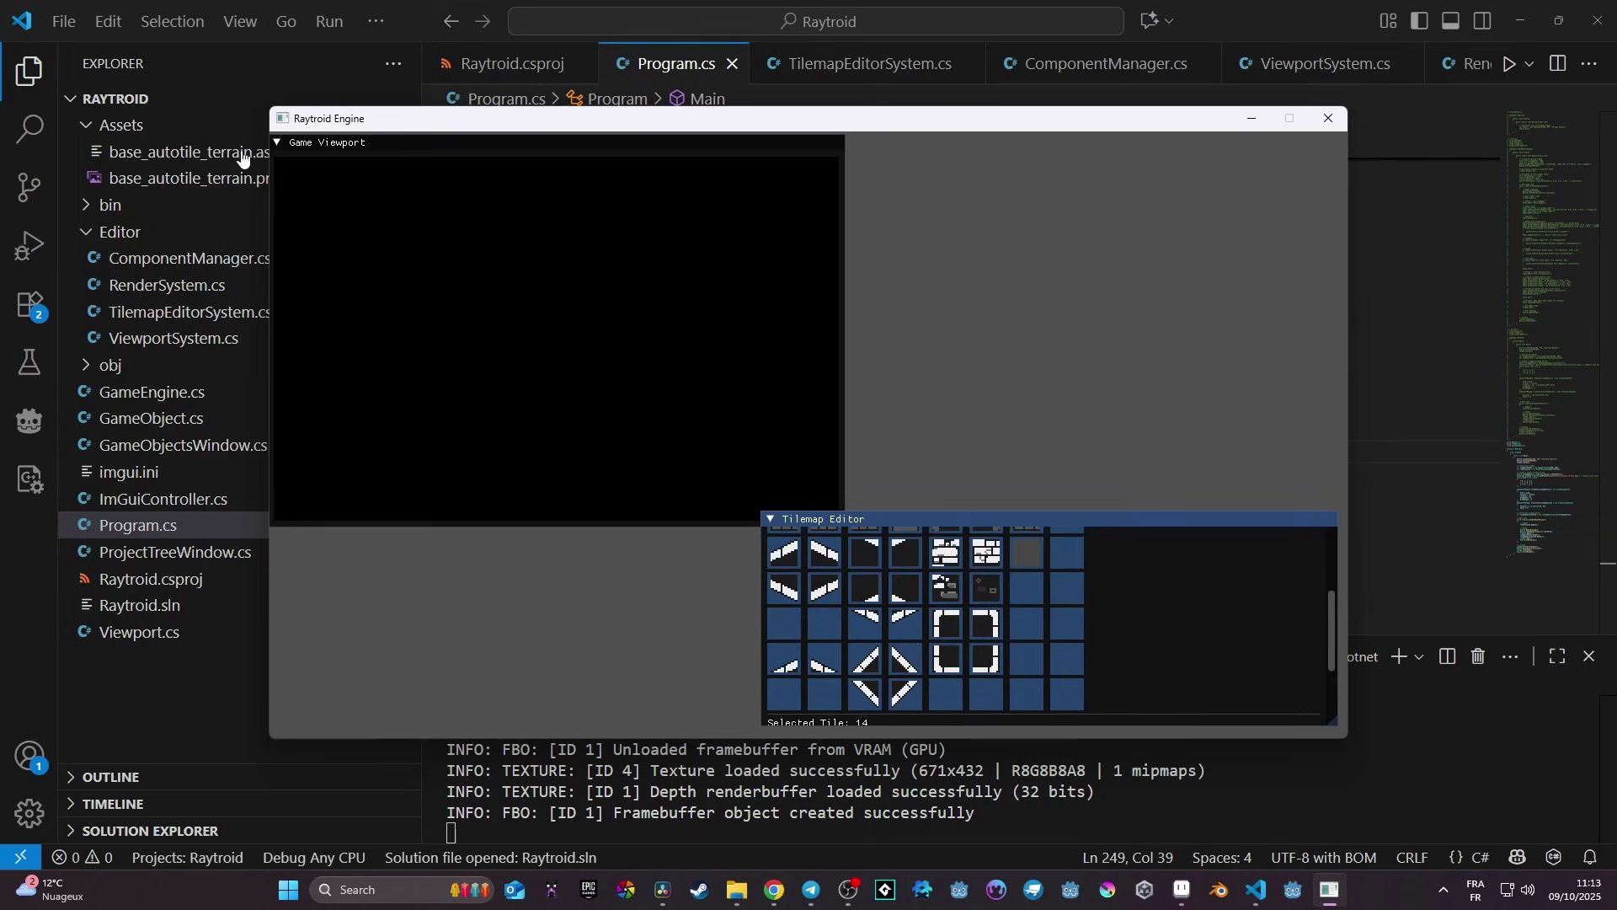
left_click(276, 141)
left_click(276, 142)
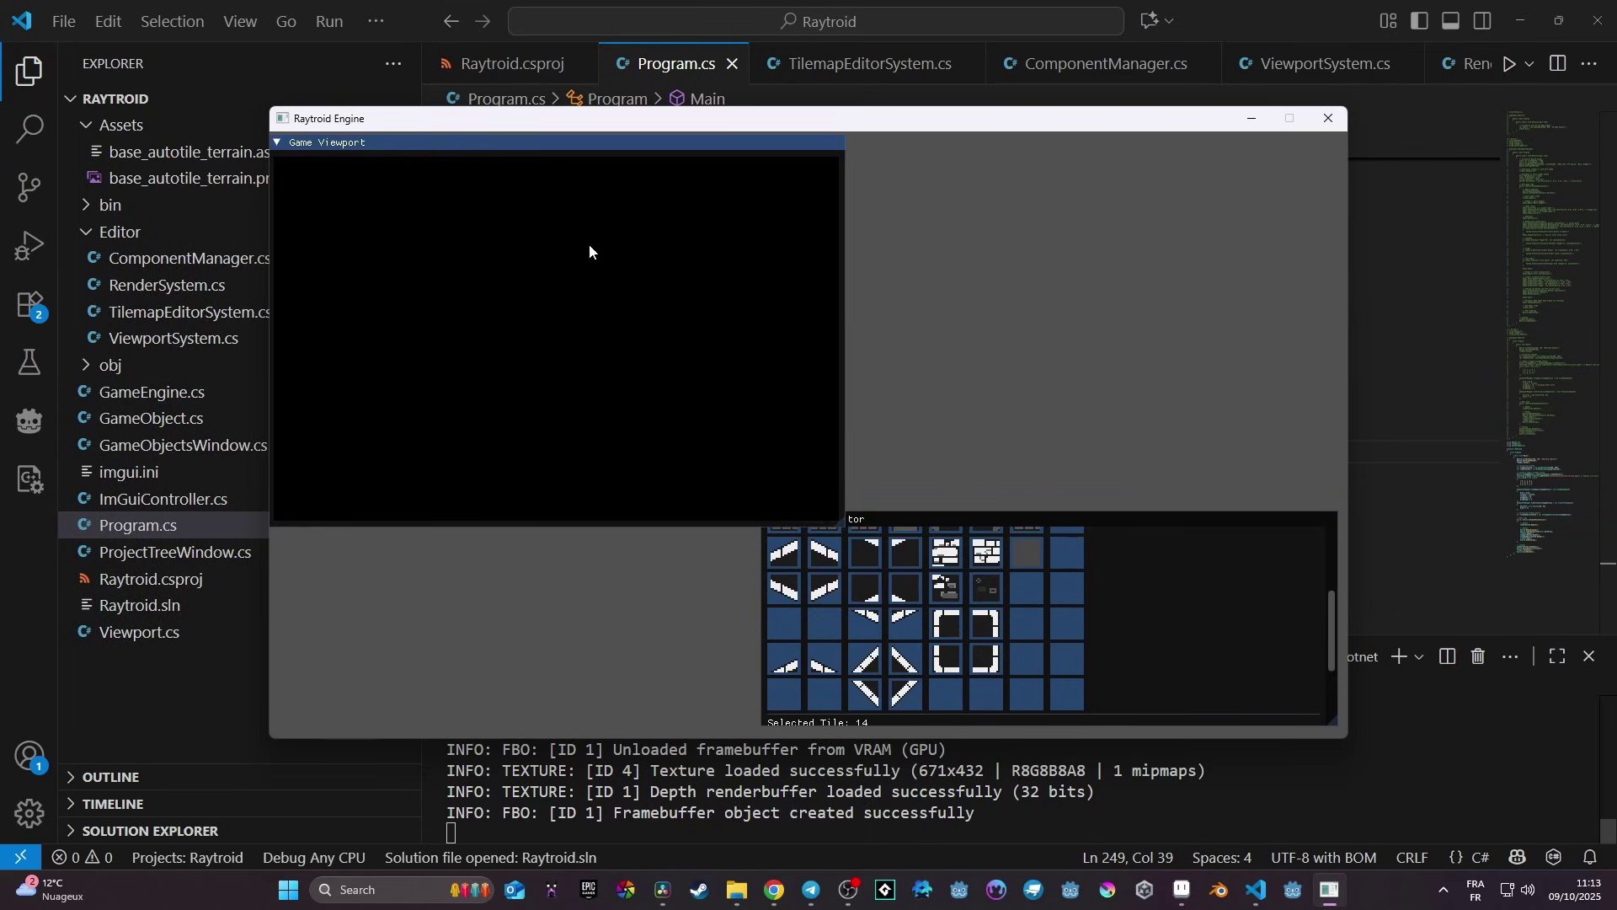
Close the running Raytroid Engine and show the TilemapEditorSystem.cs code with the terminal hidden
left_click(1328, 119)
left_click(868, 64)
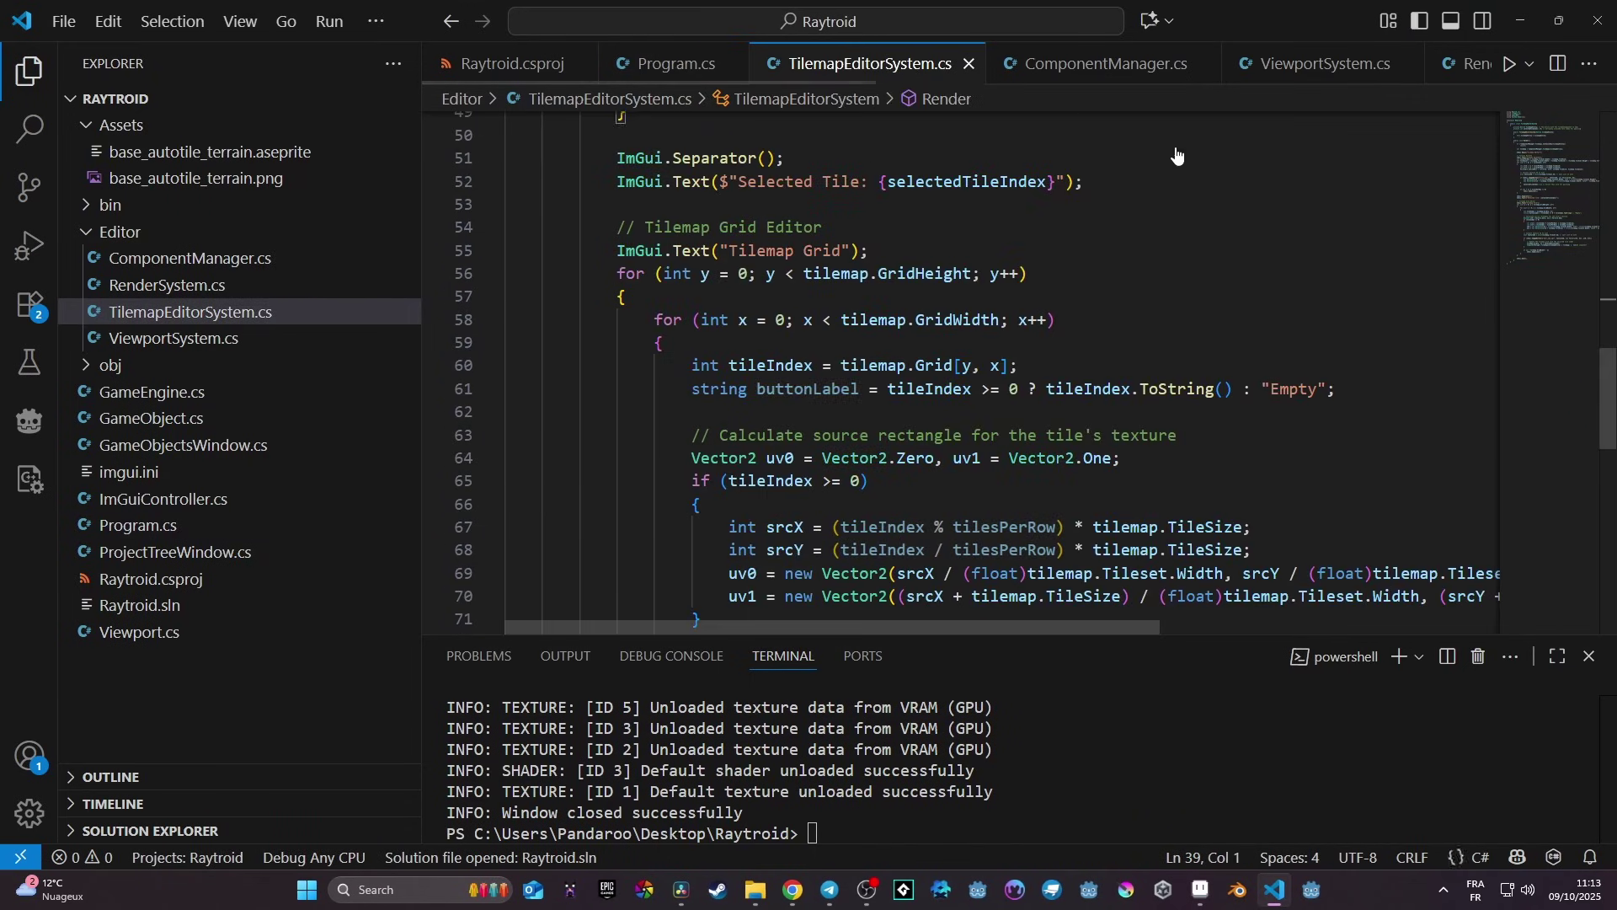
left_click(1588, 657)
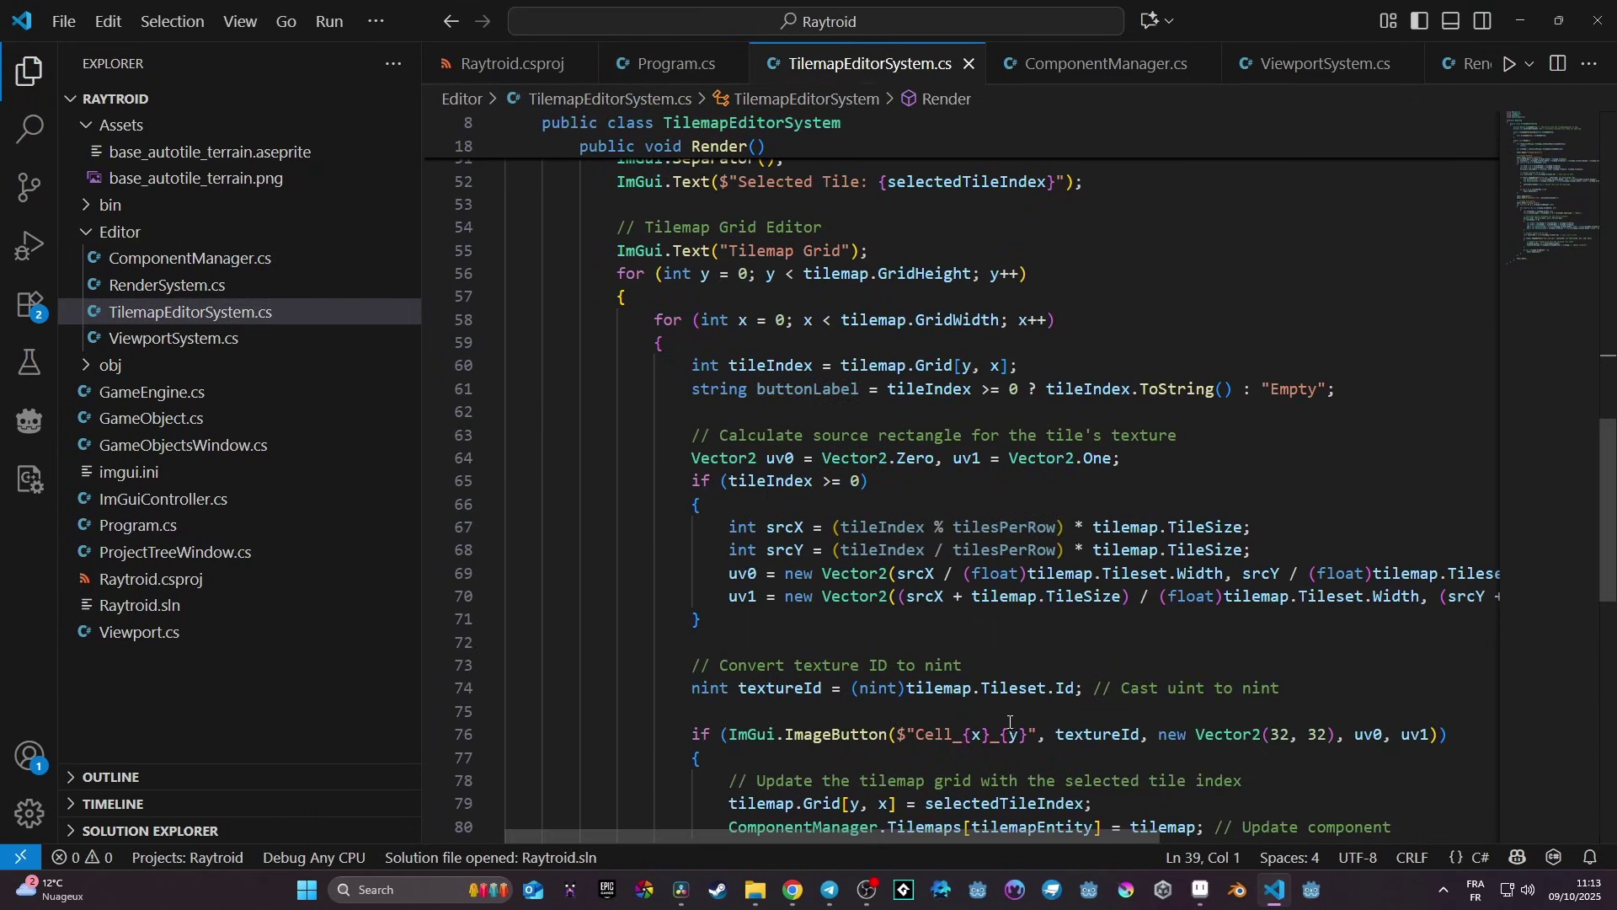
Review the component structs in ComponentManager.cs and the viewport rendering code in ViewportSystem.cs
left_click(1095, 64)
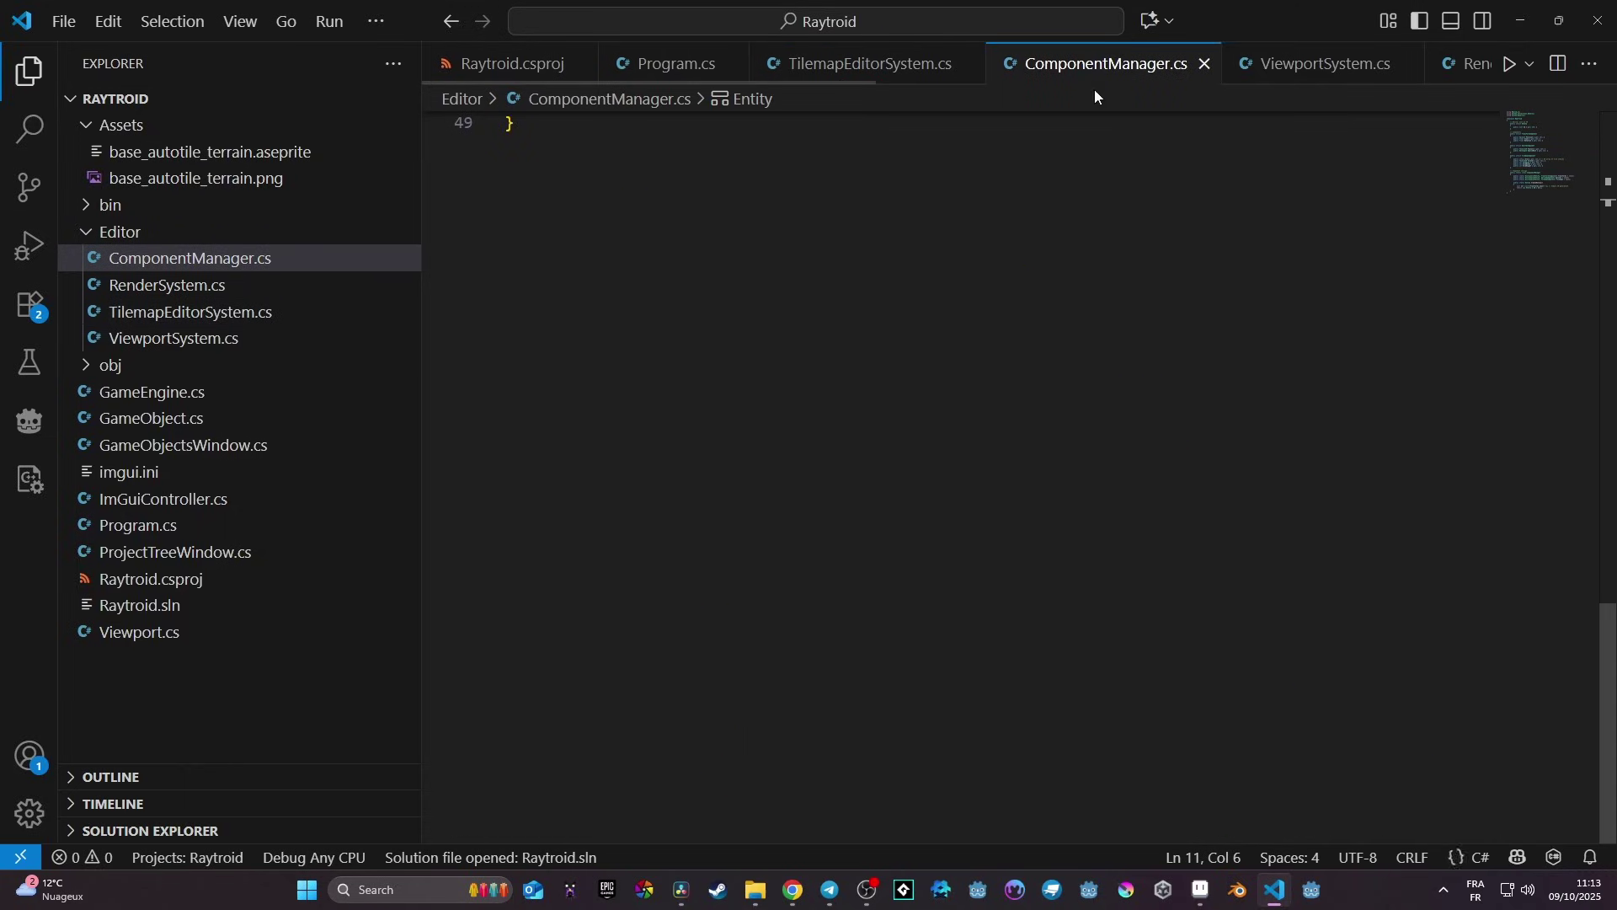
scroll(1010, 370, "up", 10)
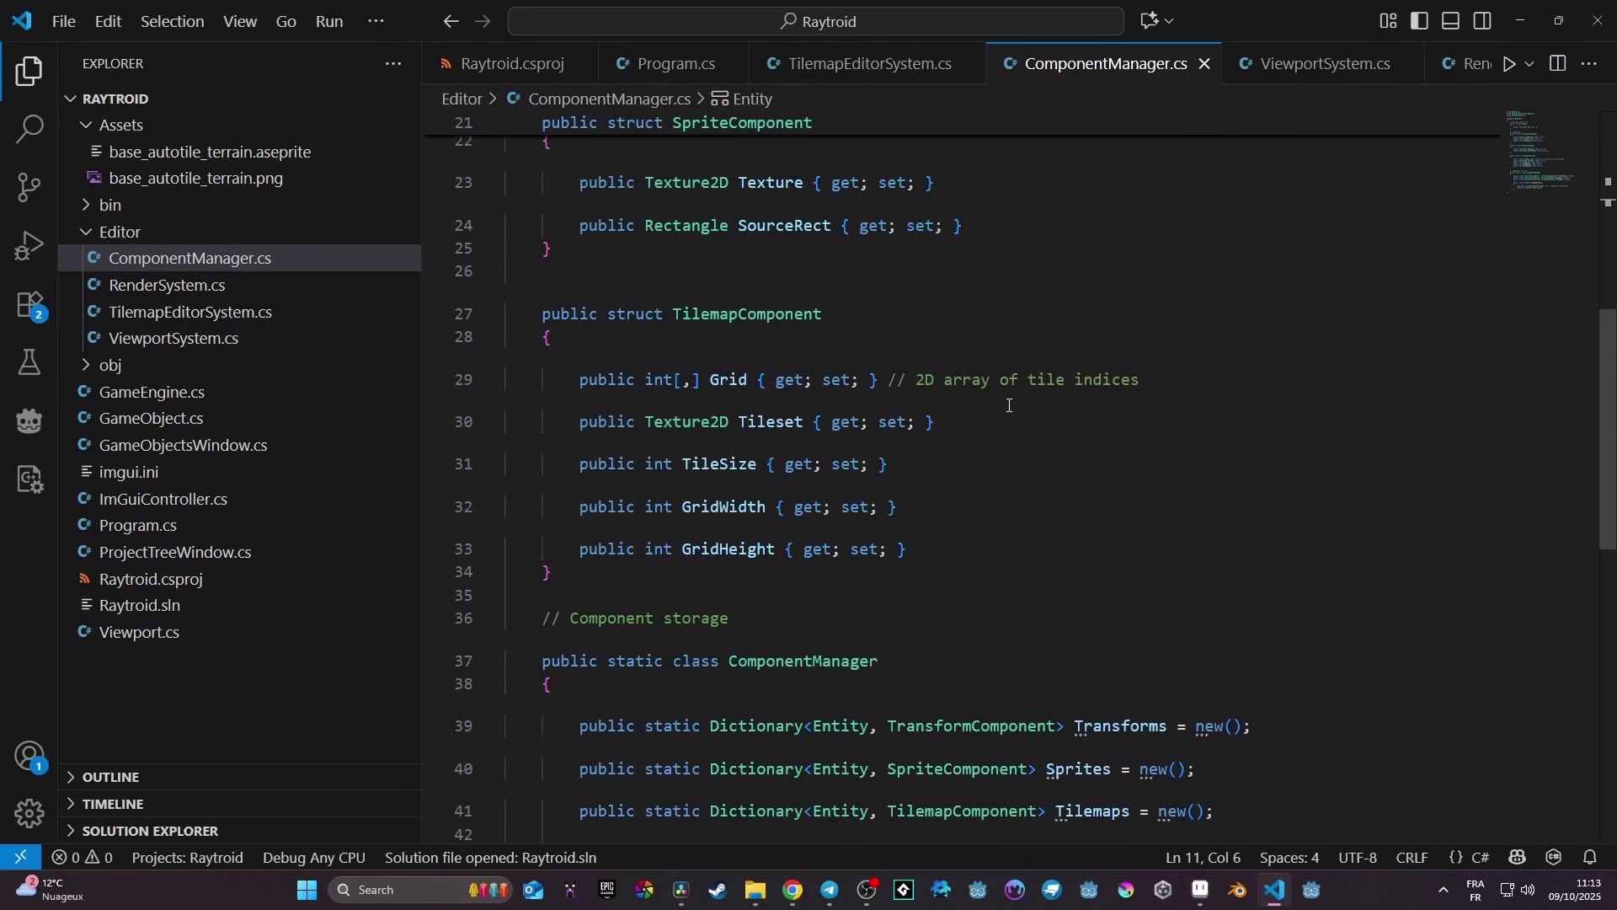
left_click(1259, 80)
scroll(1267, 234, "up", 5)
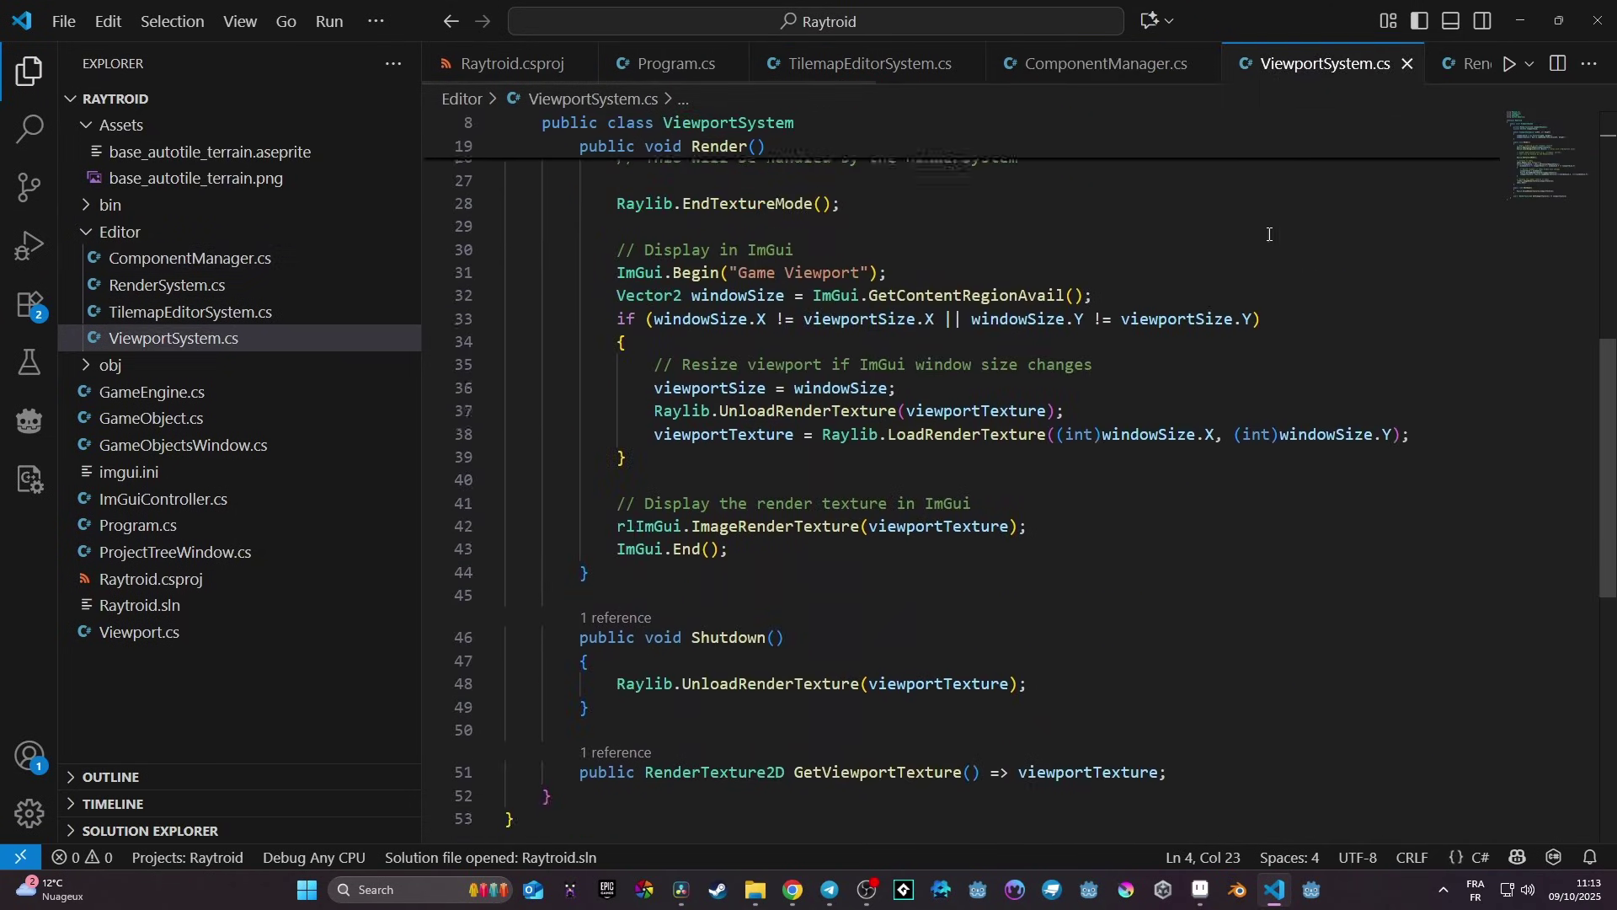
scroll(1330, 310, "up", 4)
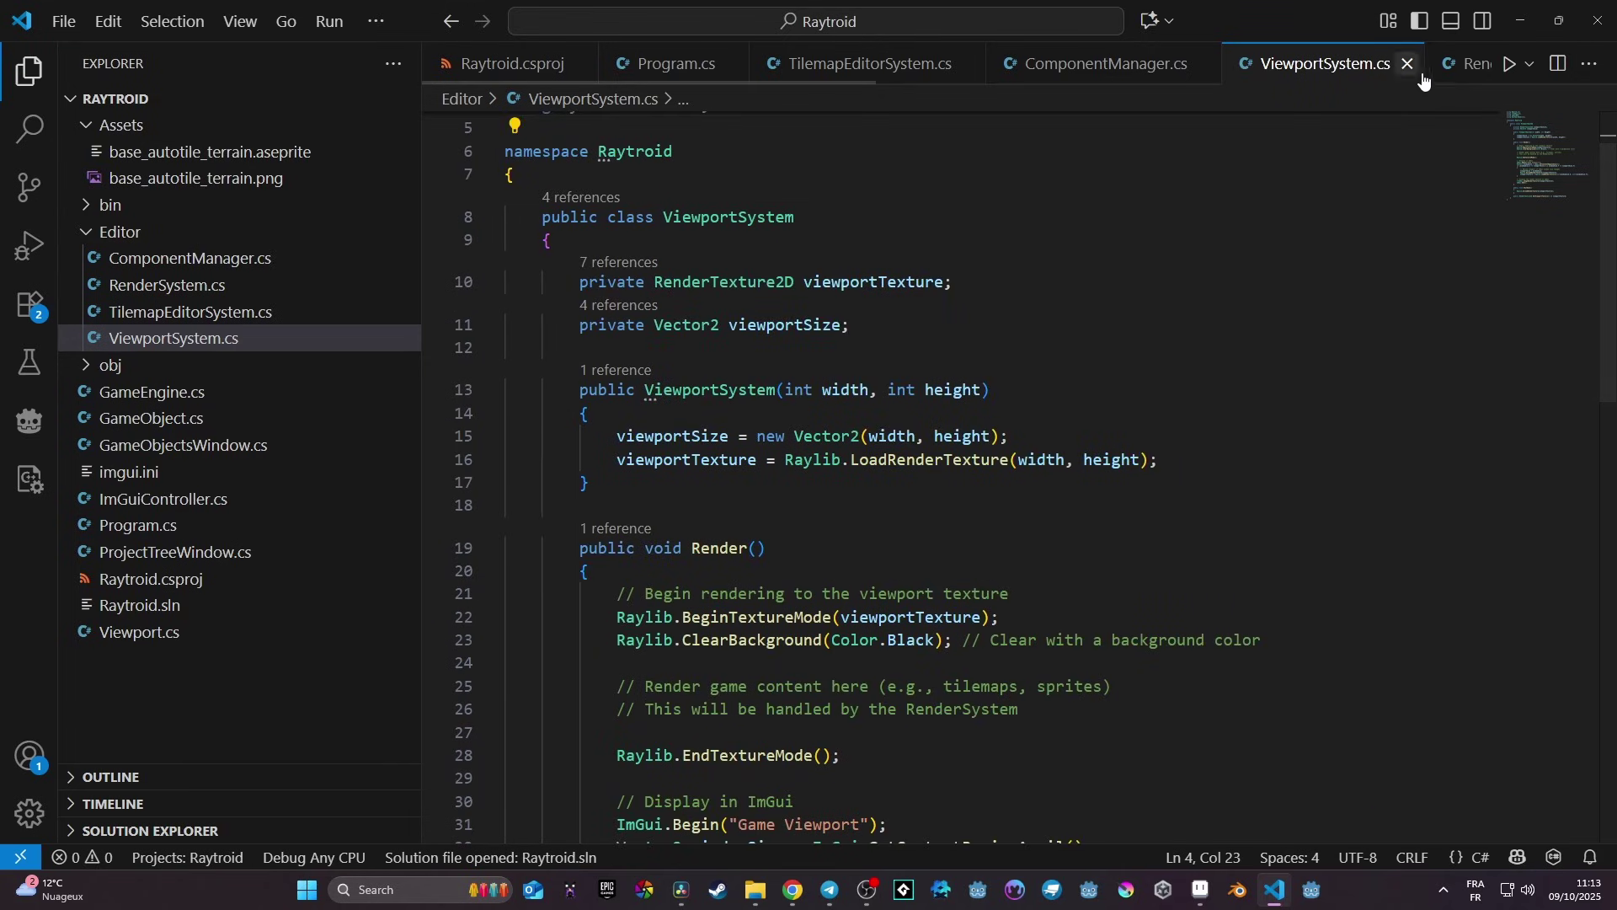
Review the tilemap rendering code in RenderSystem.cs, and switch to Program.cs with the file explorer hidden
left_click(1459, 66)
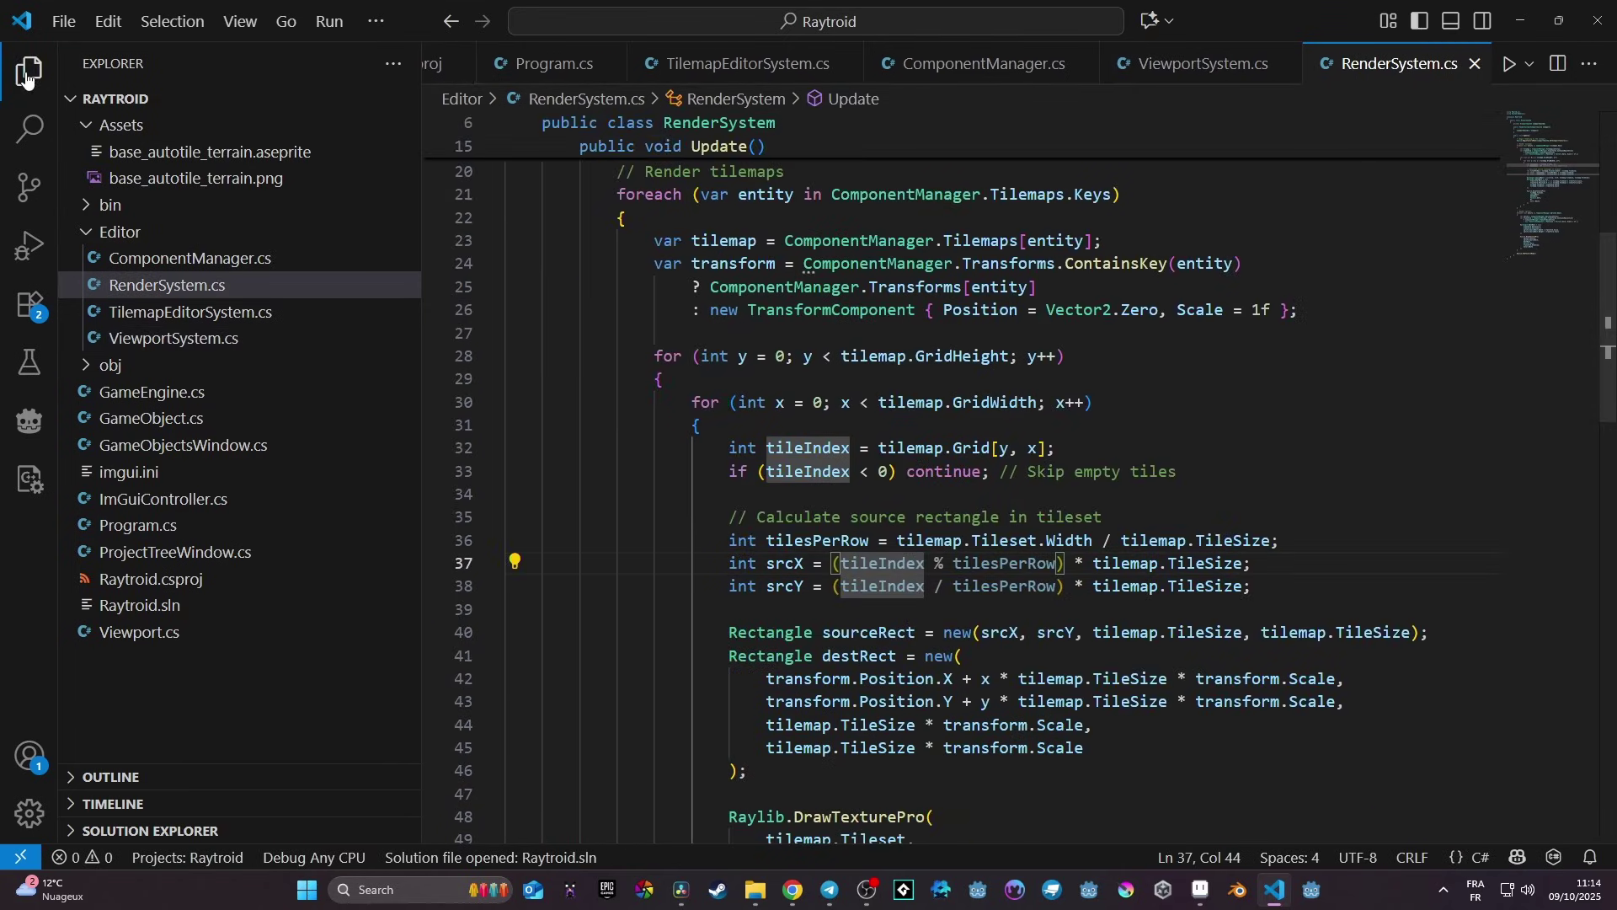
key("ctrl+b")
left_click(183, 65)
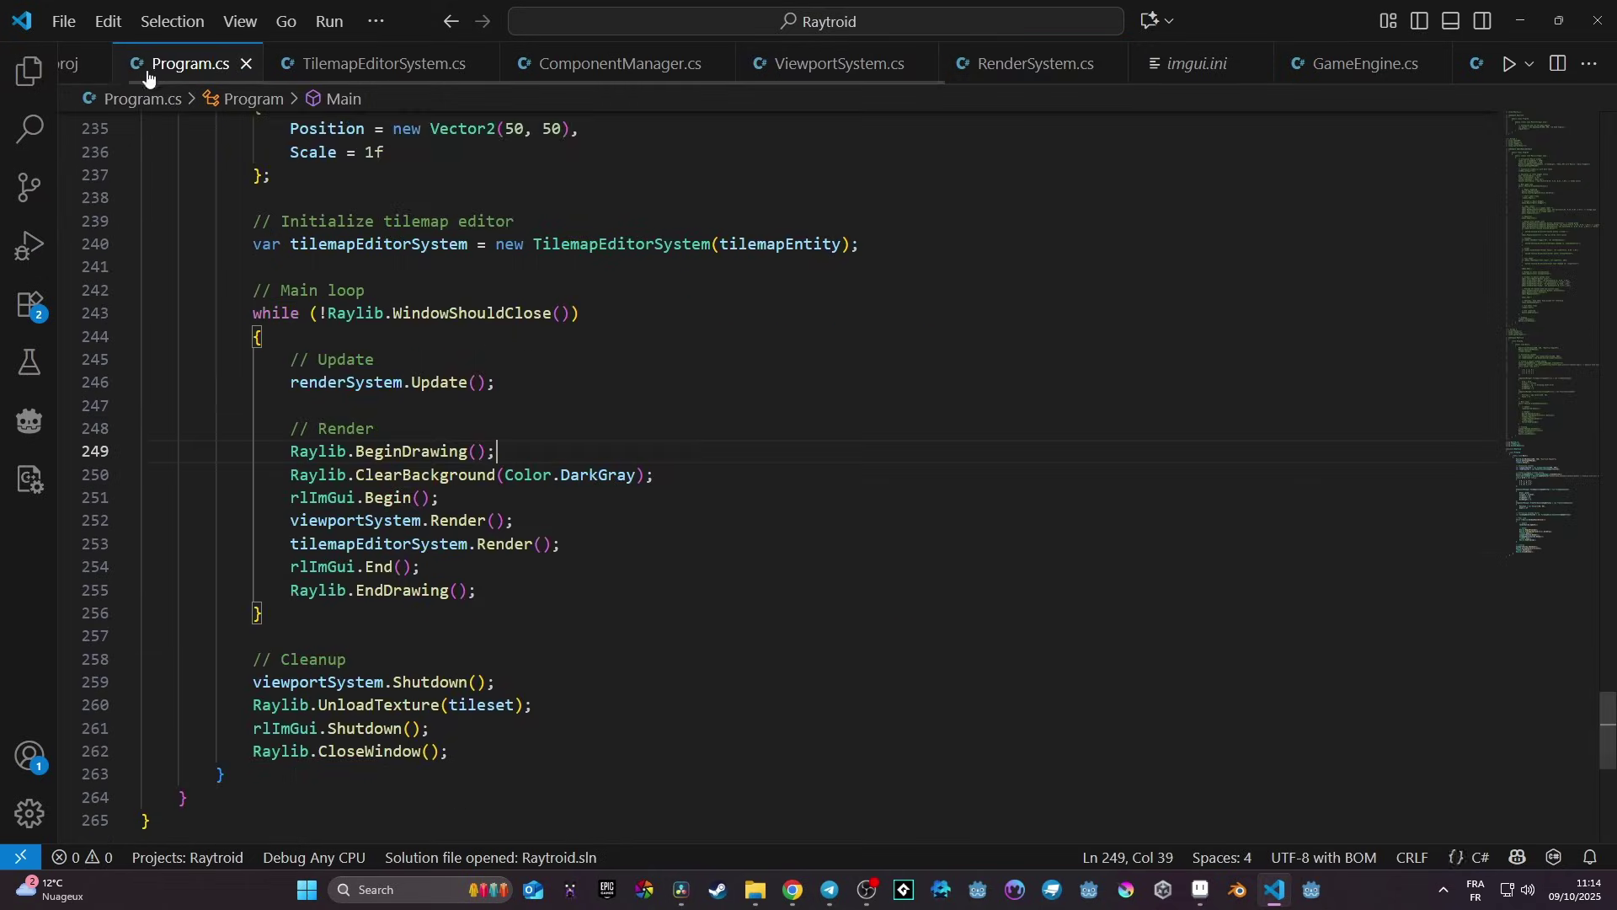